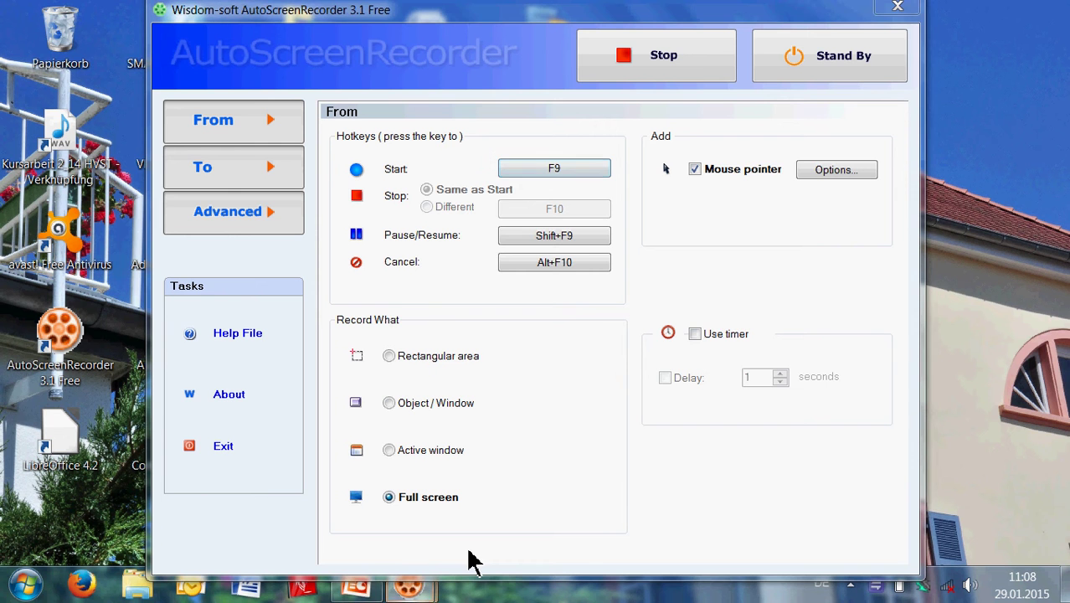
# Title the first slide 'Einführung in Powerpoint', correcting the capital P
pyautogui.click(359, 587)
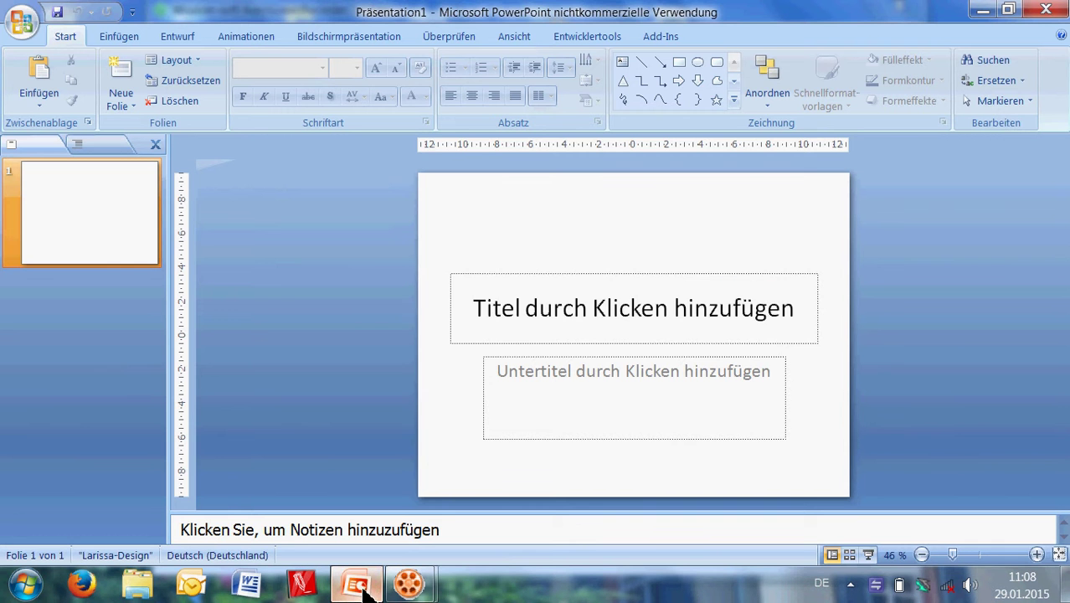
pyautogui.click(566, 313)
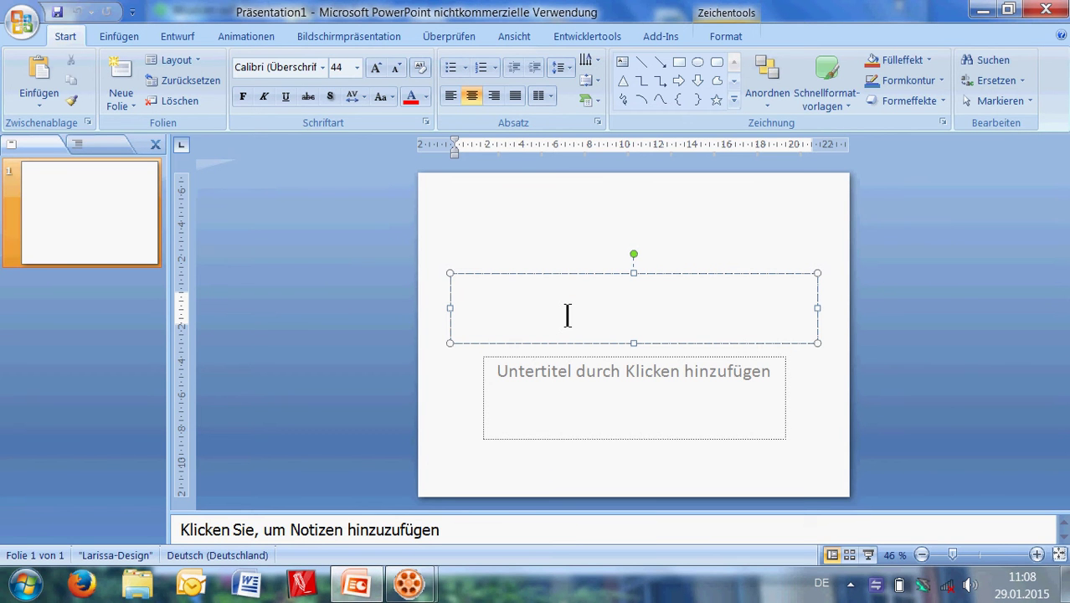
pyautogui.write('Ei')
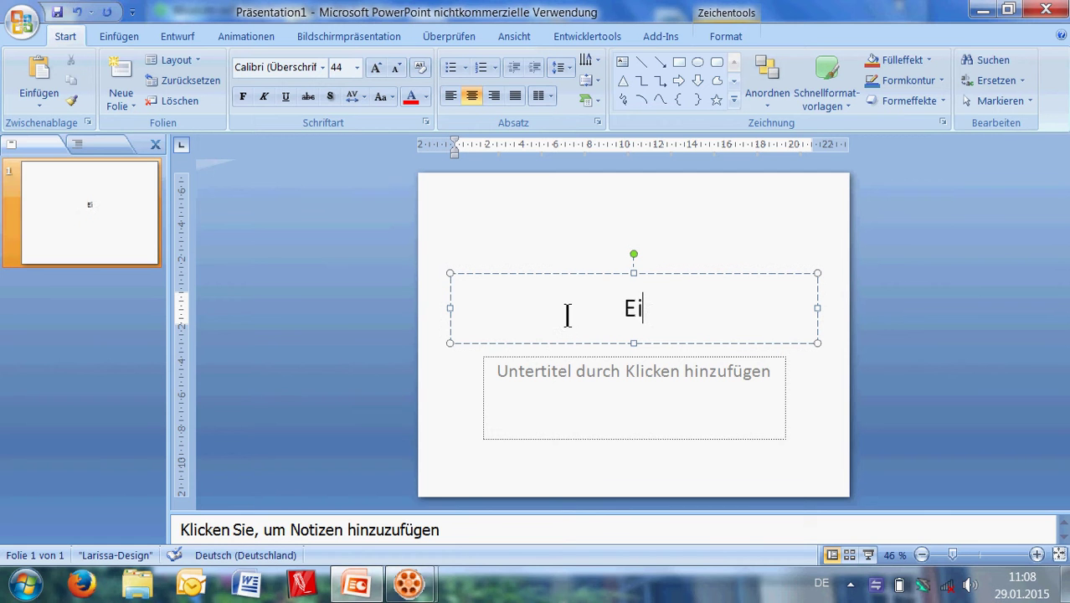
pyautogui.write('nführung in')
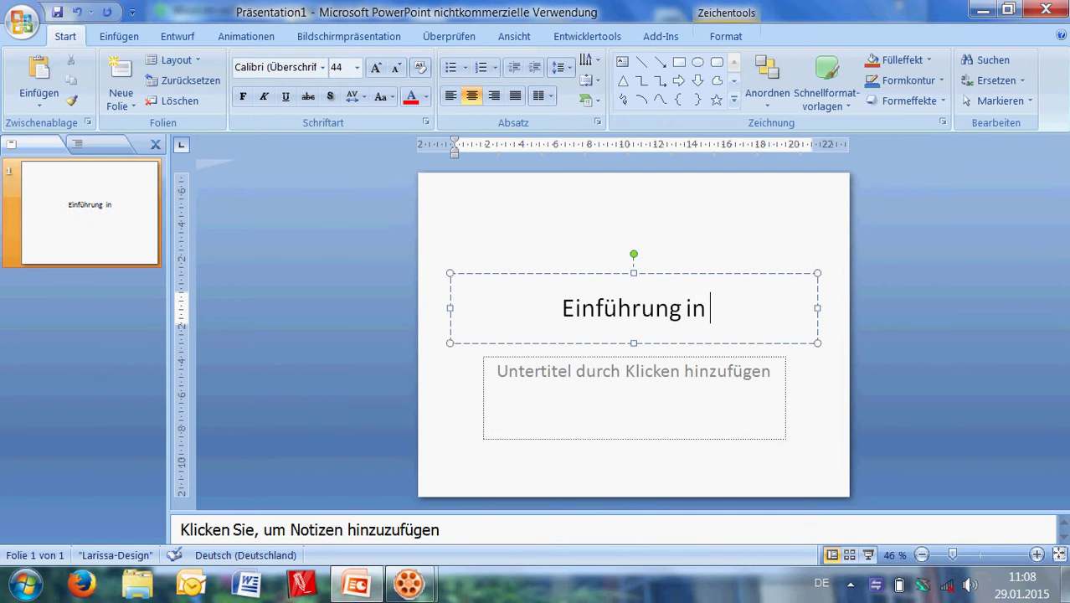
pyautogui.write(' powerpoint')
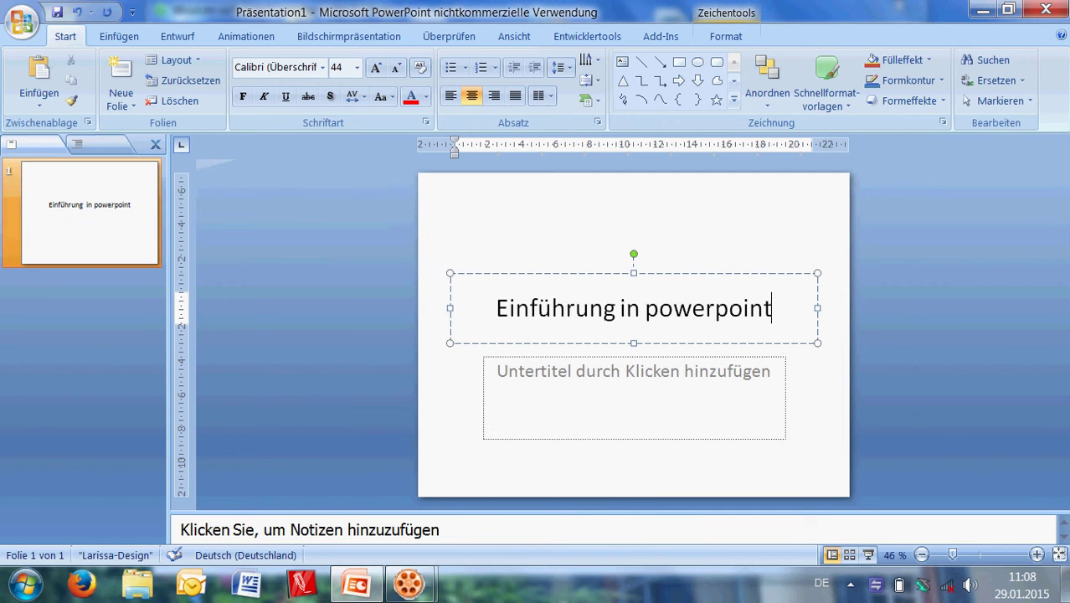
pyautogui.click(665, 310)
pyautogui.press('BackSpace')
pyautogui.write('P')
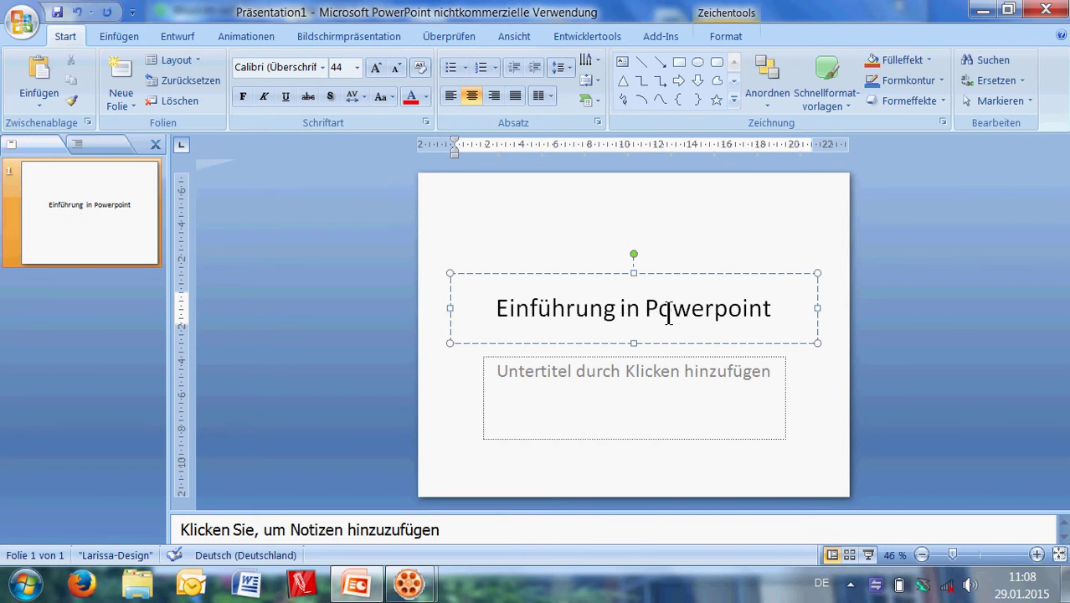
# Enter subtitle lines Masterfolien, Layout verändern, Inhalte einfügen and Design anpassen
pyautogui.click(651, 368)
pyautogui.write('Ma')
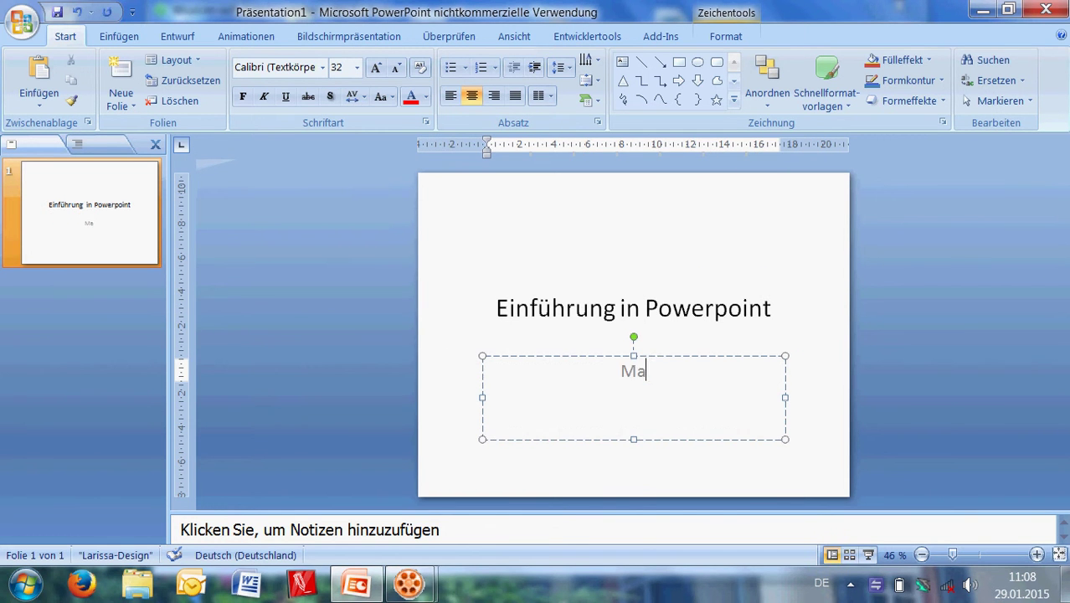
pyautogui.write('sterfolien')
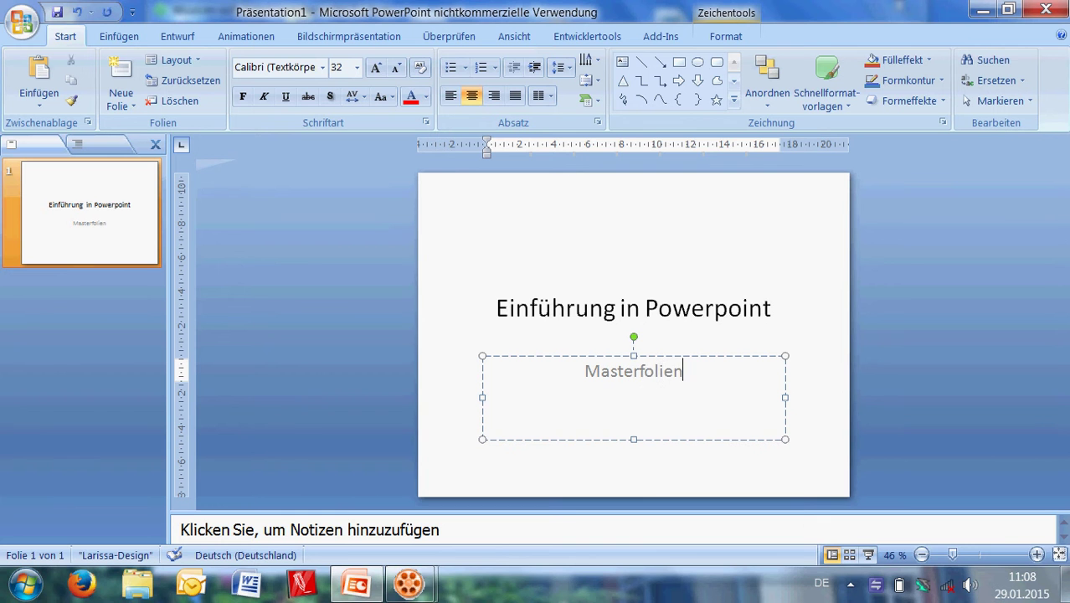
pyautogui.press('Return')
pyautogui.write('Lay')
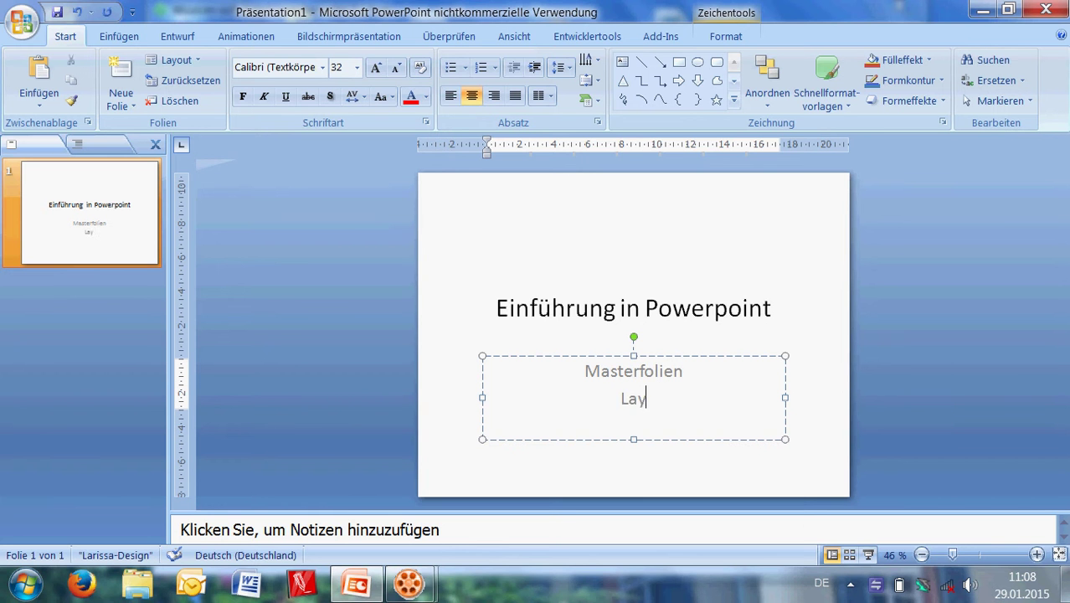
pyautogui.write('out verände')
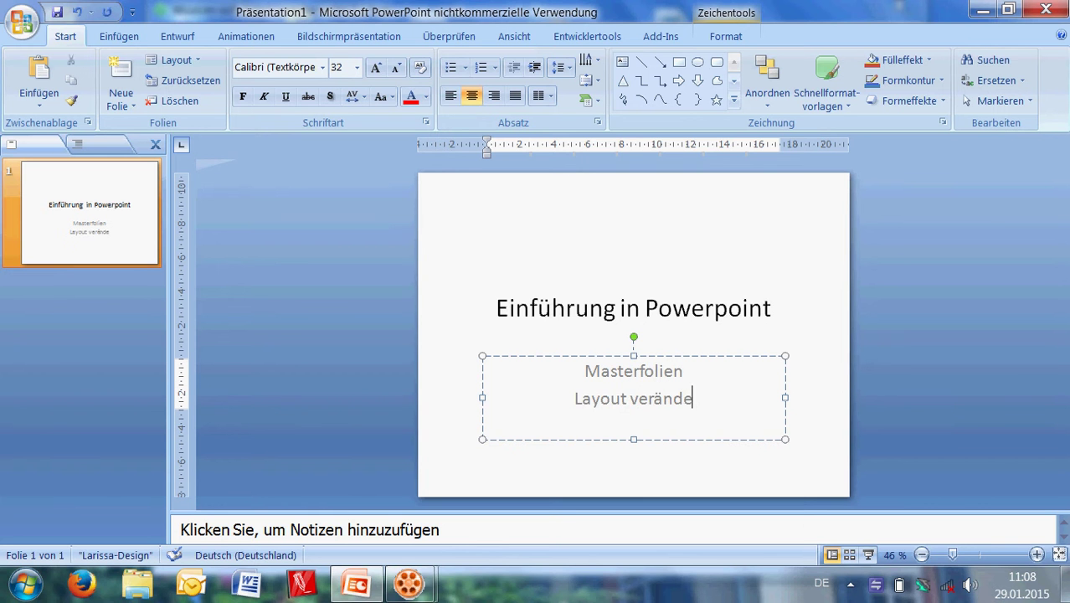
pyautogui.write('rn')
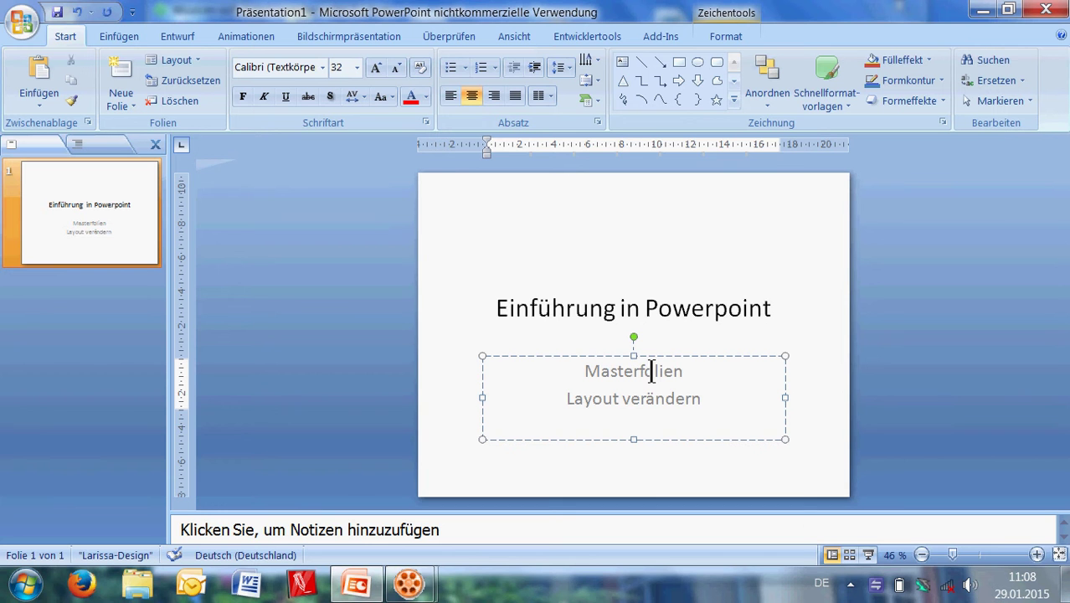
pyautogui.press('Return')
pyautogui.write('Inhalte')
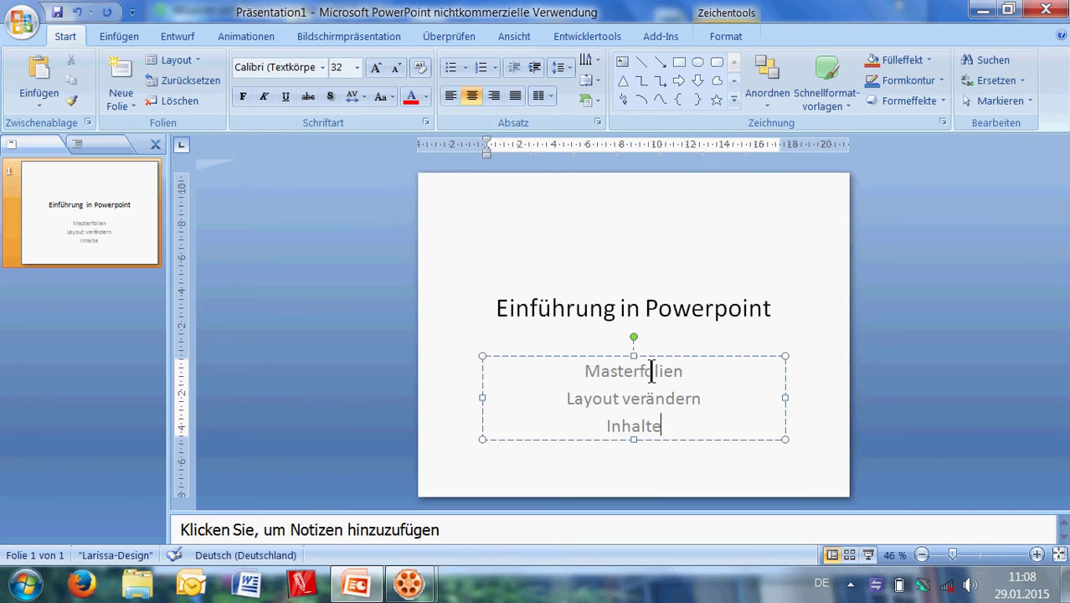
pyautogui.write(' einfügen')
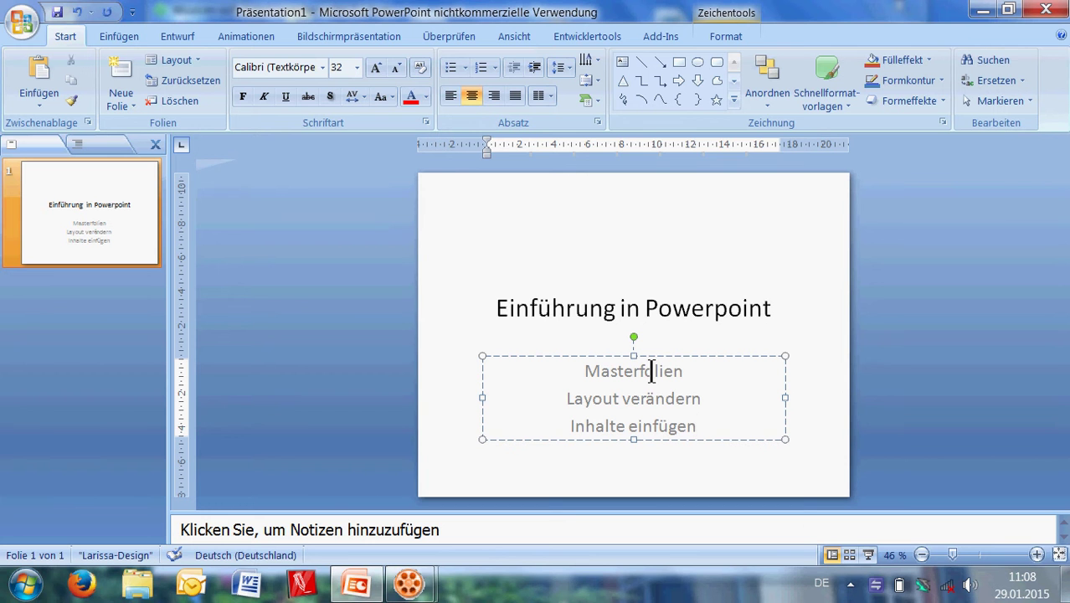
pyautogui.press('Return')
pyautogui.write('Design an')
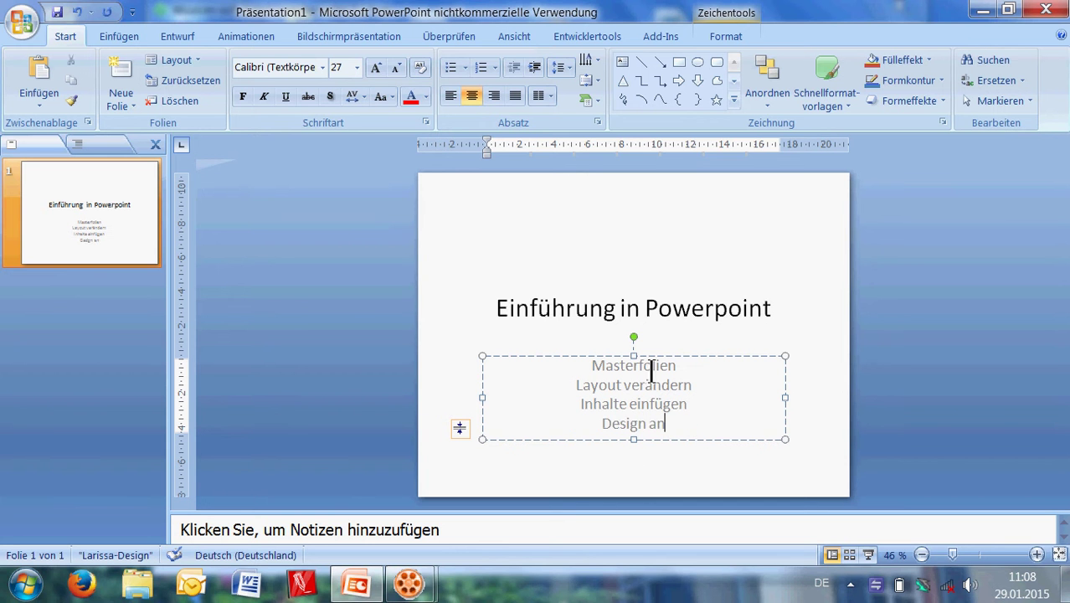
pyautogui.write('passen')
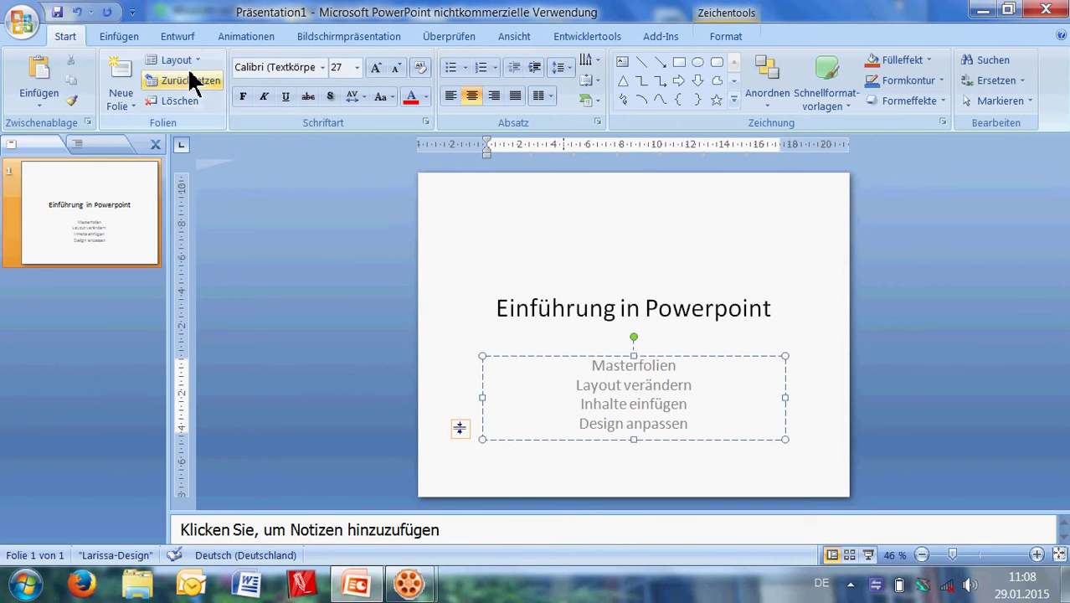
pyautogui.click(121, 105)
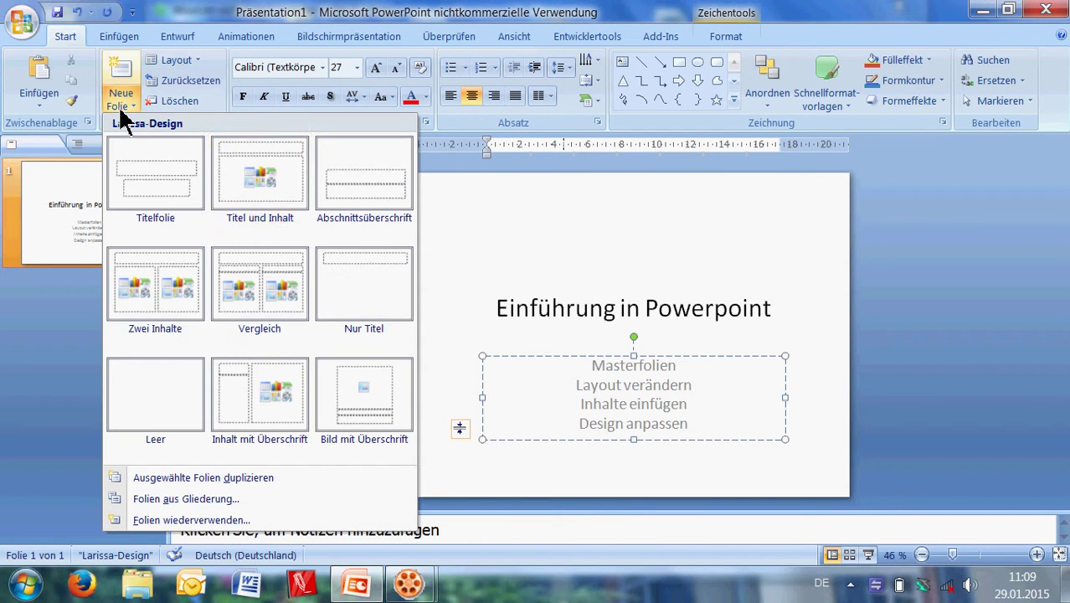
# Add a section-header (Abschnittsüberschrift) slide titled MASTERFOLIEN
pyautogui.click(345, 179)
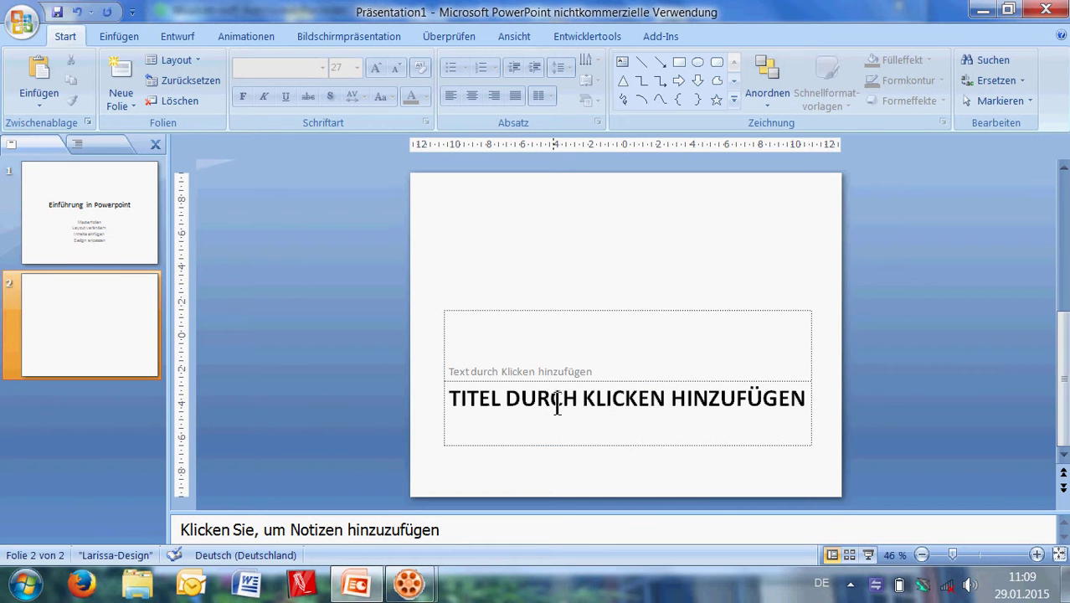
pyautogui.click(557, 402)
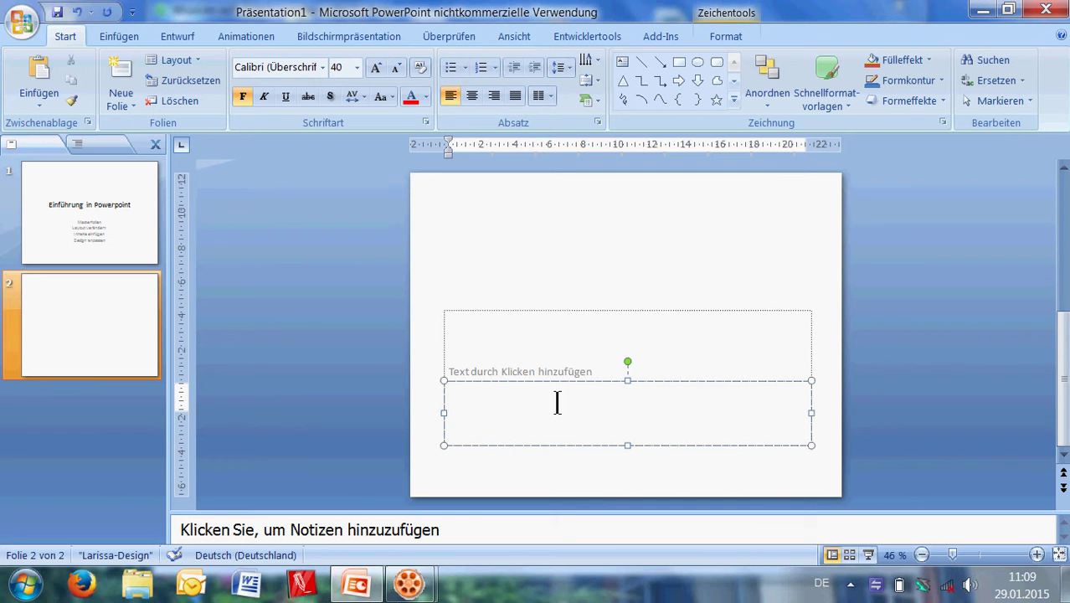
pyautogui.write('MASTERFOL')
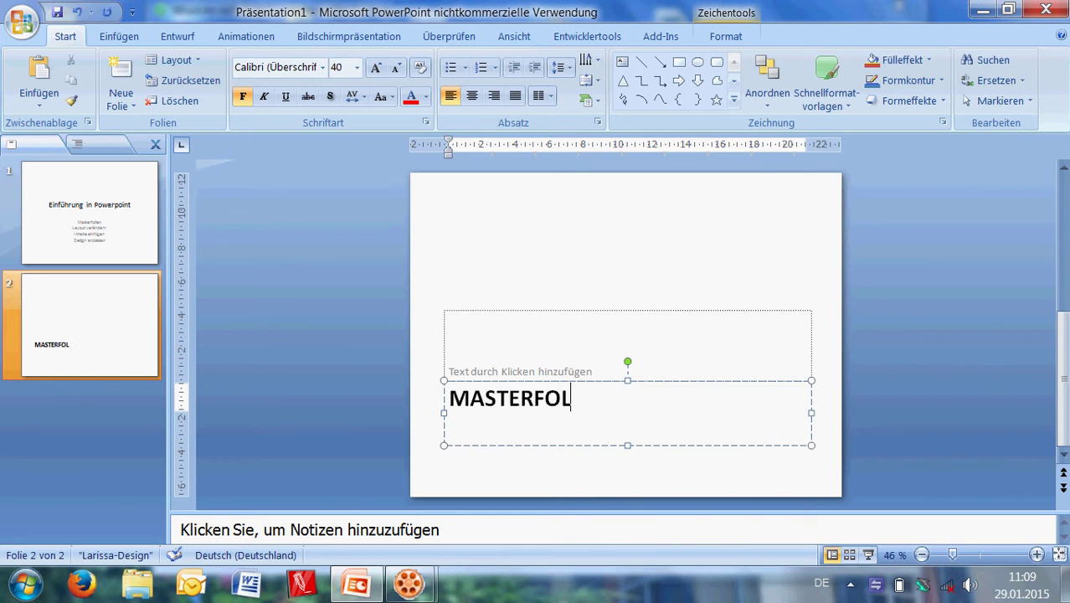
pyautogui.write('IEN')
# Add the line 'Wie man neue Folien mit vorbestimmten Layout einfügt' above the heading
pyautogui.click(543, 372)
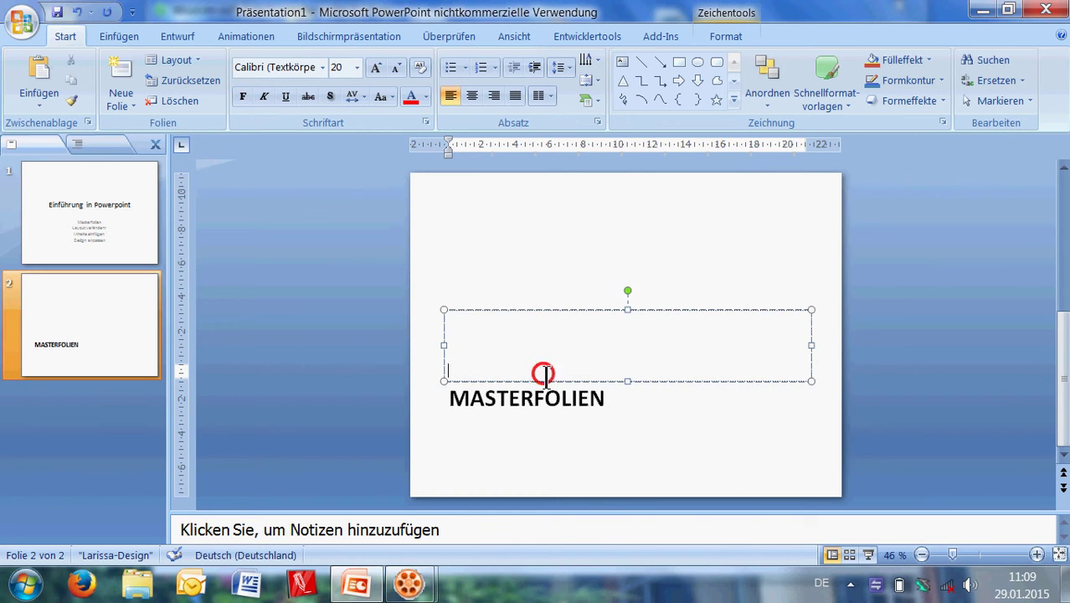
pyautogui.write('W')
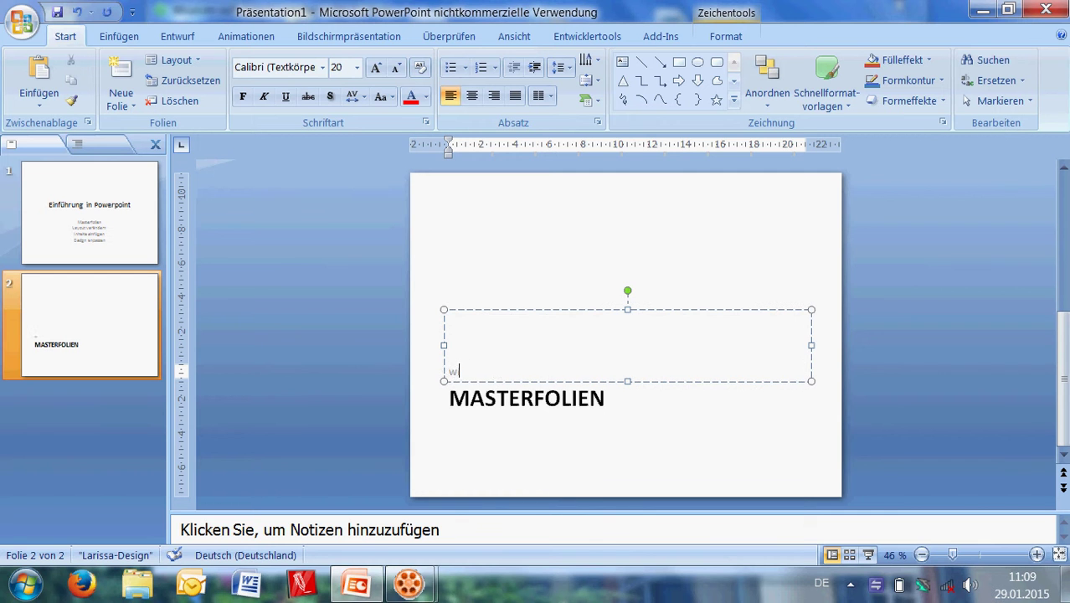
pyautogui.write('ie man neue')
pyautogui.write(' Folie')
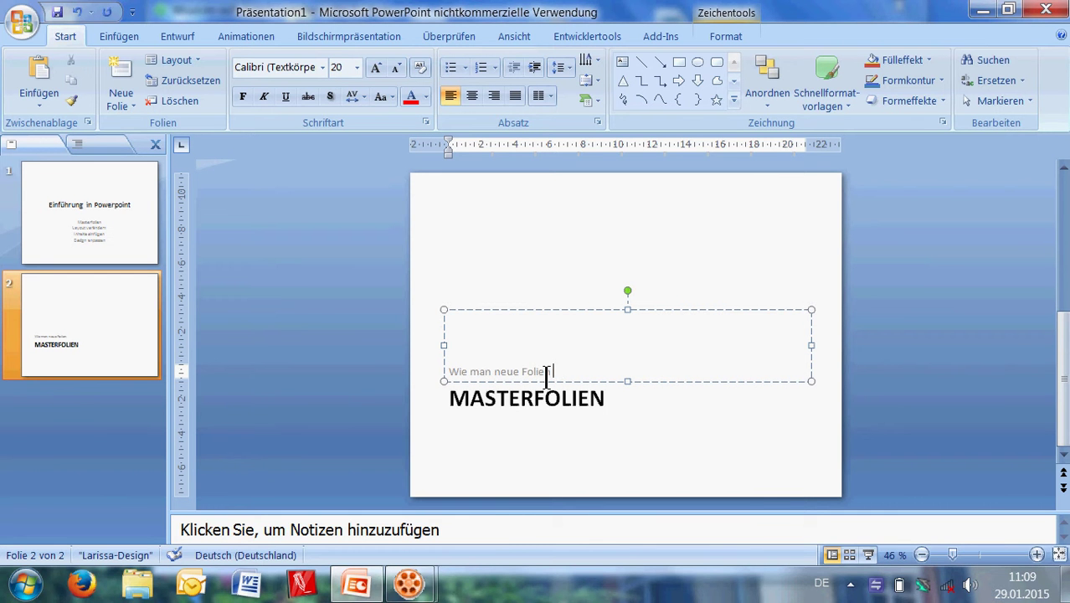
pyautogui.write(' n m')
pyautogui.write(' vorbestimmt')
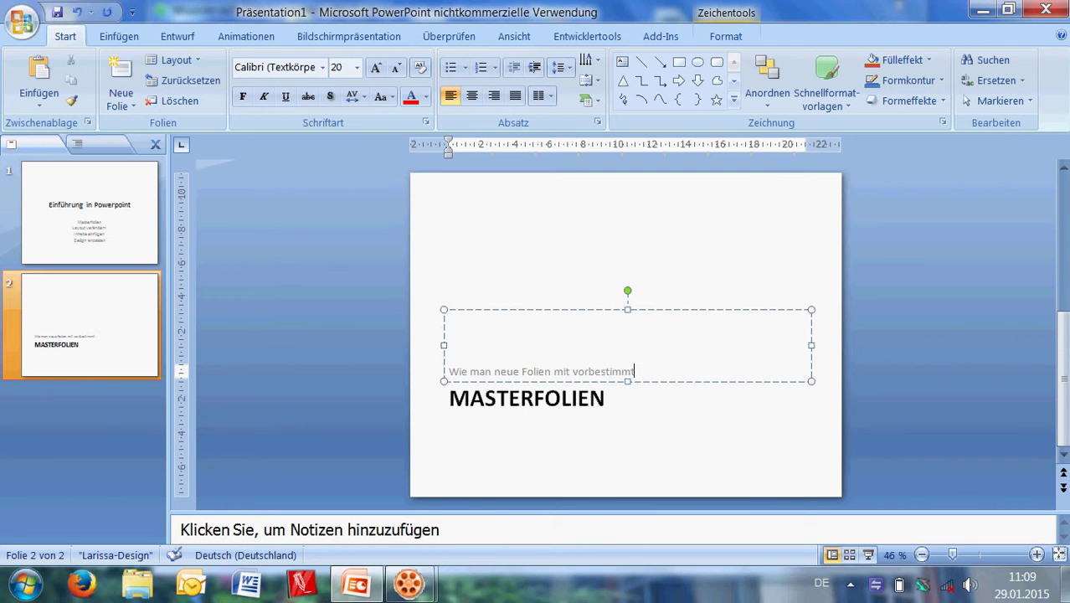
pyautogui.write(' Layou')
pyautogui.write('t ein')
pyautogui.write('fügt')
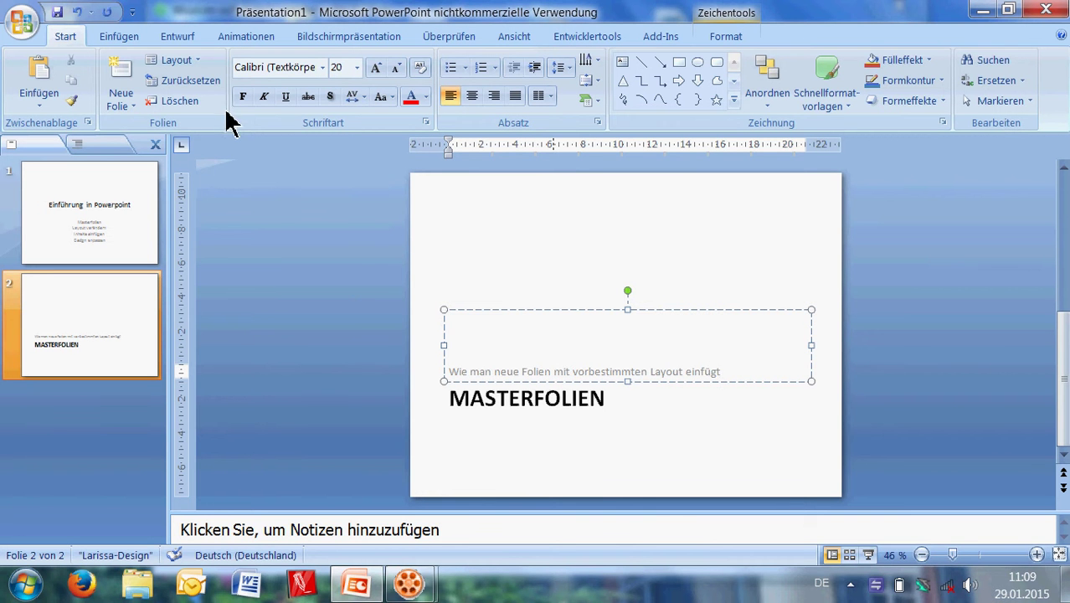
pyautogui.click(120, 105)
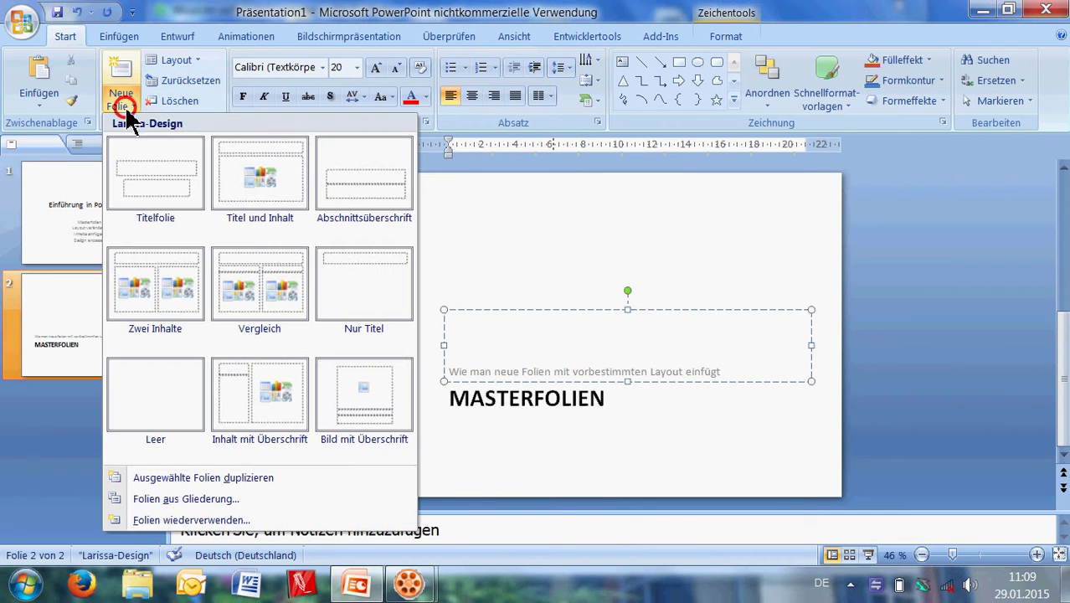
# Add a Titel und Inhalt slide titled Menü: „Neue Folie“
pyautogui.click(263, 178)
pyautogui.click(520, 209)
pyautogui.write('Me')
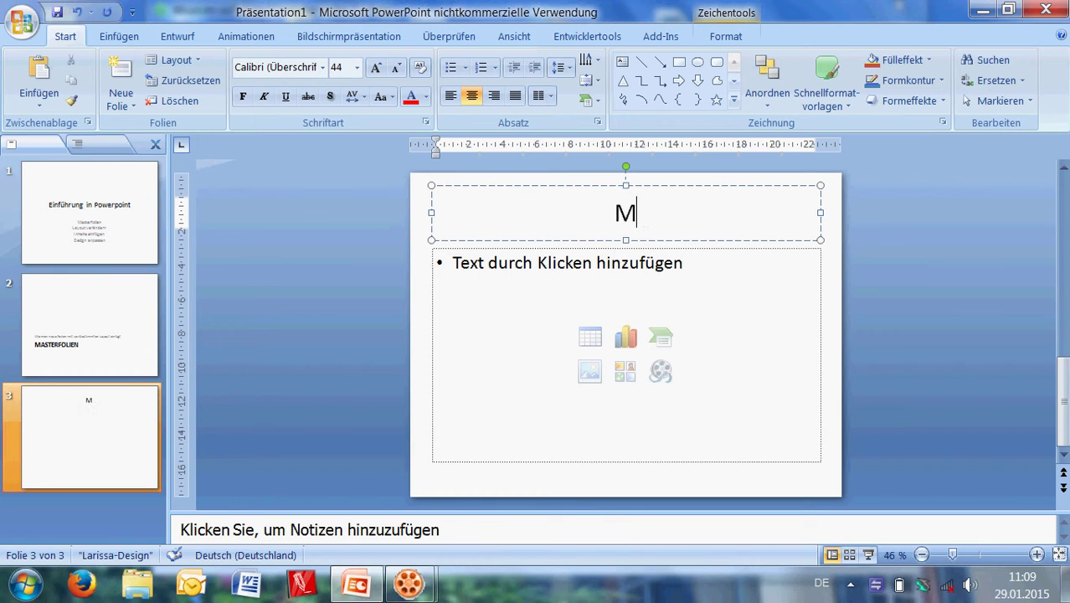
pyautogui.write('n')
pyautogui.press('BackSpace')
pyautogui.write('enü')
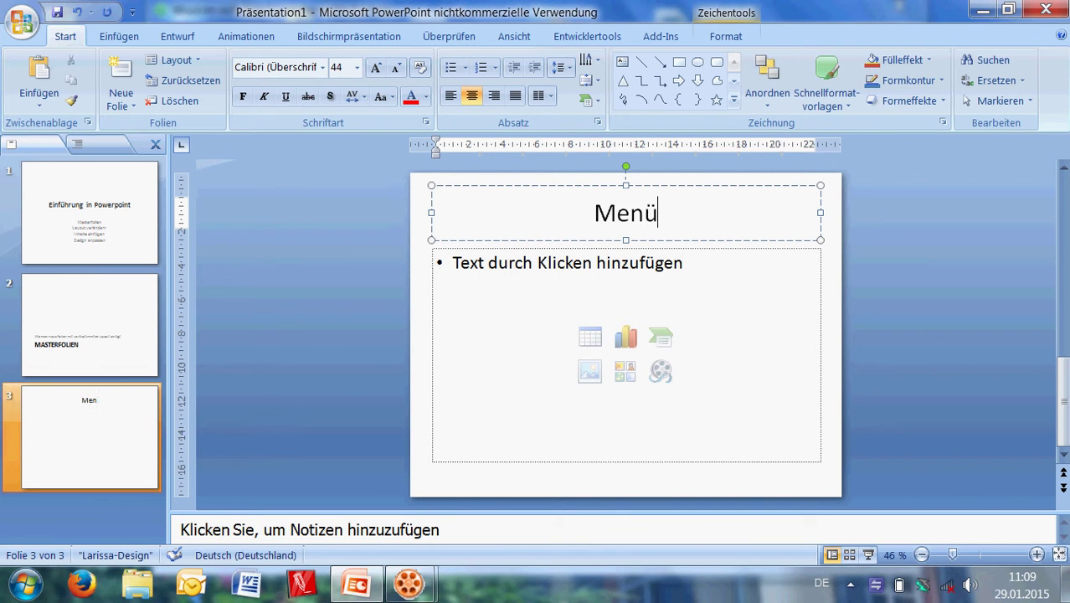
pyautogui.write(': „')
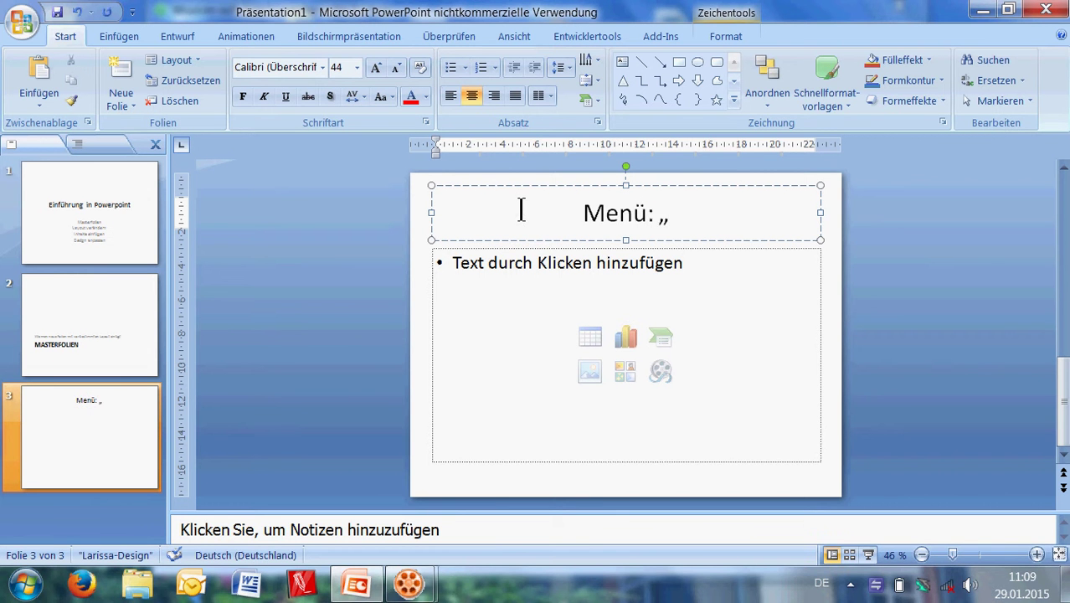
pyautogui.write('Neue F')
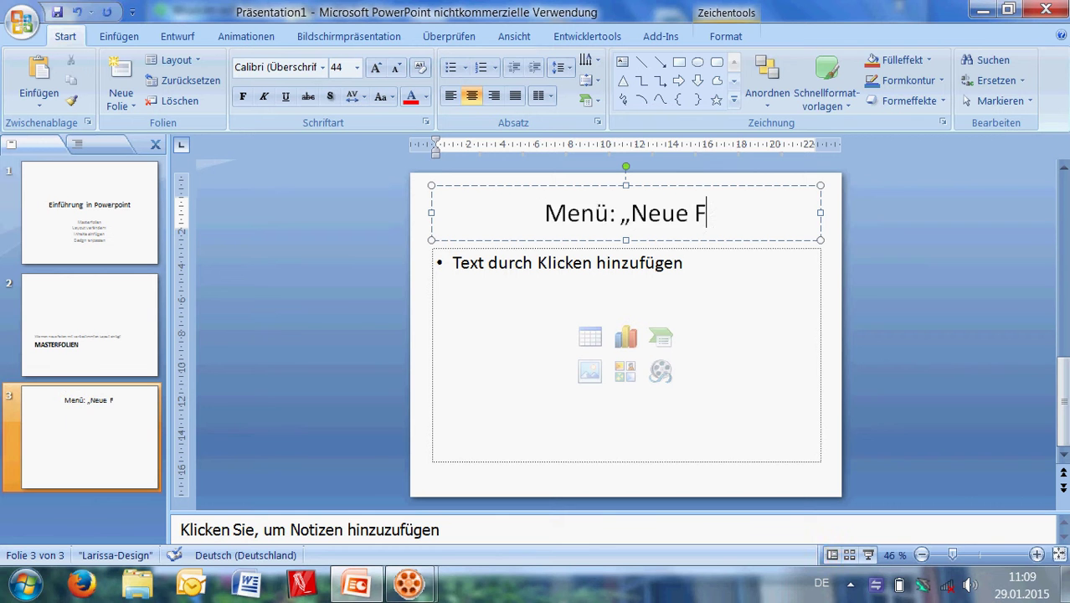
pyautogui.write('olie')
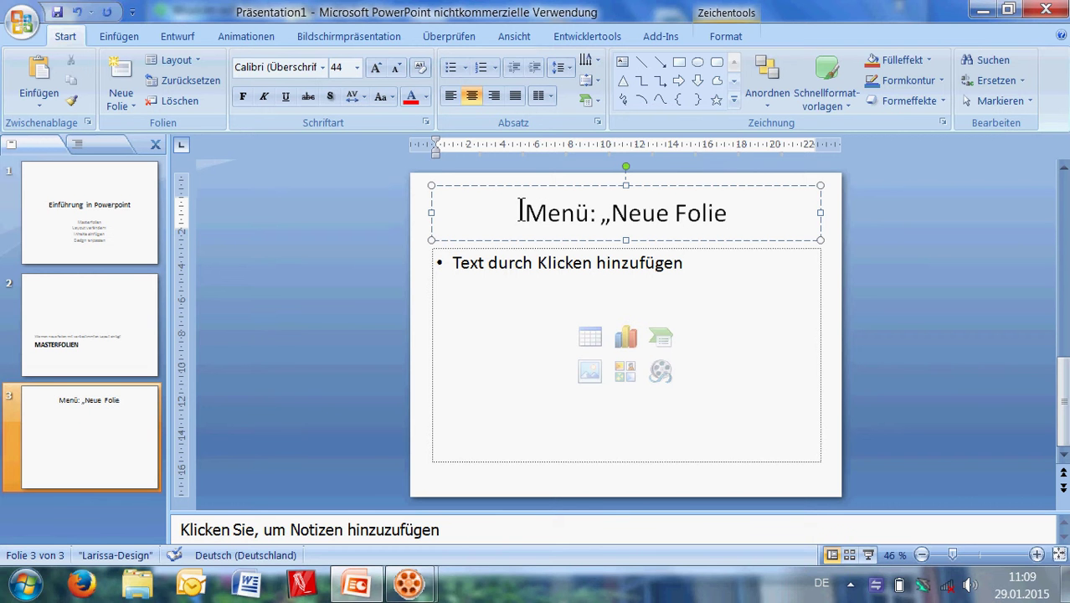
pyautogui.write('“')
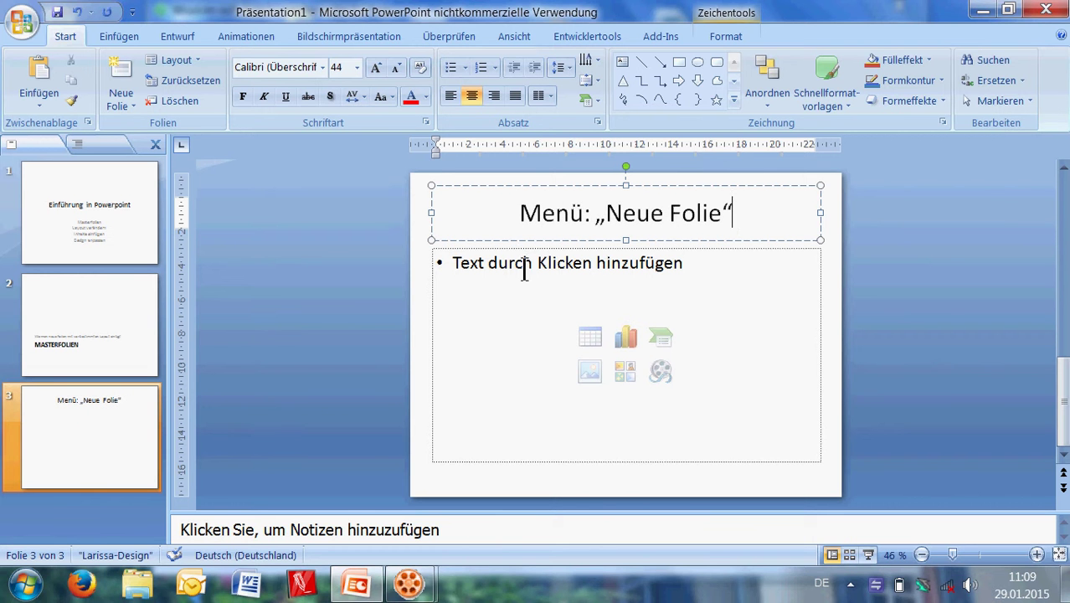
# Type three bullets: 'Unbedingt nutzen, die sind durchdacht!', the planning tip, and 'Und jetzt zeige ich, welche Vorlagen es gibt...'
pyautogui.click(524, 268)
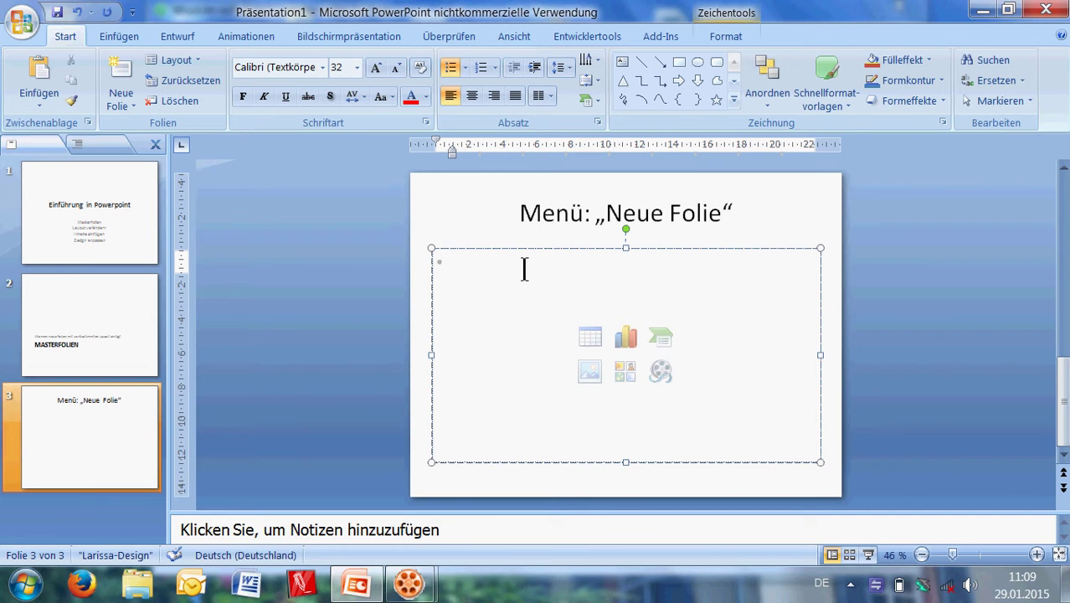
pyautogui.write('Unbe')
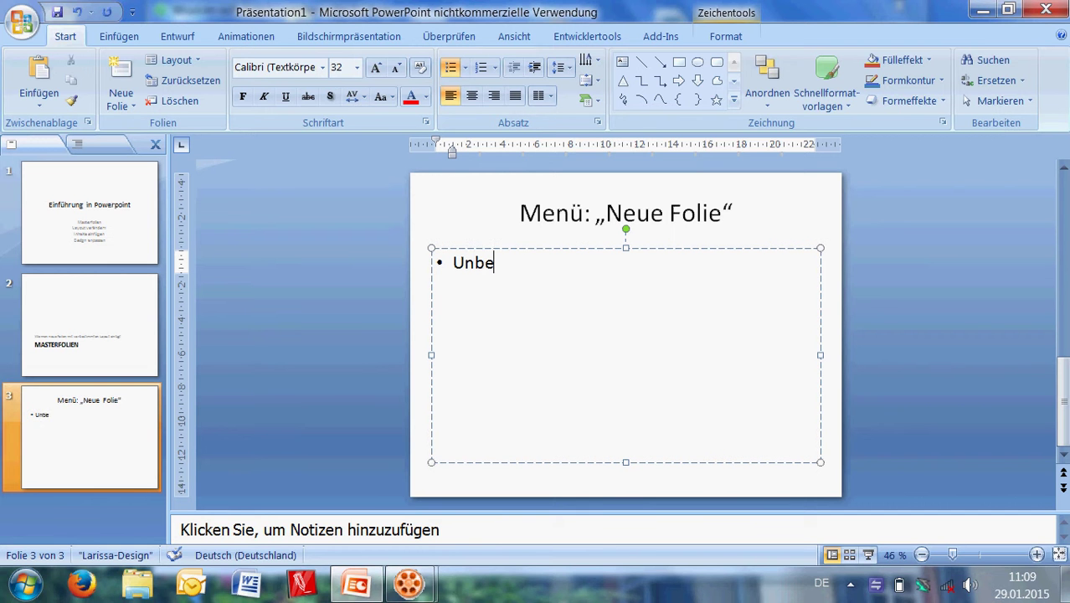
pyautogui.write('dingt nutzen')
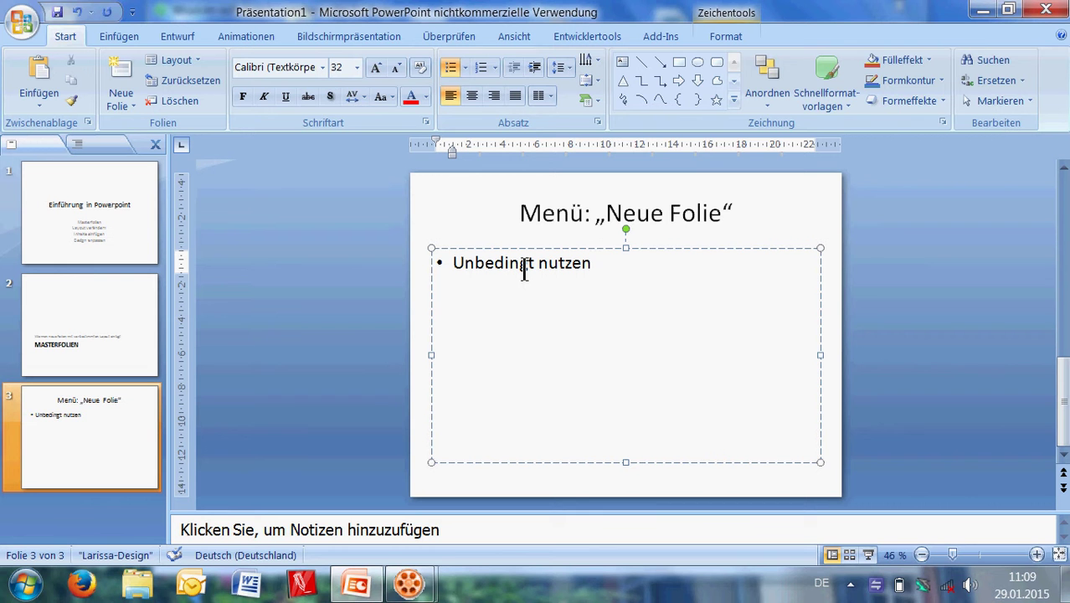
pyautogui.write(', die sind')
pyautogui.write(' durchdacht')
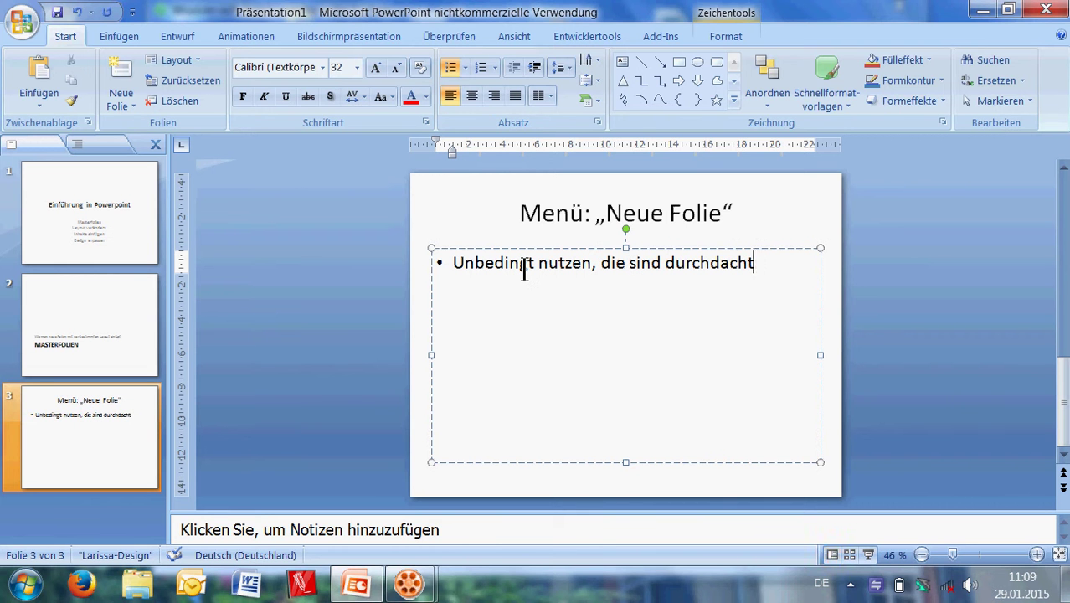
pyautogui.write('!')
pyautogui.press('Return')
pyautogui.write('Für je')
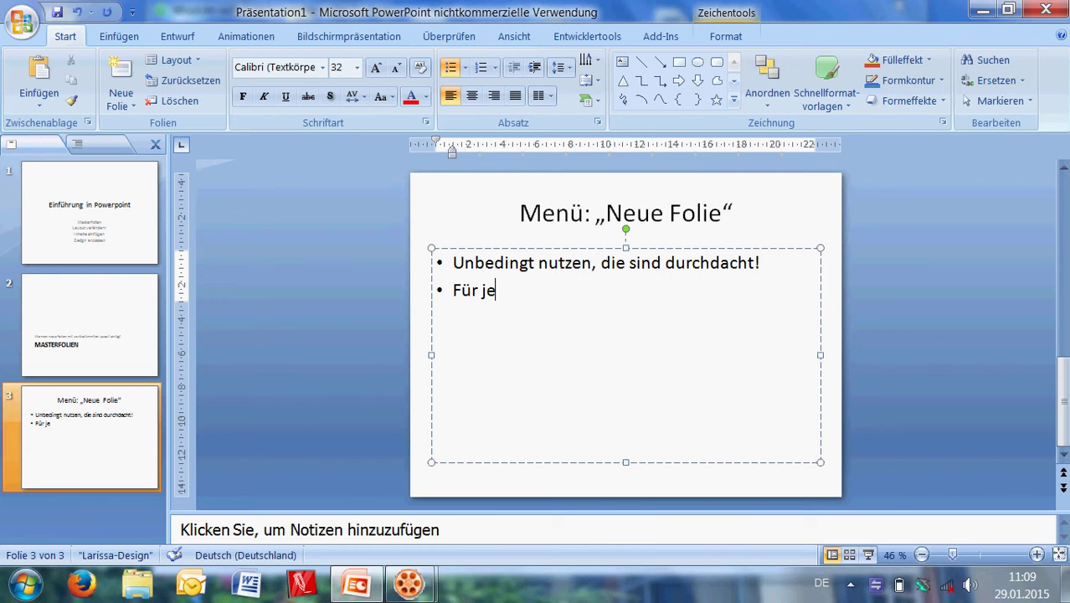
pyautogui.write('de neue ')
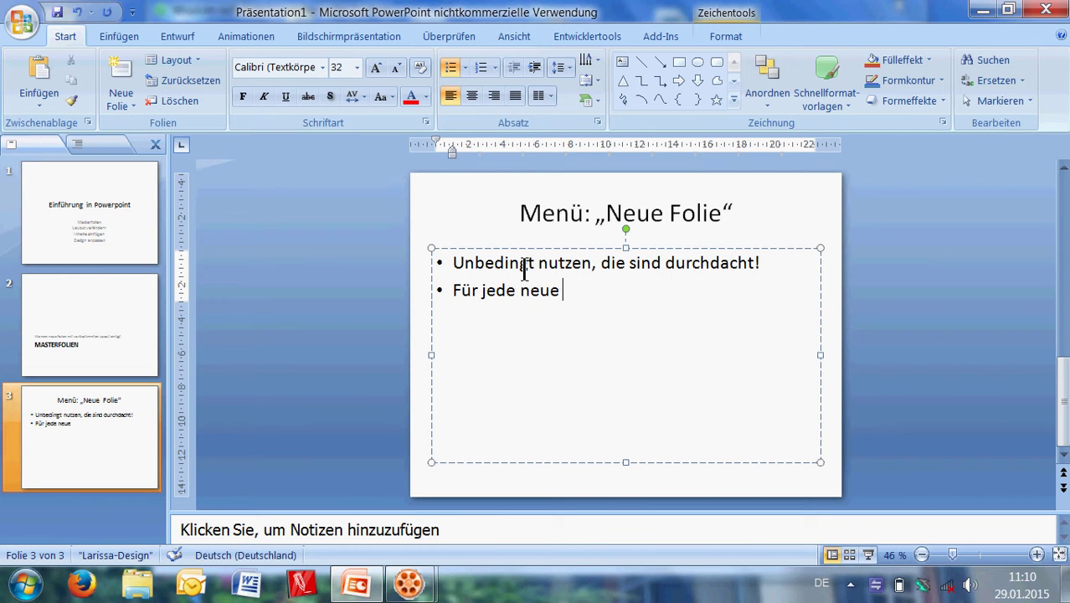
pyautogui.write('Folie dire')
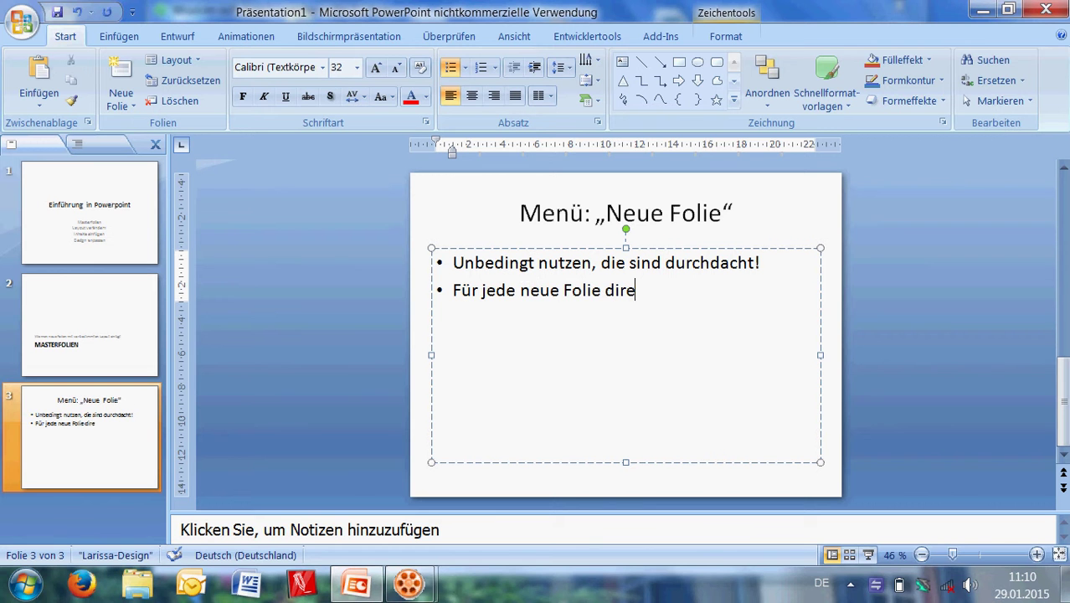
pyautogui.write('kt festleg')
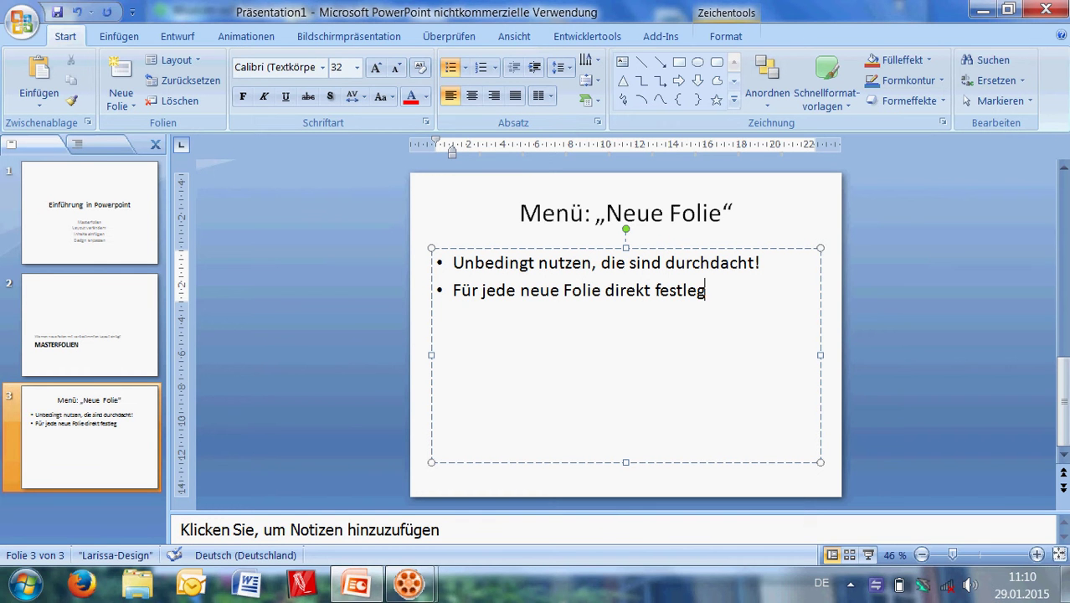
pyautogui.write('en, wie sie ')
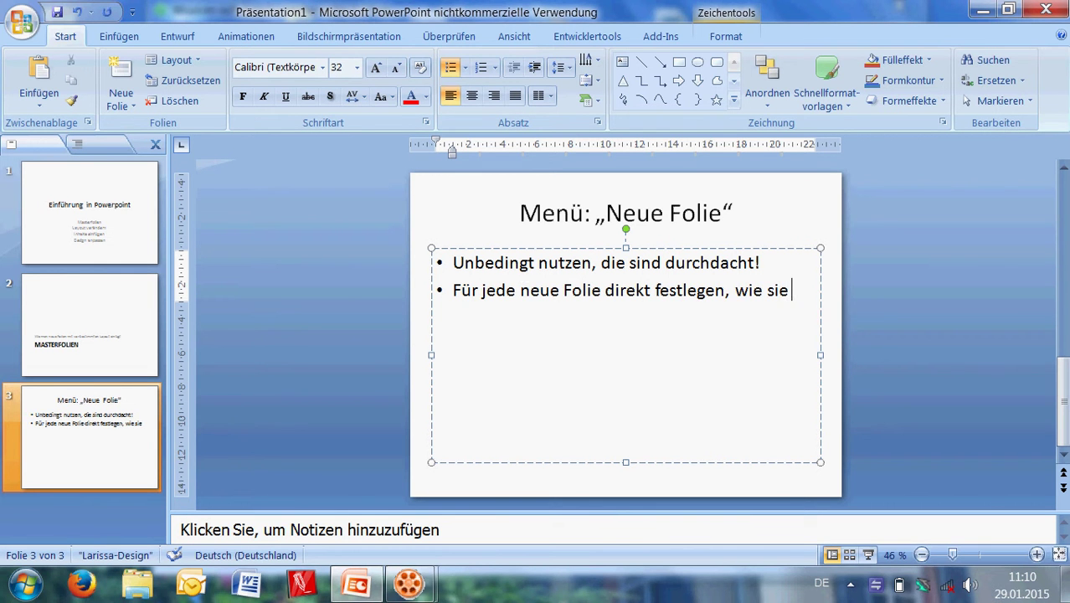
pyautogui.write('aufgebau')
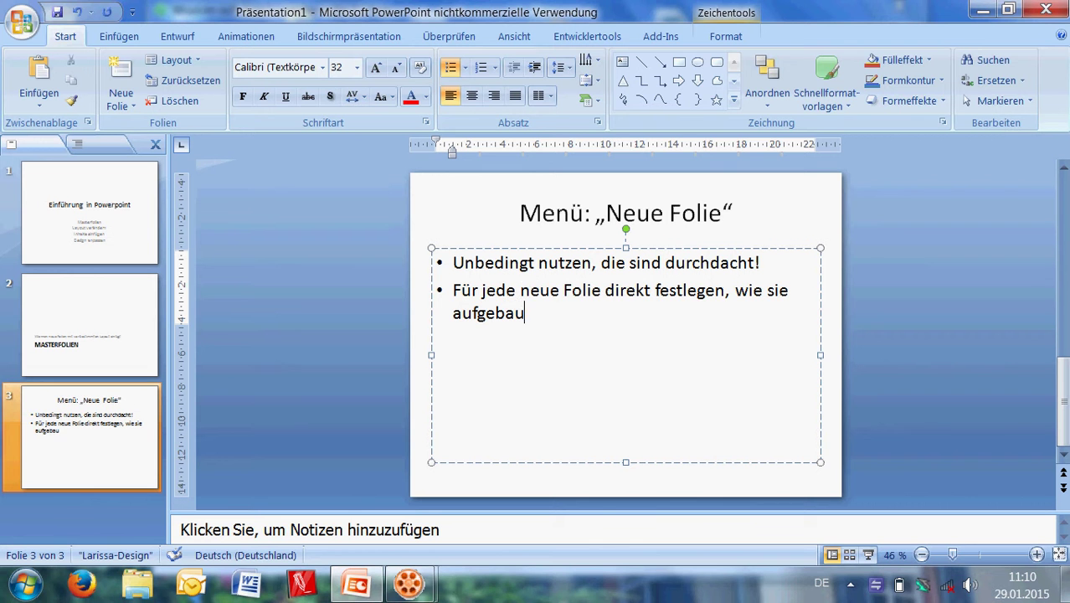
pyautogui.write('t werden so')
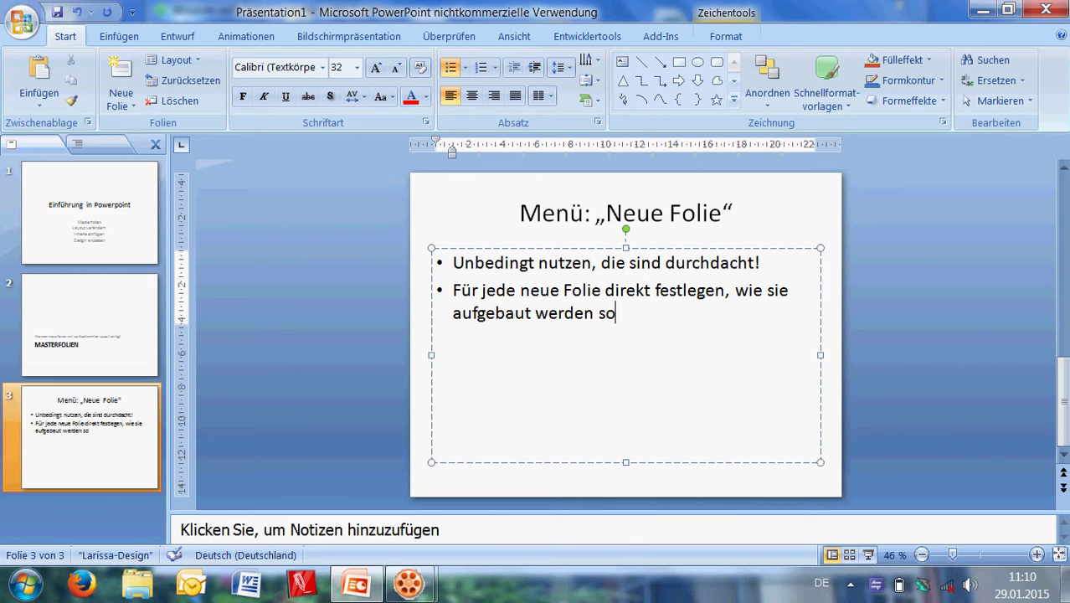
pyautogui.write('ll')
pyautogui.press('BackSpace')
pyautogui.press('BackSpace')
pyautogui.press('BackSpace')
pyautogui.press('BackSpace')
pyautogui.press('BackSpace')
pyautogui.press('BackSpace')
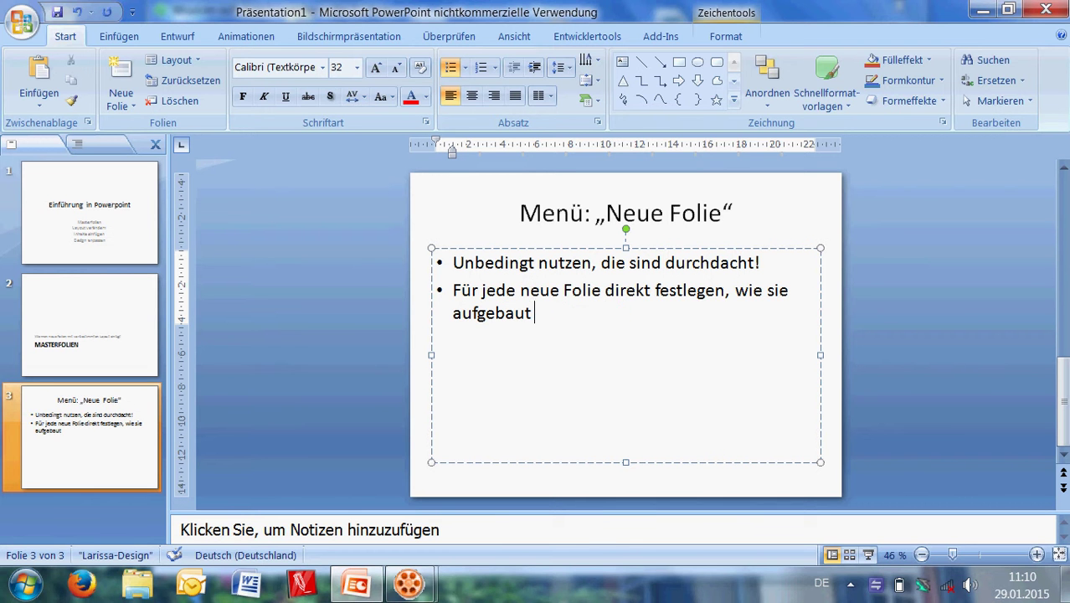
pyautogui.write('sein soll')
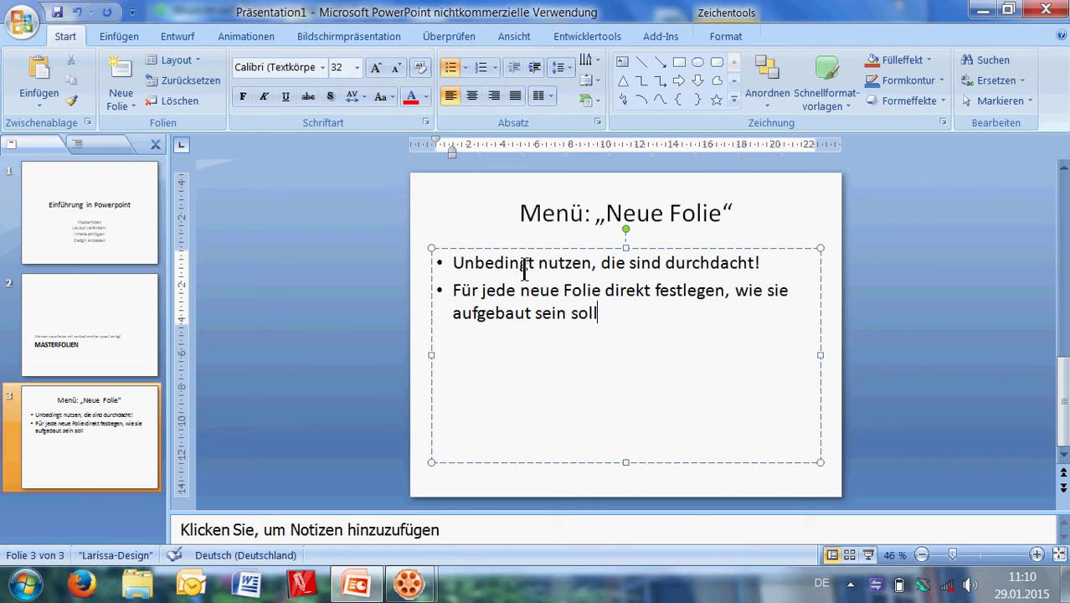
pyautogui.press('Return')
pyautogui.write('Und jetzt')
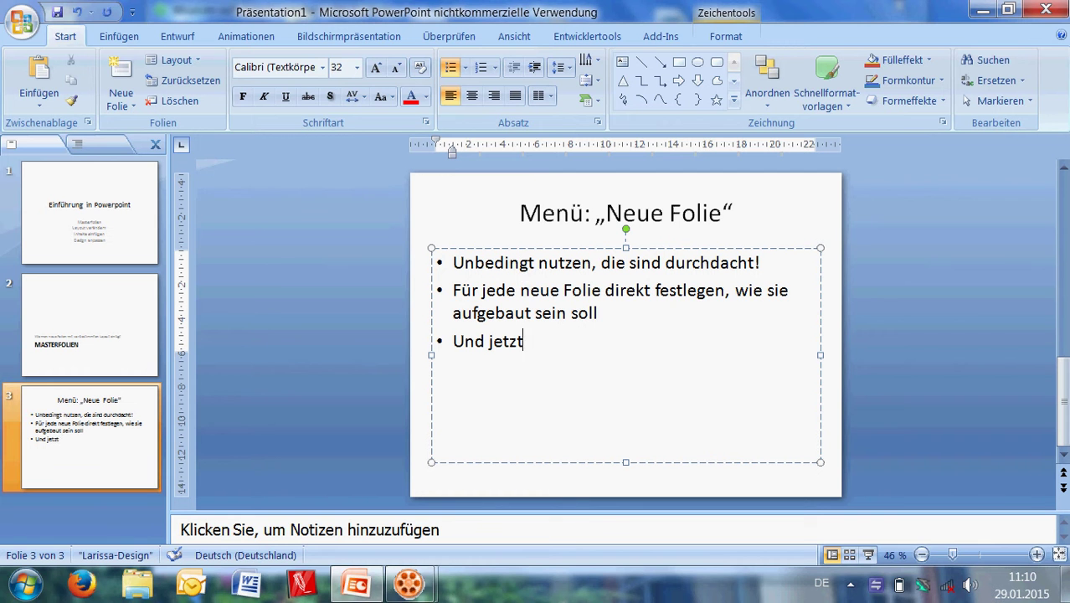
pyautogui.write(' zeige ')
pyautogui.write('ich, w')
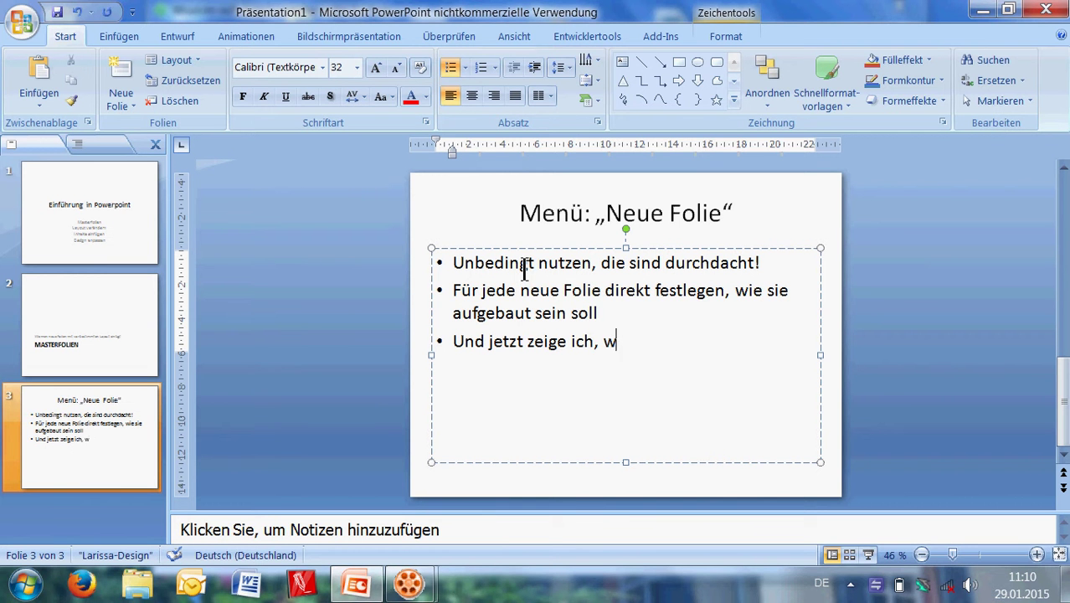
pyautogui.write('elche Vor')
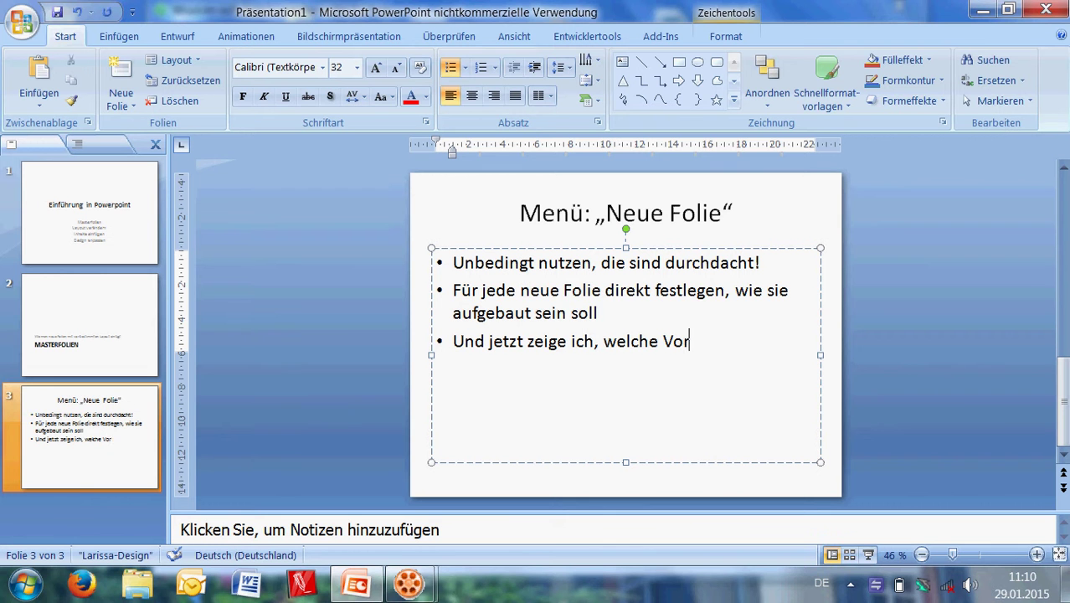
pyautogui.write('lagen es gibt')
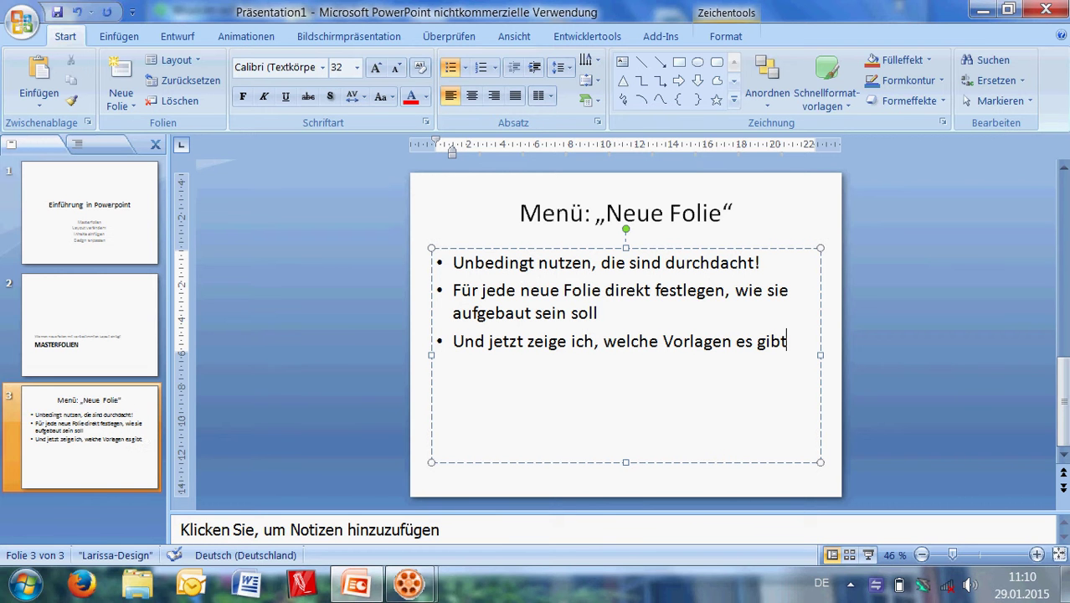
pyautogui.write('...')
# Bring up the Neue Folie layout gallery
pyautogui.click(117, 106)
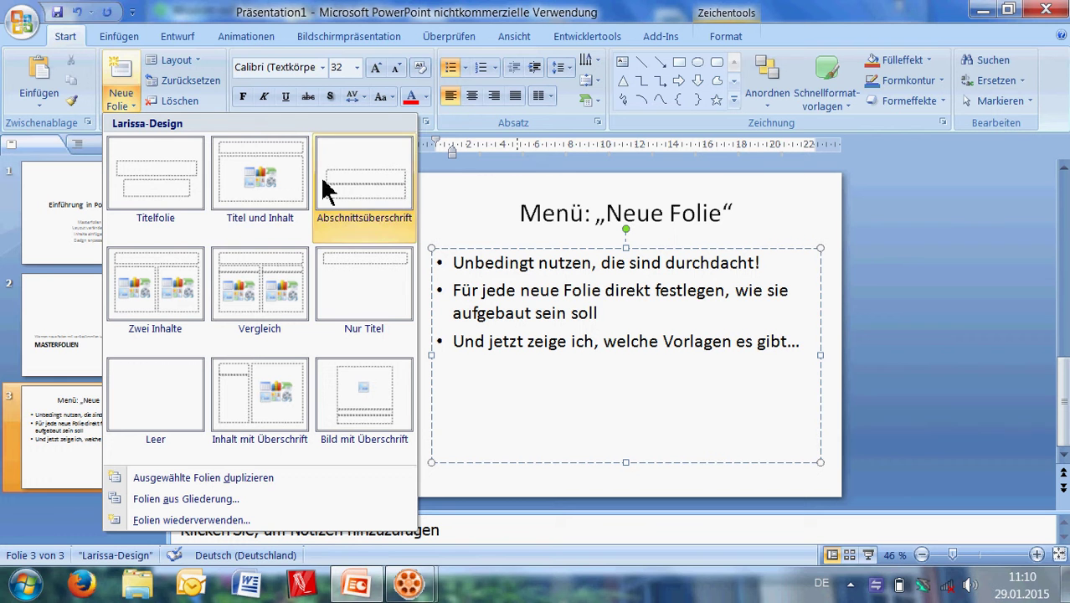
# Add a Titel und Inhalt slide and title it 'Titel und Inhalt'
pyautogui.click(276, 197)
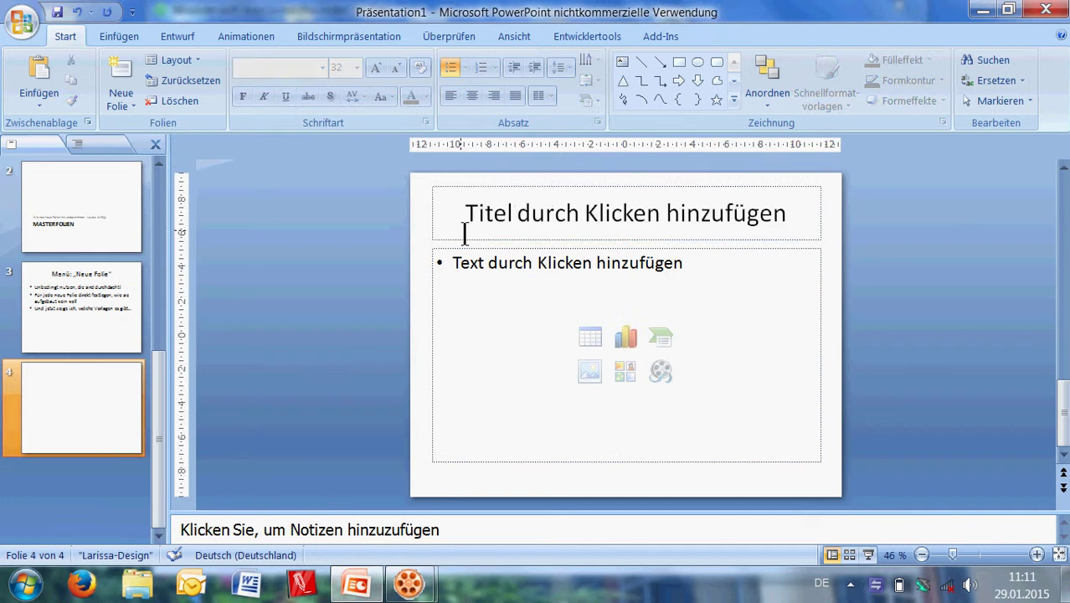
pyautogui.click(511, 216)
pyautogui.write('Tite')
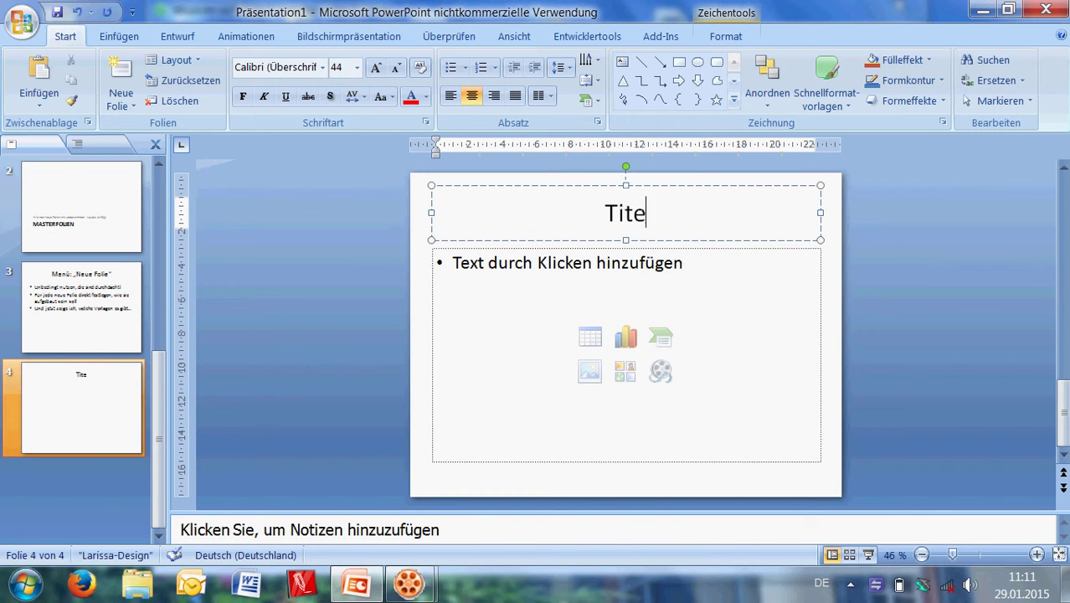
pyautogui.write('l und Inhal')
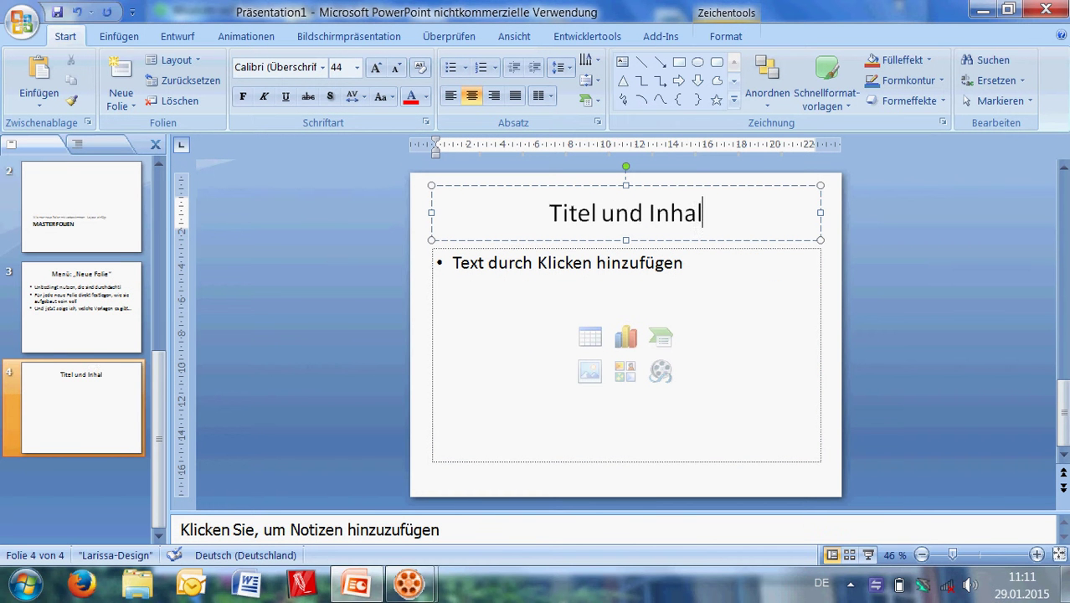
pyautogui.write('t')
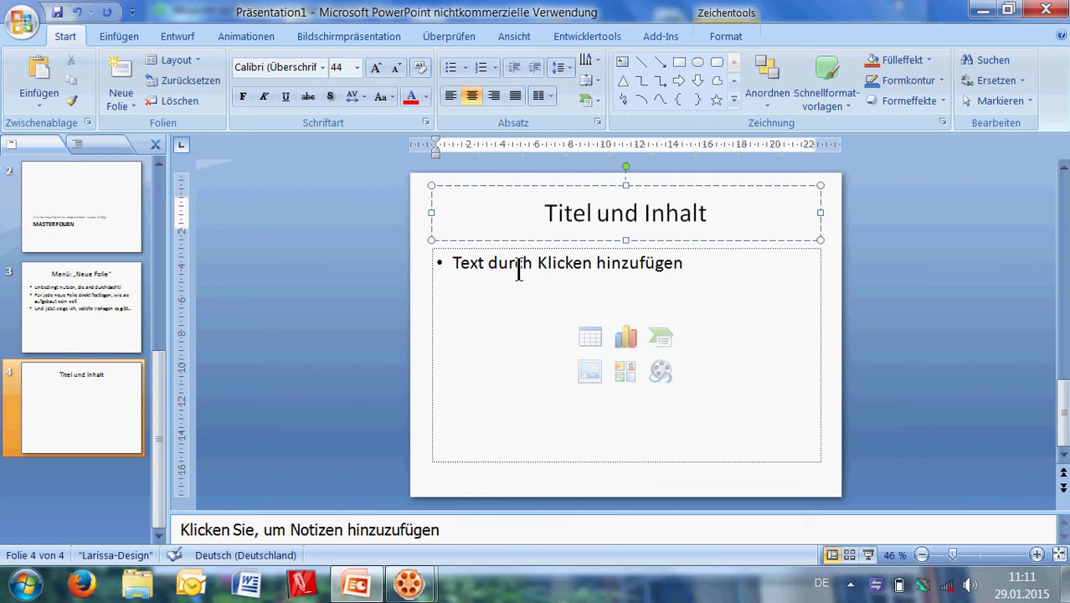
pyautogui.click(517, 268)
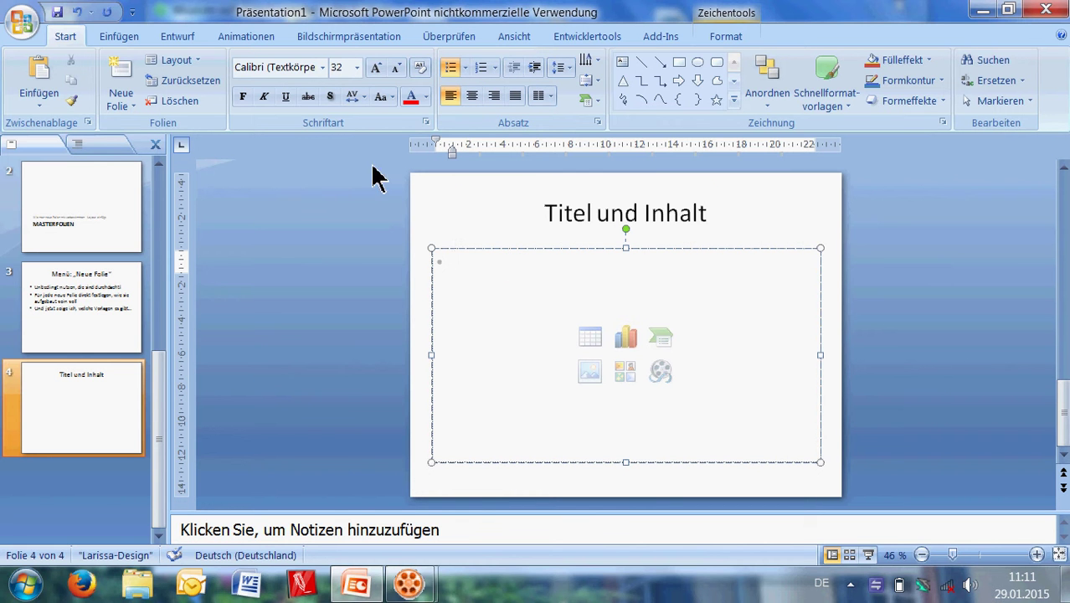
# Write the first bullet 'Hier klicken, nicht weiter unten' with 'Hier' underlined
pyautogui.click(285, 95)
pyautogui.write('H')
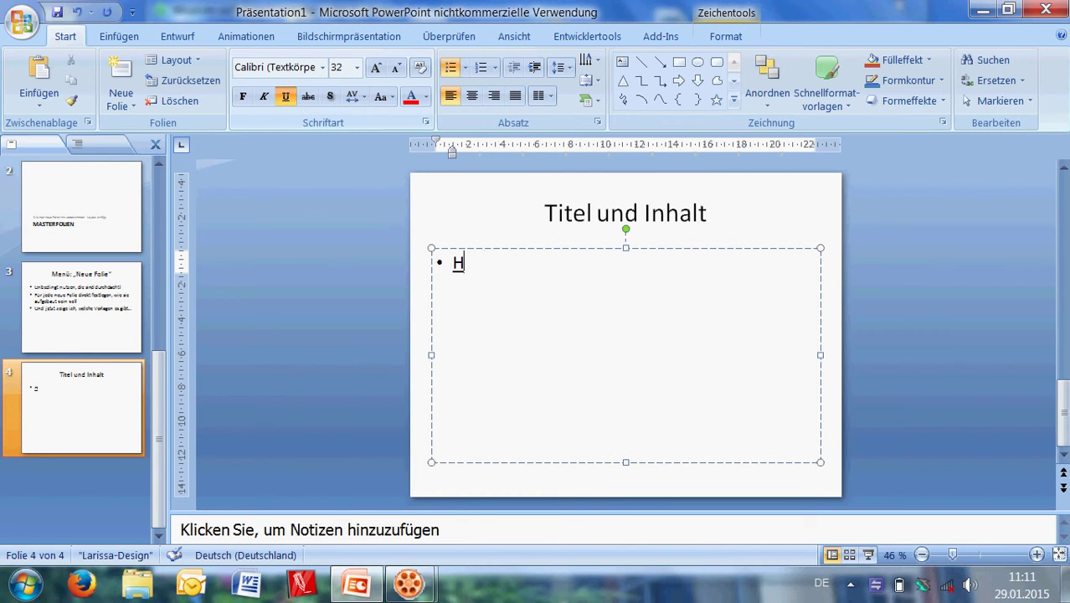
pyautogui.write('ier')
pyautogui.click(285, 96)
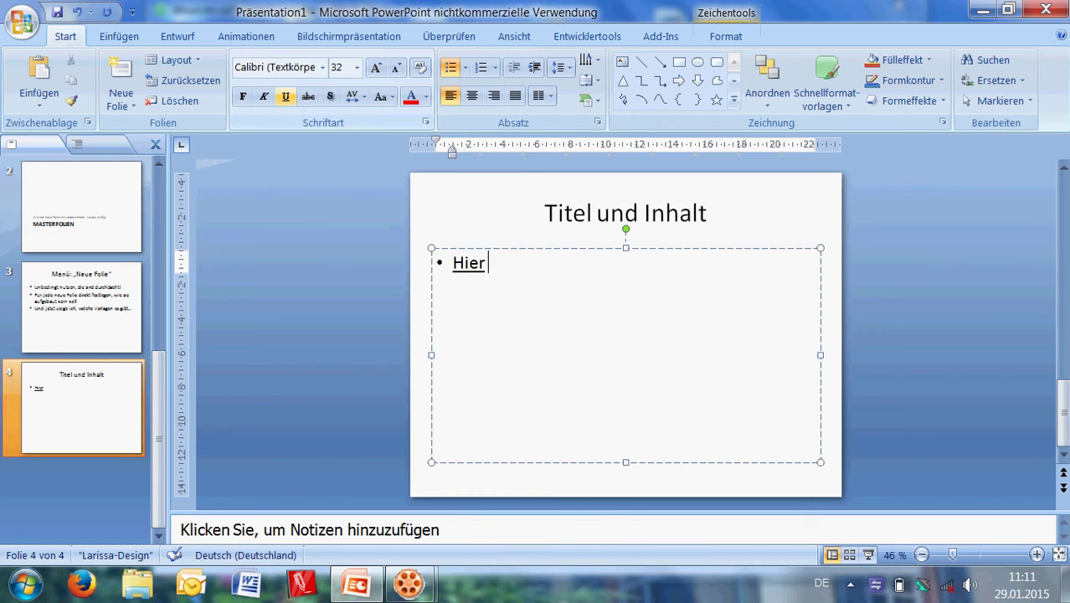
pyautogui.write('klicken')
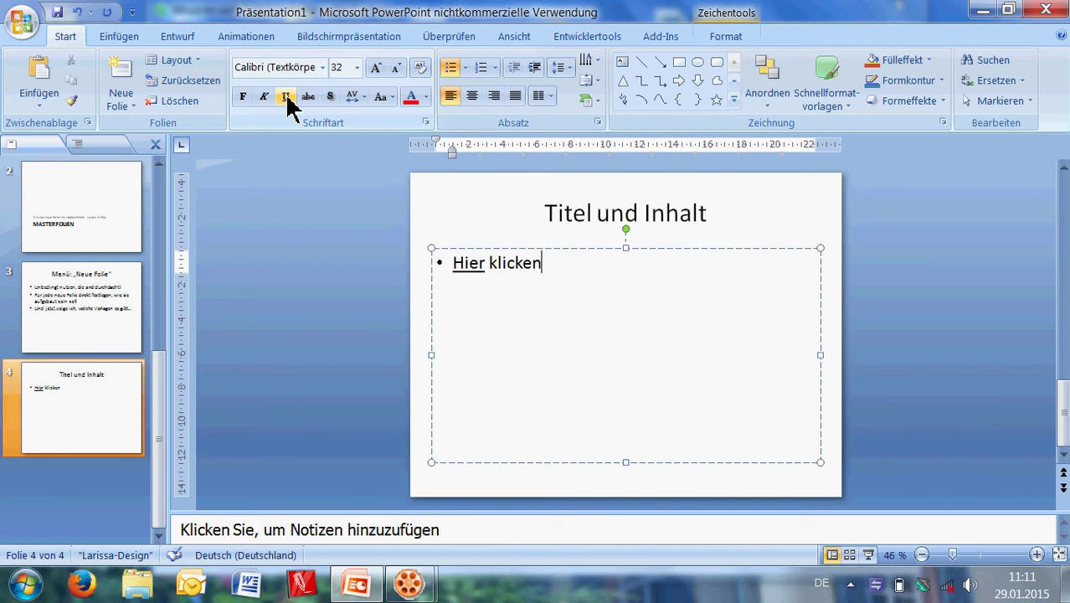
pyautogui.write(', ')
pyautogui.write('nicht weiter un')
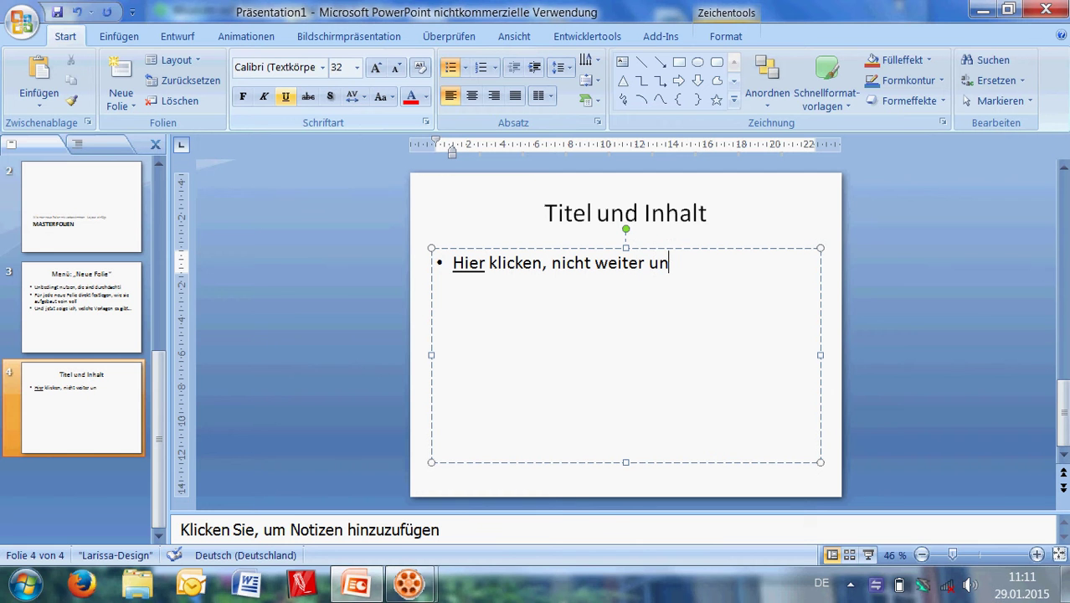
pyautogui.write('ten')
# Add the bullet 'auch wenn Text aus einem anderen Programm eingefügt werden soll, immer erst in die obere Zeile klicken'
pyautogui.press('Return')
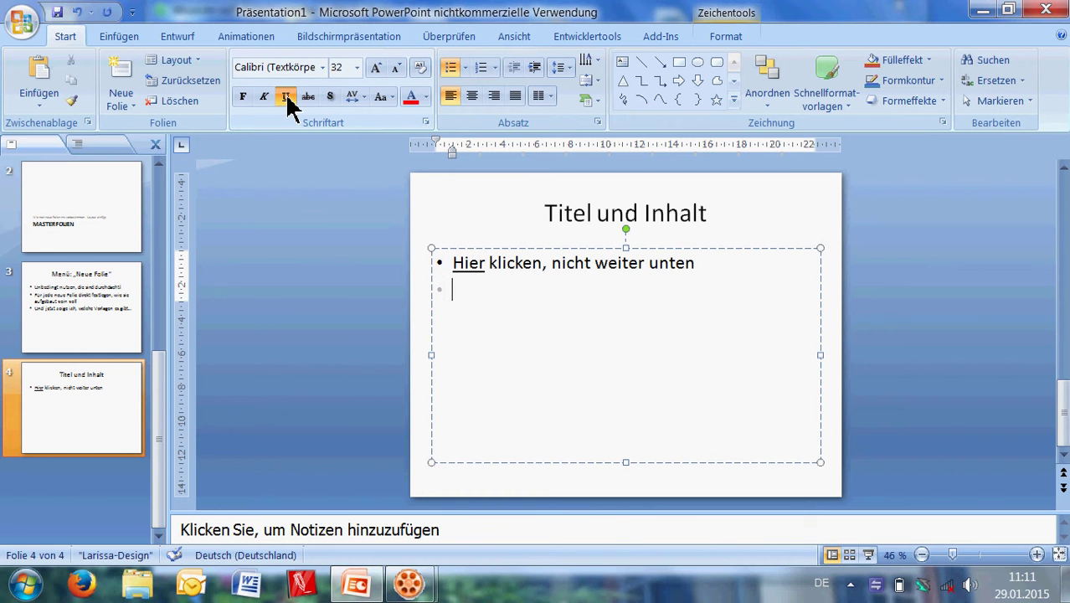
pyautogui.click(287, 97)
pyautogui.write('auch wenn')
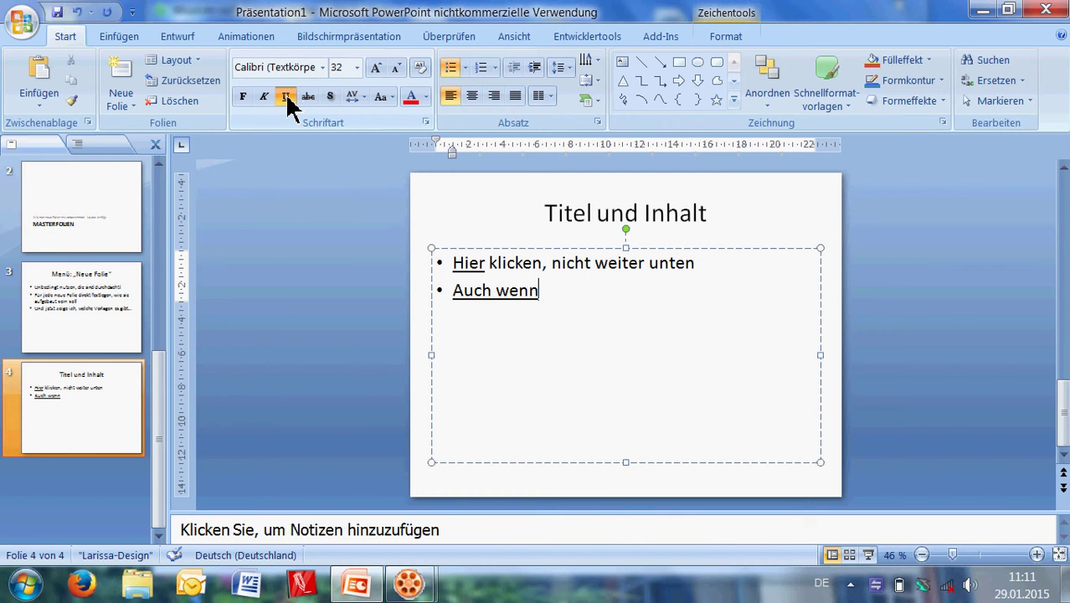
pyautogui.press('BackSpace')
pyautogui.press('BackSpace')
pyautogui.press('BackSpace')
pyautogui.press('BackSpace')
pyautogui.press('BackSpace')
pyautogui.press('BackSpace')
pyautogui.press('BackSpace')
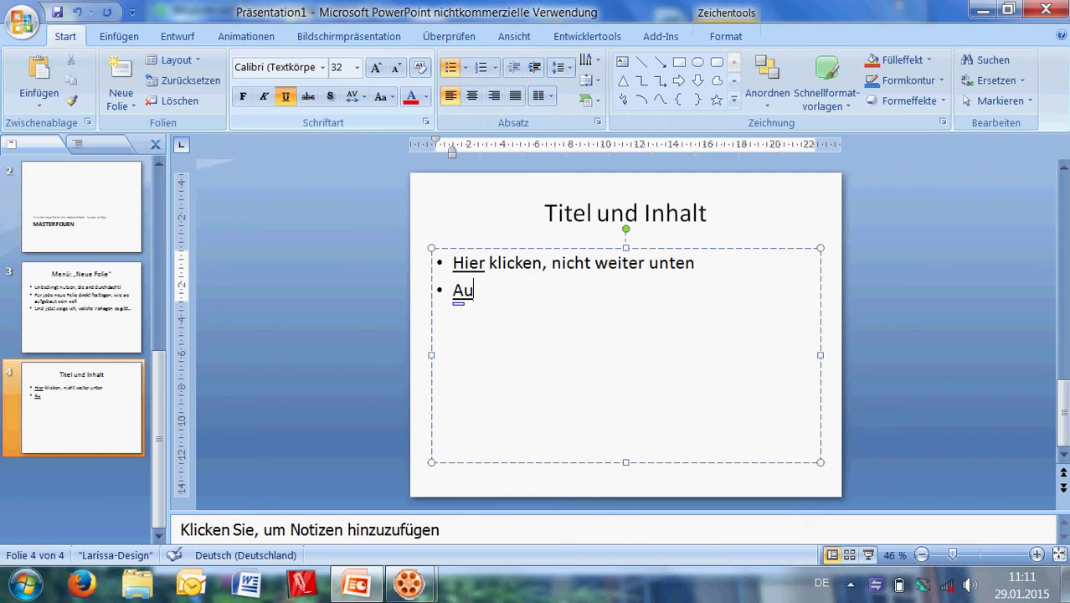
pyautogui.press('BackSpace')
pyautogui.press('BackSpace')
pyautogui.click(285, 97)
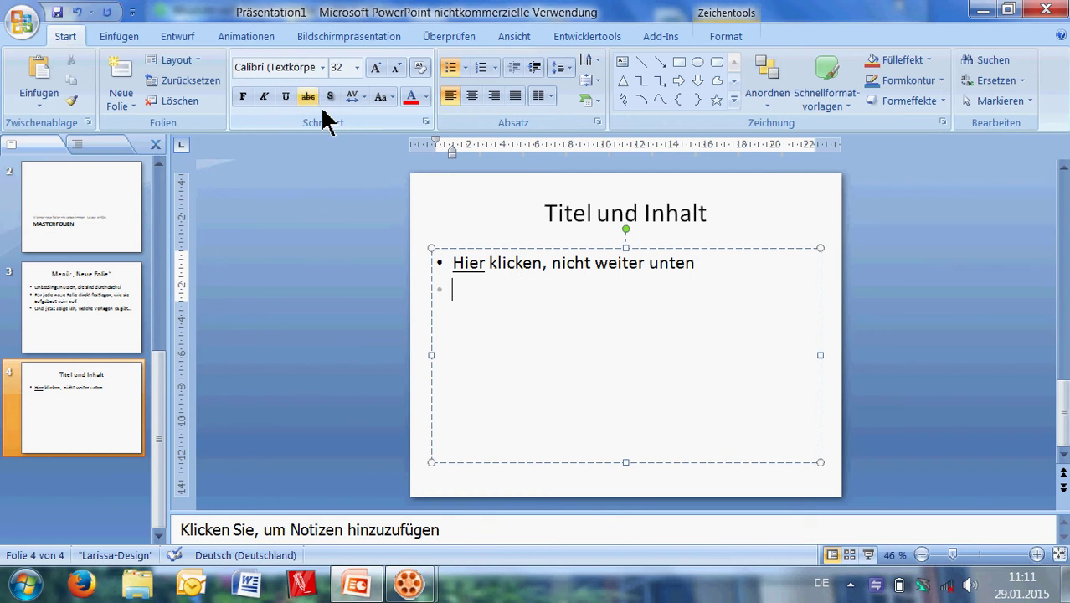
pyautogui.write('auch w')
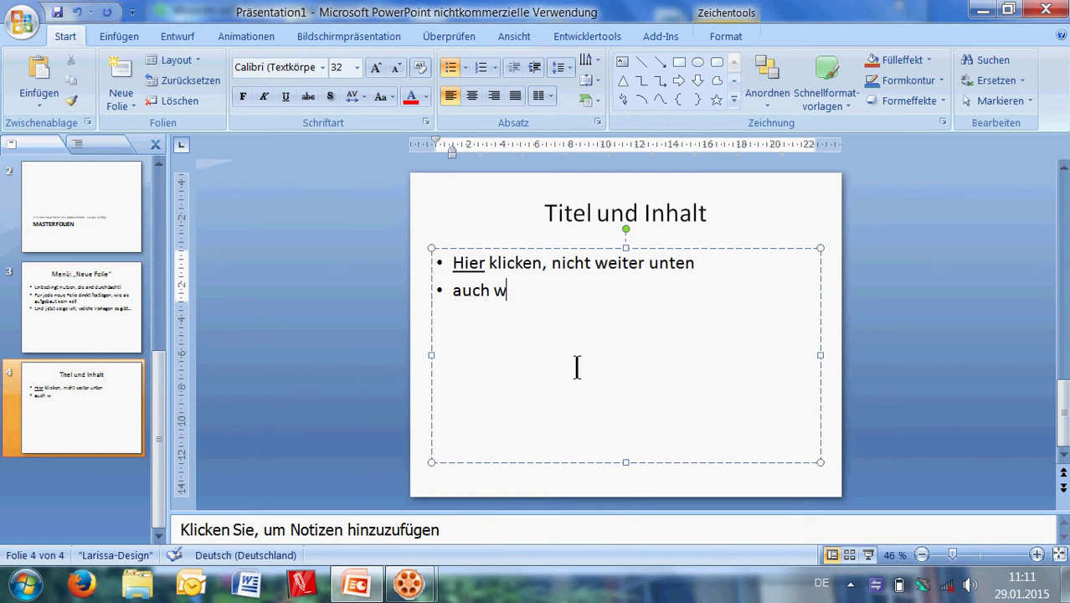
pyautogui.write('enn d')
pyautogui.press('BackSpace')
pyautogui.write('Te')
pyautogui.write('xt aus eine')
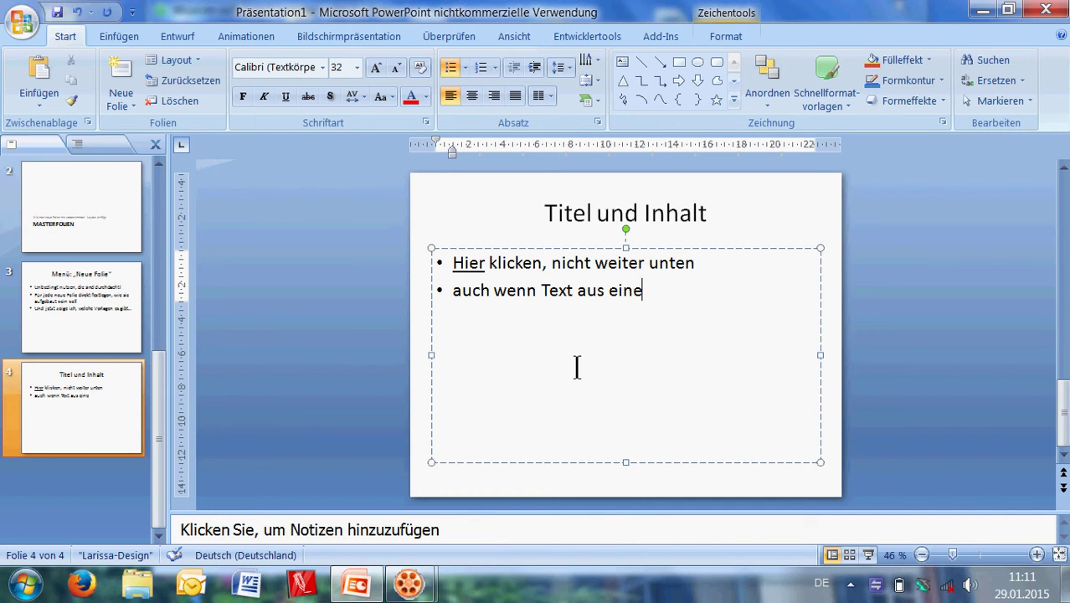
pyautogui.write('m A')
pyautogui.press('BackSpace')
pyautogui.write('a')
pyautogui.write('nderen Prga')
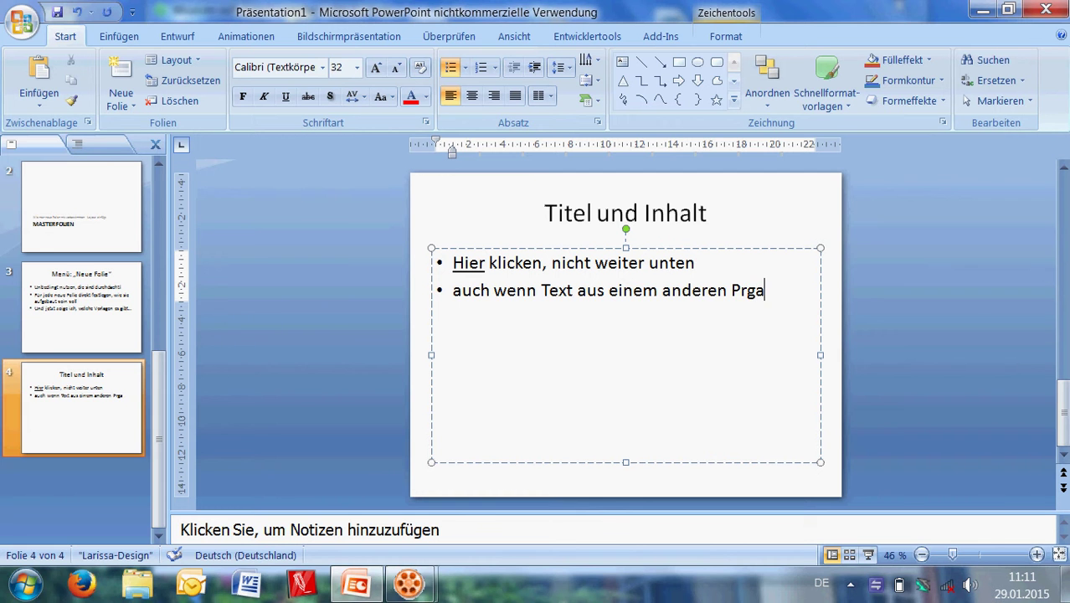
pyautogui.press('BackSpace')
pyautogui.write('ramm e')
pyautogui.write('ing')
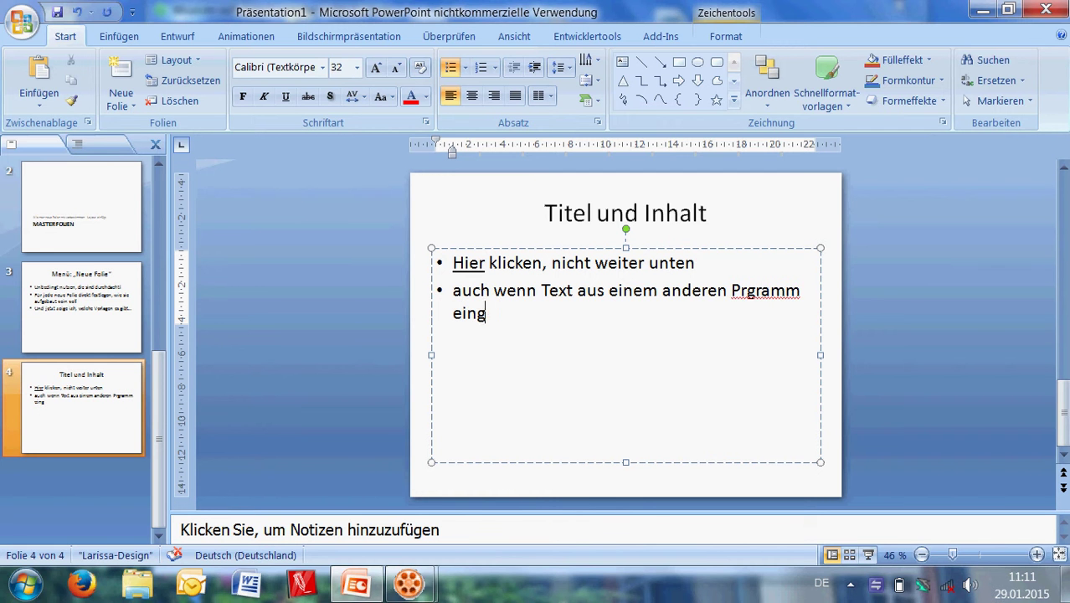
pyautogui.write('efügt werde')
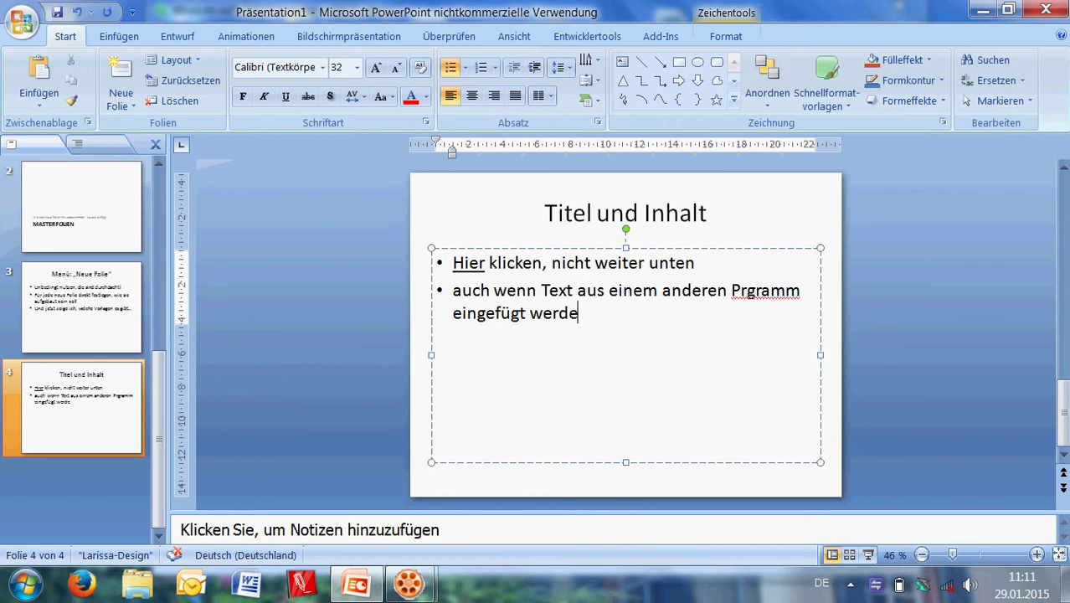
pyautogui.write('n soll, i')
pyautogui.write('mmer ')
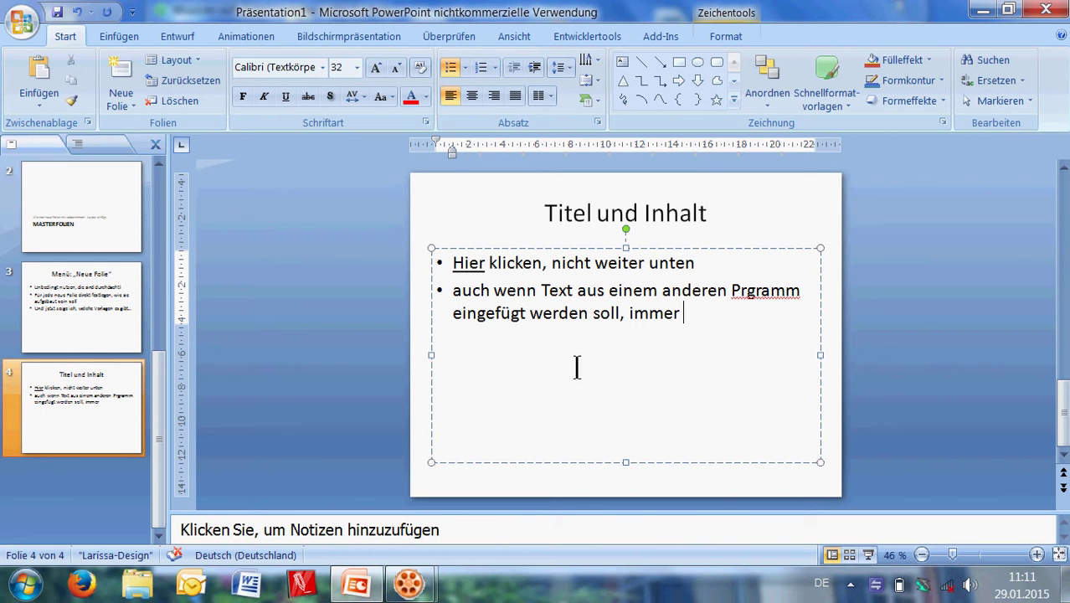
pyautogui.write('erst ')
pyautogui.write('in die obere')
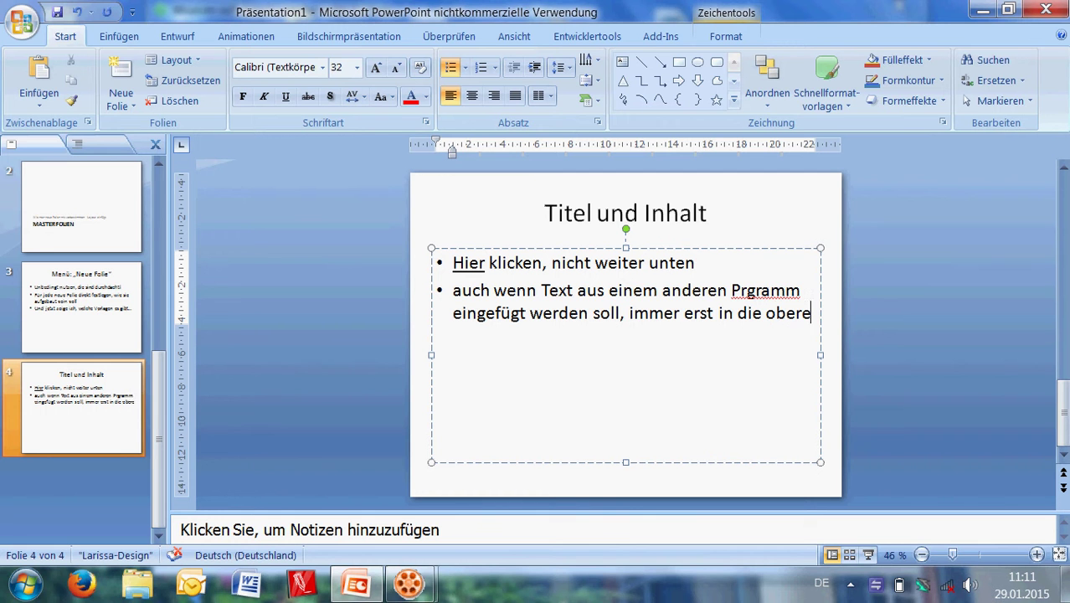
pyautogui.write(' Zeile kli')
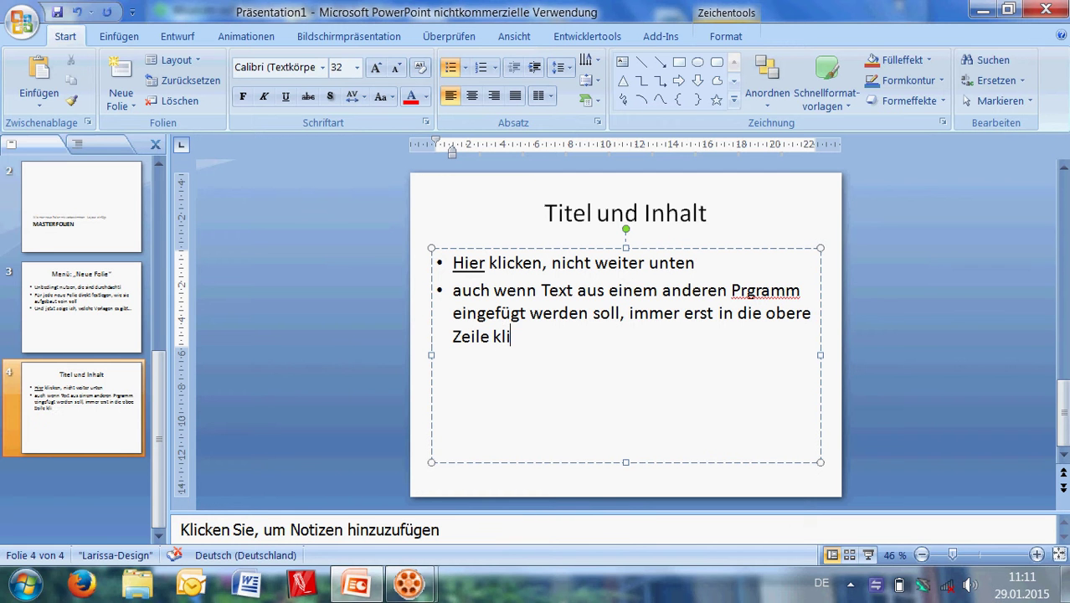
pyautogui.write('cken')
# Add '-->eignet sich für normale Listen, wichtige, einfache Inhalte' and an unbulleted '-->Stadnardlaout' line
pyautogui.press('Return')
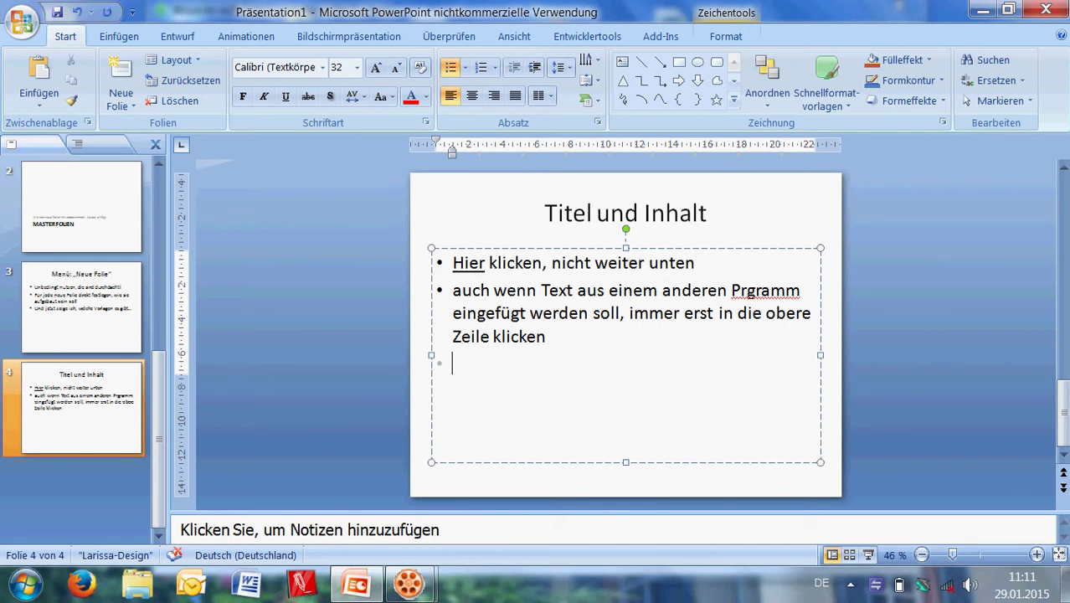
pyautogui.write('--')
pyautogui.write('>')
pyautogui.write('eign')
pyautogui.write('et sich ')
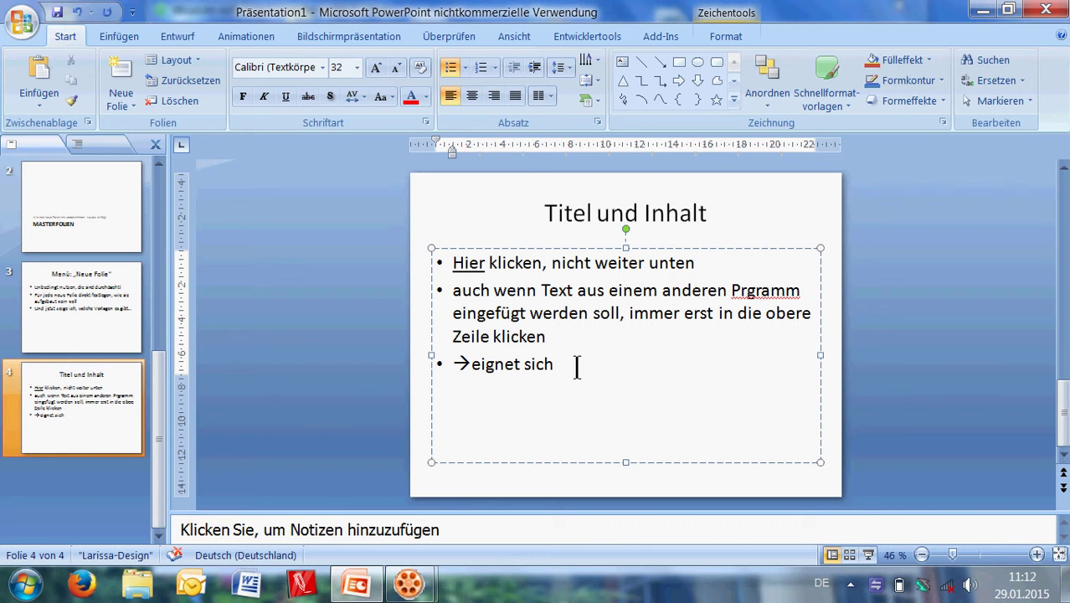
pyautogui.write('für normale')
pyautogui.write(' List')
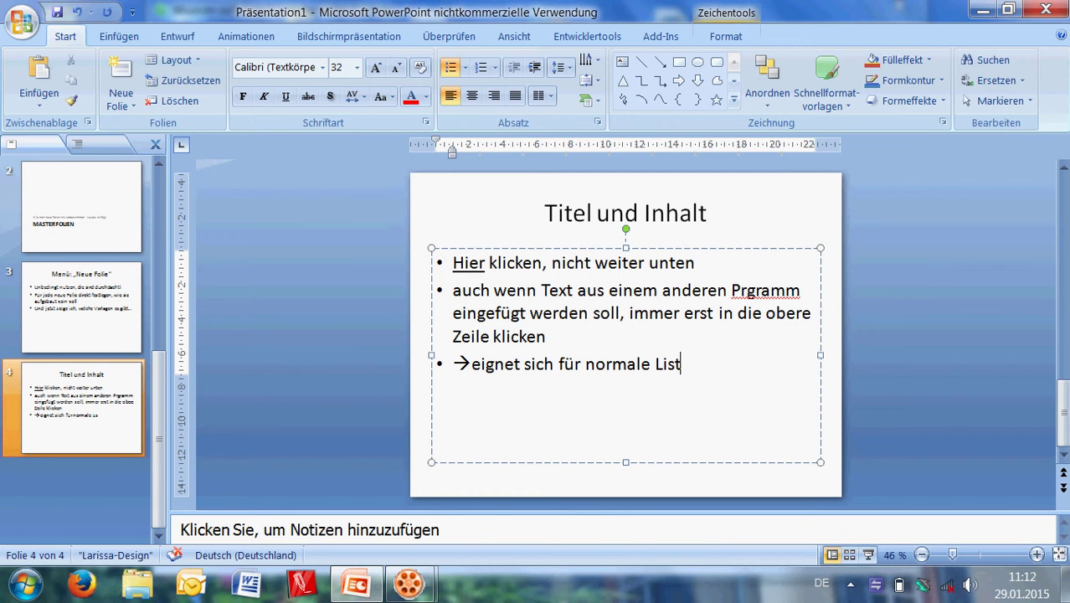
pyautogui.write('en, wichtig')
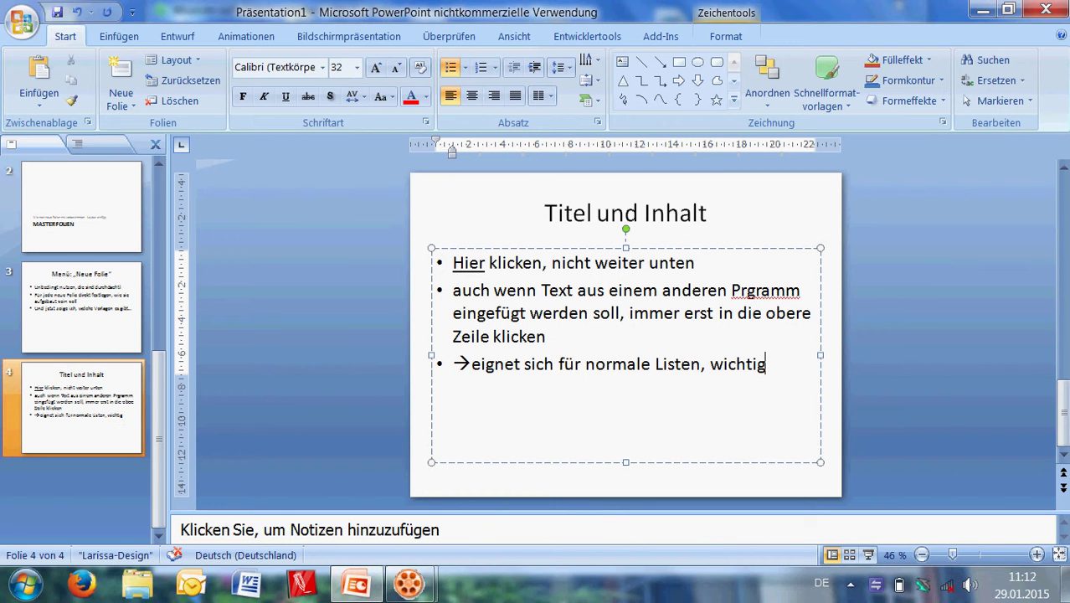
pyautogui.write('e, e')
pyautogui.write('infache I')
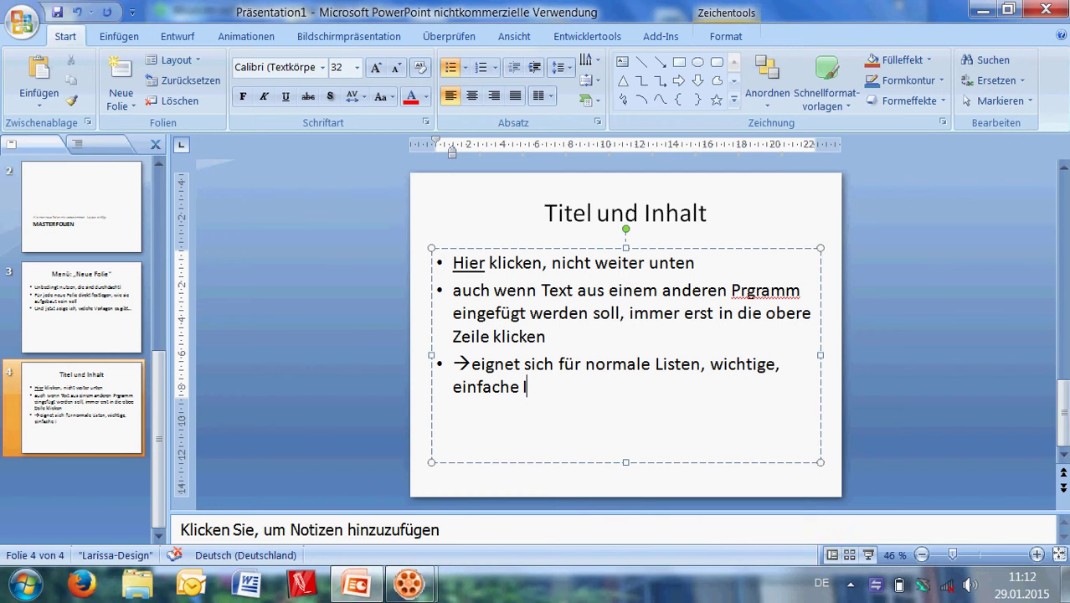
pyautogui.write('nhalte')
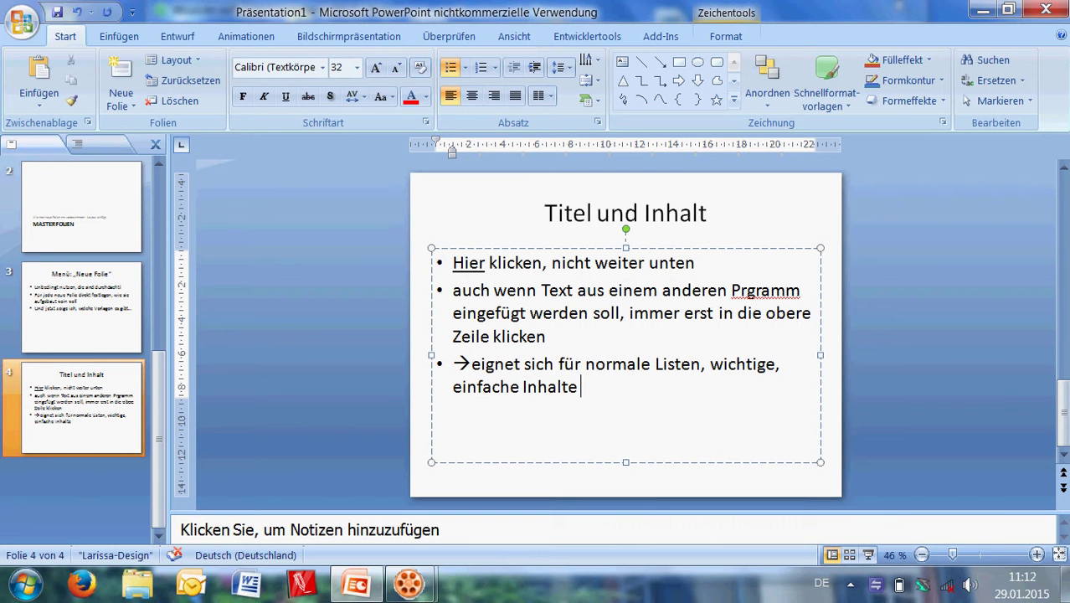
pyautogui.press('Return')
pyautogui.press('Return')
pyautogui.press('BackSpace')
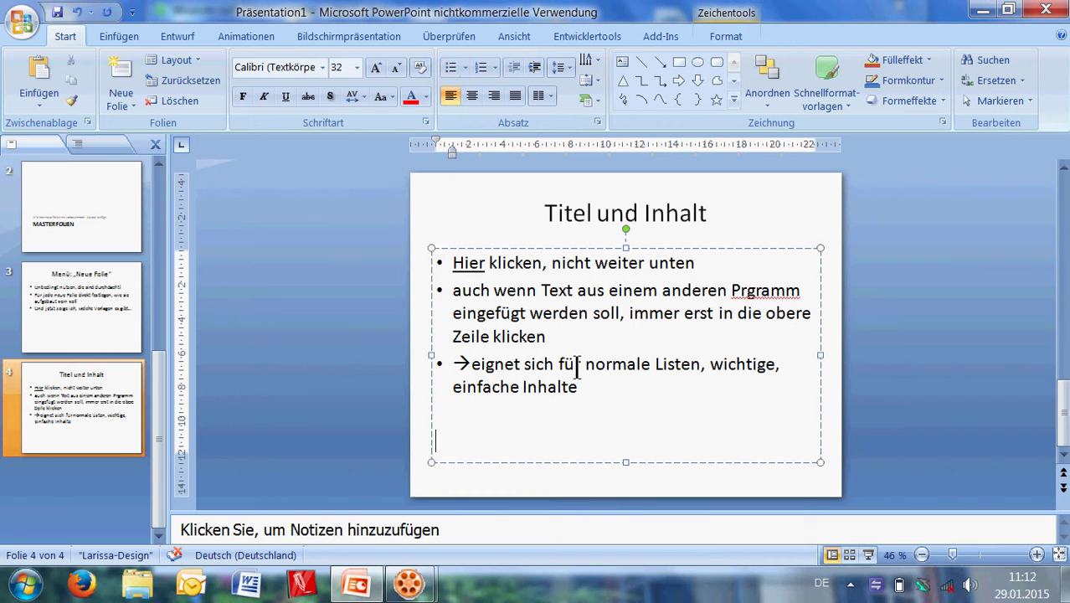
pyautogui.press('BackSpace')
pyautogui.press('BackSpace')
pyautogui.write('-->')
pyautogui.write('Sta')
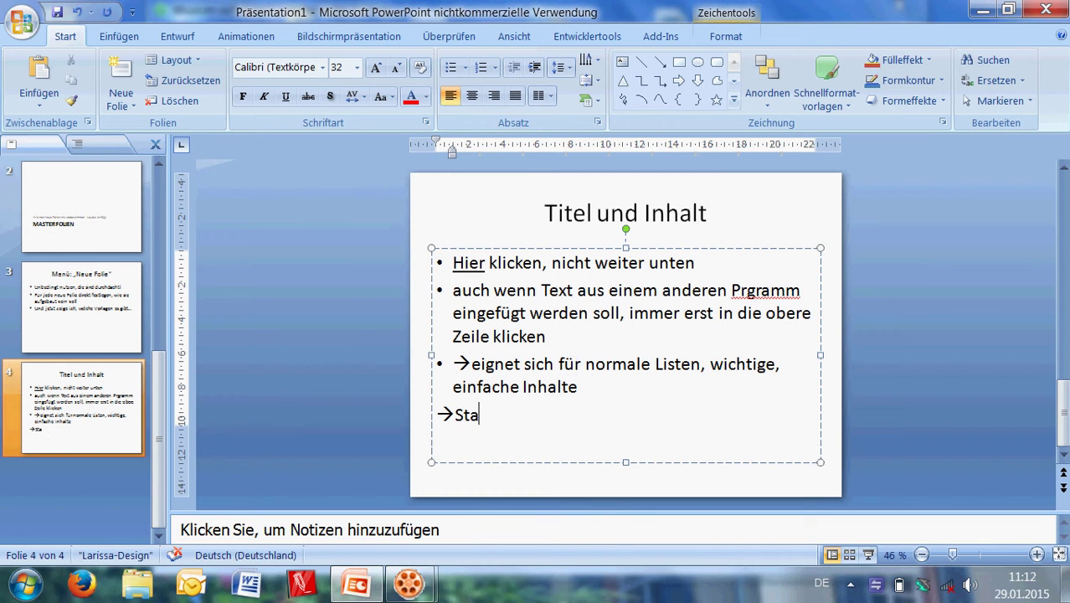
pyautogui.write('dnardlay')
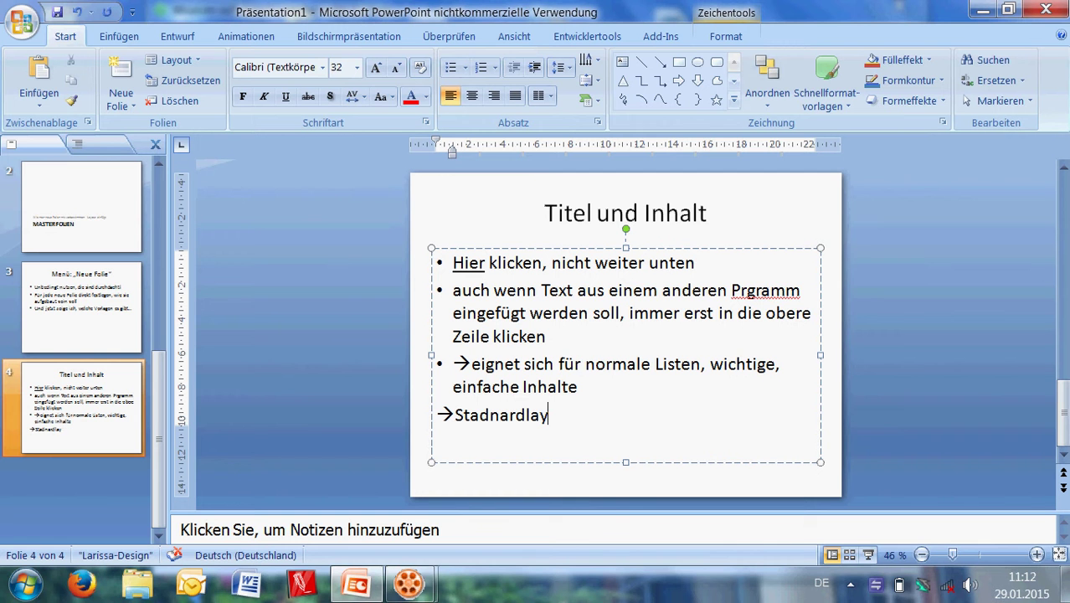
pyautogui.write('out')
# Add a Zwei Inhalte slide titled 'Titel und zwei Inhalte'
pyautogui.click(125, 104)
pyautogui.click(165, 285)
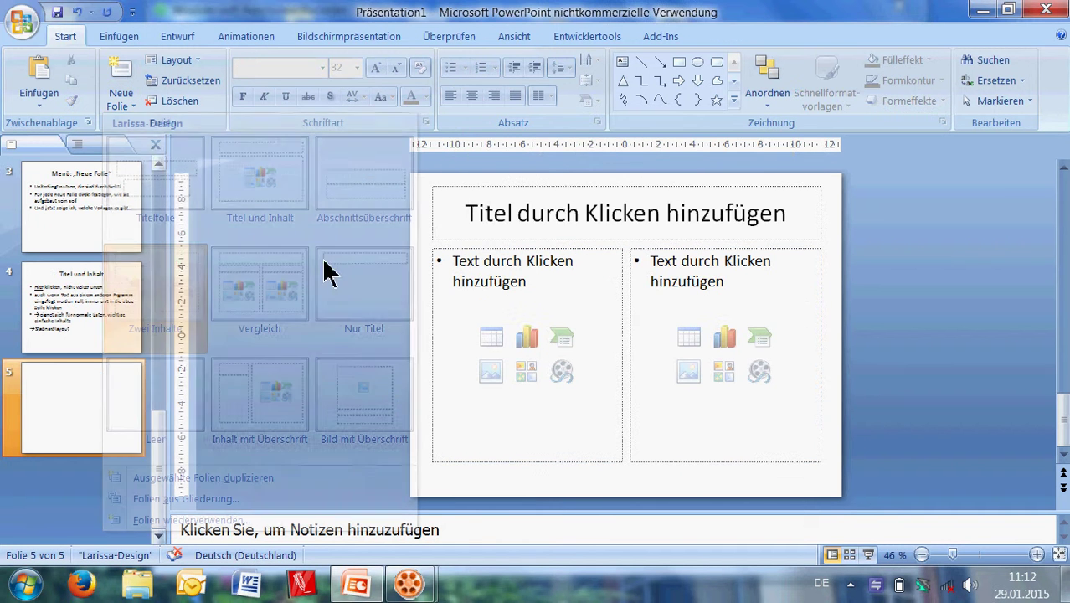
pyautogui.click(560, 208)
pyautogui.write('T')
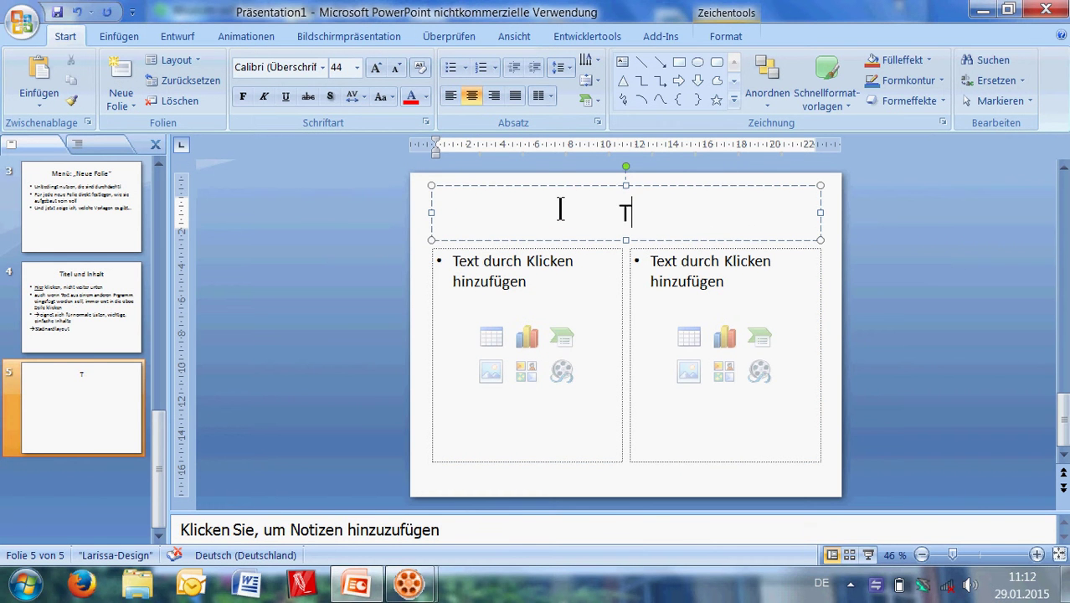
pyautogui.write('ite')
pyautogui.press('BackSpace')
pyautogui.write('te')
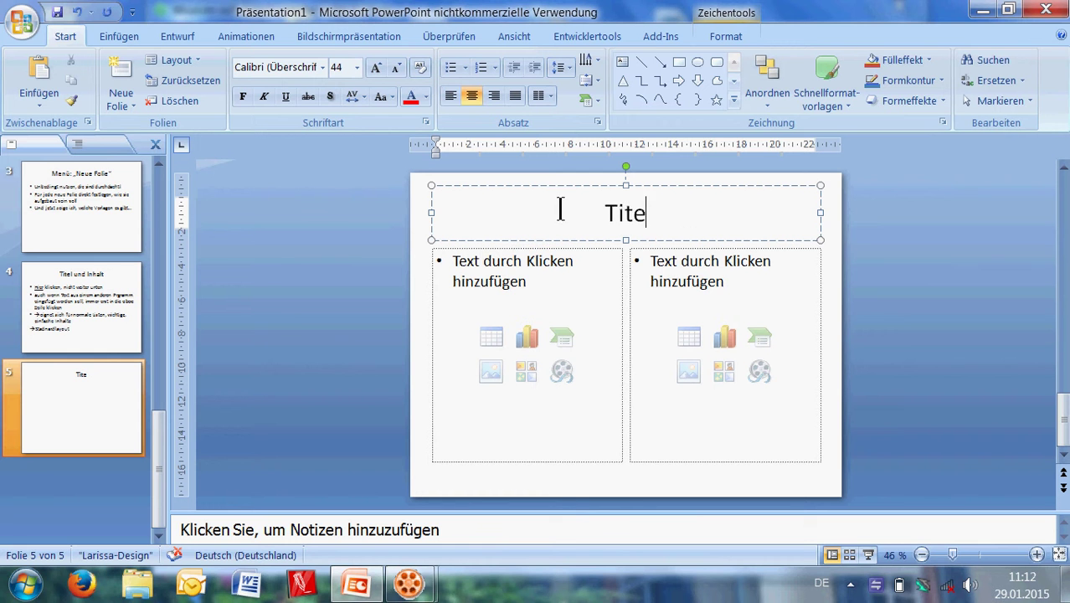
pyautogui.write('l und ')
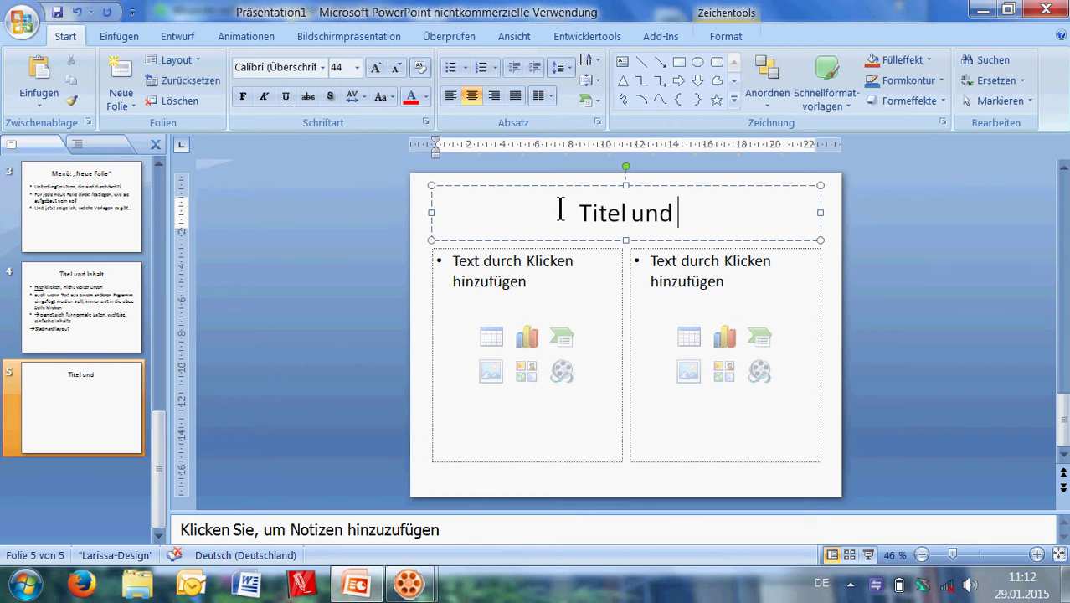
pyautogui.write('zwei Inhalte')
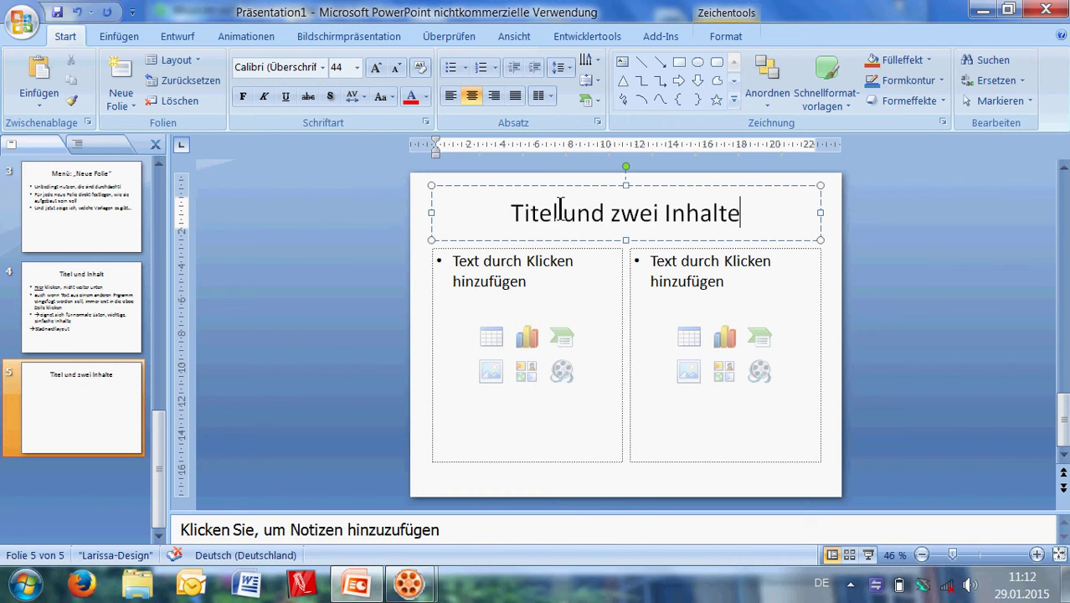
pyautogui.click(529, 266)
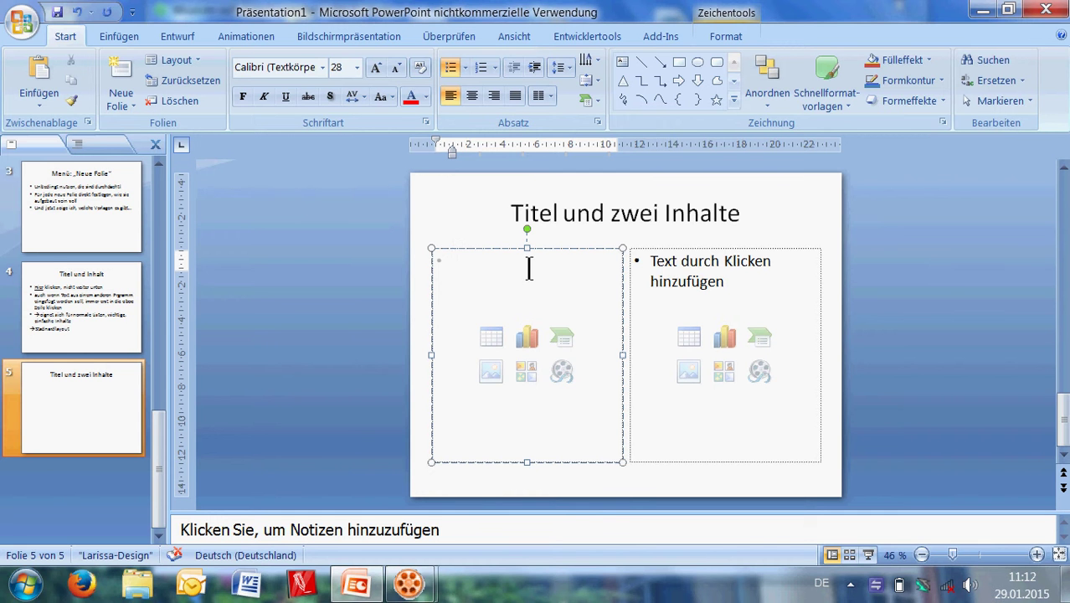
# Head the columns Vorteile and Nachteile, with Früher and Heute beneath them
pyautogui.write('Vorteile')
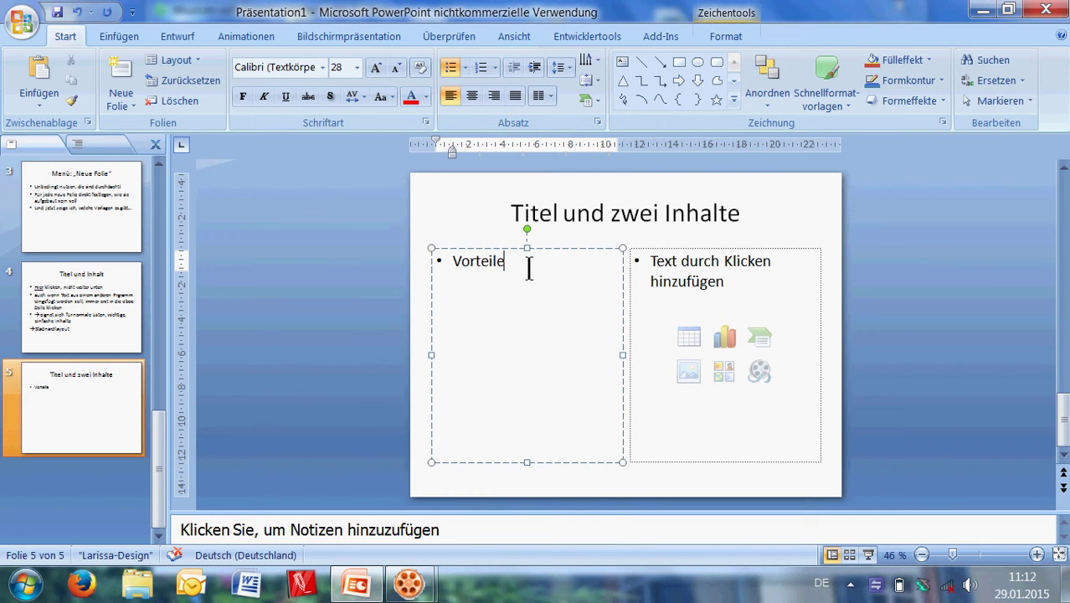
pyautogui.click(683, 256)
pyautogui.write('N')
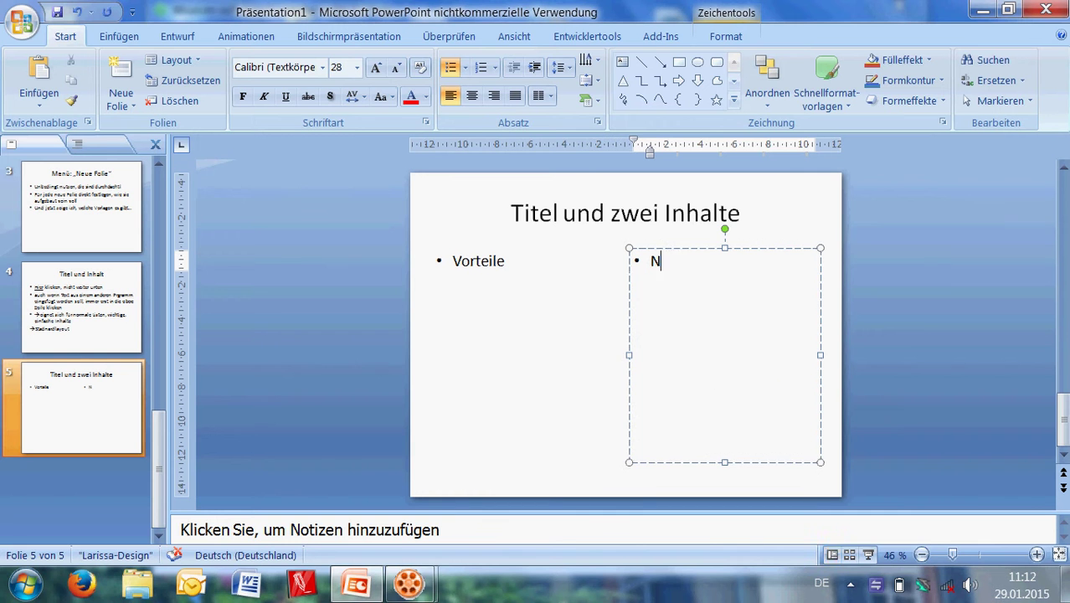
pyautogui.write('achteile')
pyautogui.click(602, 275)
pyautogui.press('Return')
pyautogui.write('F')
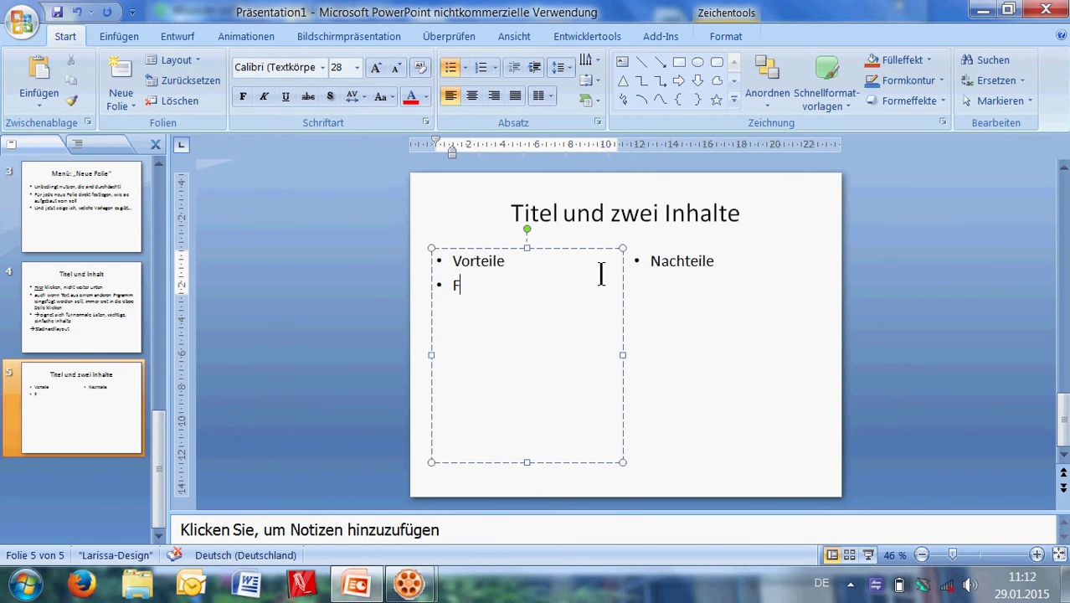
pyautogui.write('rüher')
pyautogui.click(769, 261)
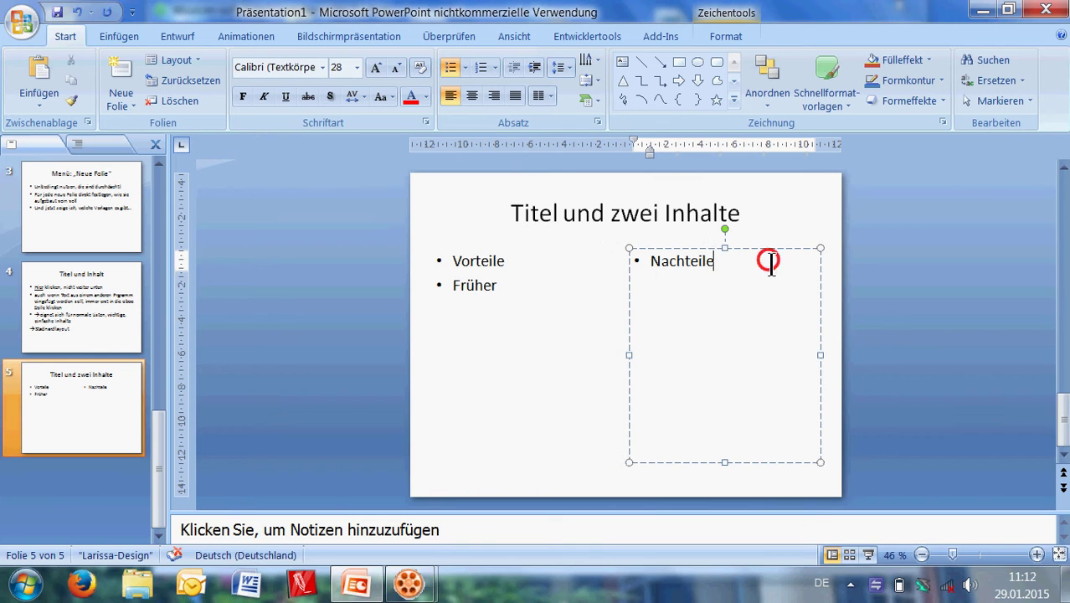
pyautogui.press('Return')
pyautogui.write('Heu')
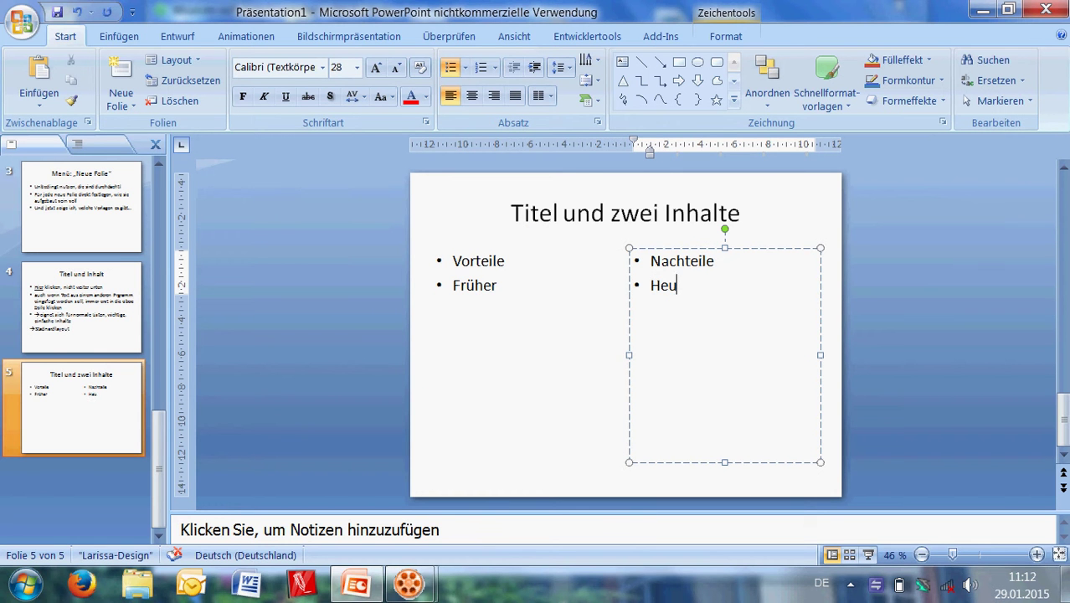
pyautogui.write('te')
# Add Bild 1 and Diagramm/ Bild on the left, Bild 2 and Erklärung on the right
pyautogui.click(502, 289)
pyautogui.press('Return')
pyautogui.write('Bi')
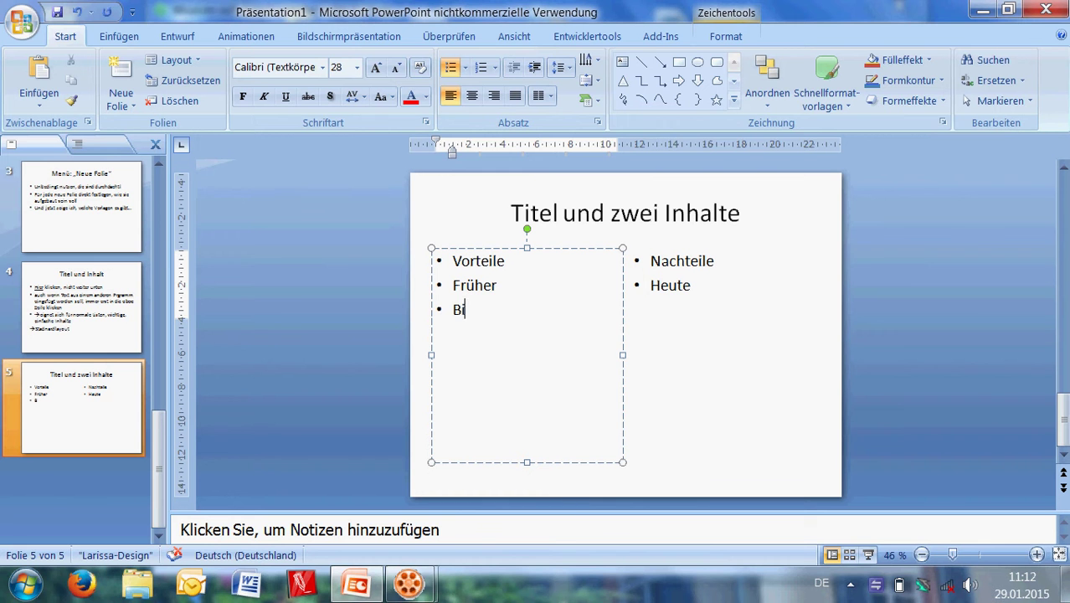
pyautogui.write('ld 1')
pyautogui.click(719, 293)
pyautogui.press('Return')
pyautogui.write('Bild')
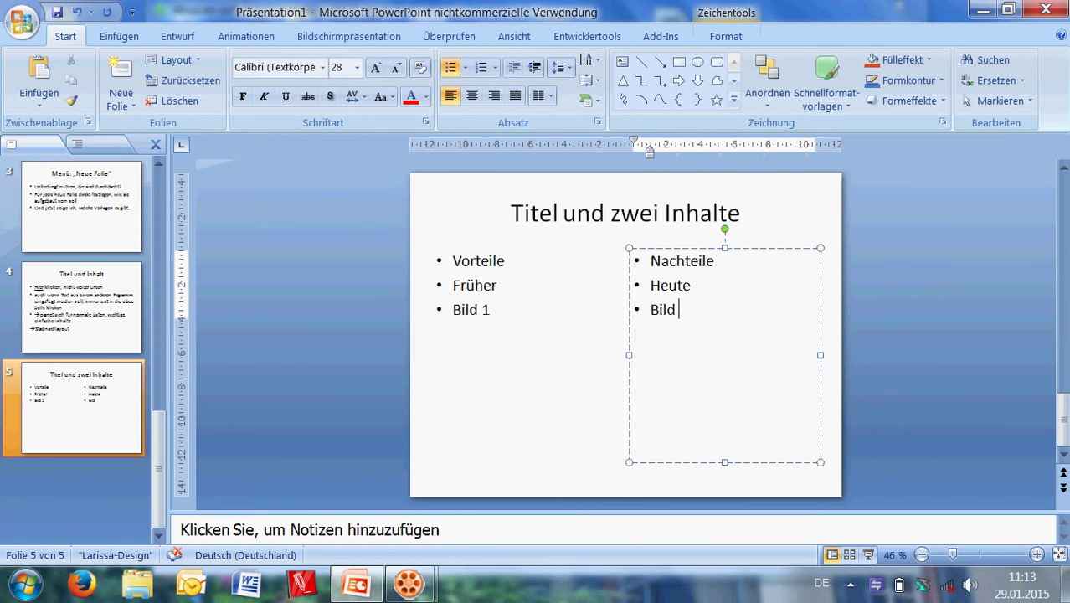
pyautogui.write(' 2')
pyautogui.click(511, 307)
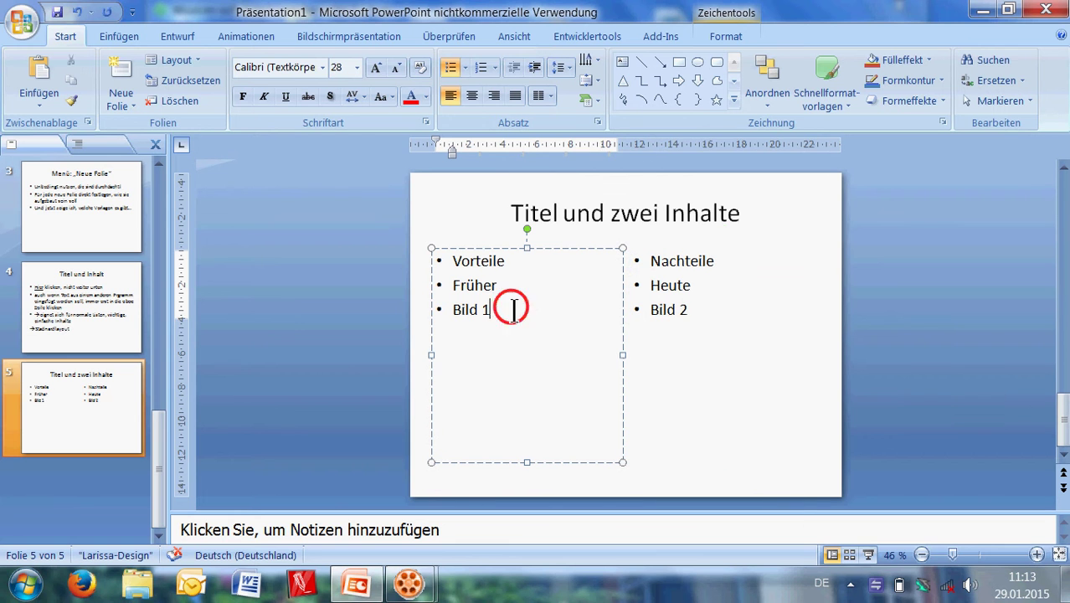
pyautogui.press('Return')
pyautogui.write('Dia')
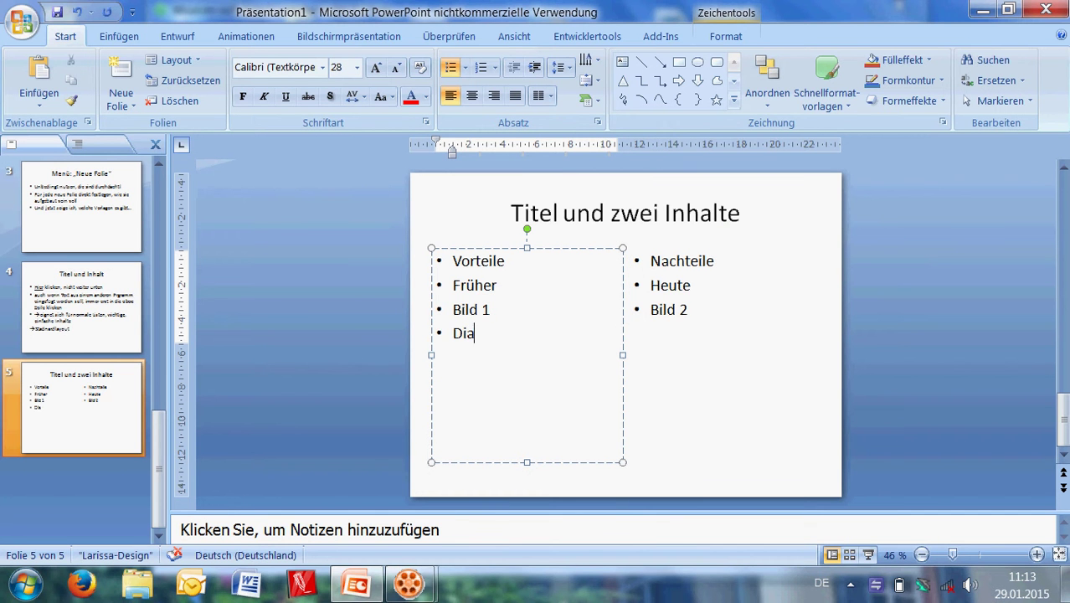
pyautogui.write('gramm')
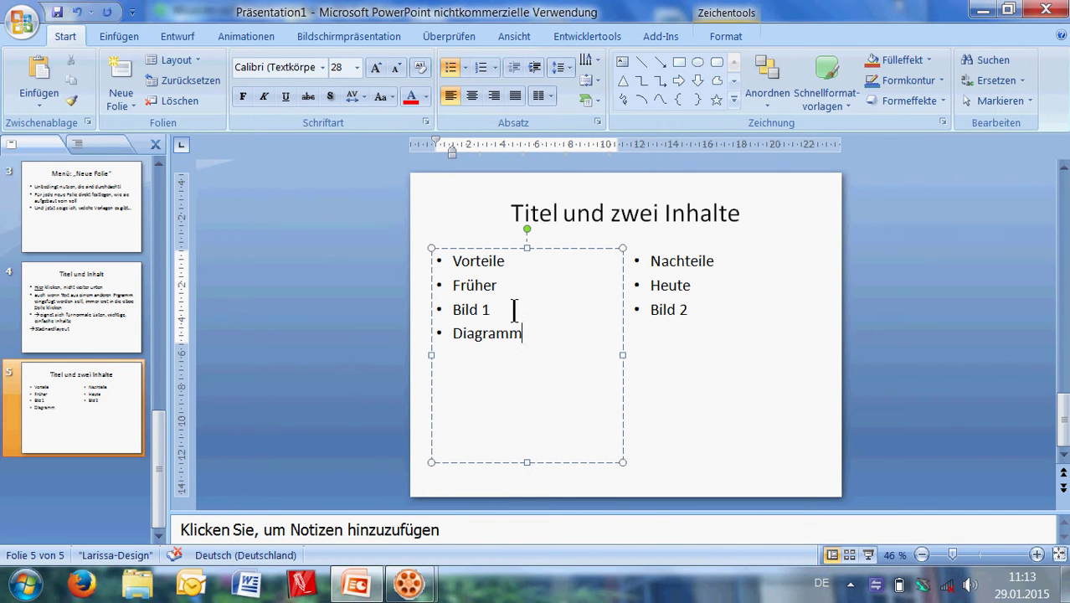
pyautogui.write('/ Bild')
pyautogui.click(702, 321)
pyautogui.press('Return')
pyautogui.write('E')
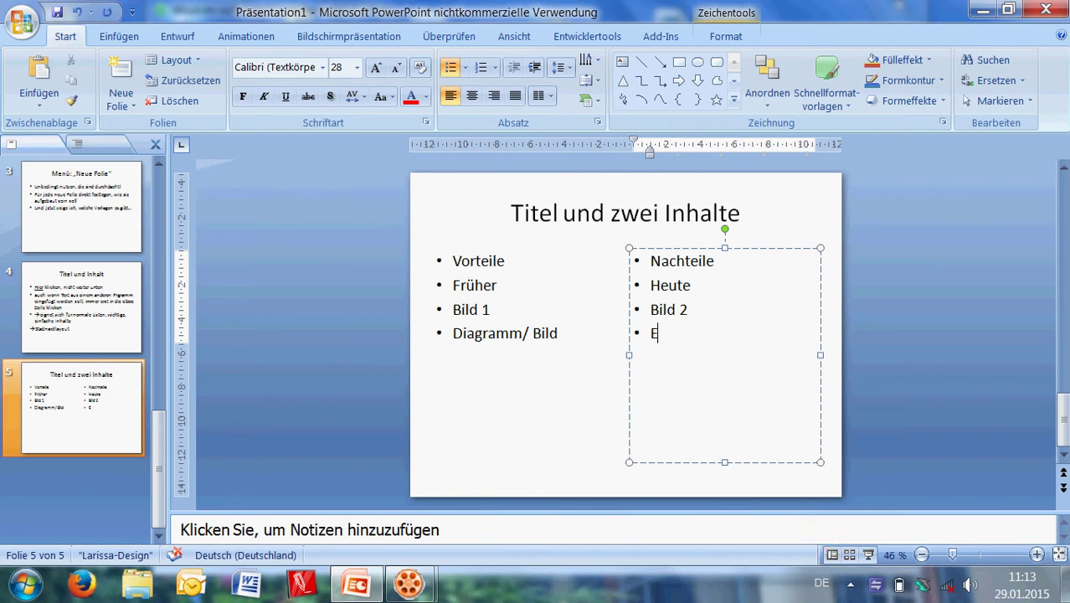
pyautogui.write('rklärung')
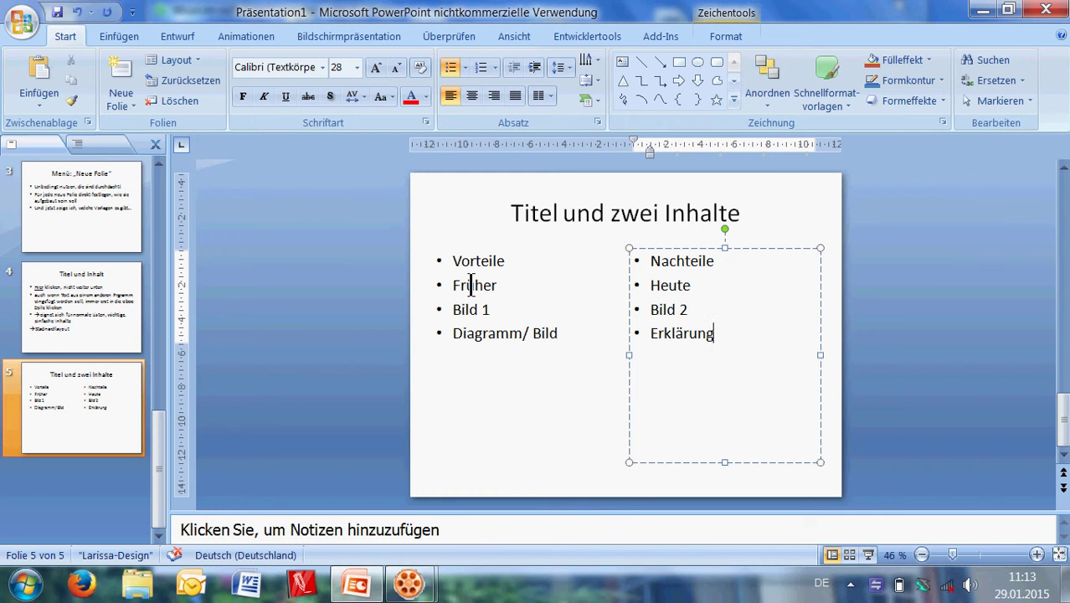
pyautogui.click(119, 108)
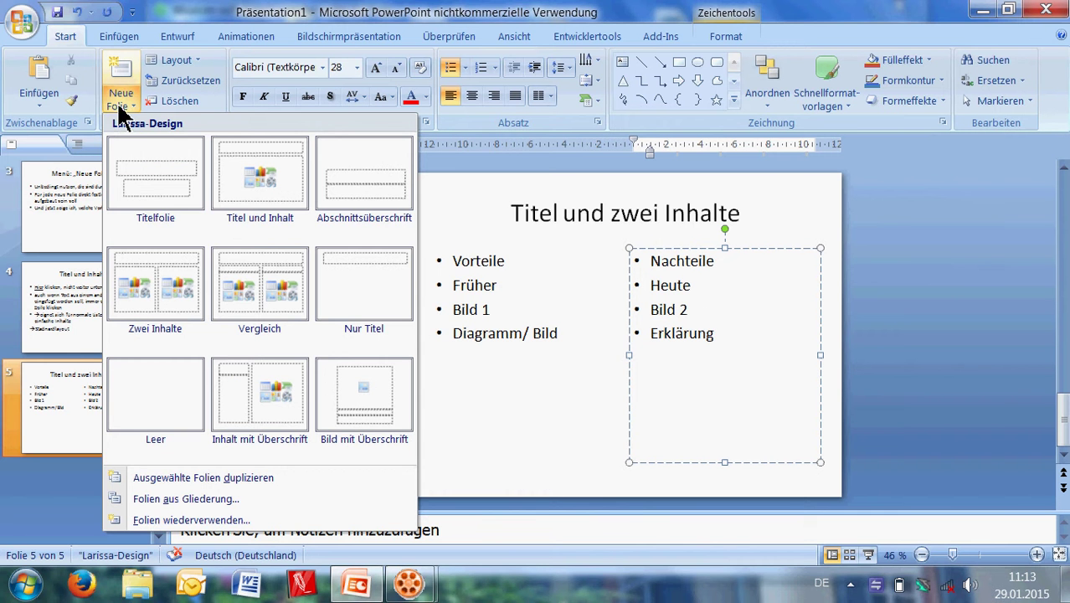
# Add an Inhalt mit Überschrift slide titled Sonderformat
pyautogui.click(266, 400)
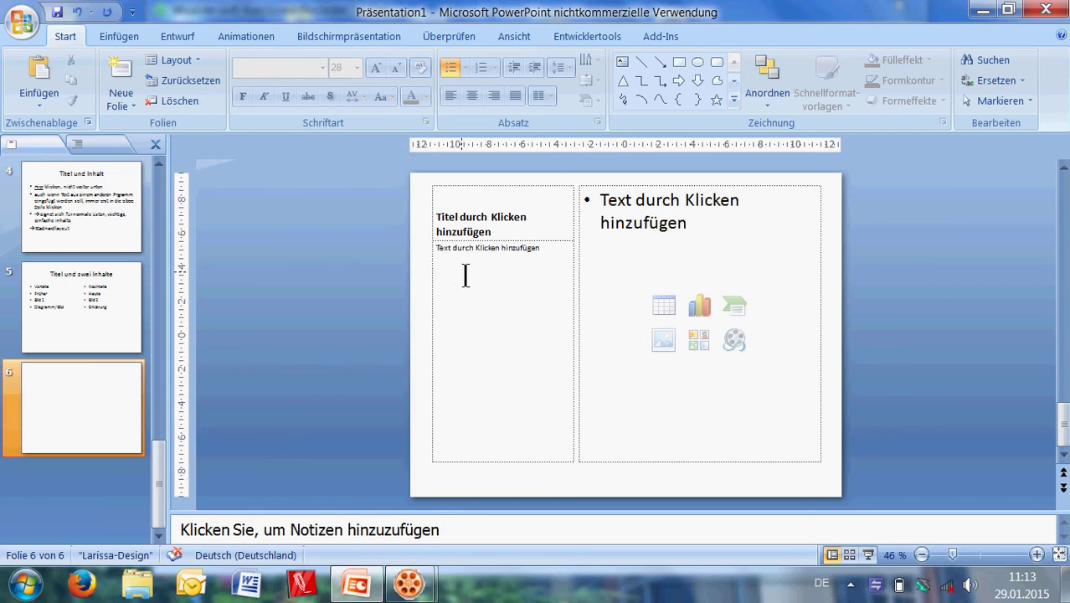
pyautogui.click(494, 224)
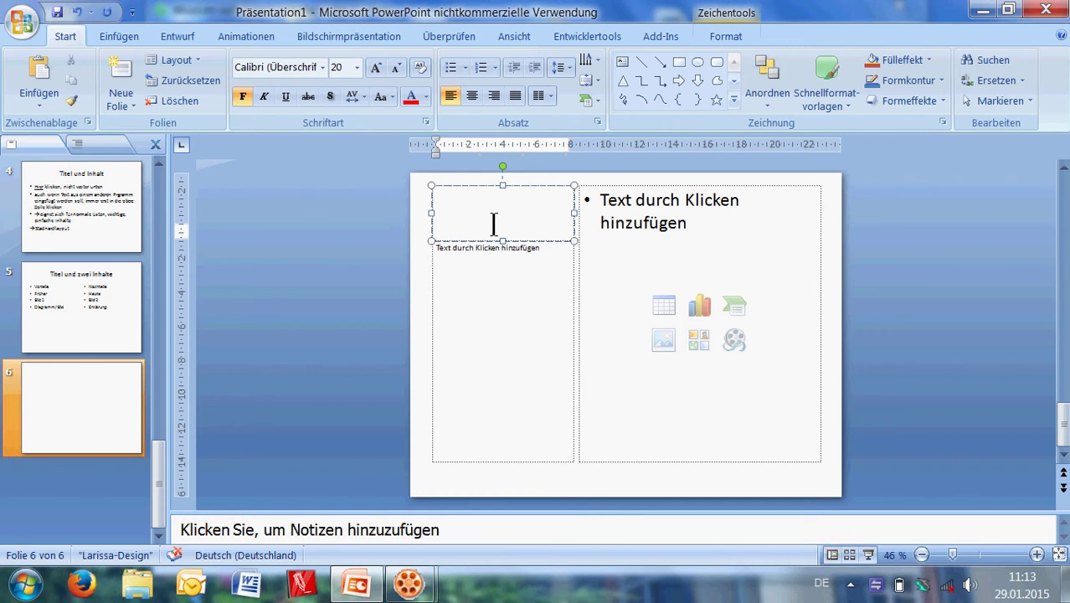
pyautogui.write('Sonderformat')
# Enter side notes Randbemerkungen and nebeninformationen, and Hauptinhalt in the main content area
pyautogui.click(473, 257)
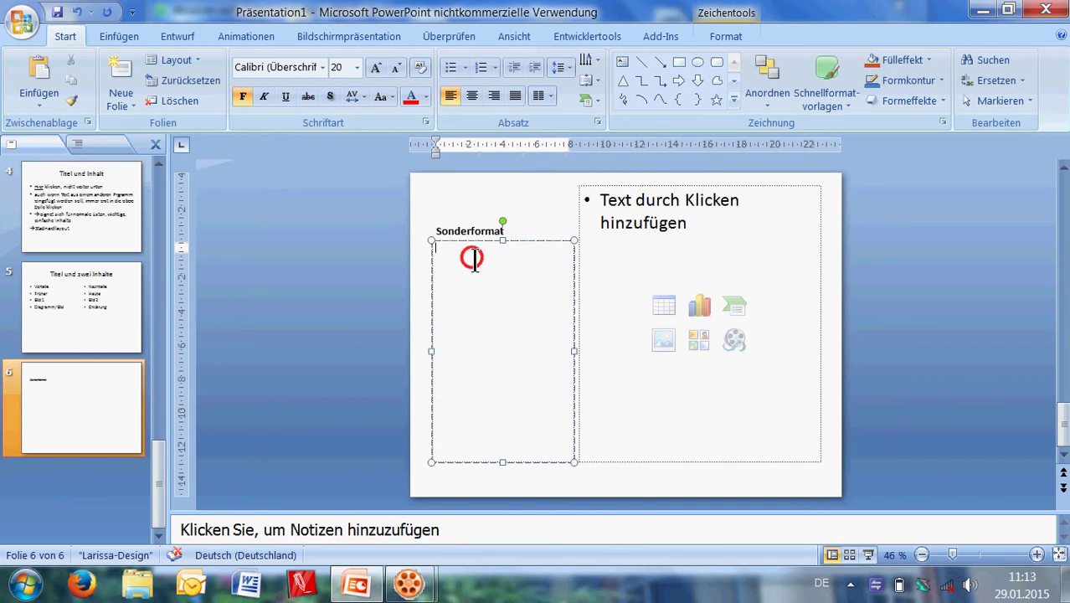
pyautogui.write('Randb')
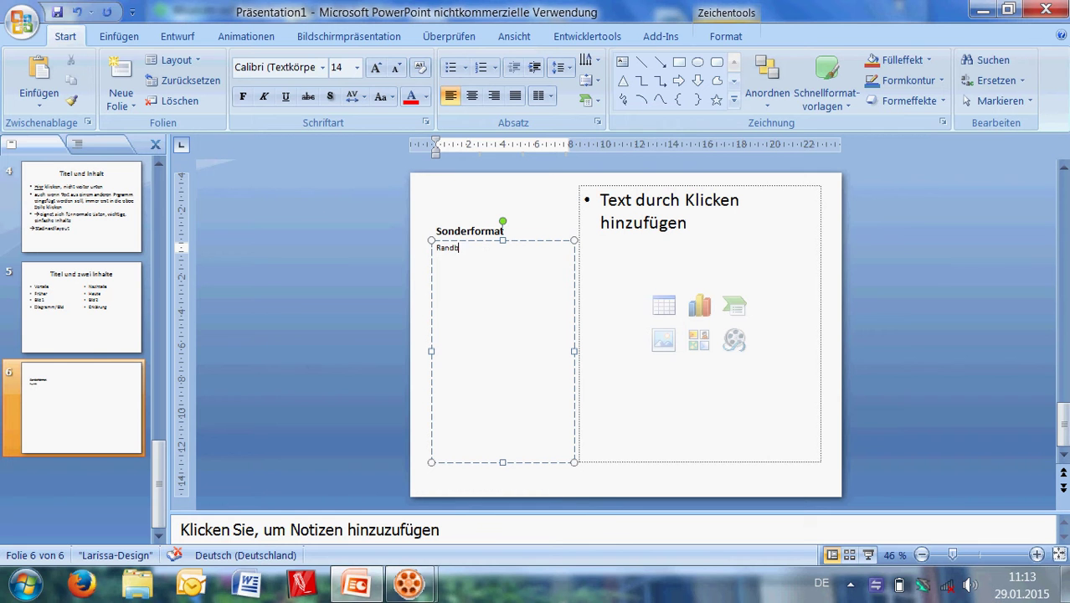
pyautogui.write('emerkungen')
pyautogui.press('Return')
pyautogui.write('nebeninformationen')
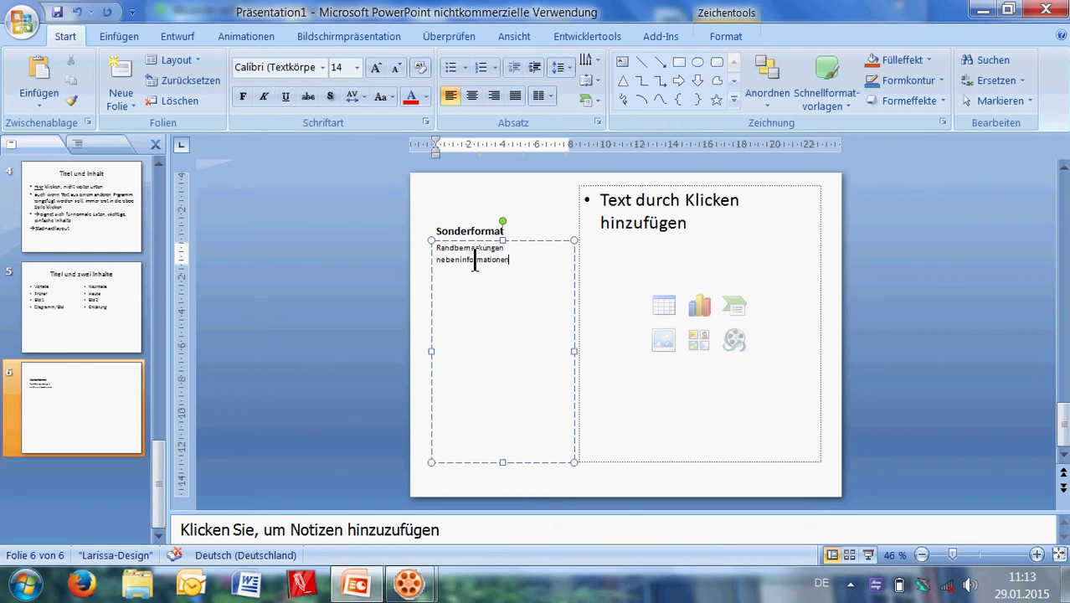
pyautogui.click(650, 217)
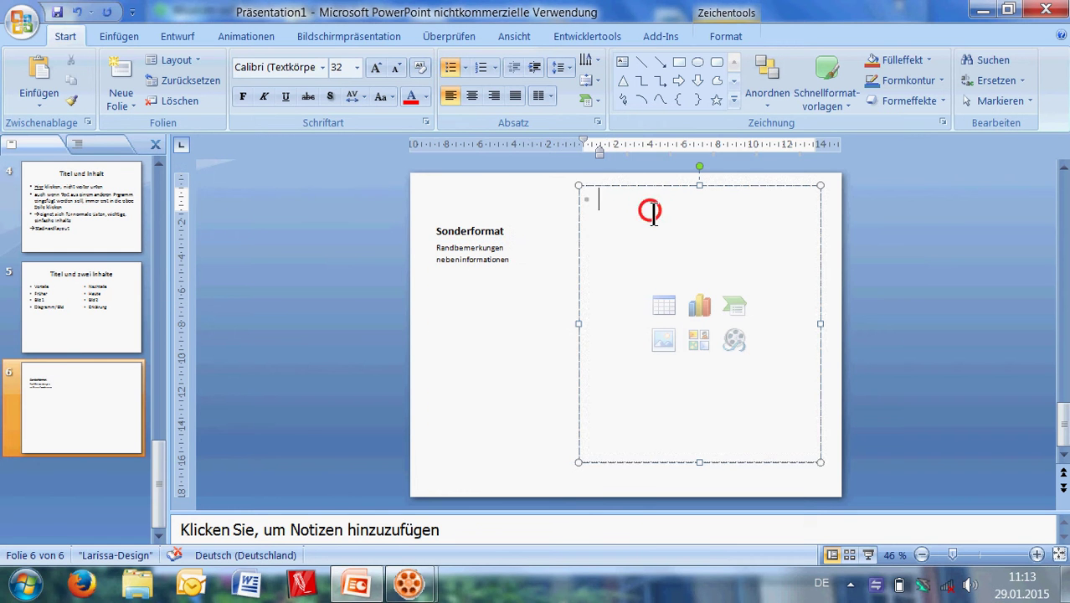
pyautogui.write('Hau')
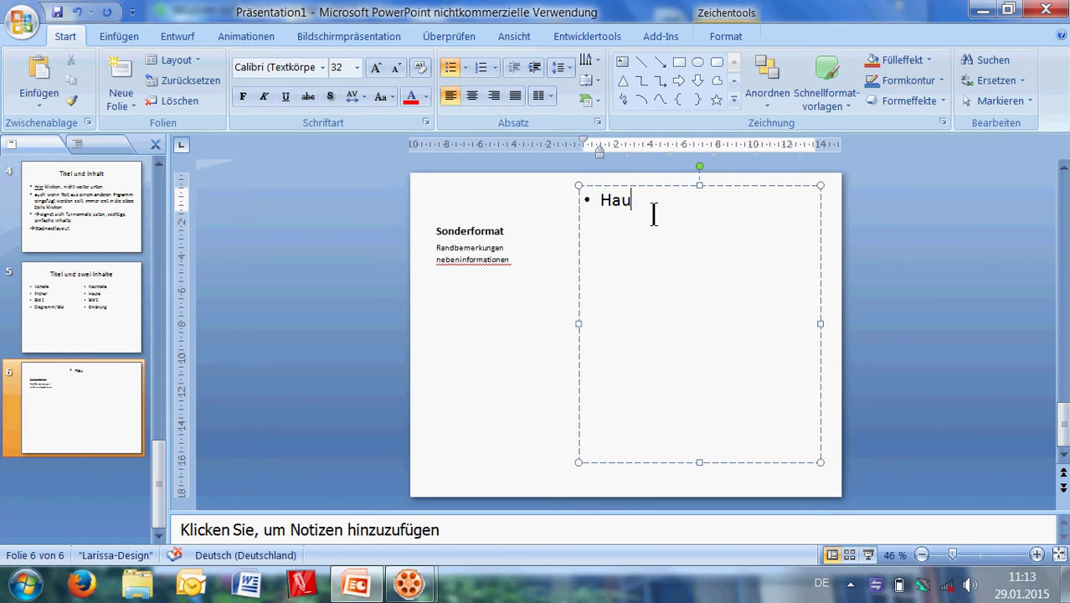
pyautogui.write('ptinhalt')
# Add a Bild mit Überschrift slide with that title and a caption noting it also works with Titel und Inhalt
pyautogui.click(126, 104)
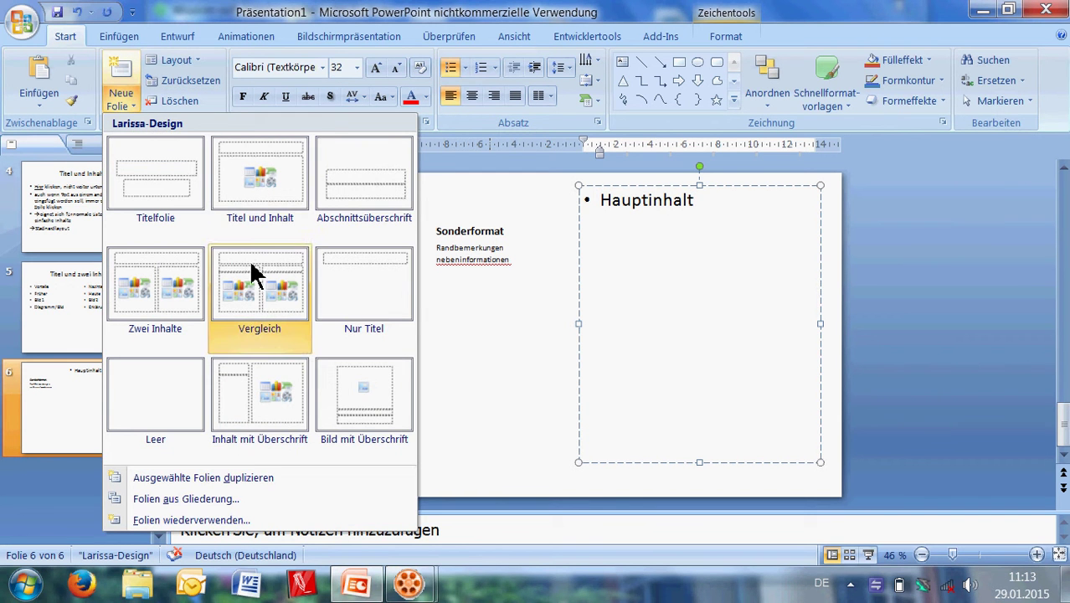
pyautogui.click(353, 413)
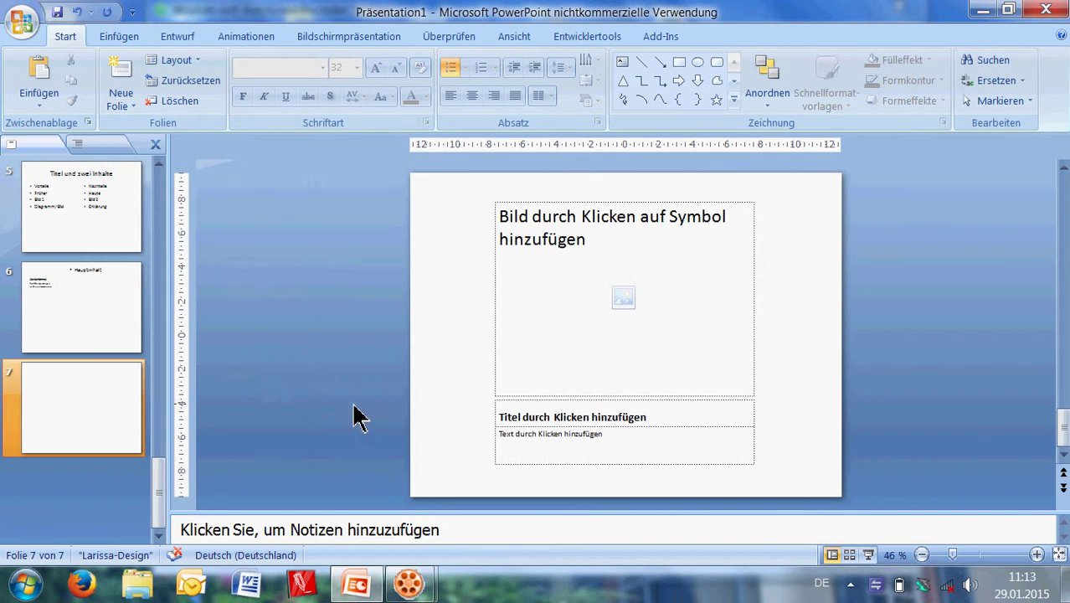
pyautogui.click(535, 248)
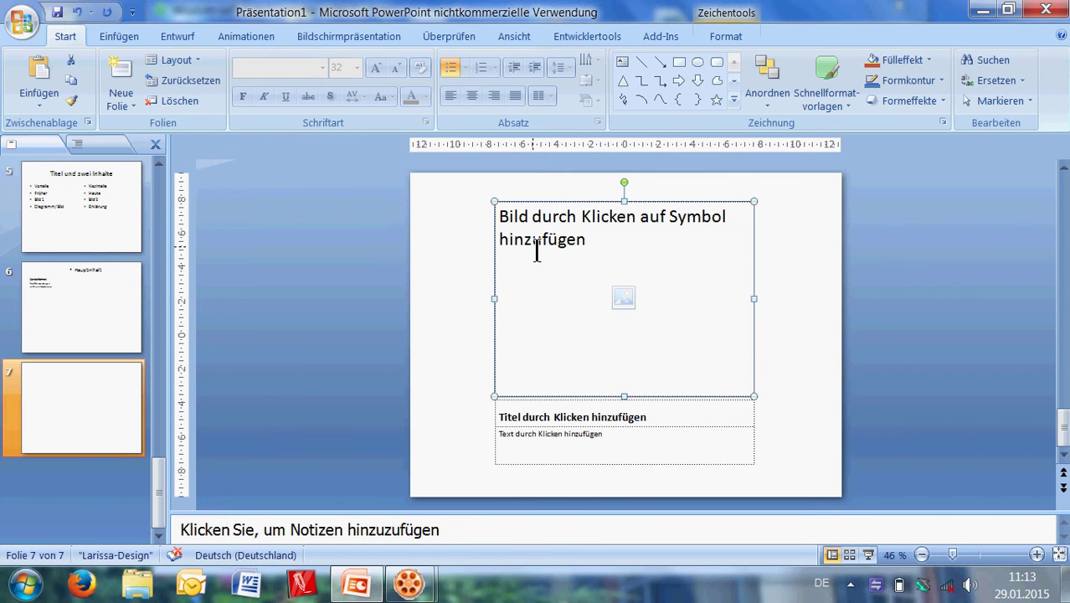
pyautogui.click(551, 417)
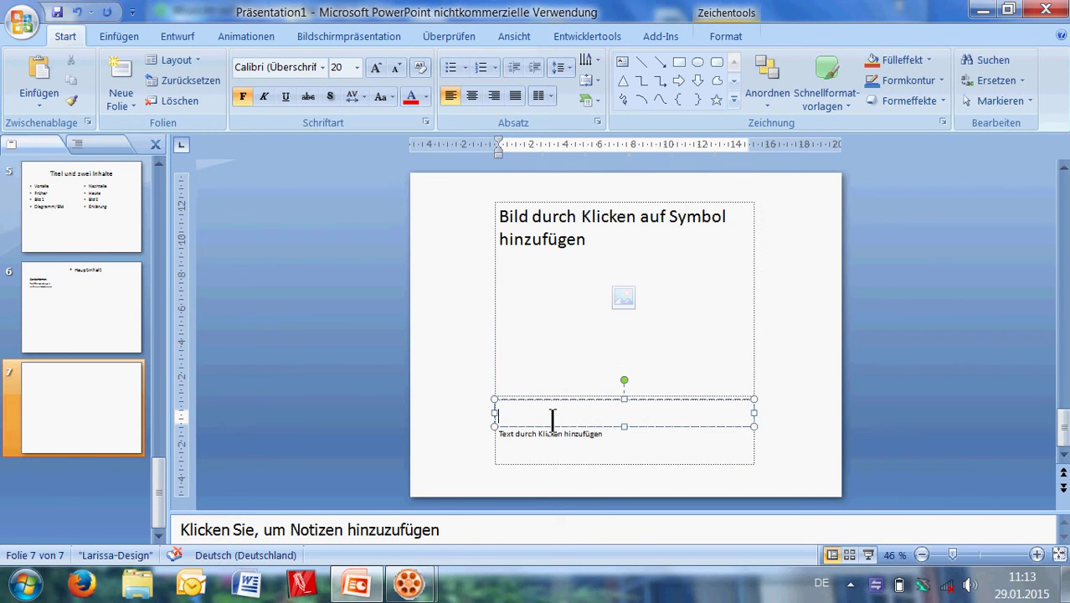
pyautogui.write('Bild mit ')
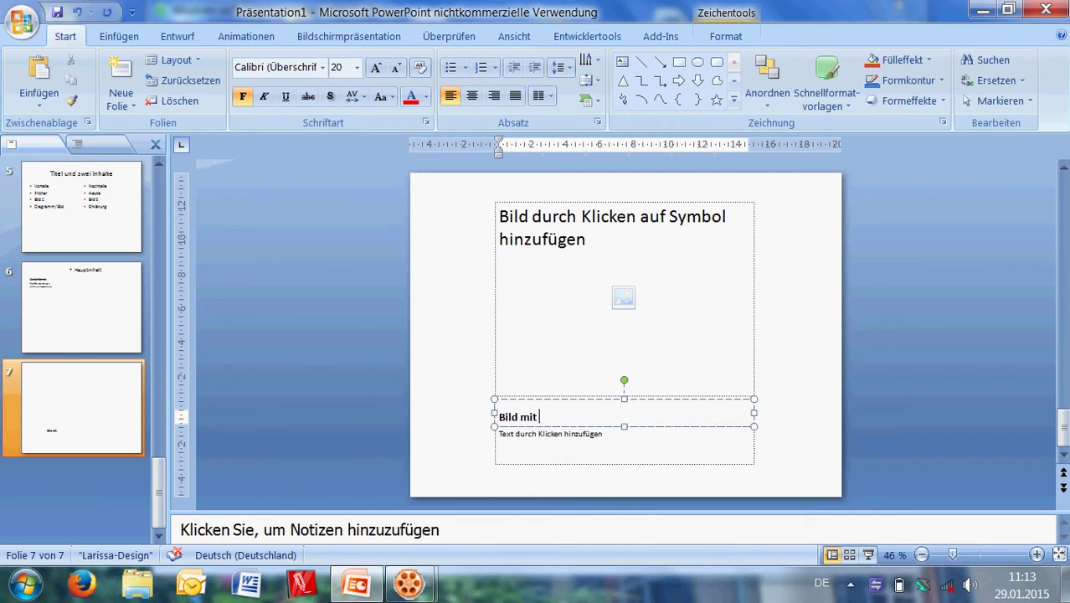
pyautogui.write('Überschrift')
pyautogui.click(553, 442)
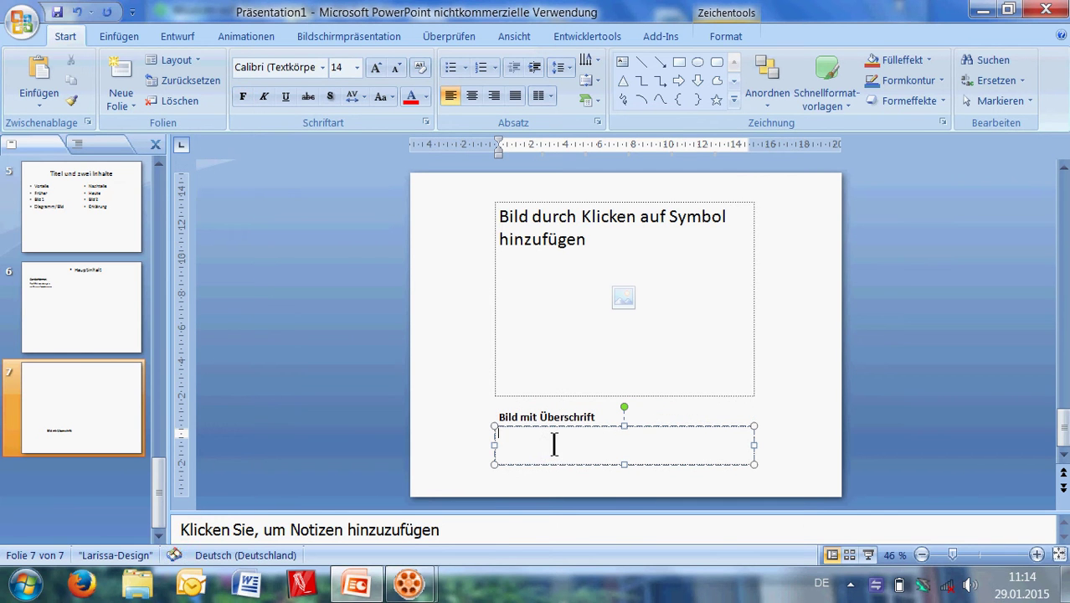
pyautogui.write('Geht')
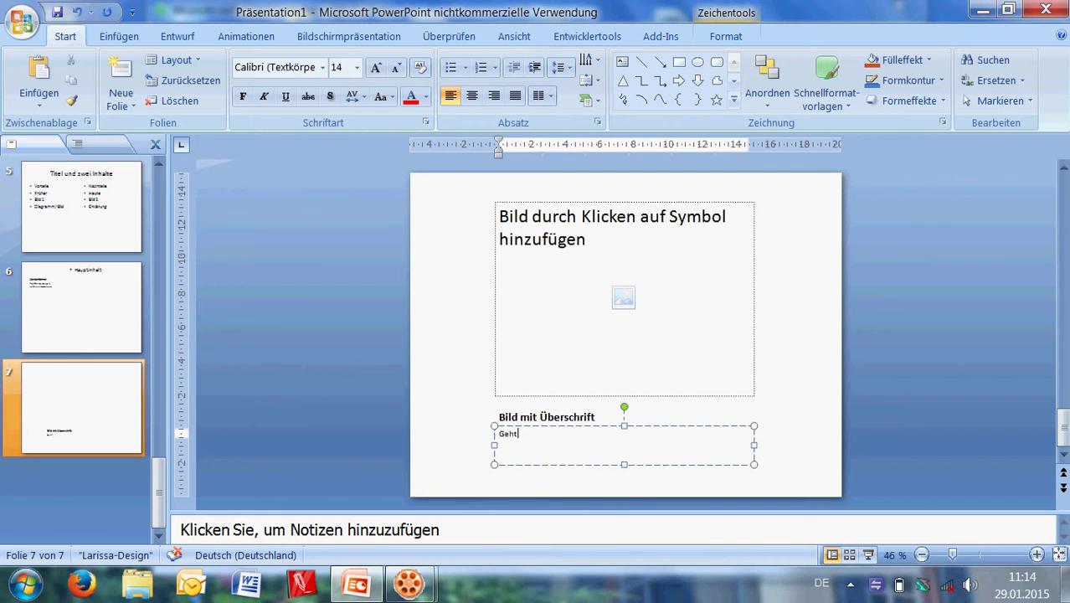
pyautogui.write(' mit')
pyautogui.write('"Tit')
pyautogui.write(' Ih')
pyautogui.write('al')
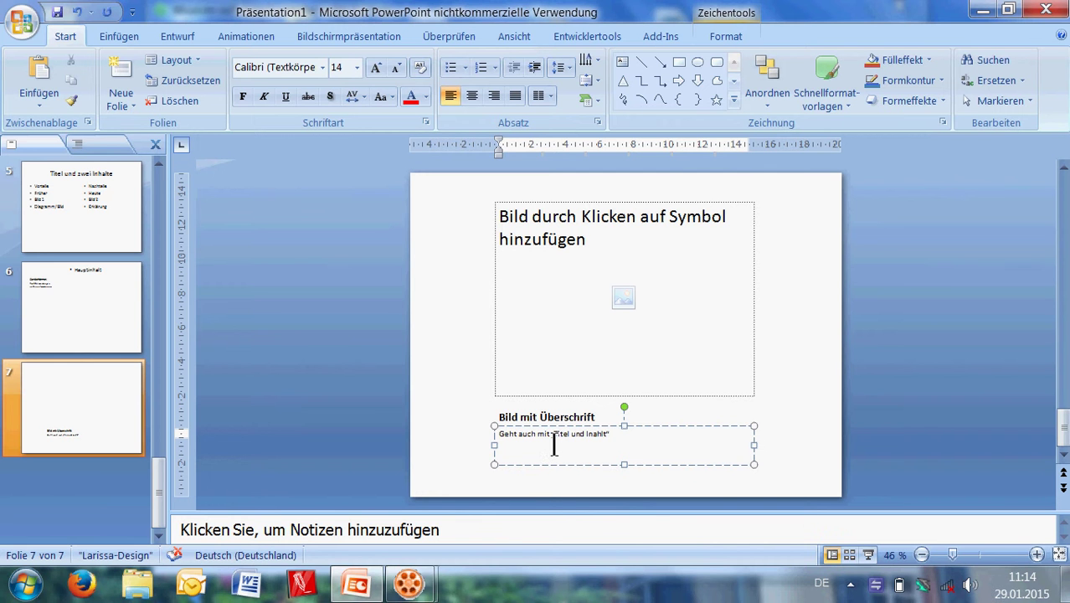
# Add a Nur Titel slide 8 titled 'Hier ist nur Platz für einen Titel'
pyautogui.click(122, 105)
pyautogui.click(348, 287)
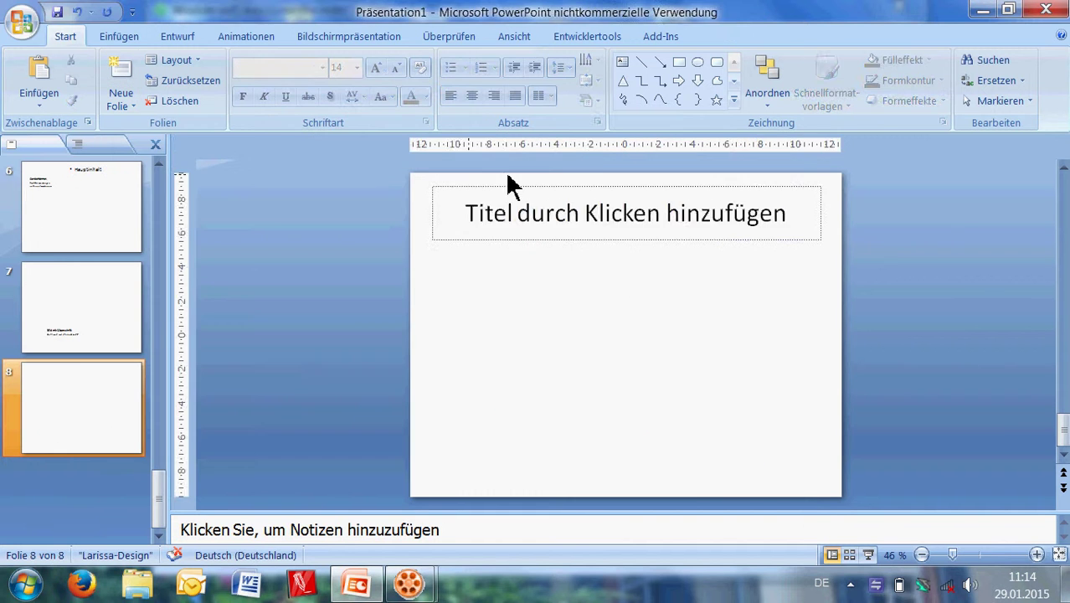
pyautogui.click(501, 205)
pyautogui.write('Hier ')
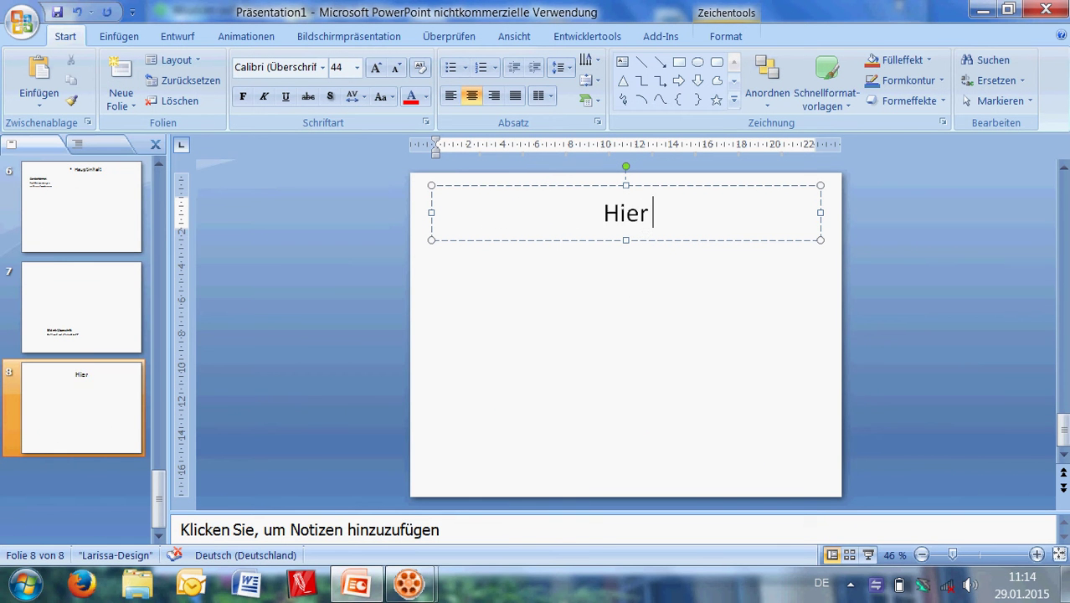
pyautogui.write('ist nur ')
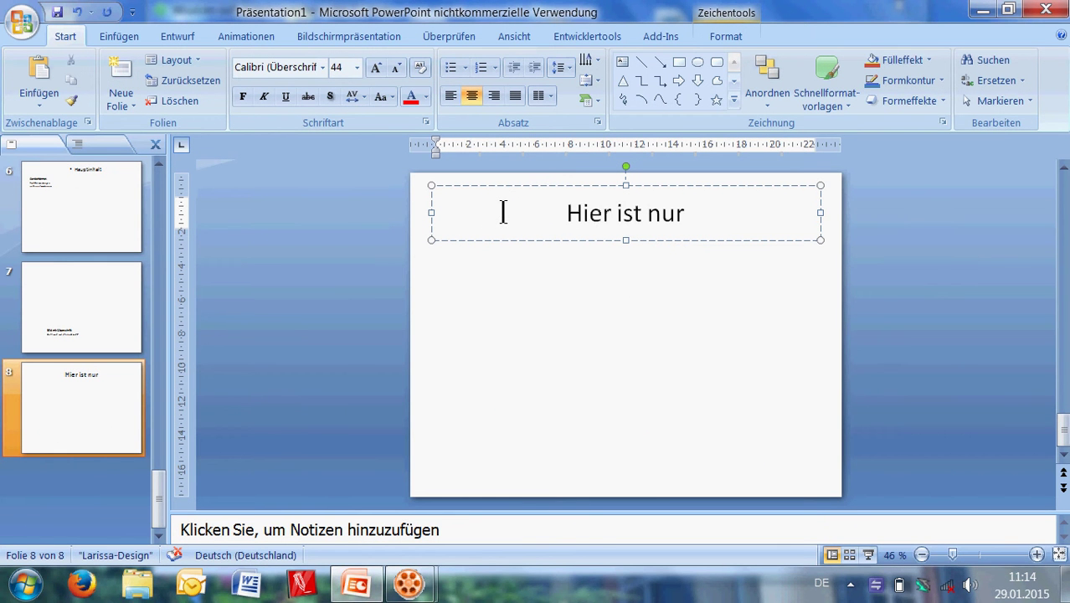
pyautogui.write('Platz')
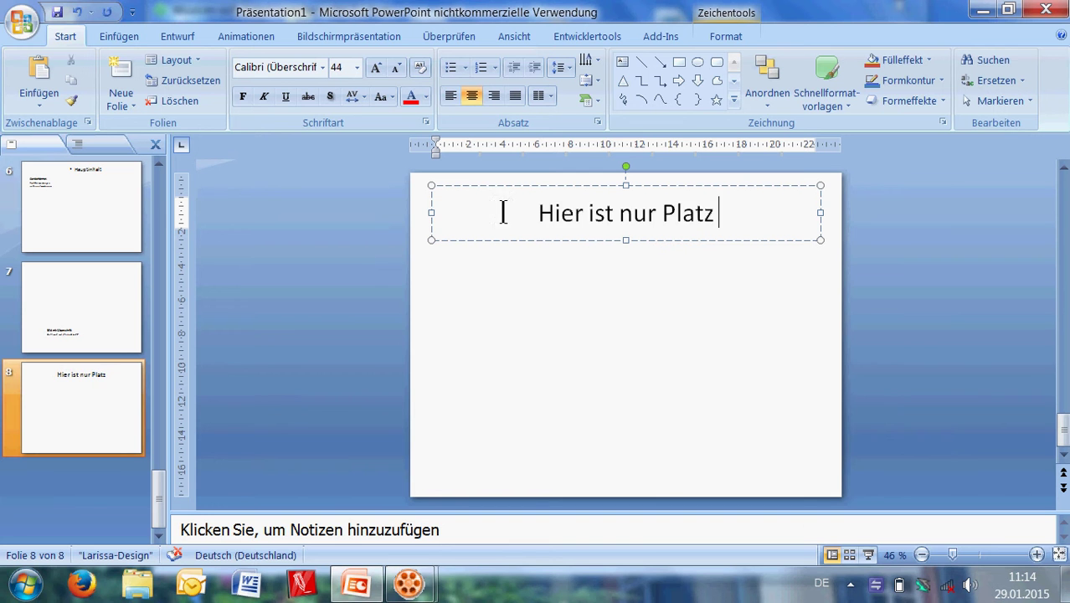
pyautogui.write(' für ein')
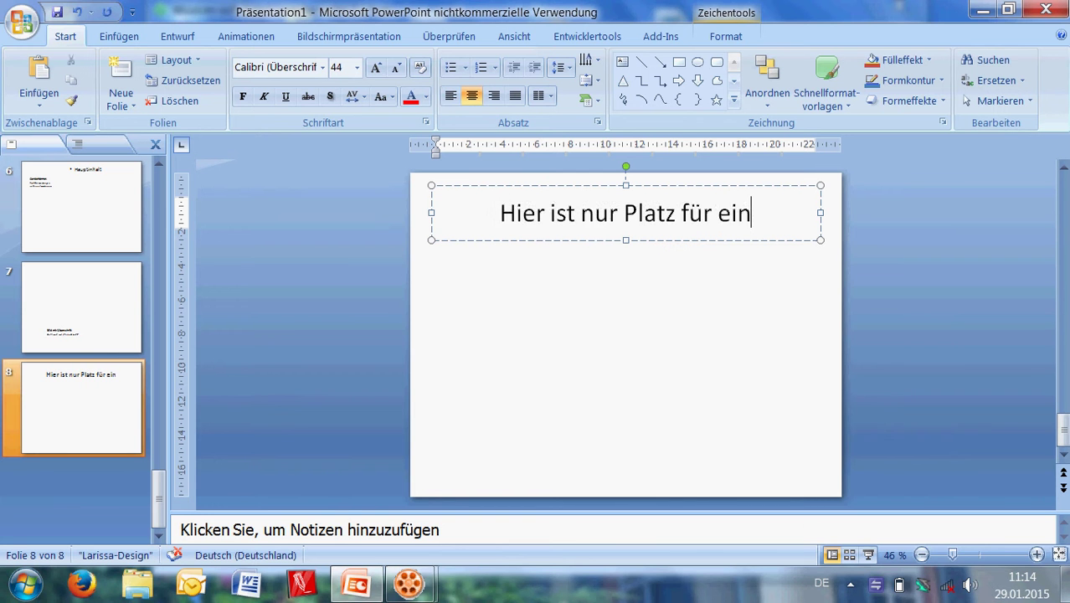
pyautogui.write('en Titel')
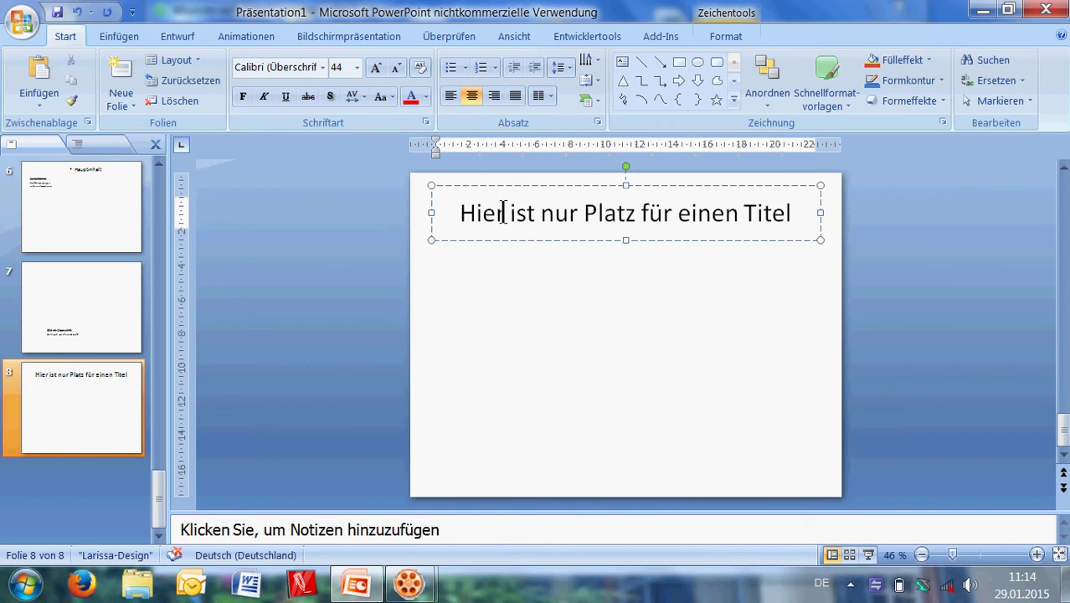
# Draw a text box under the title with lines 'Ich kann von Hand noch Elemente hinzufügen' and 'Oder: ich ändere das einfach'
pyautogui.click(134, 38)
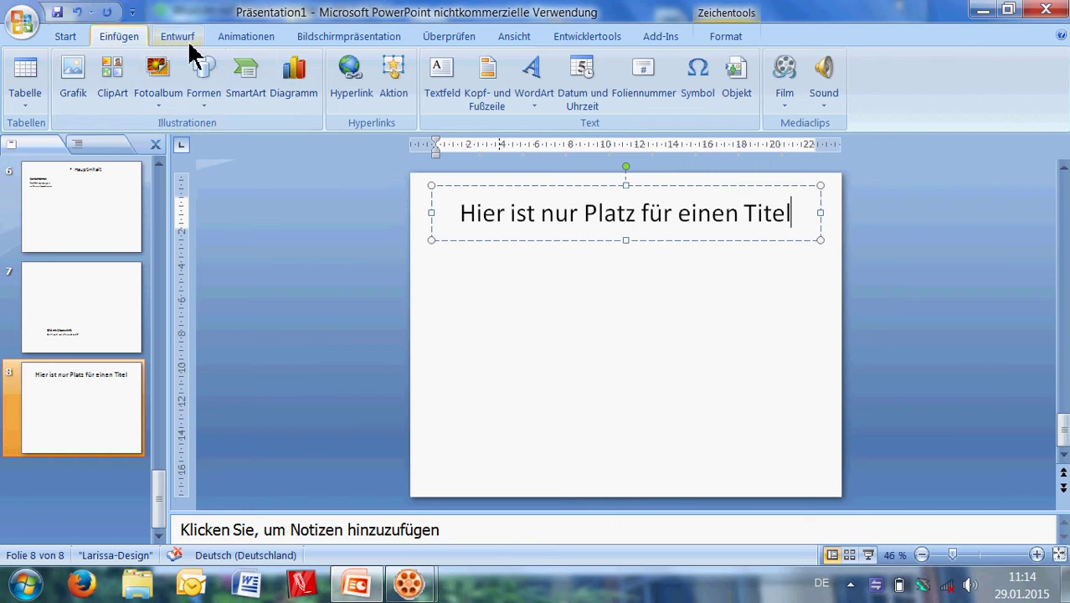
pyautogui.click(209, 91)
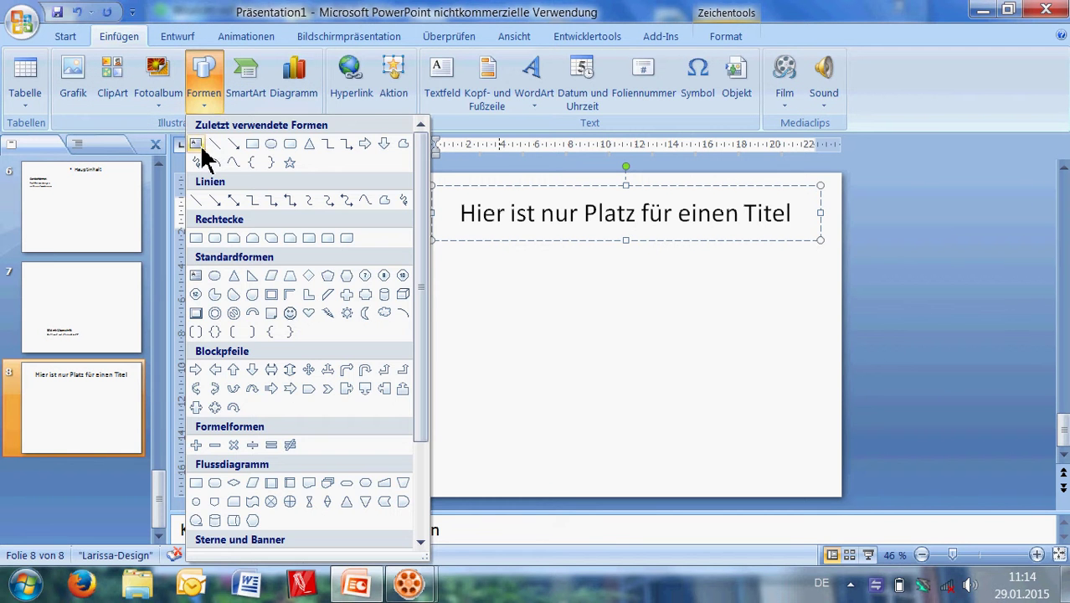
pyautogui.click(195, 144)
pyautogui.click(453, 290)
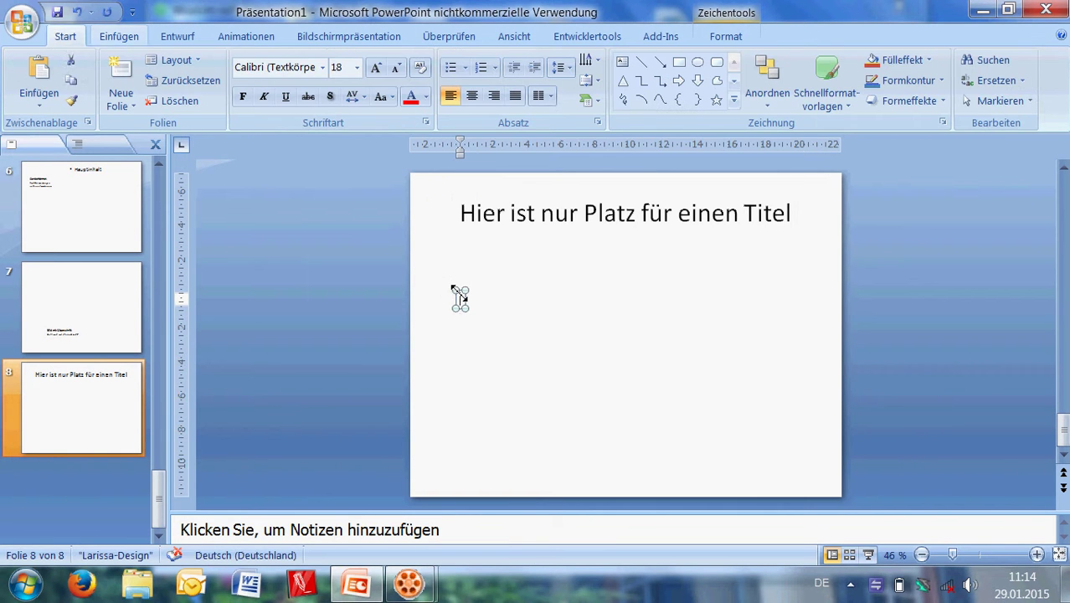
pyautogui.write('idIch')
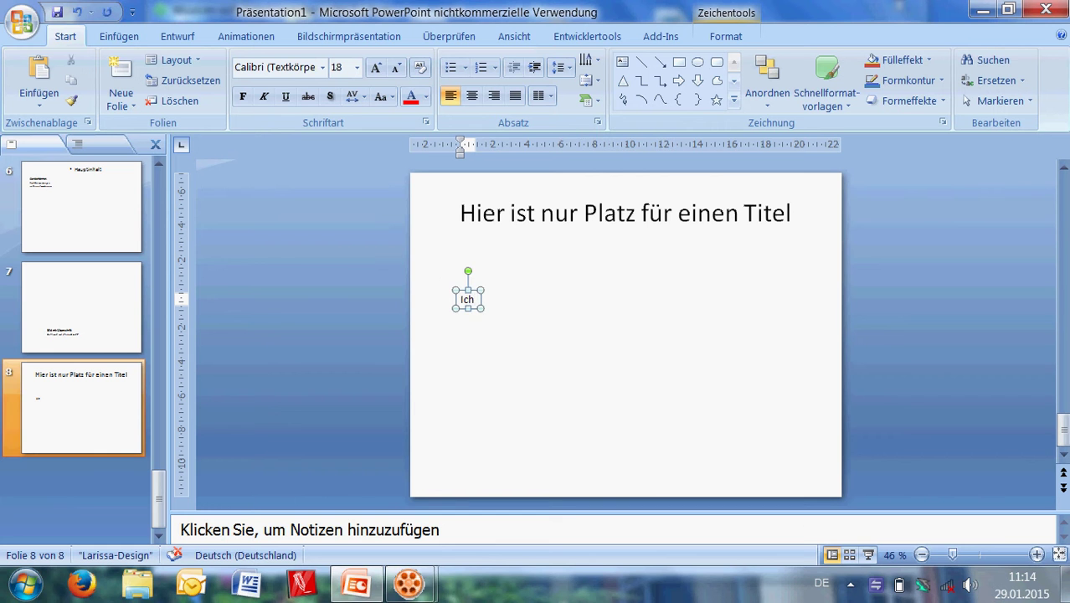
pyautogui.write(' kann von H')
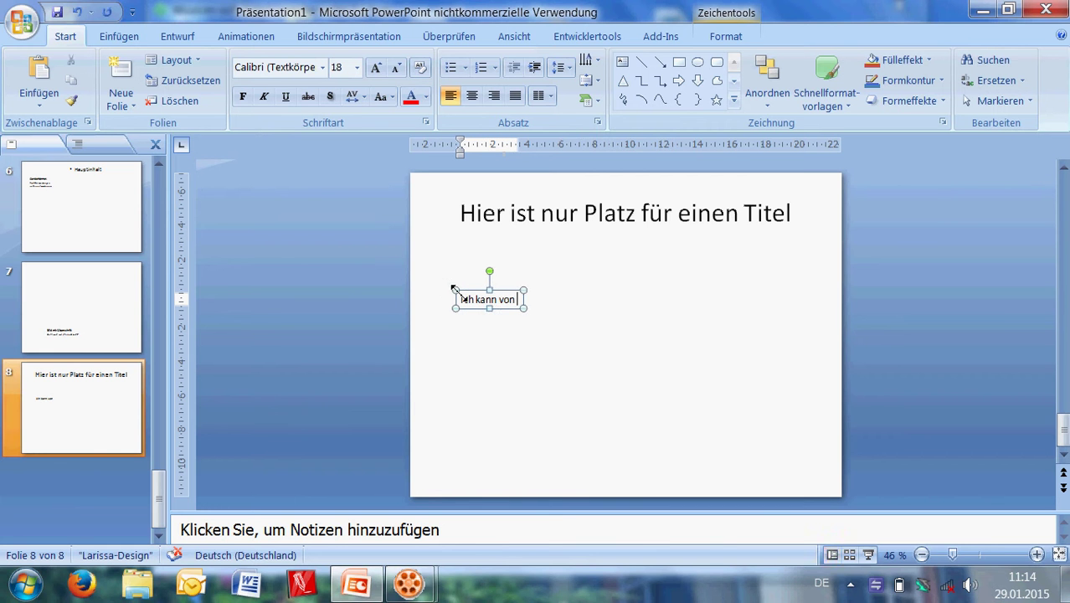
pyautogui.write('and noch ')
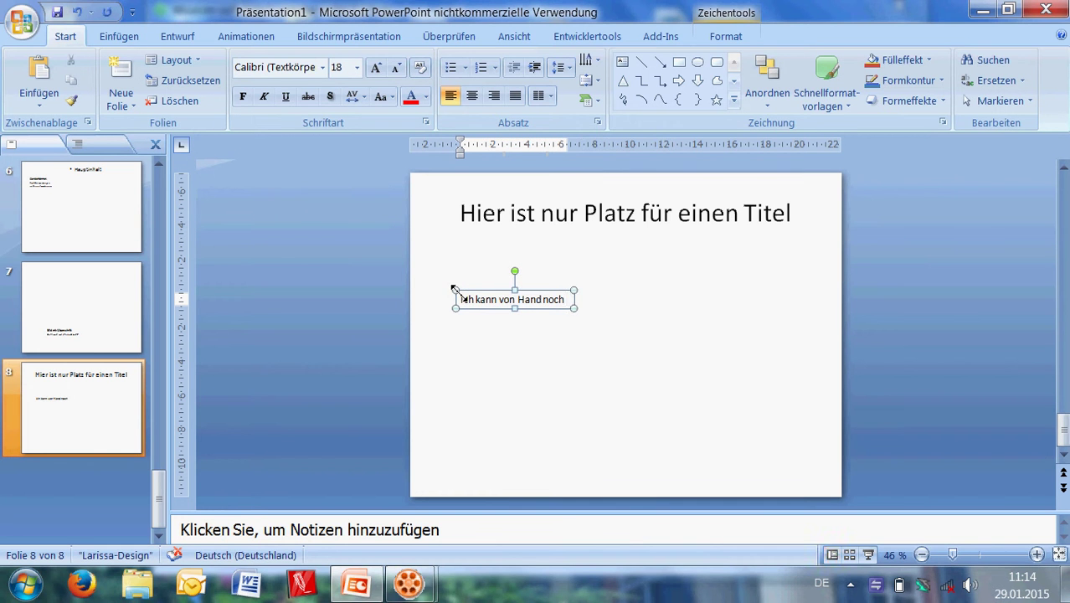
pyautogui.write('Elemente')
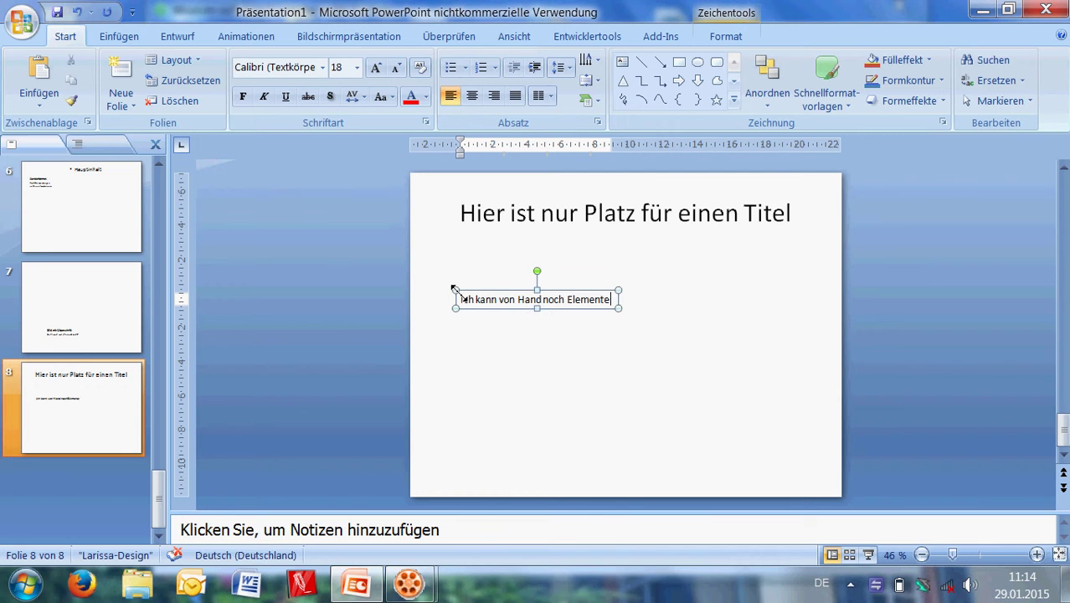
pyautogui.write(' hinzufü')
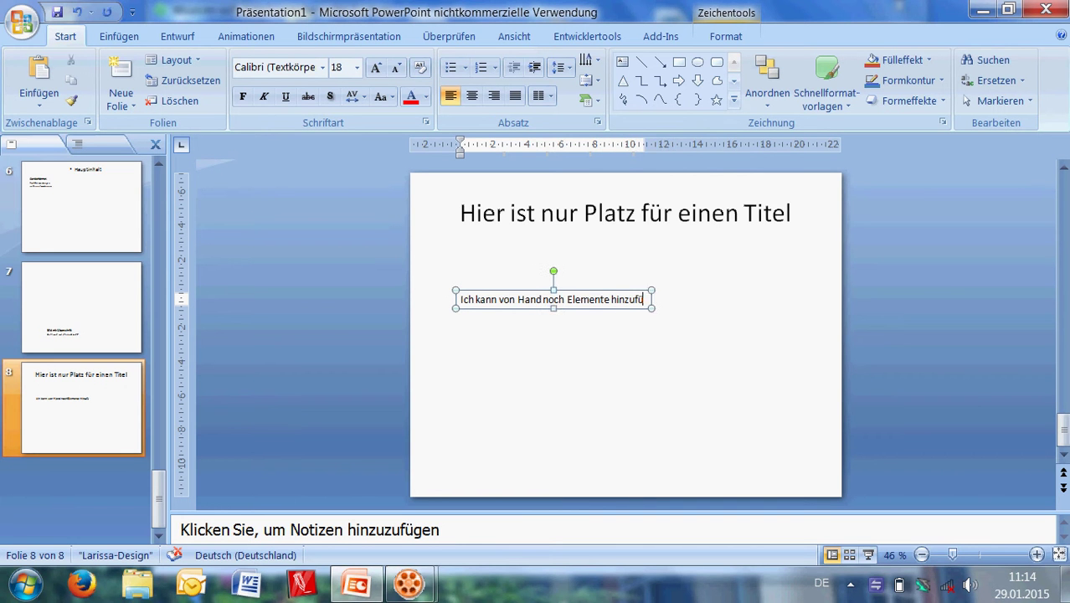
pyautogui.write('gen')
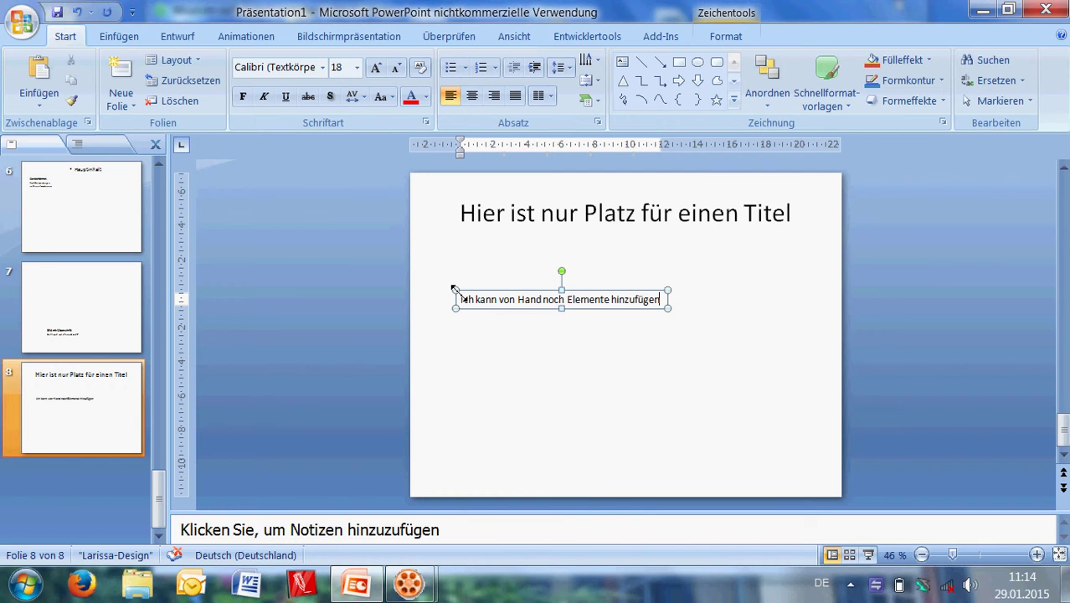
pyautogui.press('Return')
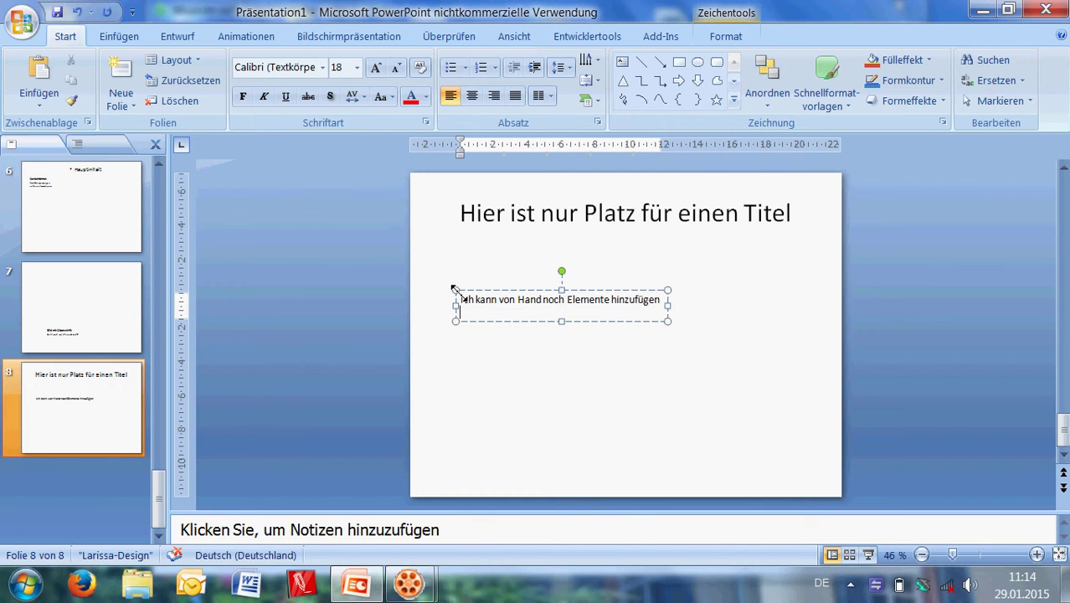
pyautogui.write('Oder:')
pyautogui.write(' ich änd')
pyautogui.write('ere das e')
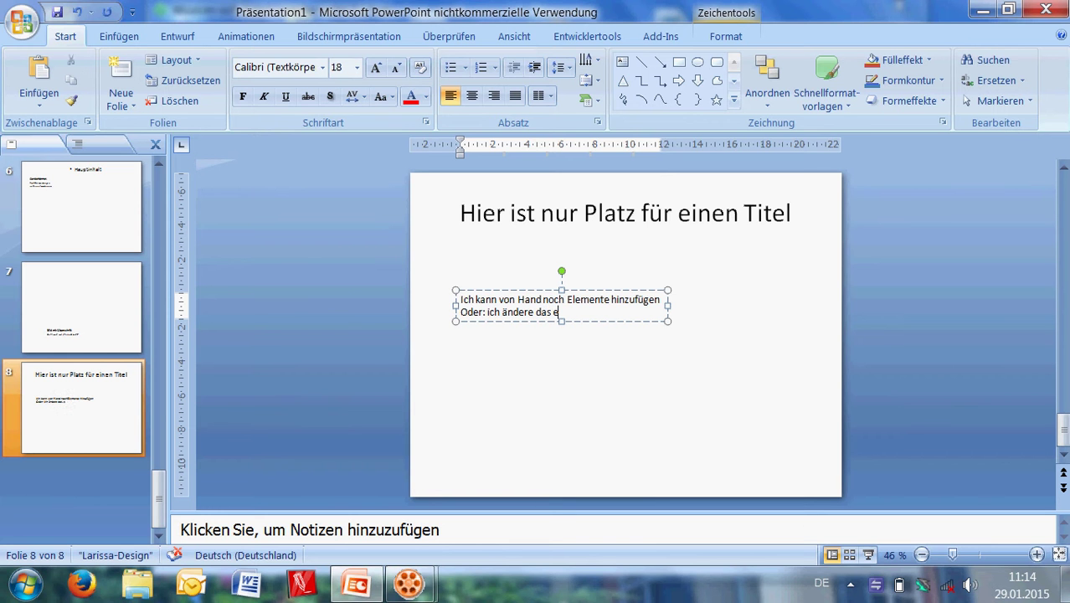
pyautogui.write('infach:')
# Switch slide 8 to Titel und Inhalt and add bullet 'Option Layout: nachträglich die Gestaltung der Folie ändern'
pyautogui.click(183, 63)
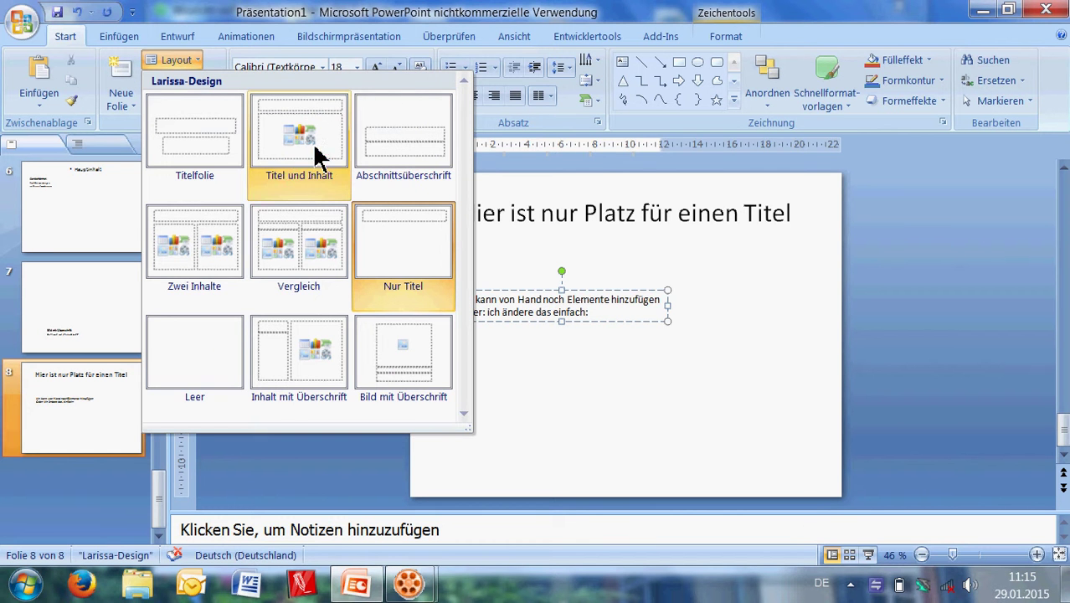
pyautogui.click(318, 156)
pyautogui.click(513, 265)
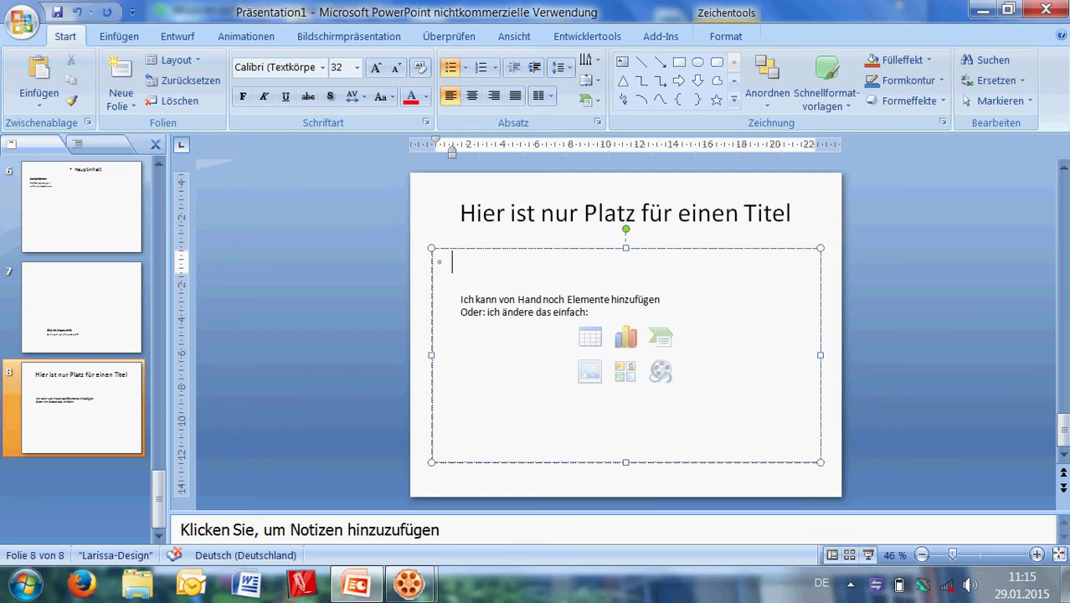
pyautogui.write('Option La')
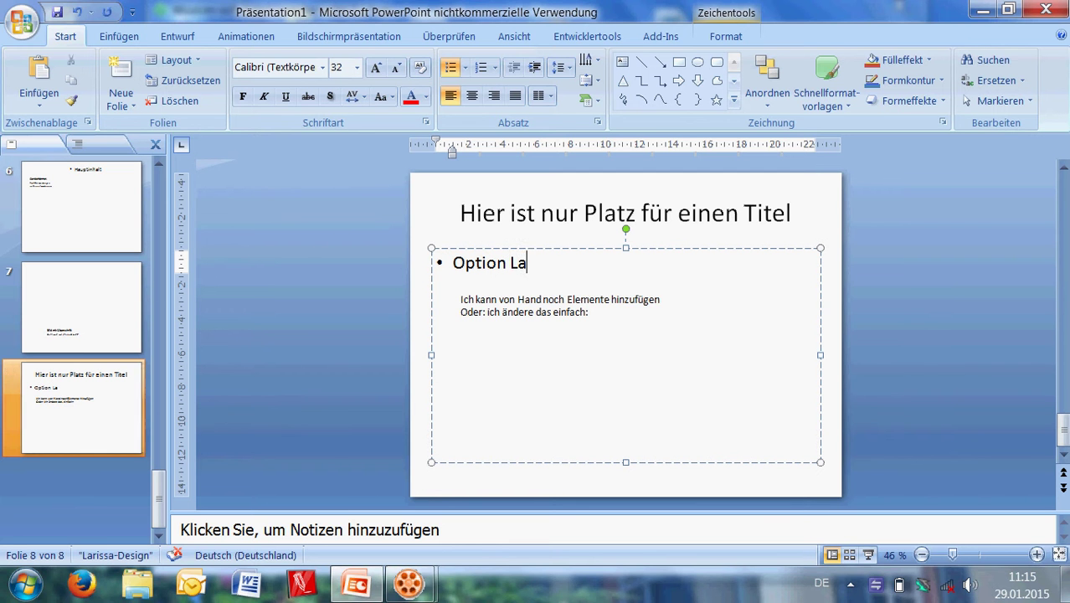
pyautogui.write('yout')
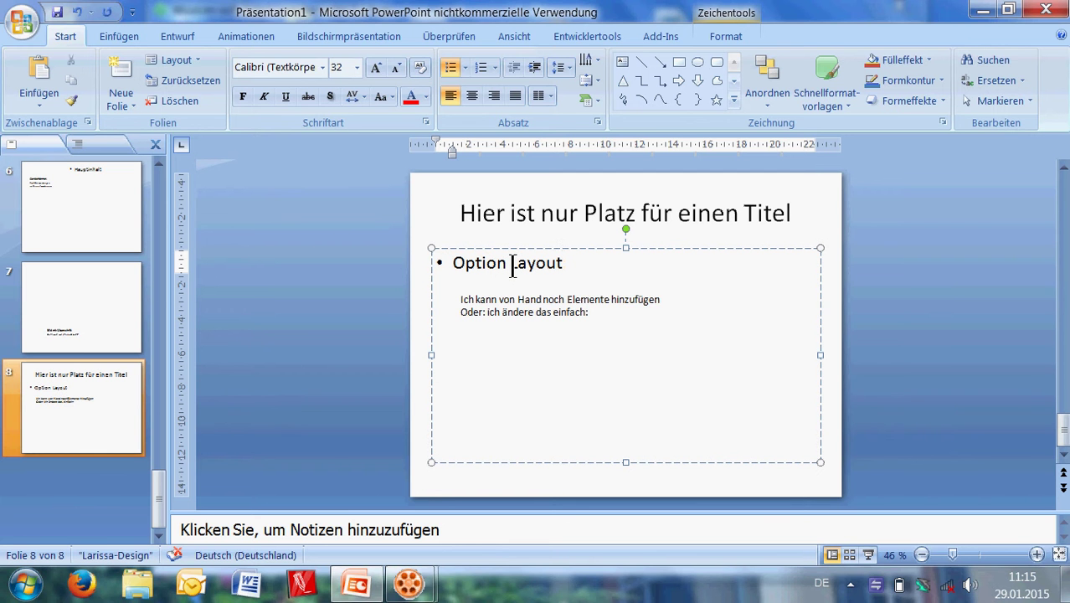
pyautogui.write(': nachtr')
pyautogui.write('äglich ')
pyautogui.write('die Gestaltung')
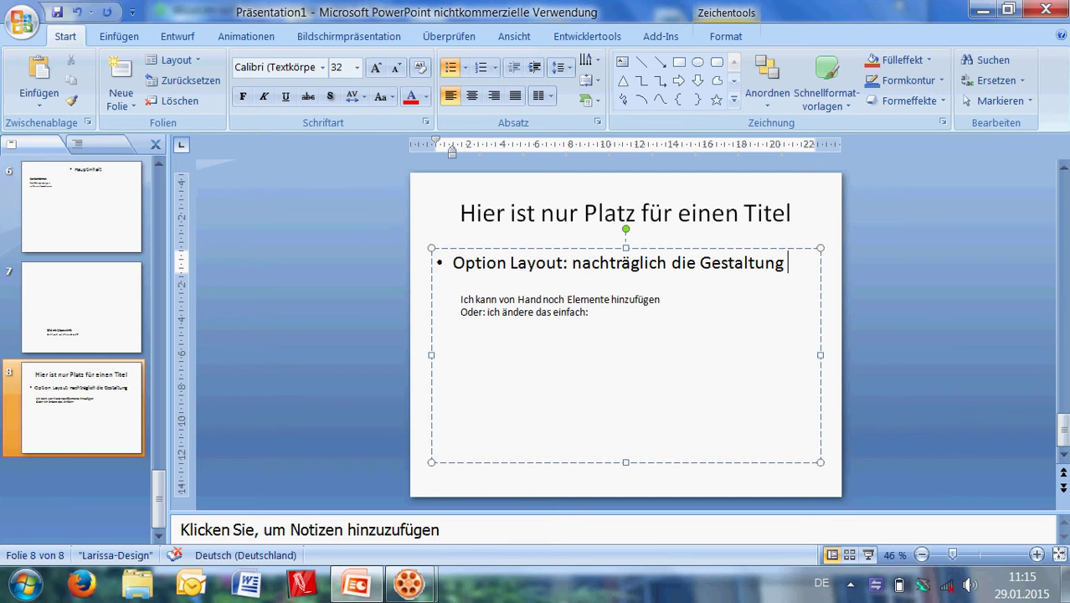
pyautogui.write(' der Folie')
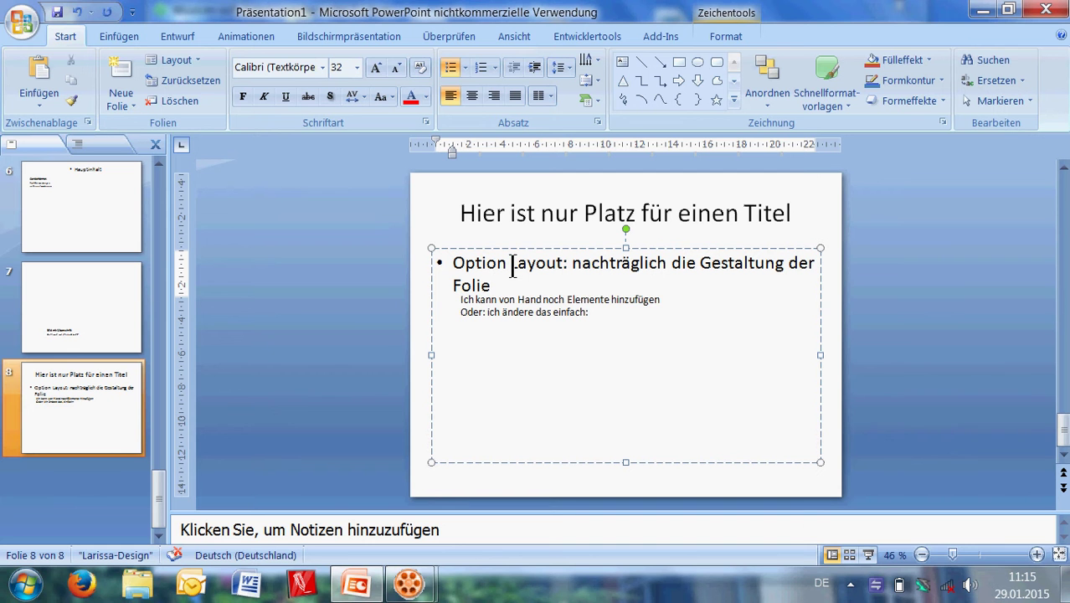
pyautogui.write(' ändern')
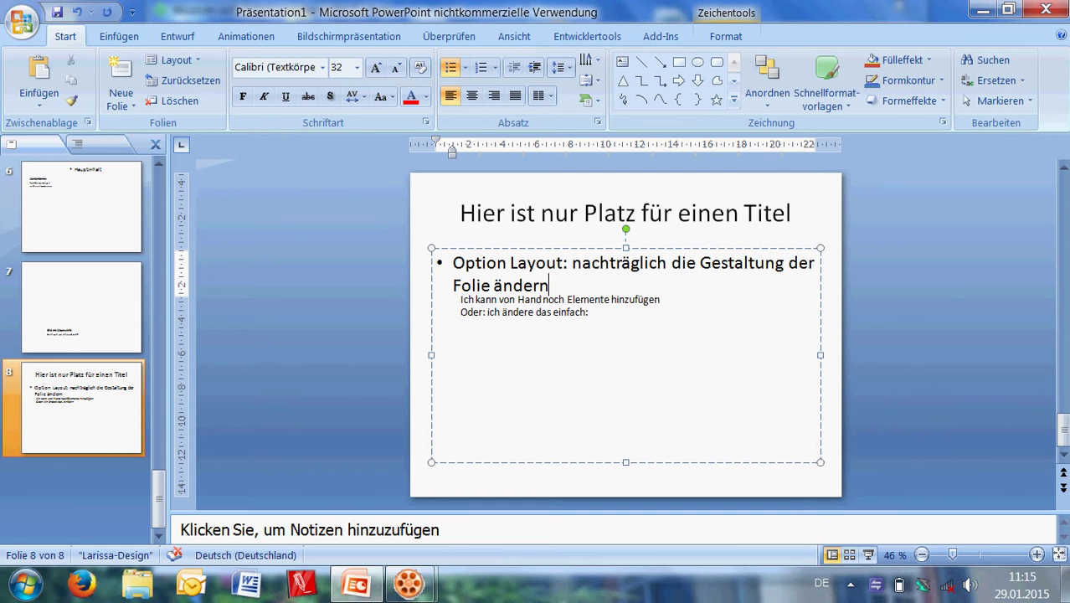
# Delete the hand-added text box from slide 8
pyautogui.click(524, 311)
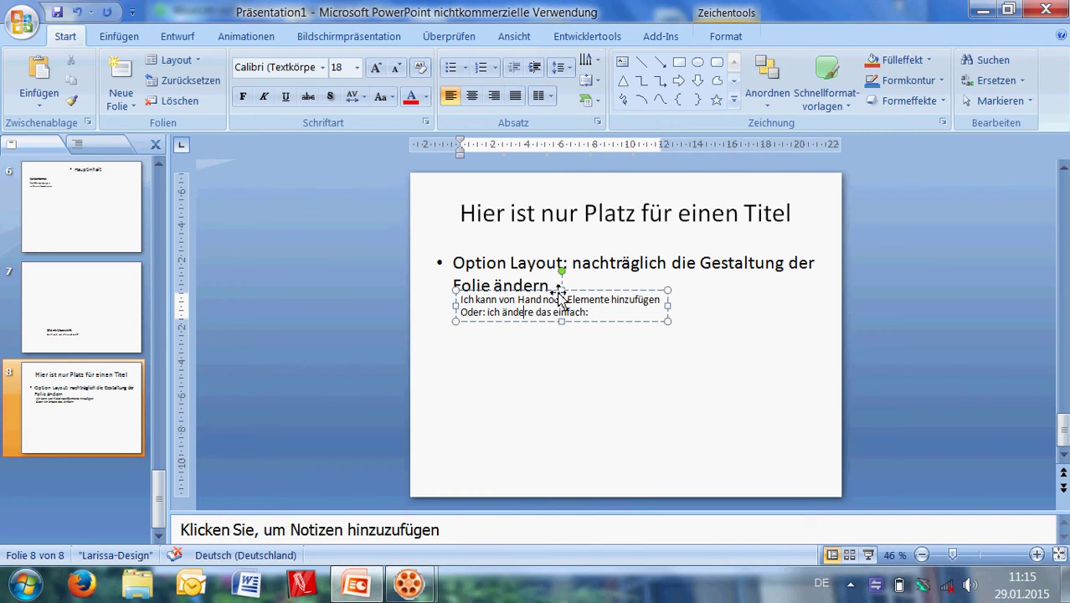
pyautogui.click(559, 289)
pyautogui.press('Delete')
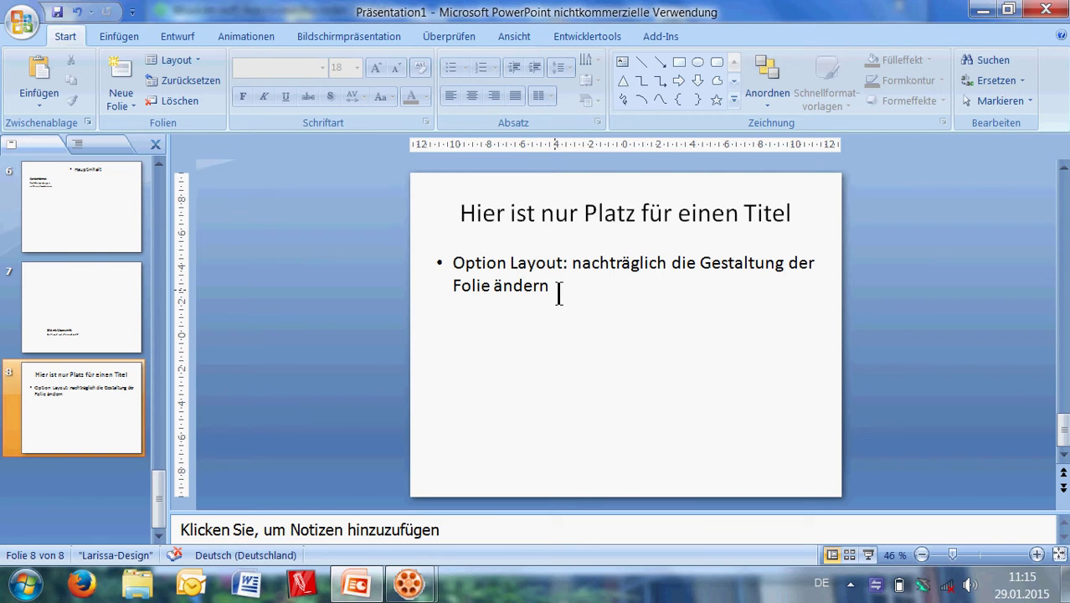
# Add bullet 'Und damit sind wir schon in Teil 2, jetzt brauchen wir also eine Abschnittsüberschrift'
pyautogui.click(559, 295)
pyautogui.press('Return')
pyautogui.write('U')
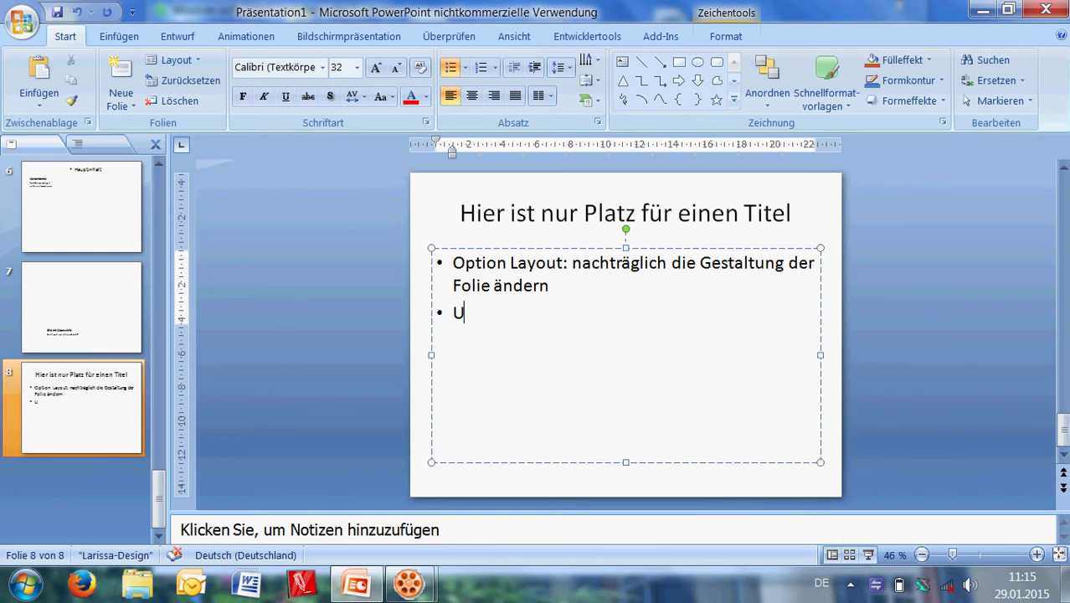
pyautogui.write('nd dami')
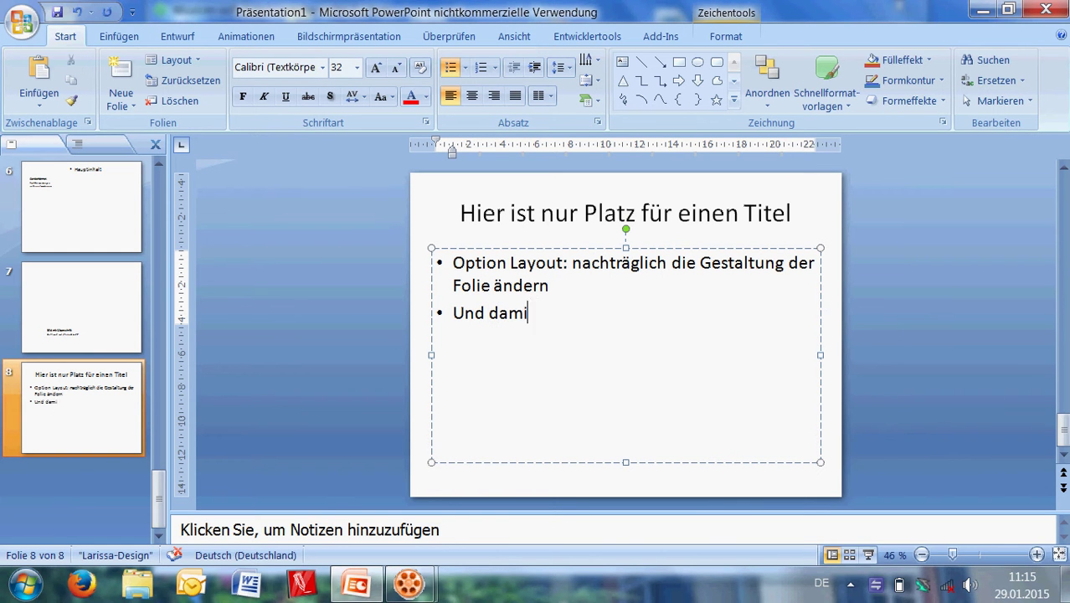
pyautogui.write('t sind wir s')
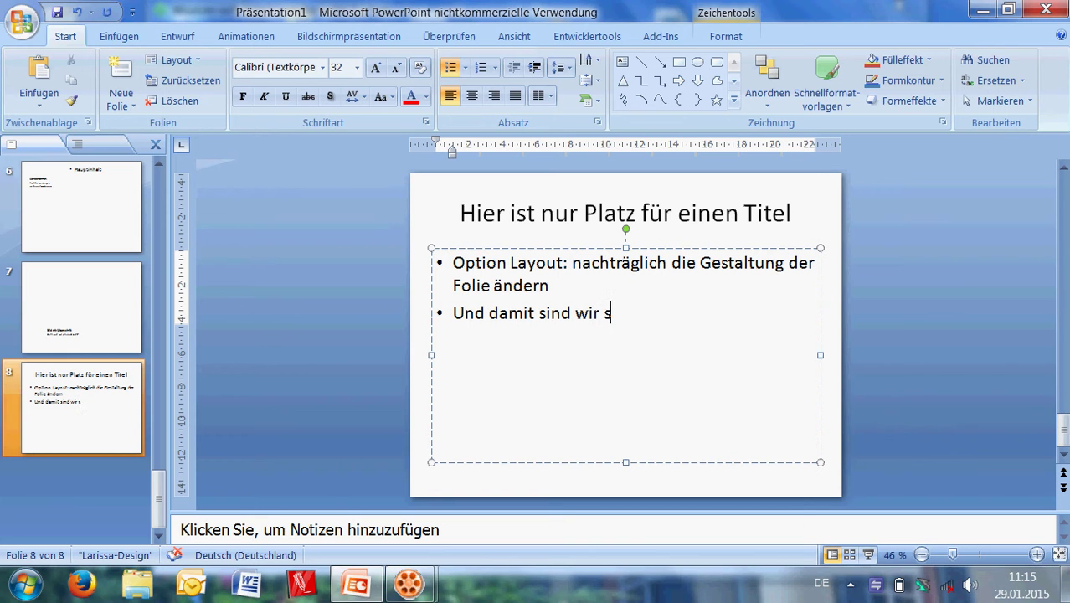
pyautogui.write('chon in Teil')
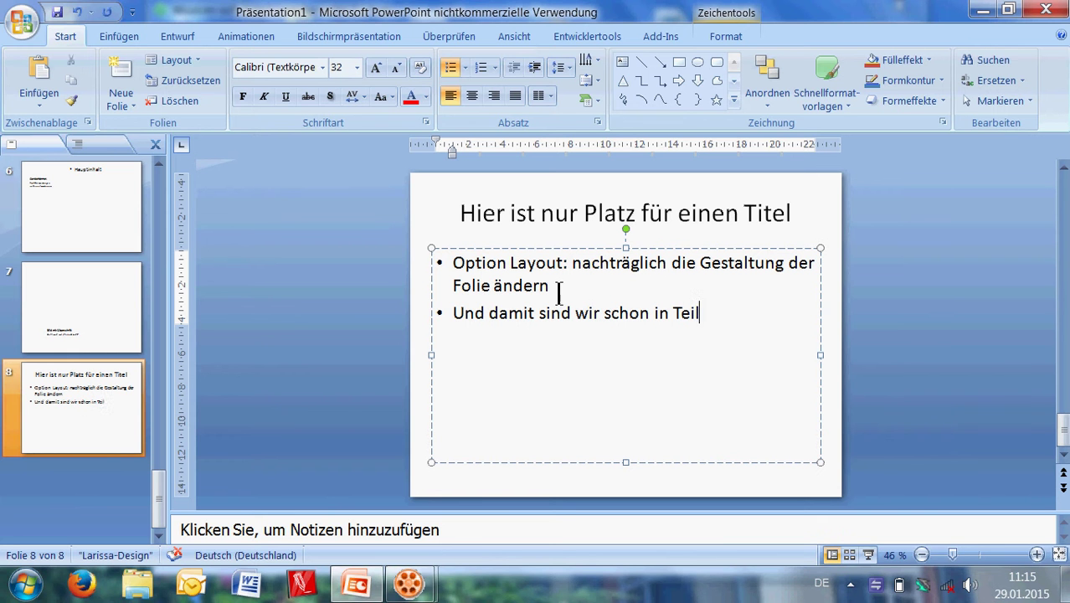
pyautogui.write(' 2, j')
pyautogui.write('etzt brauc')
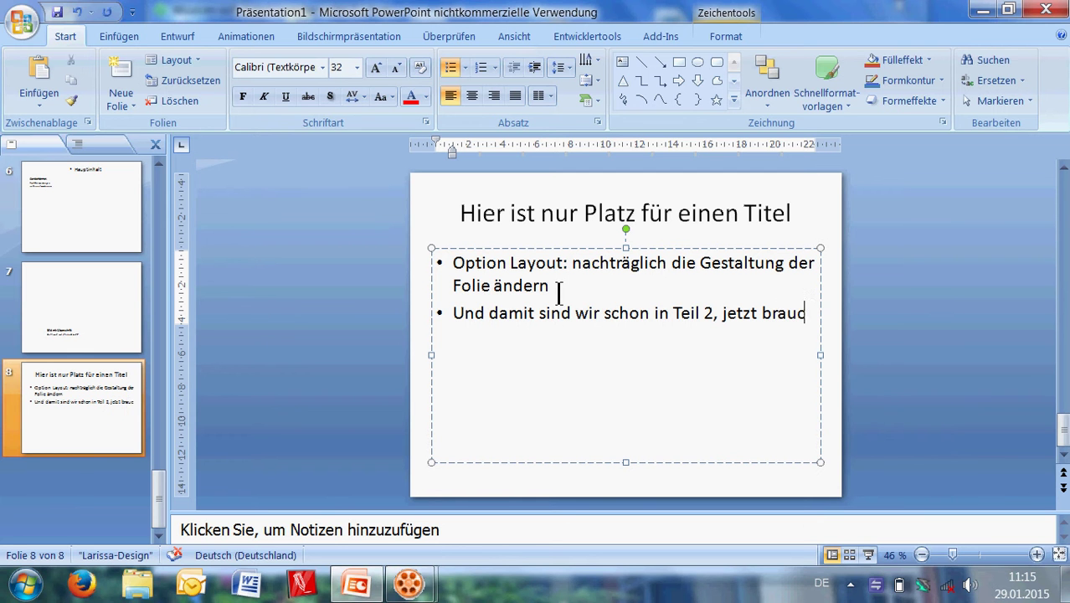
pyautogui.write('hen wir ')
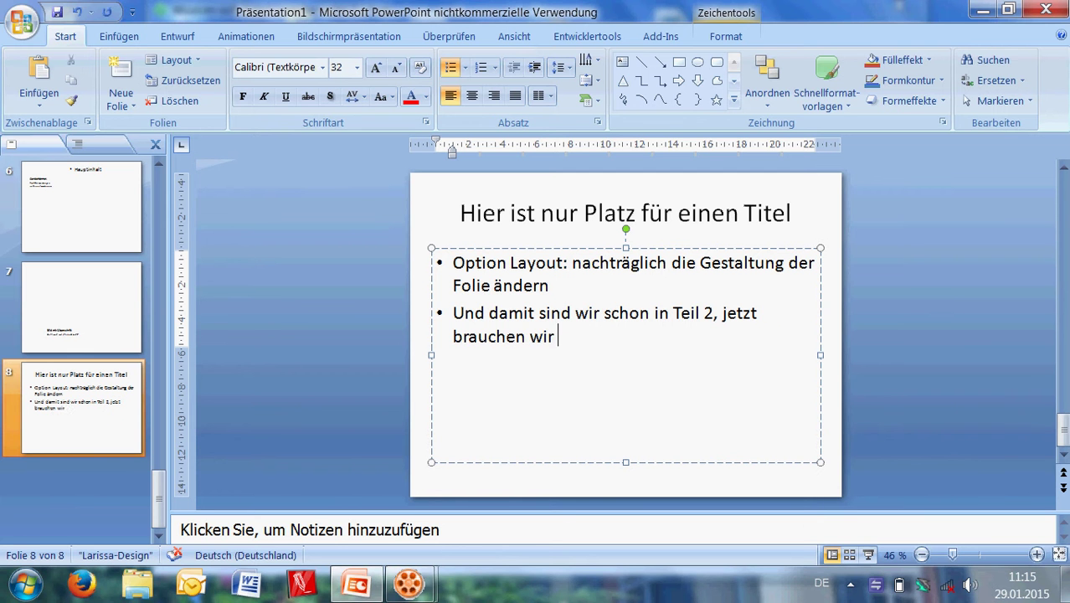
pyautogui.write('also')
pyautogui.write(' eine absch')
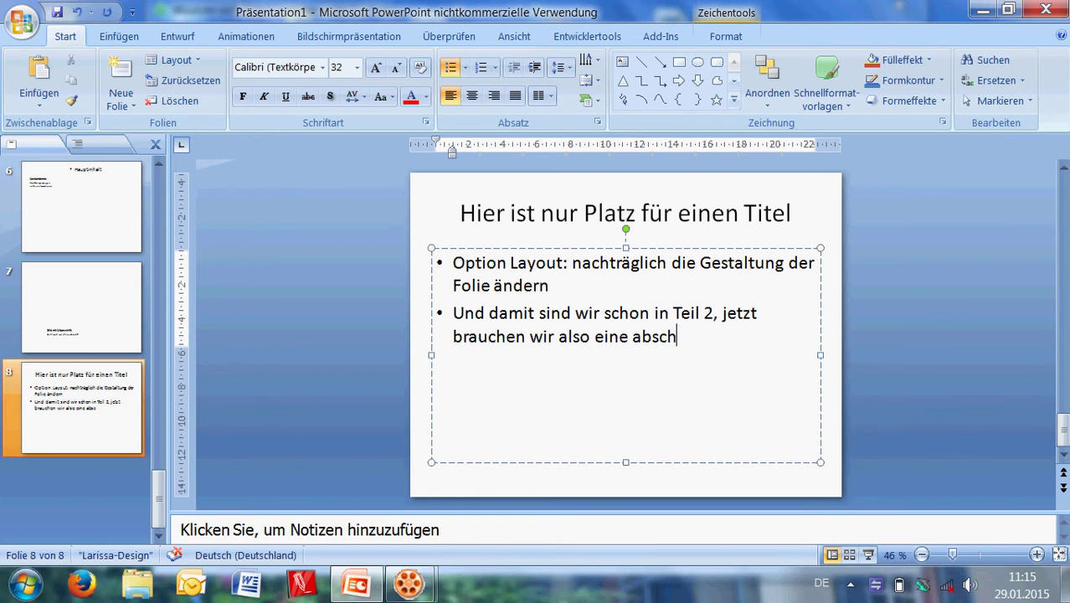
pyautogui.write('nittsübers')
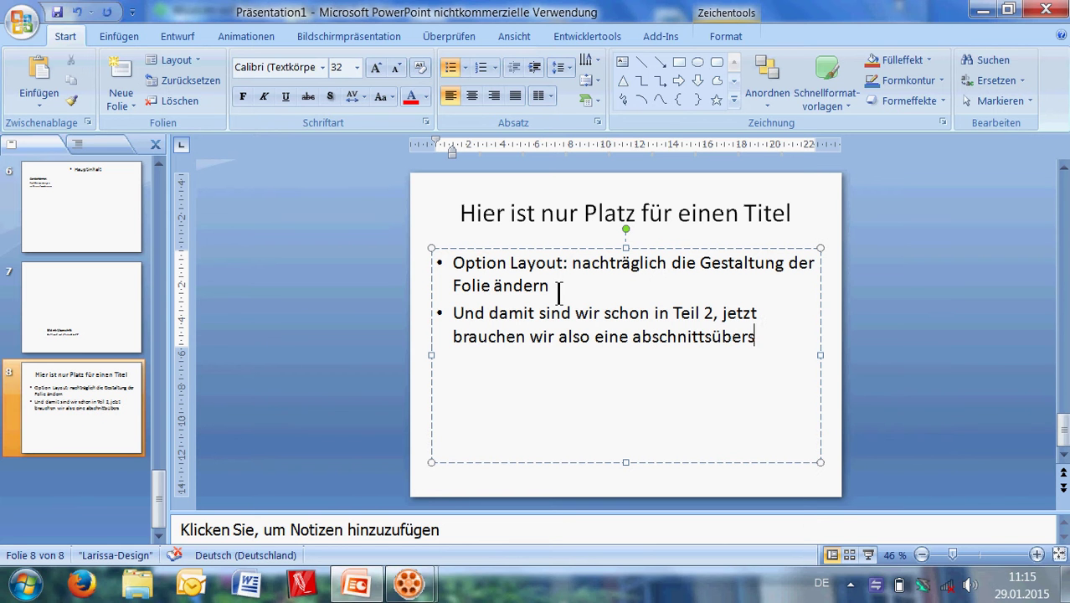
pyautogui.write('chrift')
pyautogui.click(641, 335)
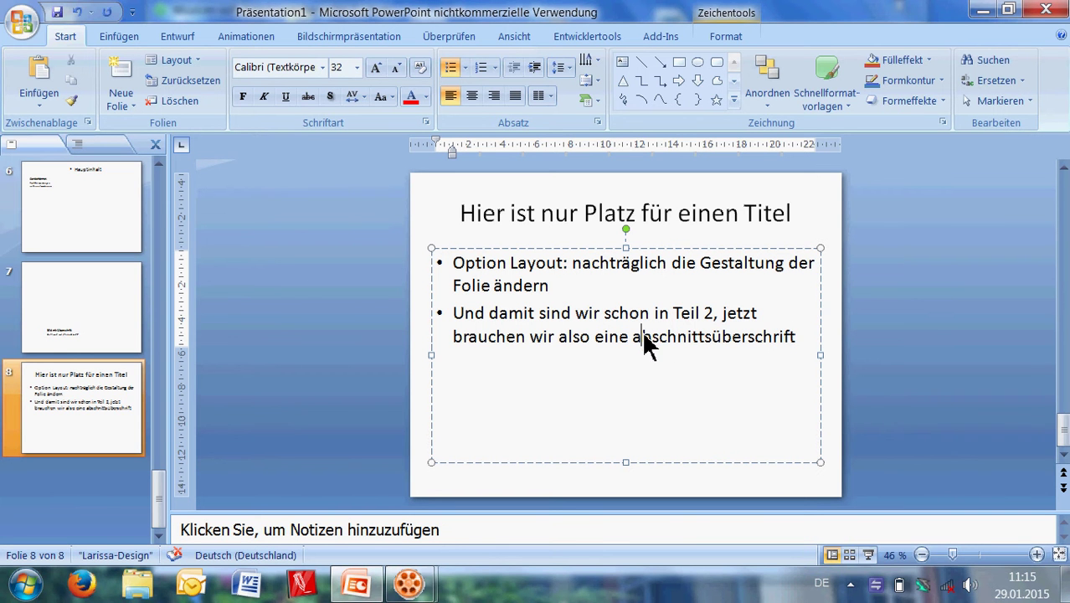
pyautogui.press('BackSpace')
pyautogui.write('A')
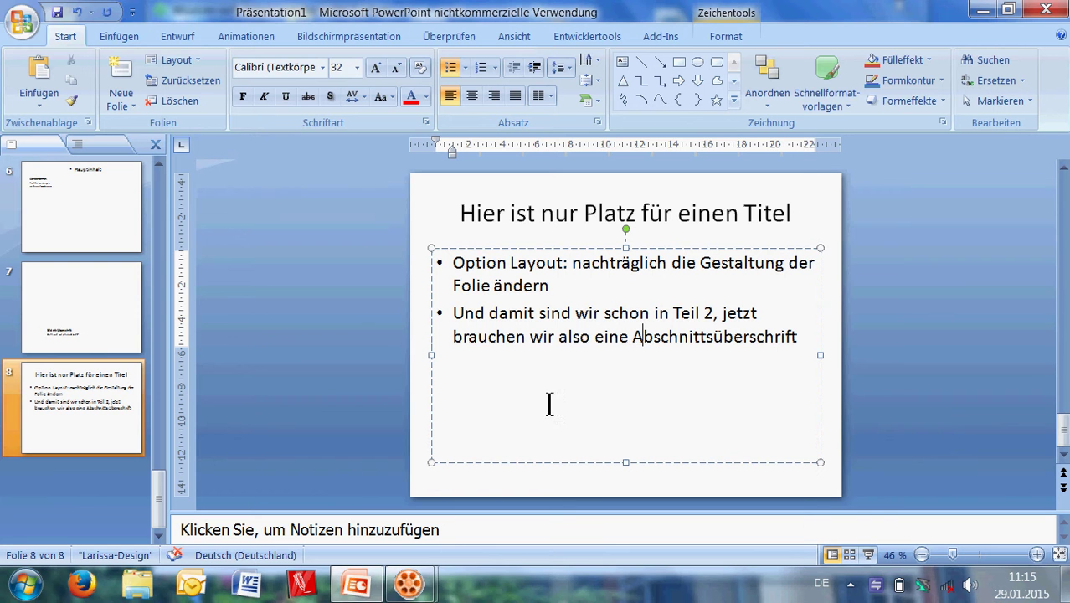
# Insert a section-header slide after slide 7 titled 'LAYOUT VERÄNDERN'
pyautogui.click(105, 335)
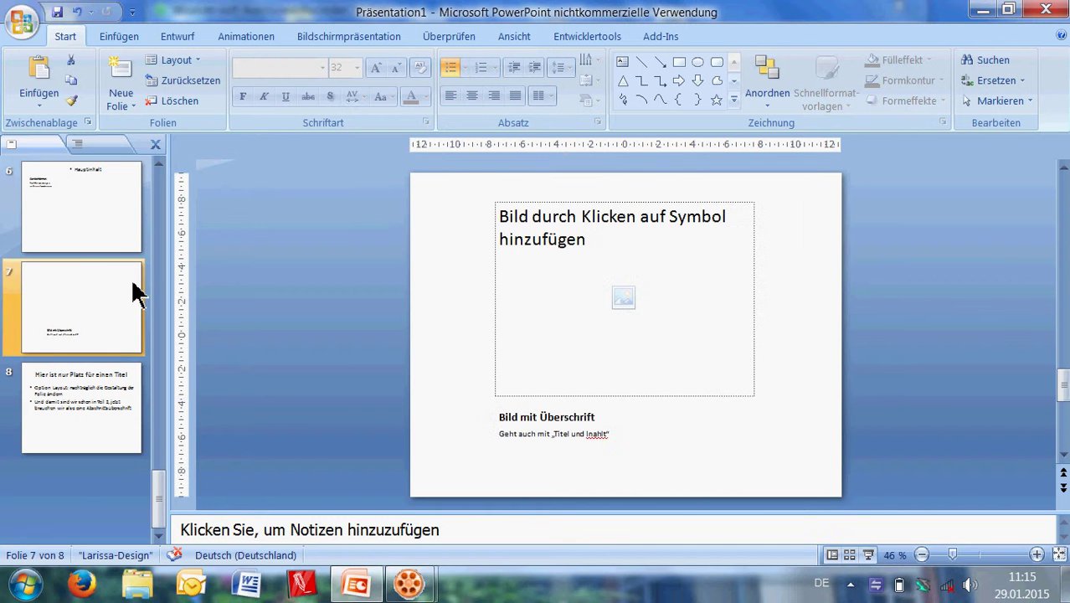
pyautogui.click(121, 106)
pyautogui.click(323, 172)
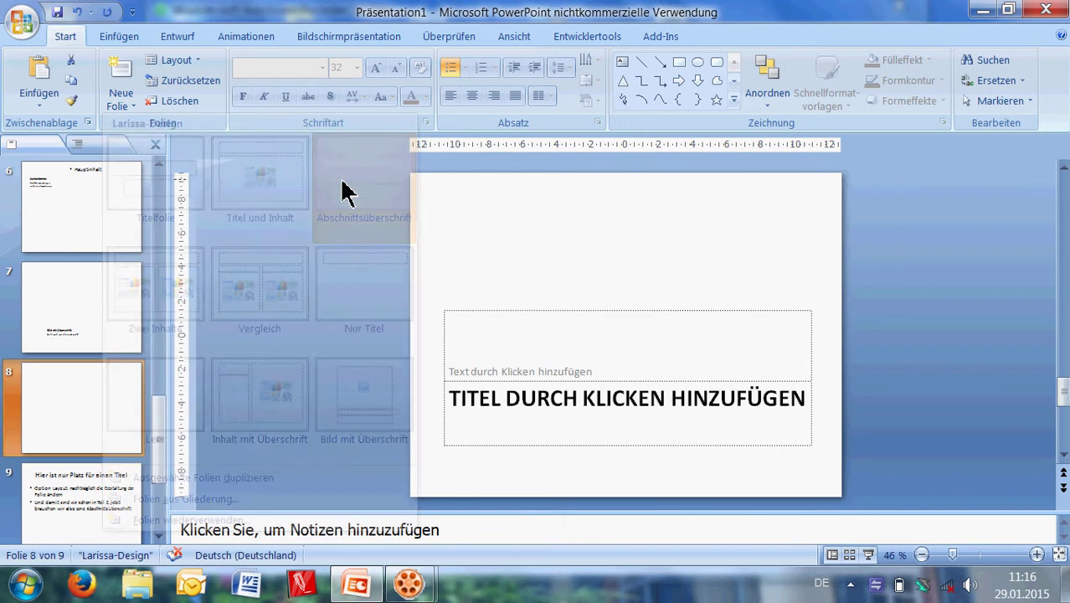
pyautogui.click(507, 406)
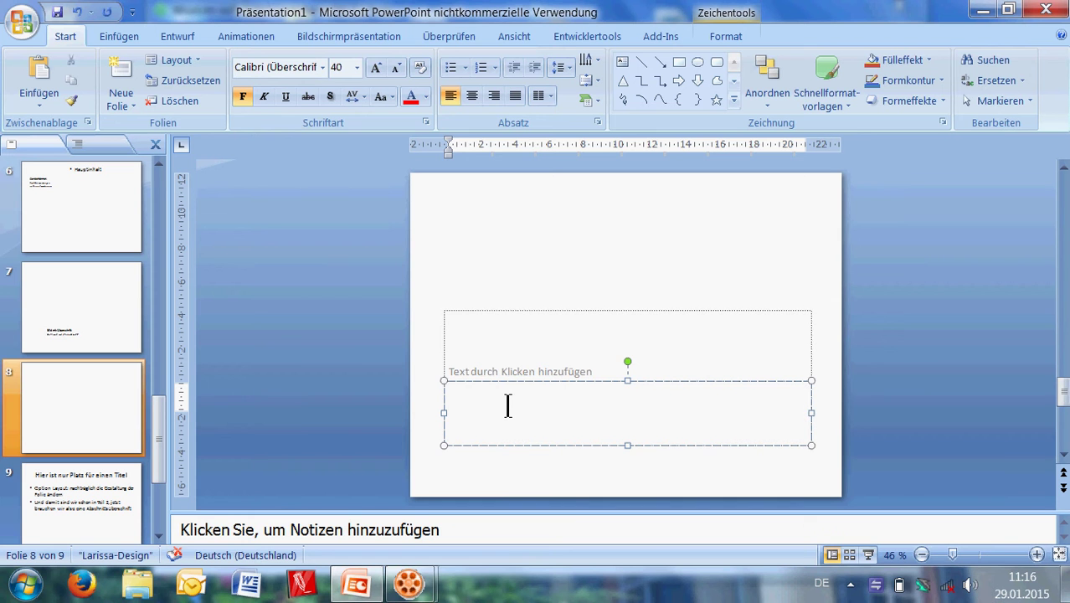
pyautogui.write('LAYOUT')
pyautogui.write(' VERÄNDERN')
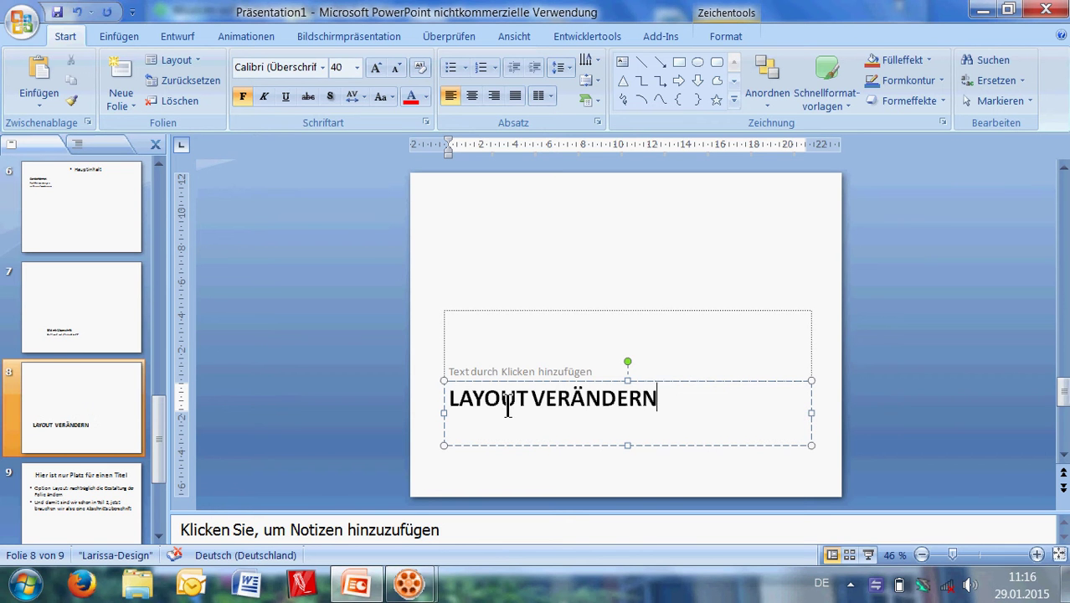
# Add the line 'Haben wir eben gesehen…' above the title, then show slide 1
pyautogui.click(519, 371)
pyautogui.write('habe')
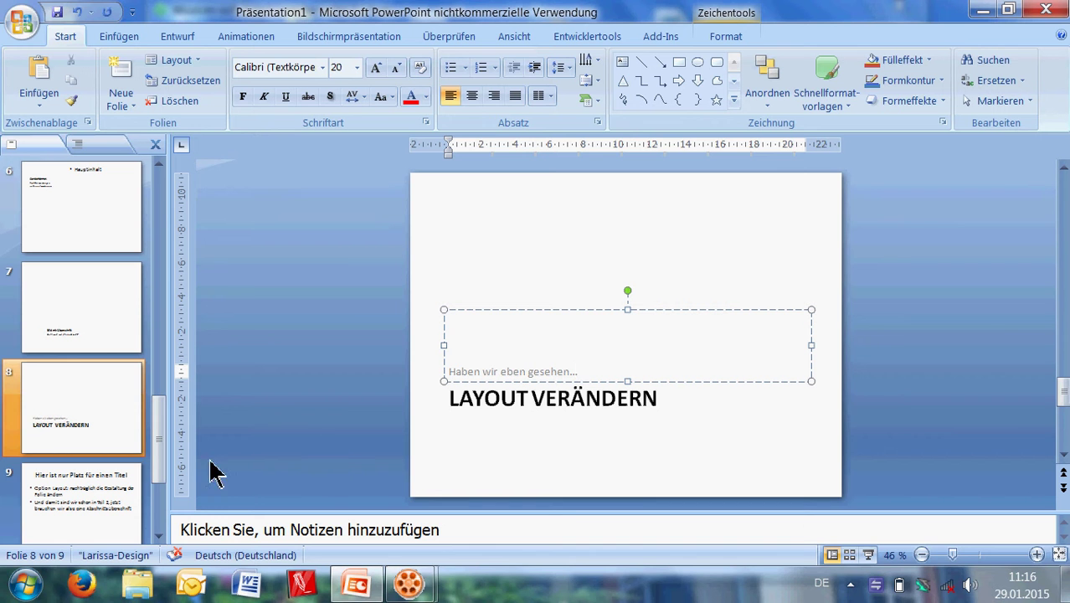
pyautogui.click(159, 419)
pyautogui.moveTo(162, 276); pyautogui.dragTo(151, 203)
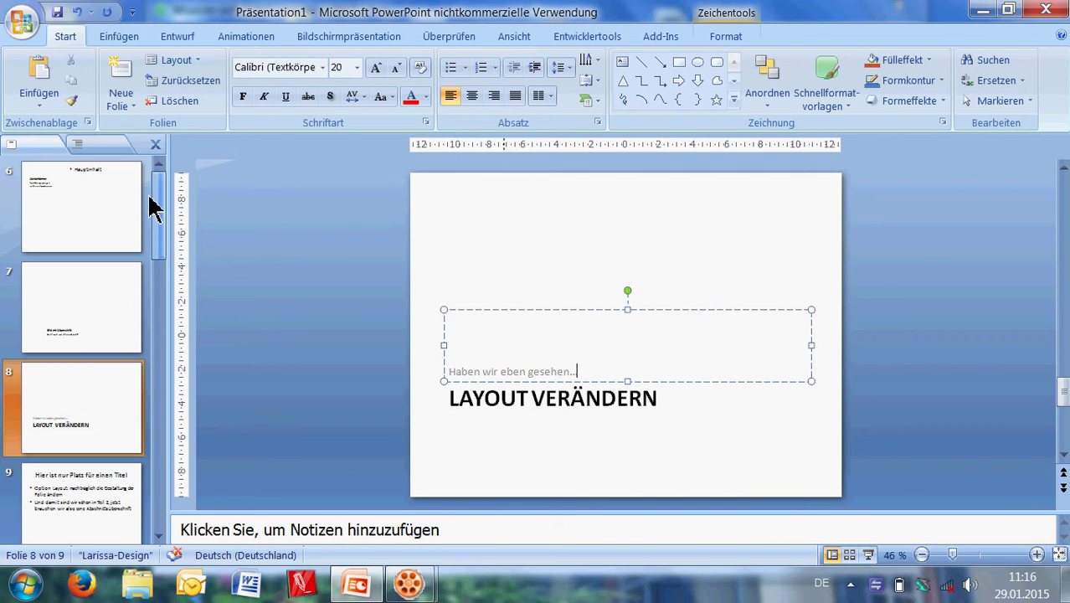
pyautogui.click(109, 224)
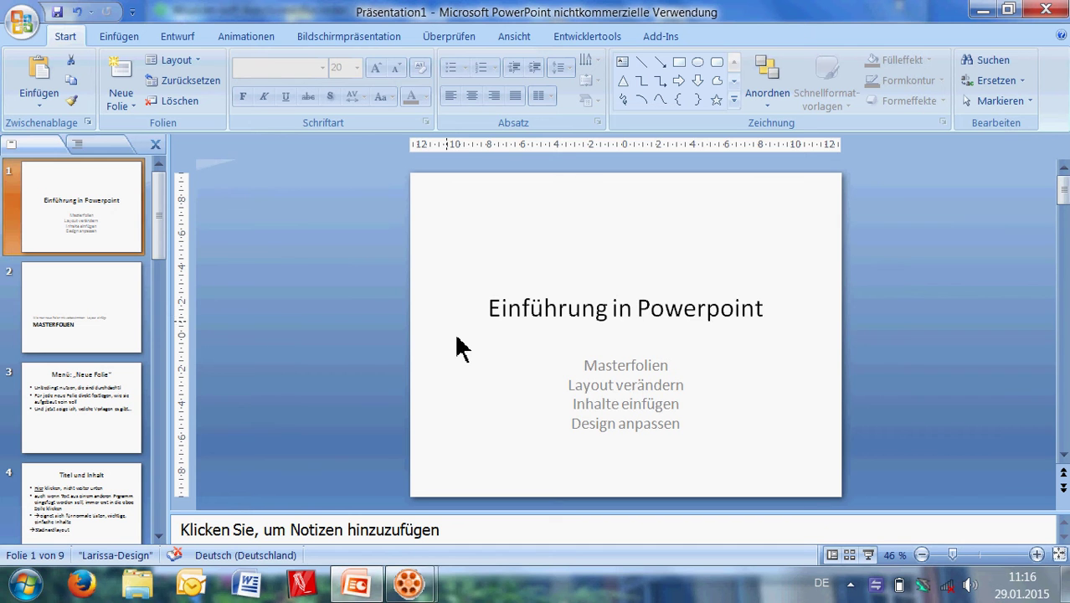
# Select the agenda items Masterfolien, Layout verändern and Inhalte einfügen on the title slide
pyautogui.click(582, 365)
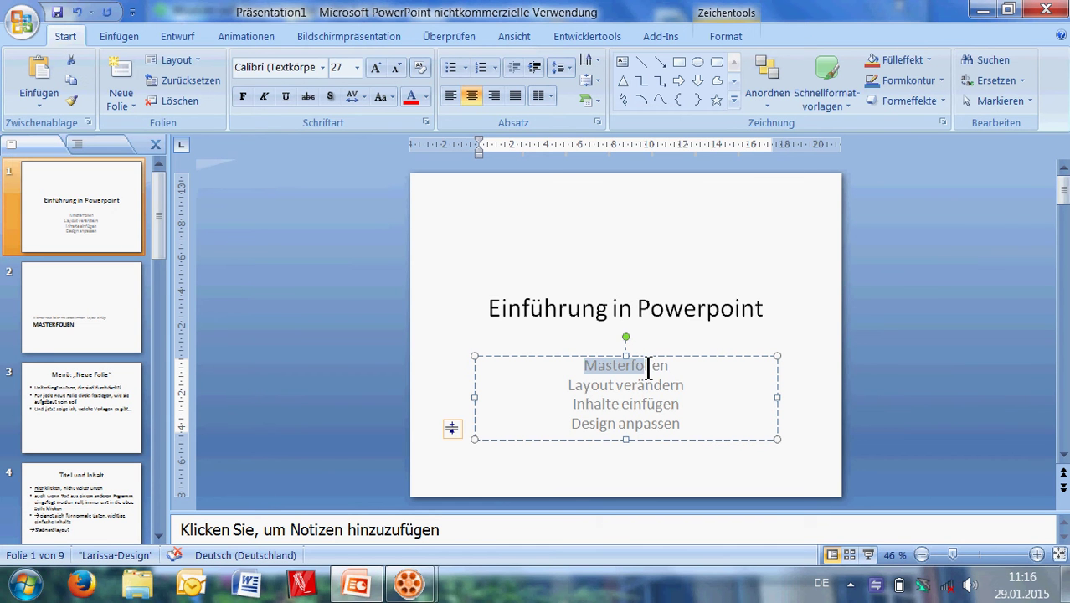
pyautogui.moveTo(582, 365); pyautogui.dragTo(674, 366)
pyautogui.moveTo(571, 385); pyautogui.dragTo(650, 383)
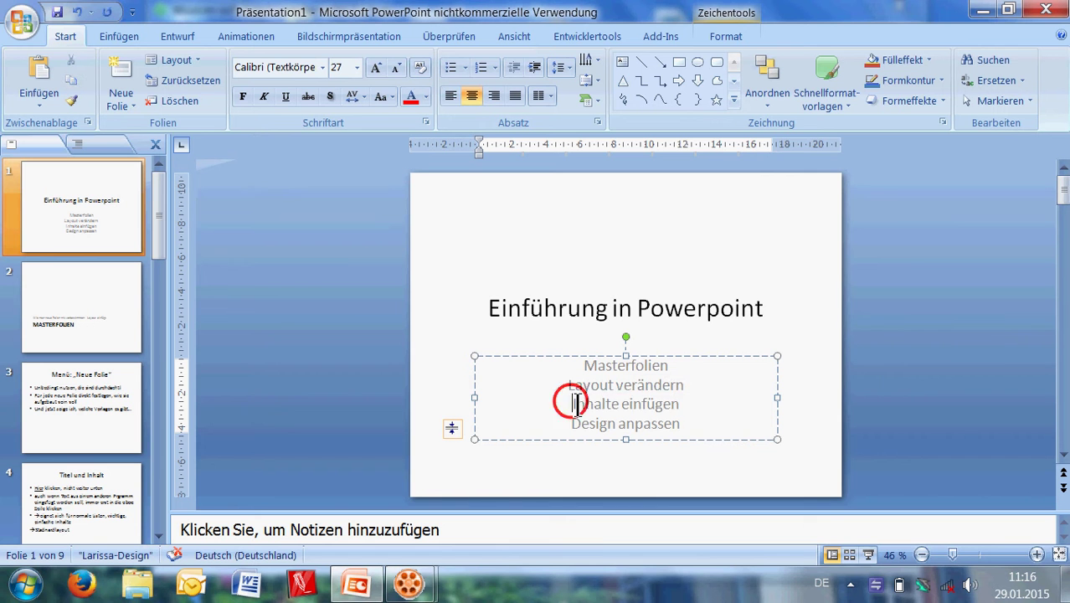
pyautogui.moveTo(576, 405); pyautogui.dragTo(669, 405)
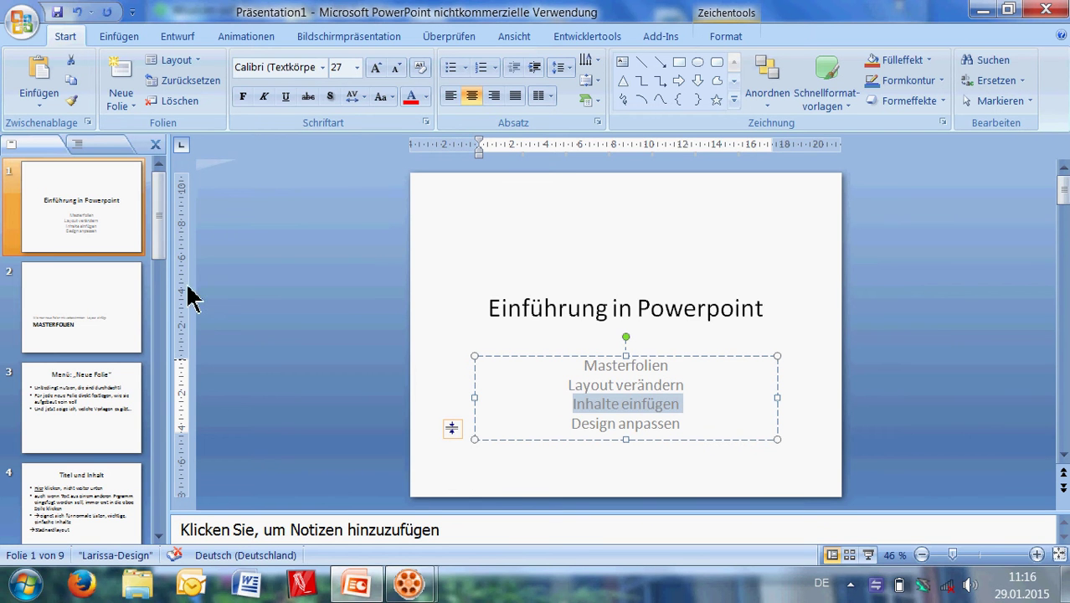
# Add a section-header slide after slide 9 titled 'INHALTE EINFÜGEN'
pyautogui.moveTo(156, 238); pyautogui.dragTo(164, 500)
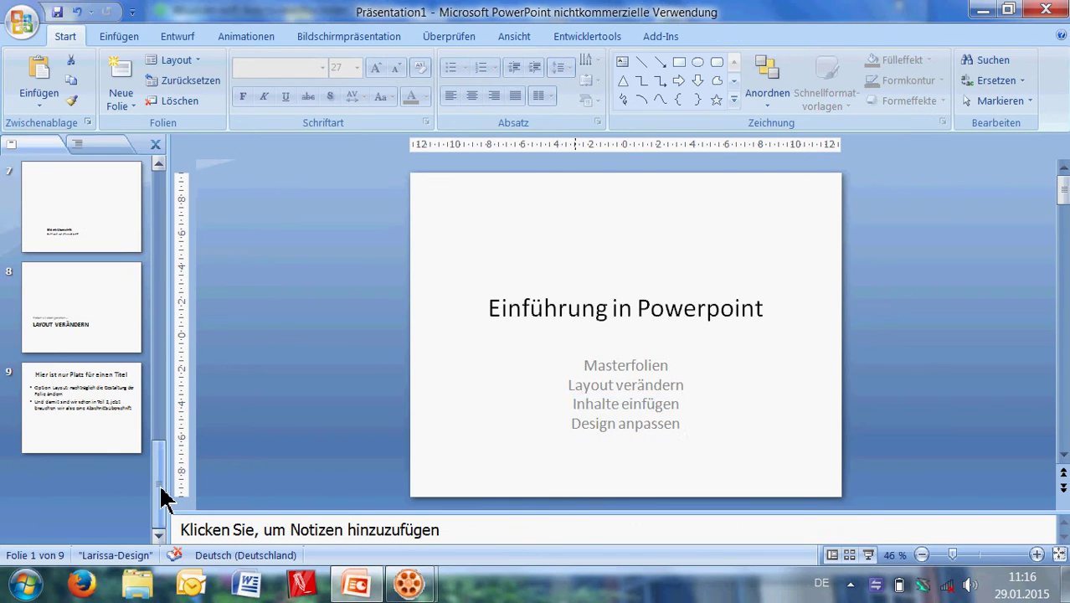
pyautogui.click(98, 431)
pyautogui.click(120, 100)
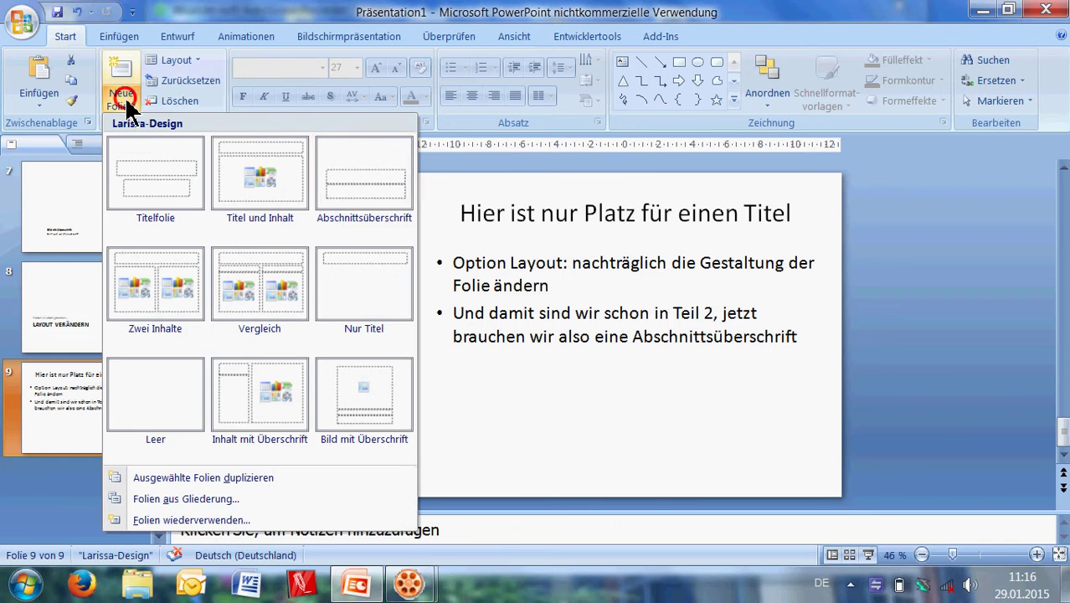
pyautogui.click(357, 179)
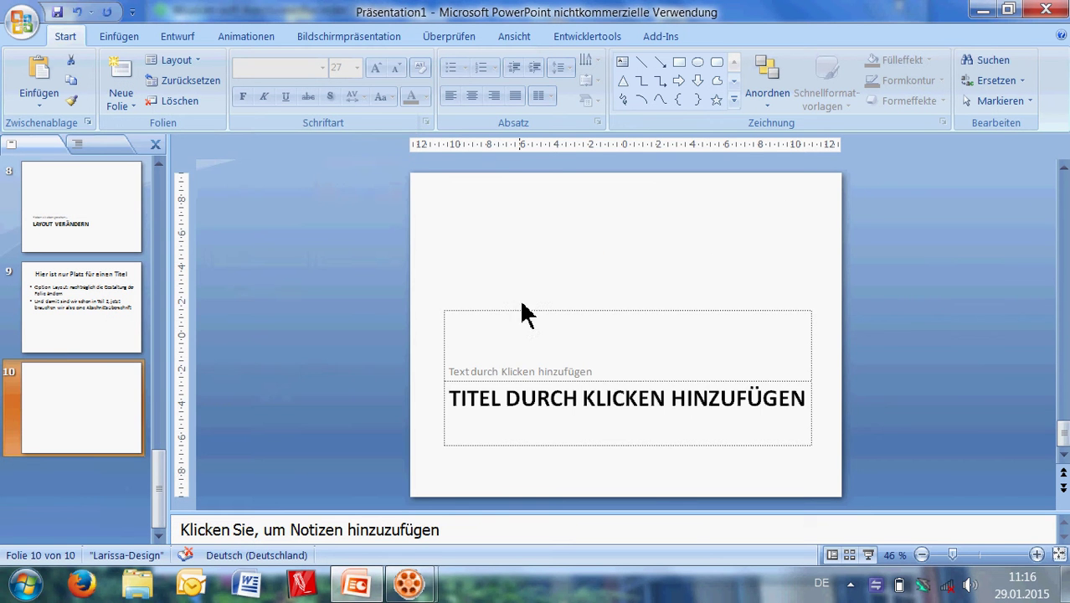
pyautogui.click(556, 395)
pyautogui.write('I')
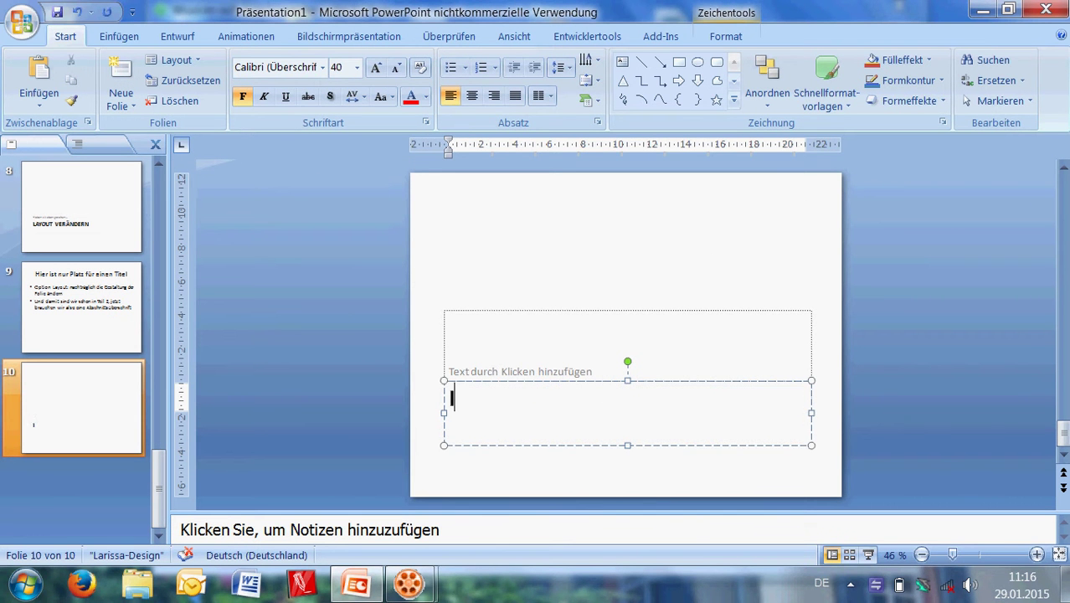
pyautogui.write('NHALTE')
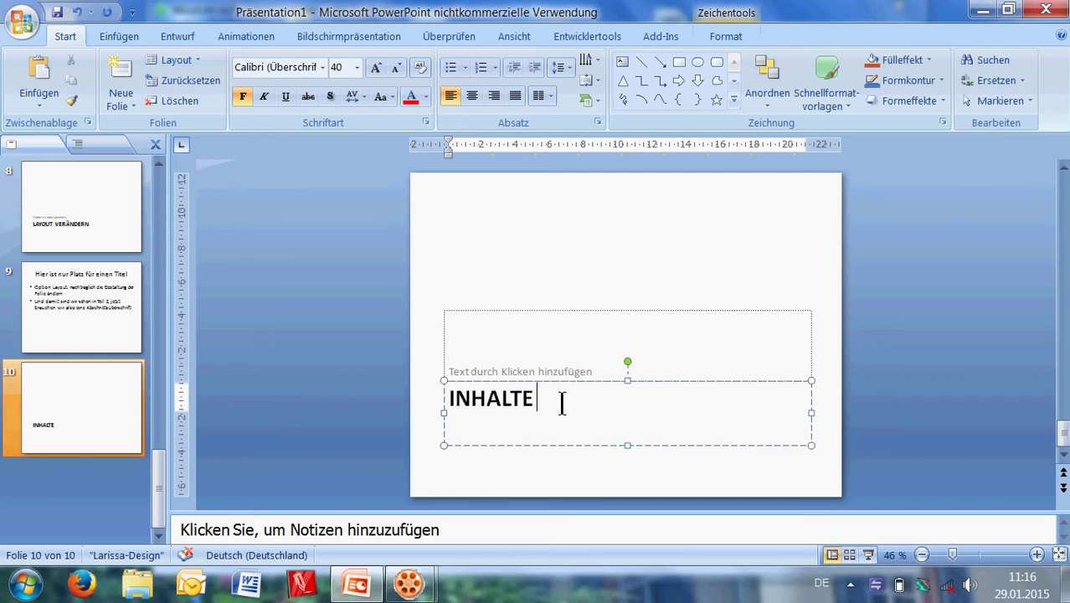
pyautogui.write(' EINFÜGEN')
# Add the line 'Am Beispiel der Standardfolie' above the slide 10 title
pyautogui.click(557, 370)
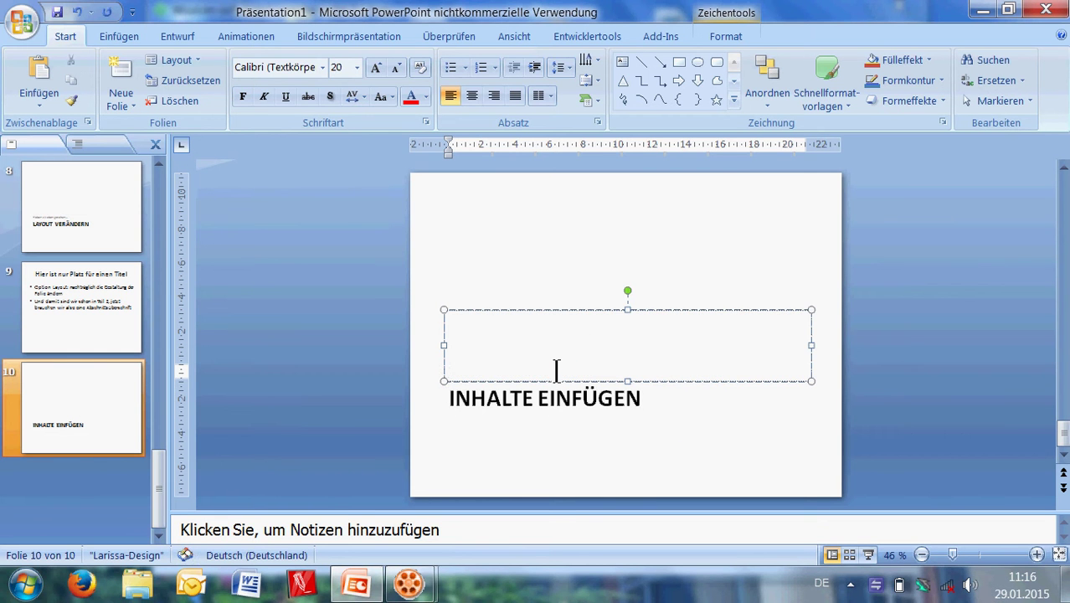
pyautogui.write('Am Beispiel der Standardfolie')
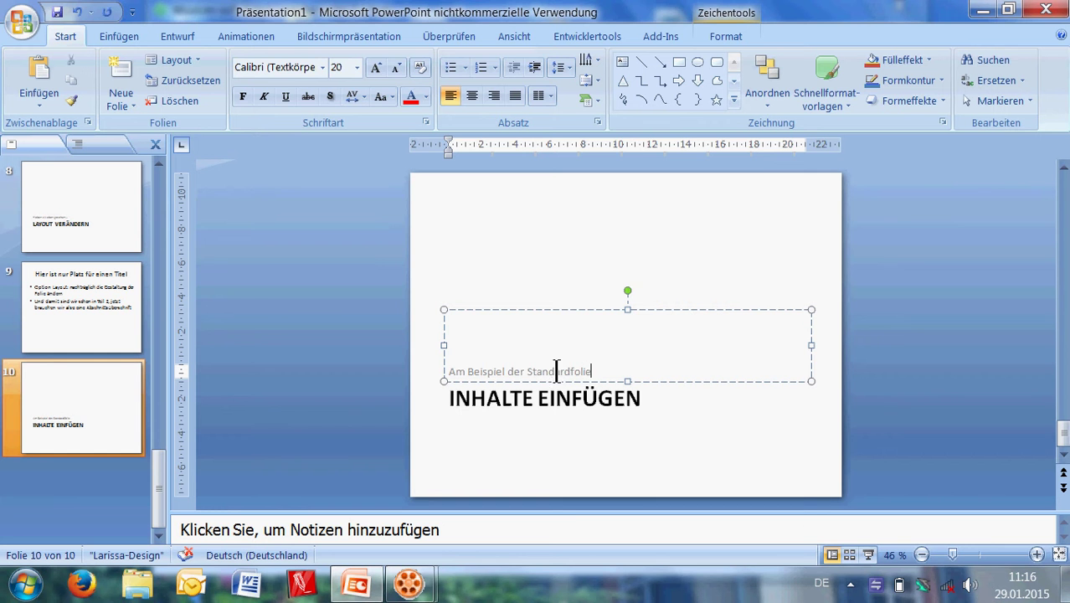
pyautogui.click(109, 406)
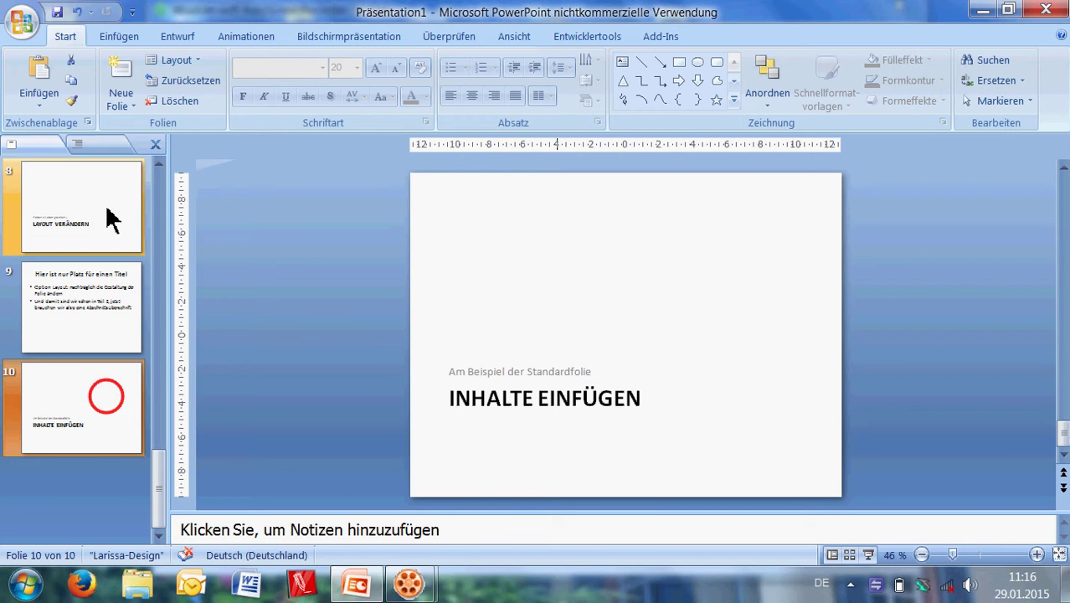
# Add Titel und Inhalt slide 11 titled 'Text' with bullet 'Kennen wir schon'
pyautogui.click(124, 102)
pyautogui.click(285, 201)
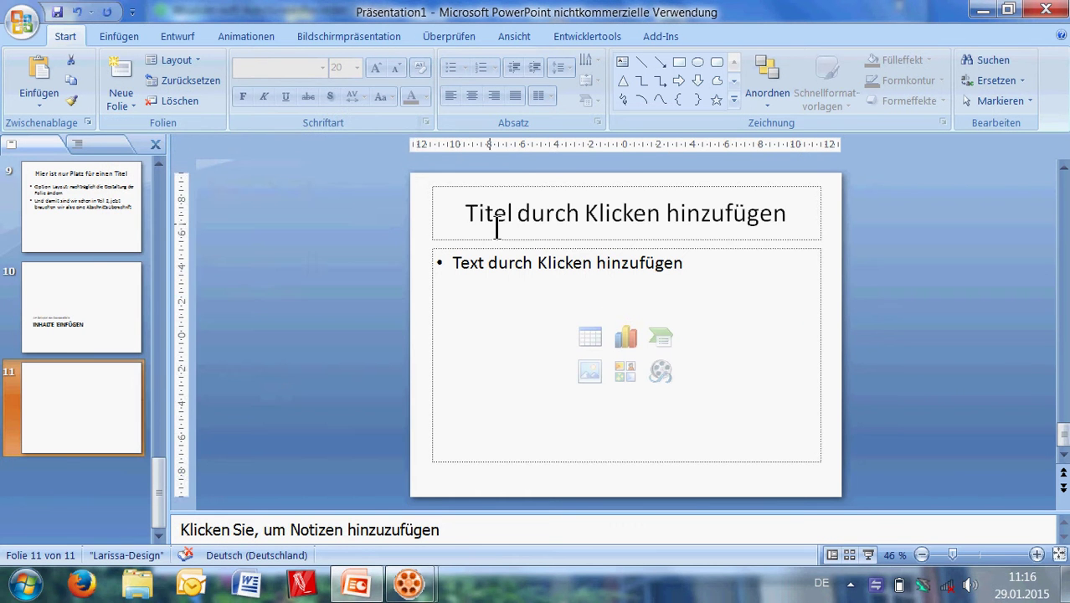
pyautogui.click(523, 220)
pyautogui.write('Text')
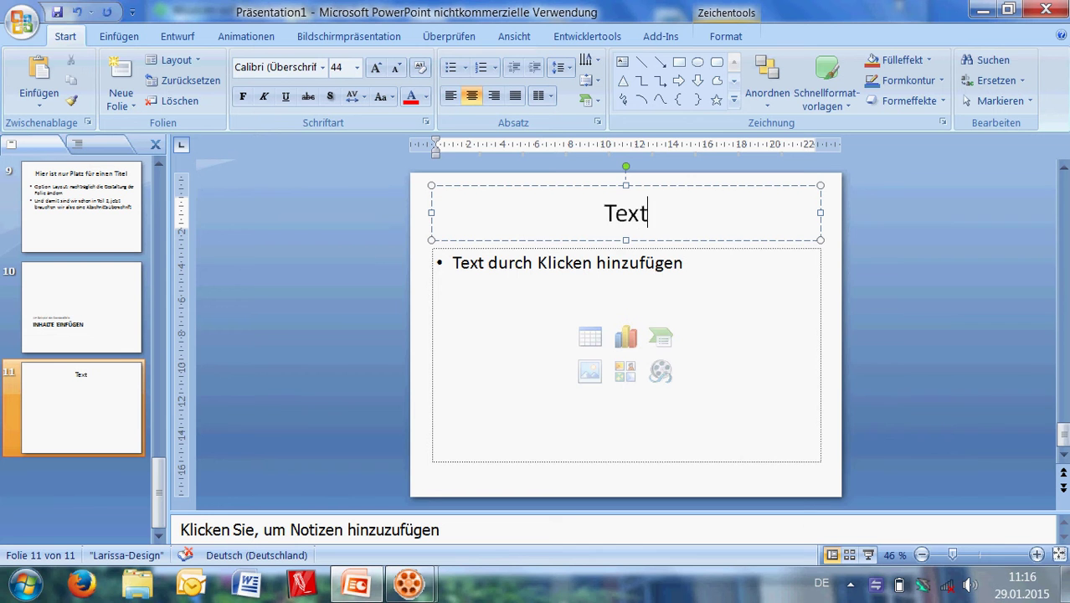
pyautogui.click(493, 270)
pyautogui.write('ken')
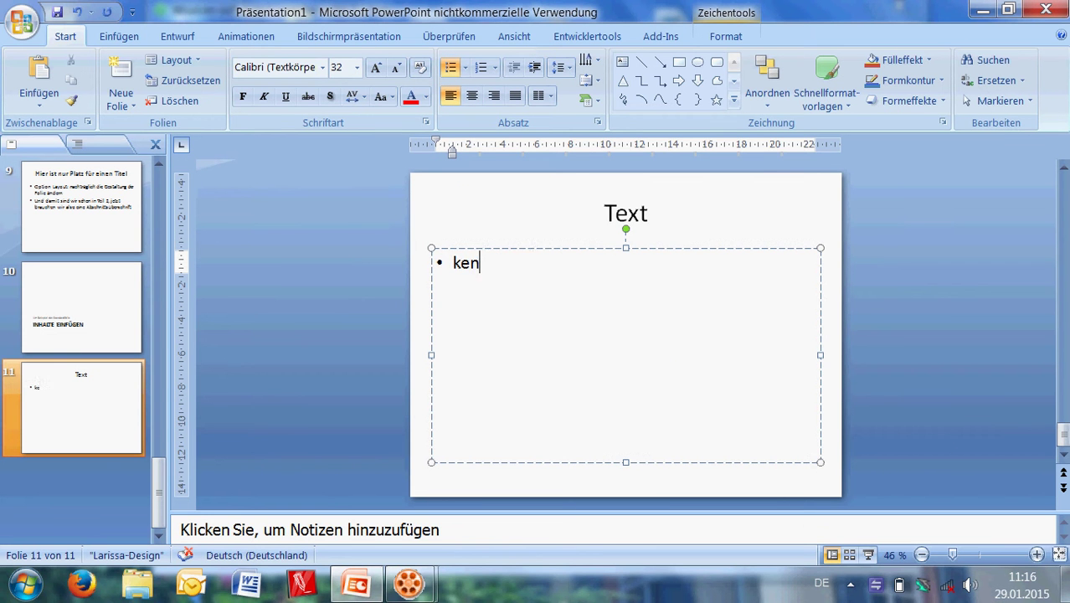
pyautogui.write('Kennen wir sch')
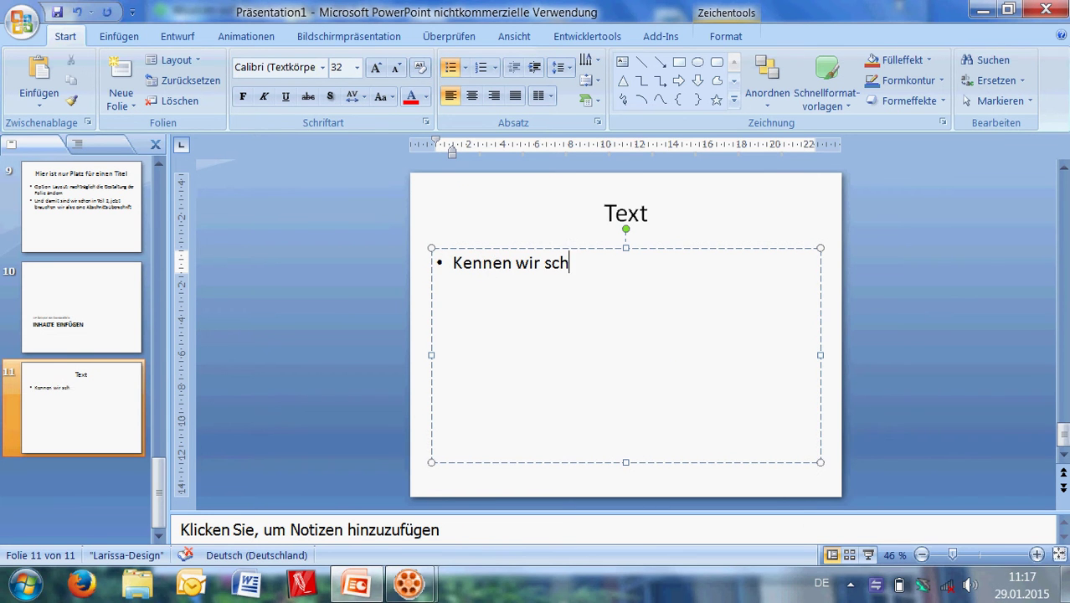
pyautogui.write('on')
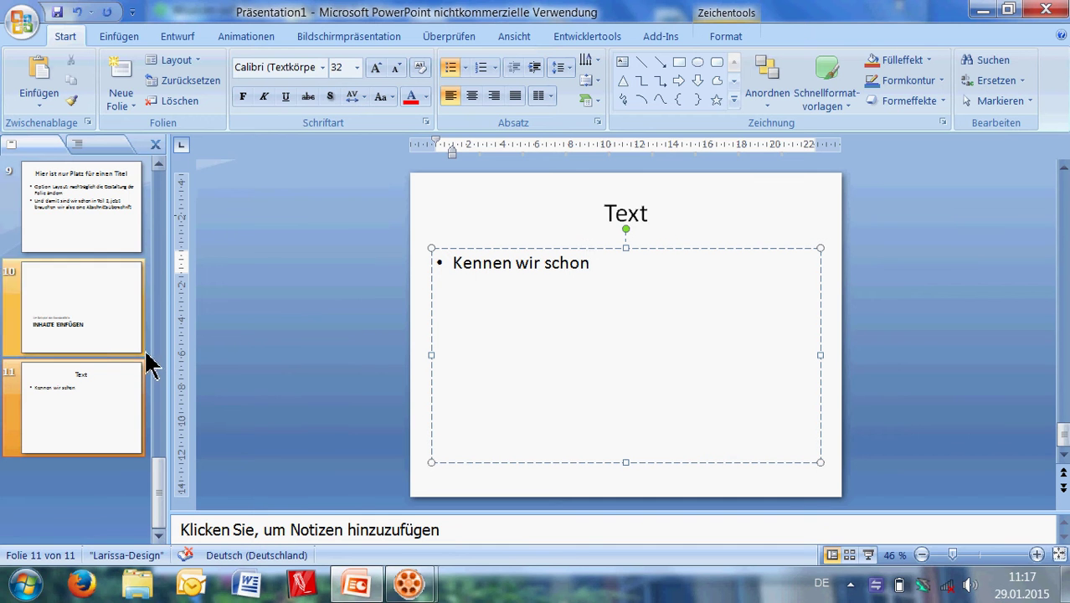
# Add Titel und Inhalt slide 12 titled 'Tabellen'
pyautogui.click(122, 100)
pyautogui.click(269, 181)
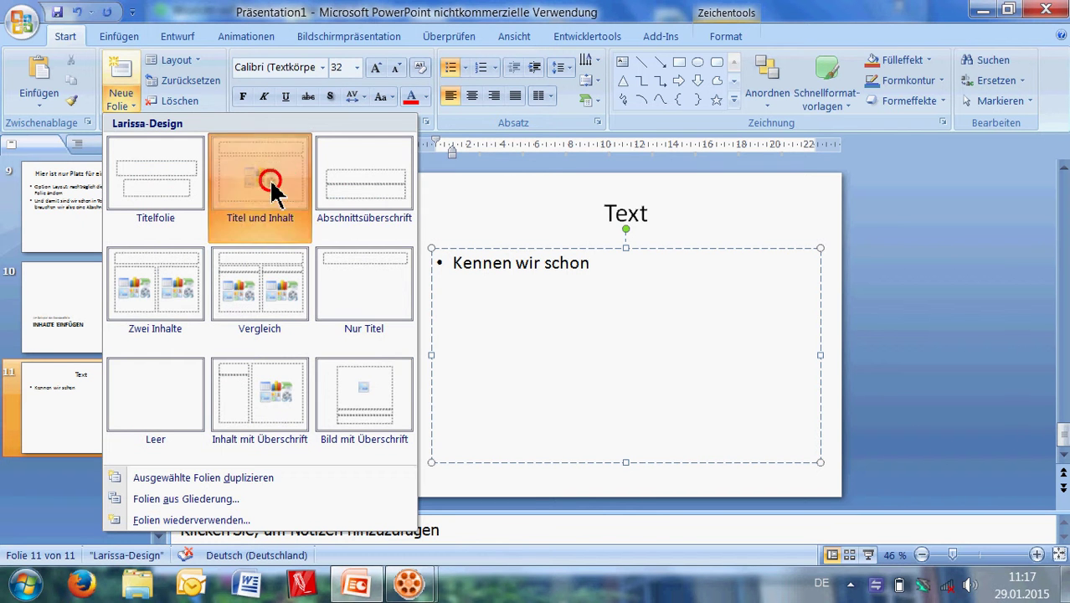
pyautogui.click(551, 219)
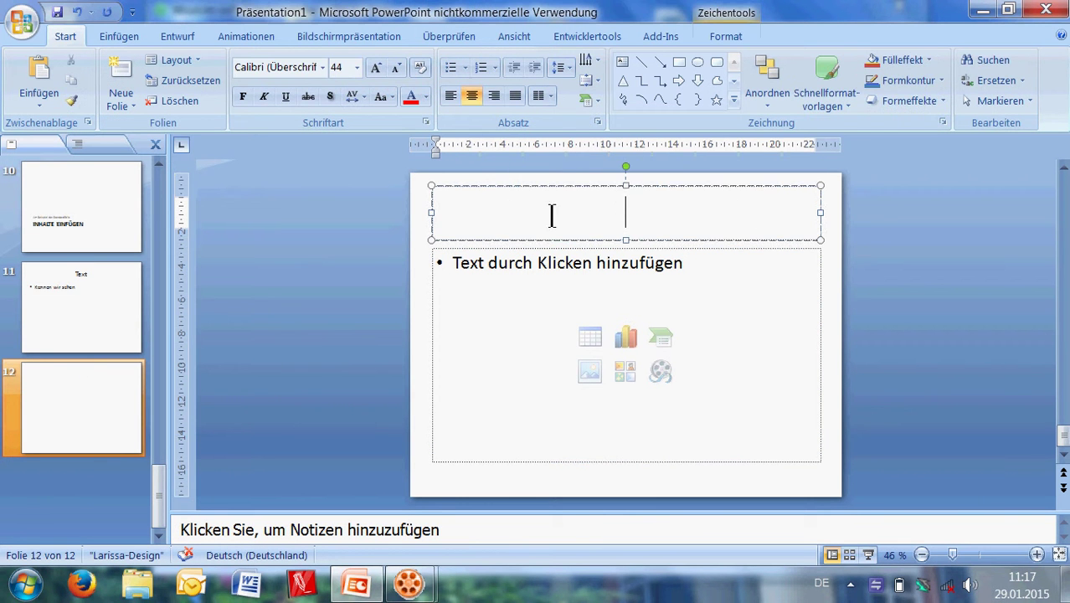
pyautogui.write('Tabellen')
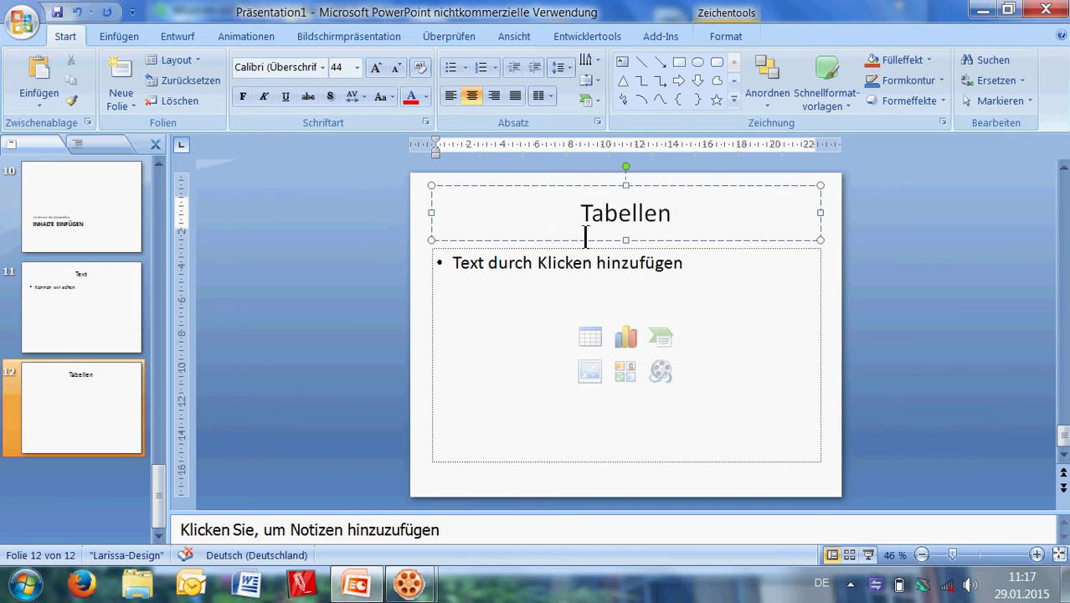
# Insert a 4×4 table into the Tabellen slide's content area
pyautogui.click(590, 337)
pyautogui.click(618, 274)
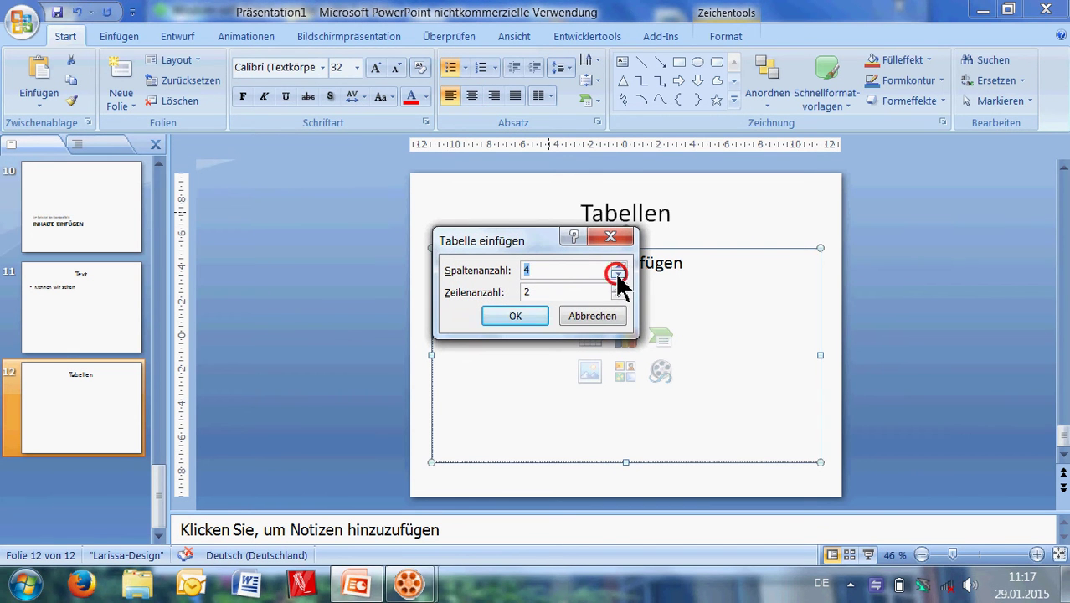
pyautogui.click(618, 288)
pyautogui.click(618, 288)
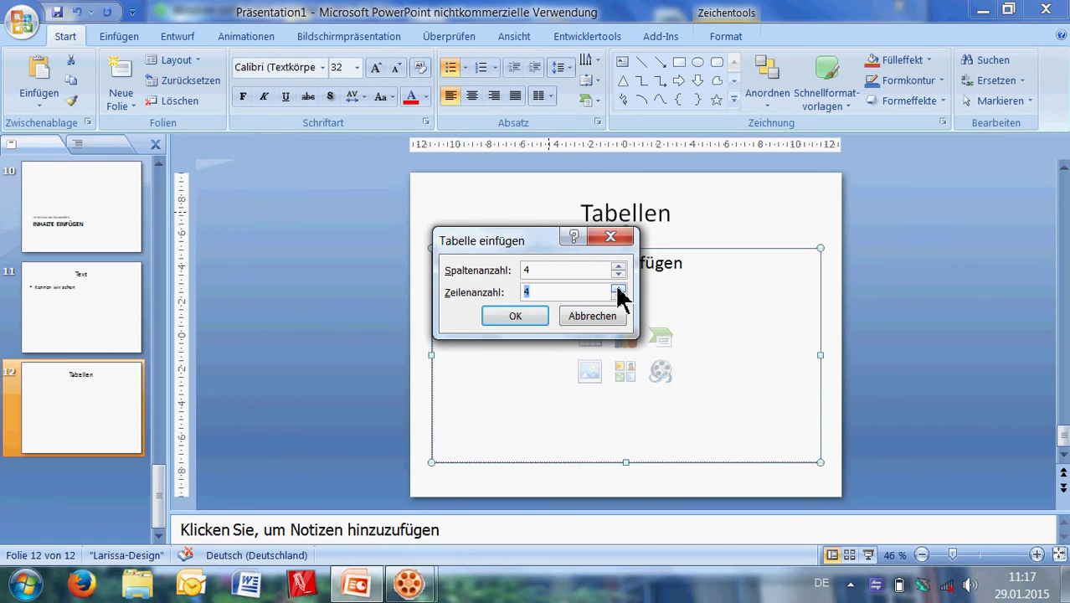
pyautogui.click(517, 316)
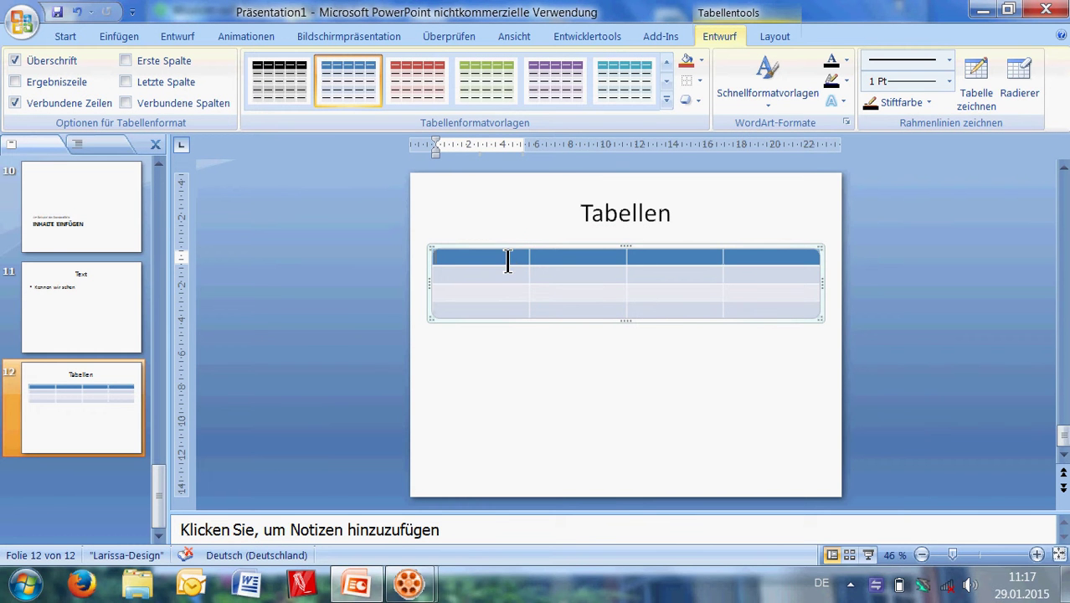
# Fill the header row with So, Einfach, Geht and das
pyautogui.write('So')
pyautogui.press('Tab')
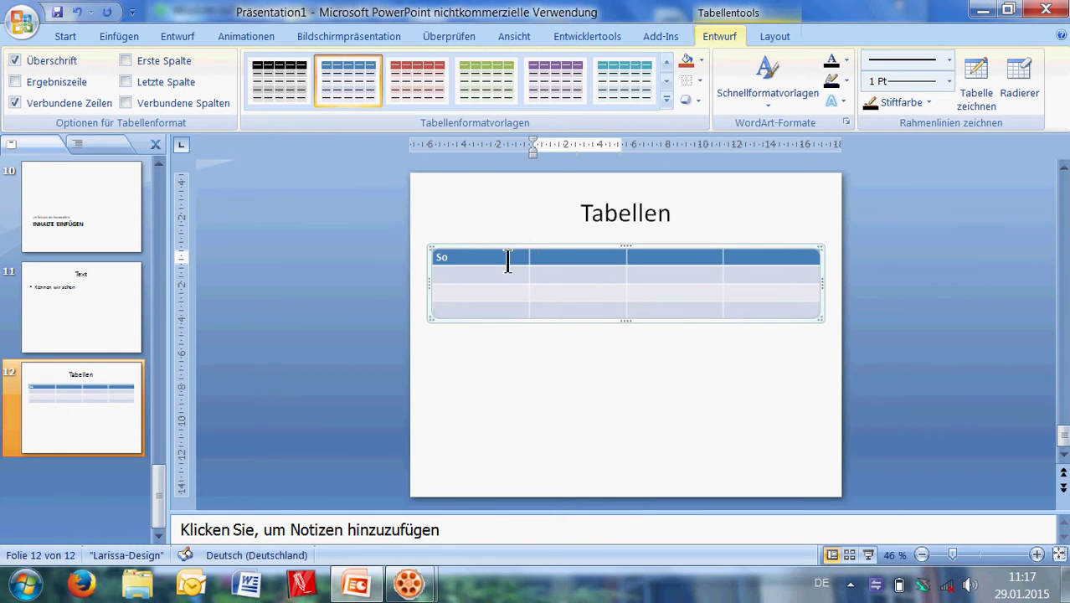
pyautogui.write('einfach')
pyautogui.press('Tab')
pyautogui.write('g')
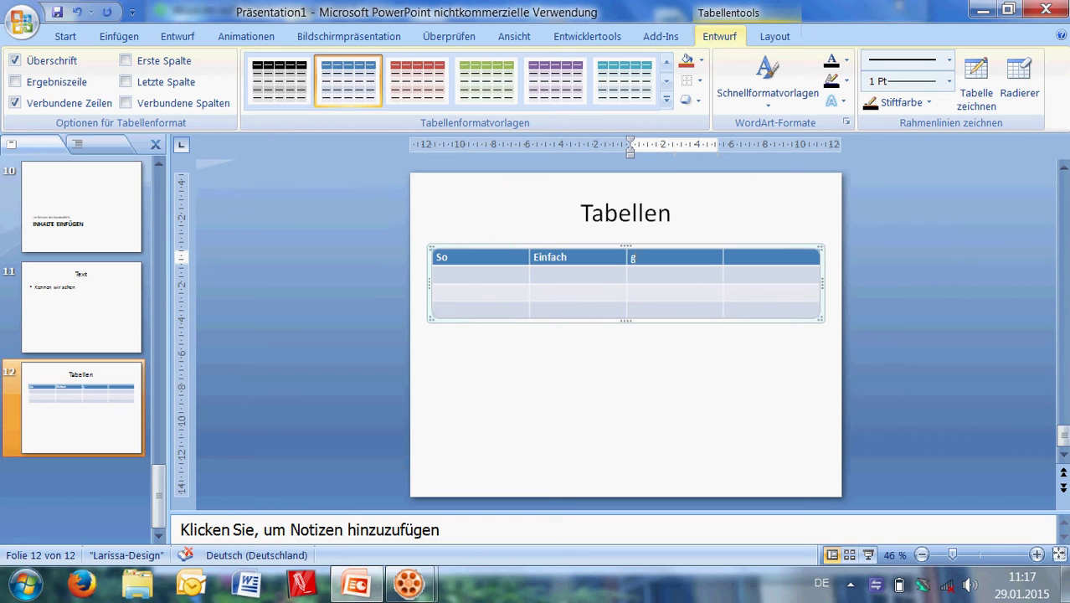
pyautogui.press('Tab')
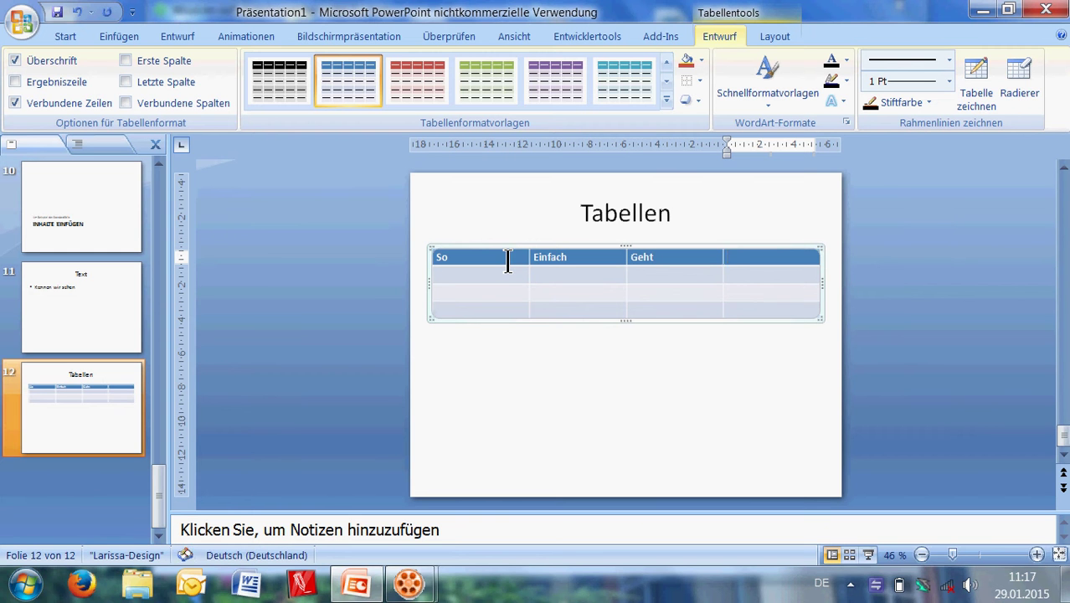
pyautogui.write('das')
# Undo the automatic capitalisation so the headers read einfach and geht
pyautogui.click(555, 272)
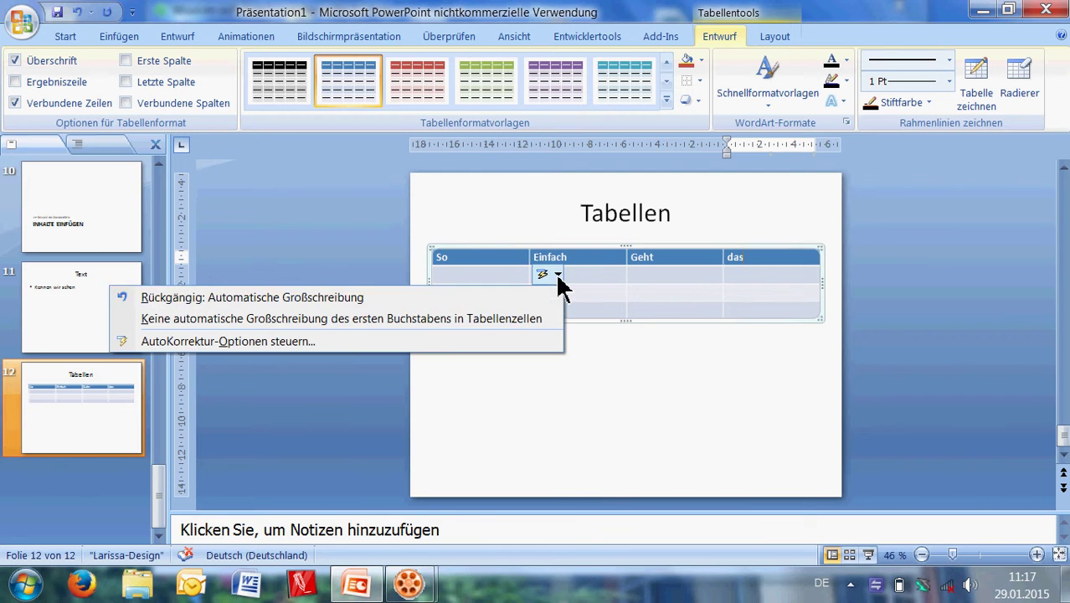
pyautogui.click(513, 318)
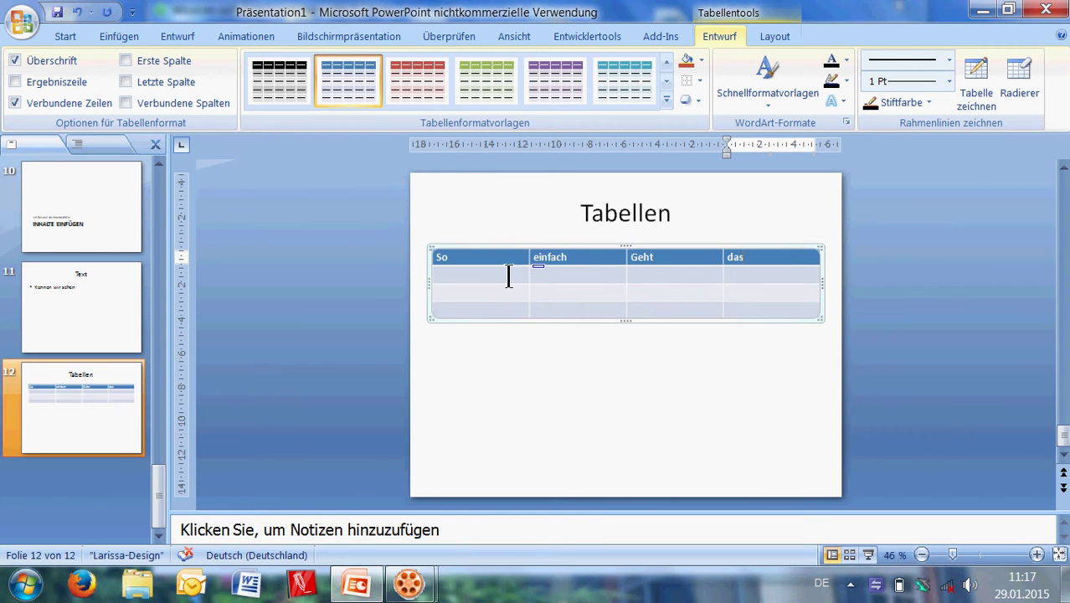
pyautogui.click(639, 265)
pyautogui.moveTo(643, 257)
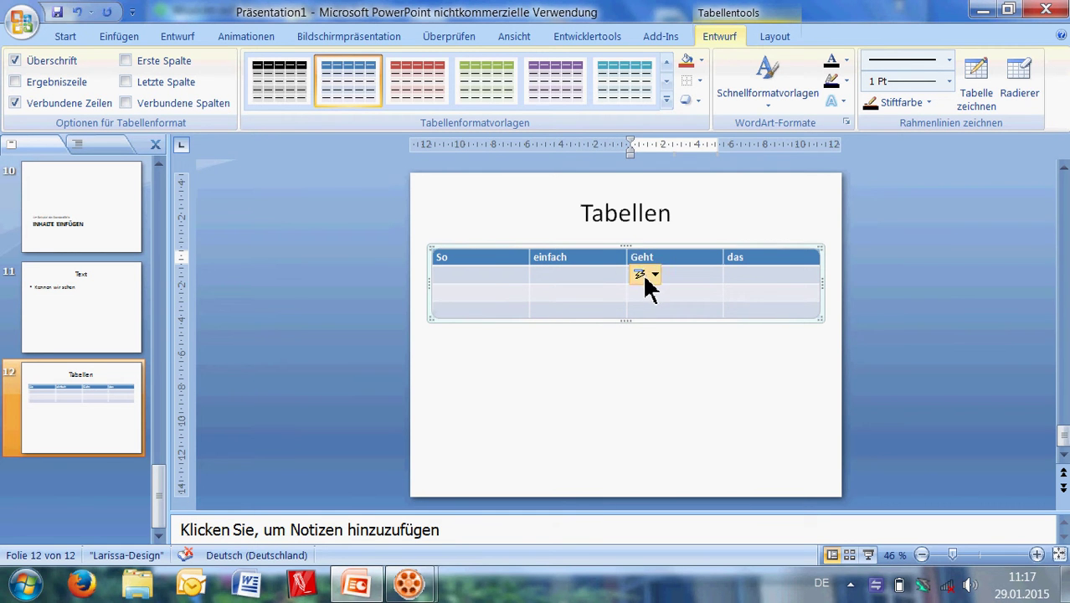
pyautogui.click(654, 273)
pyautogui.click(586, 318)
pyautogui.click(654, 272)
pyautogui.click(627, 319)
# Change das to das! and enter So and erstellt in the second row
pyautogui.click(782, 262)
pyautogui.write('!')
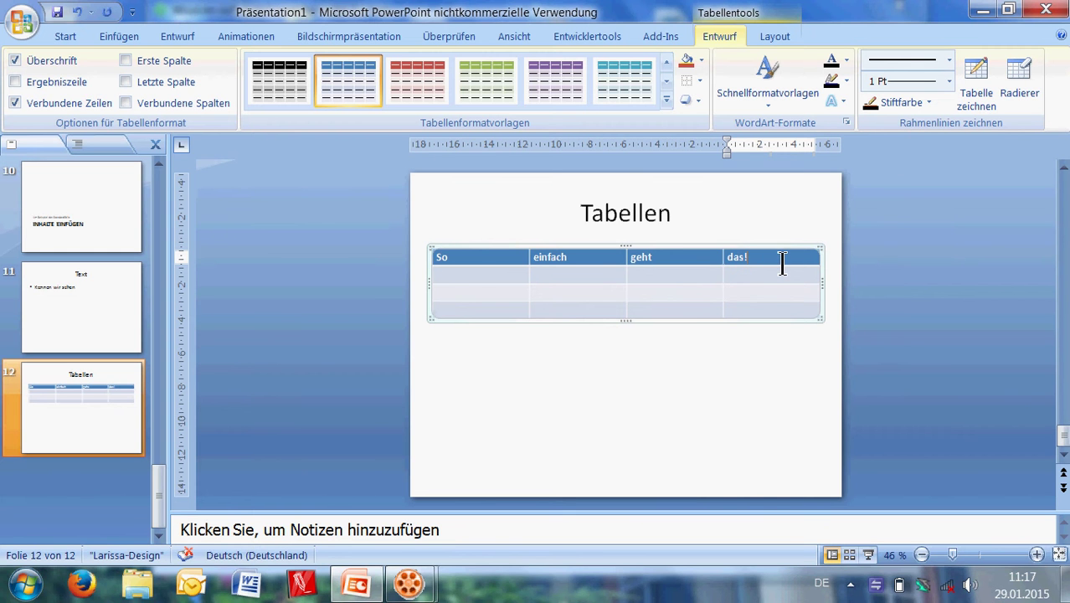
pyautogui.click(474, 274)
pyautogui.write('So er')
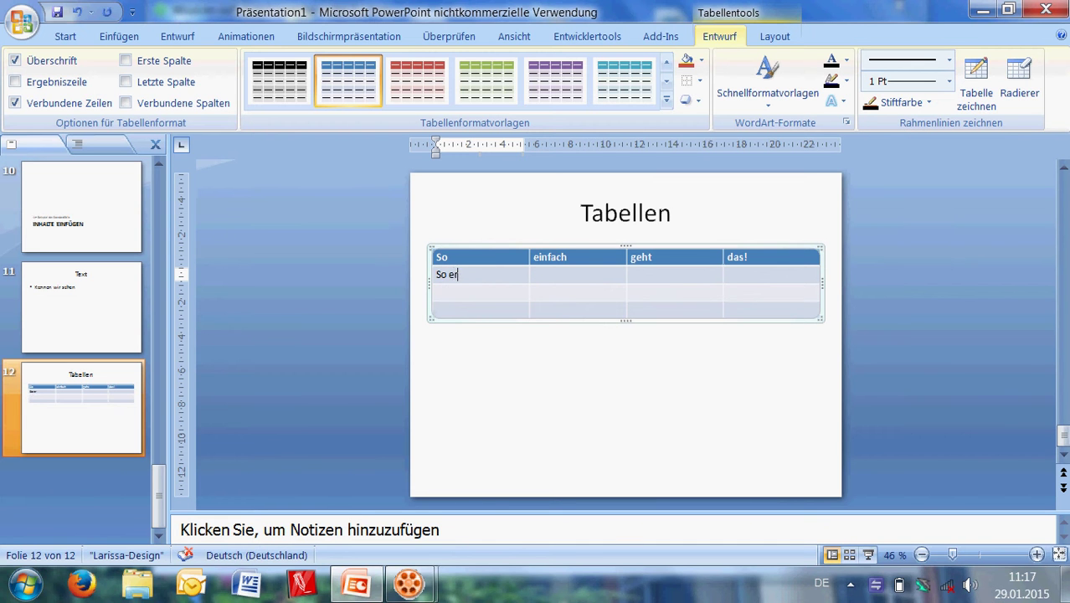
pyautogui.write('ste')
pyautogui.click(544, 273)
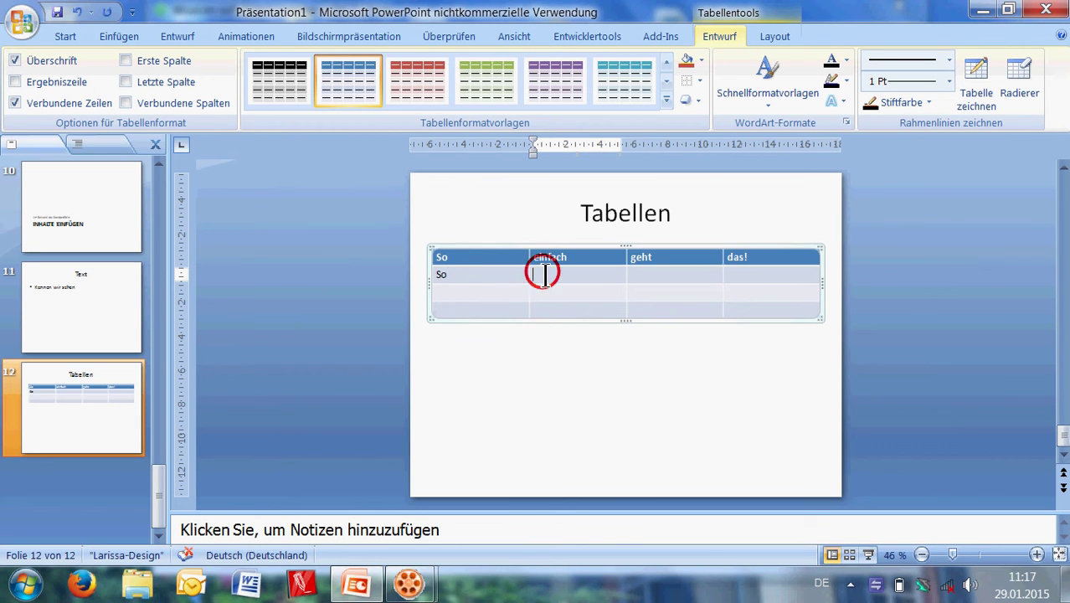
pyautogui.write('erstellt')
pyautogui.click(643, 279)
# Enter man and eine in row two and add a fifth column on the right
pyautogui.write('mar')
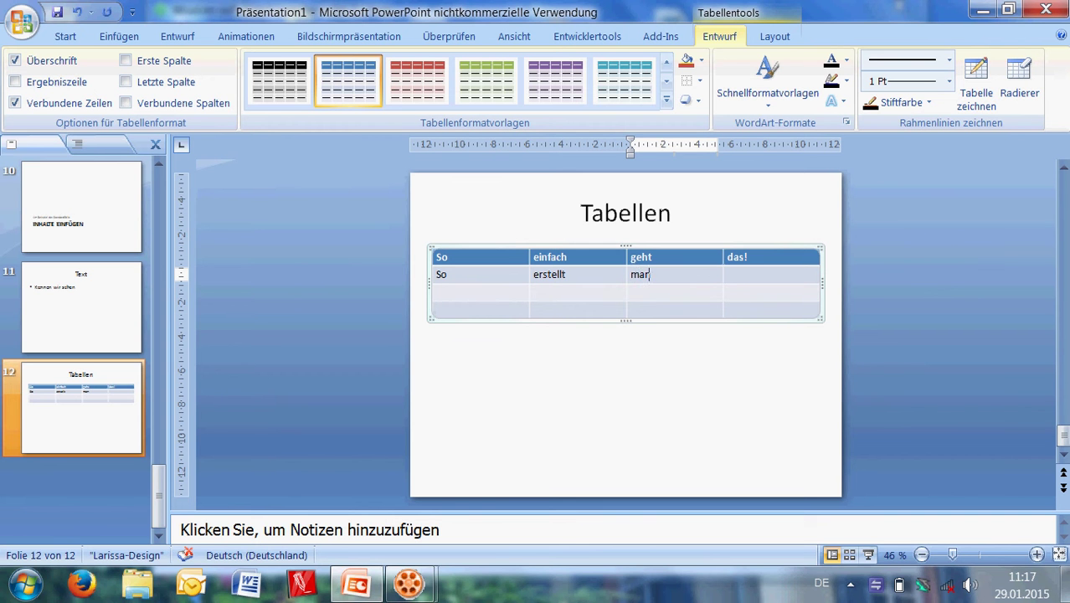
pyautogui.click(744, 279)
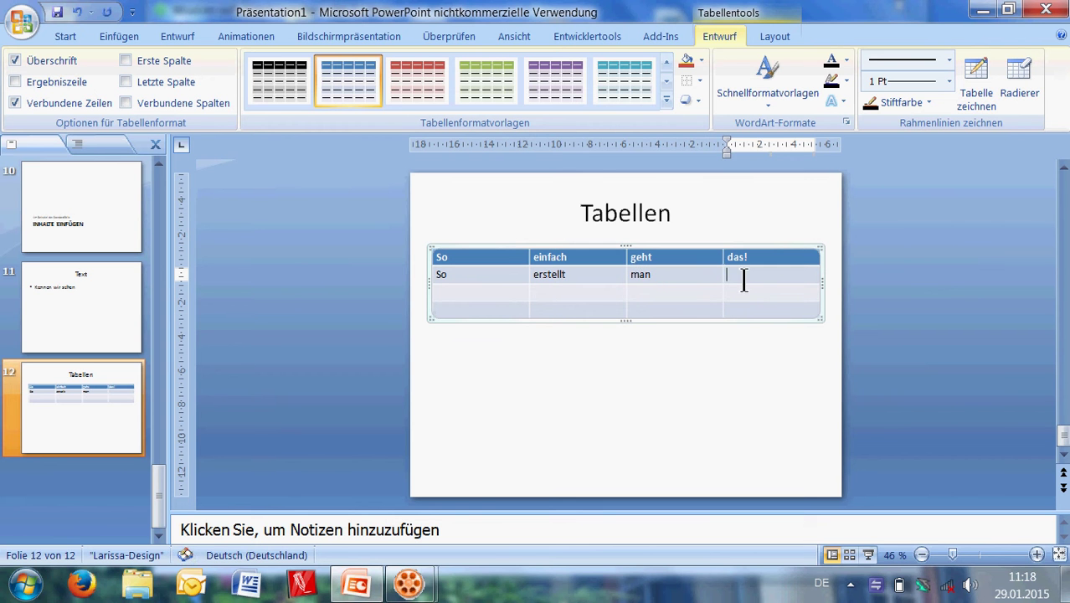
pyautogui.write('eine')
pyautogui.click(768, 37)
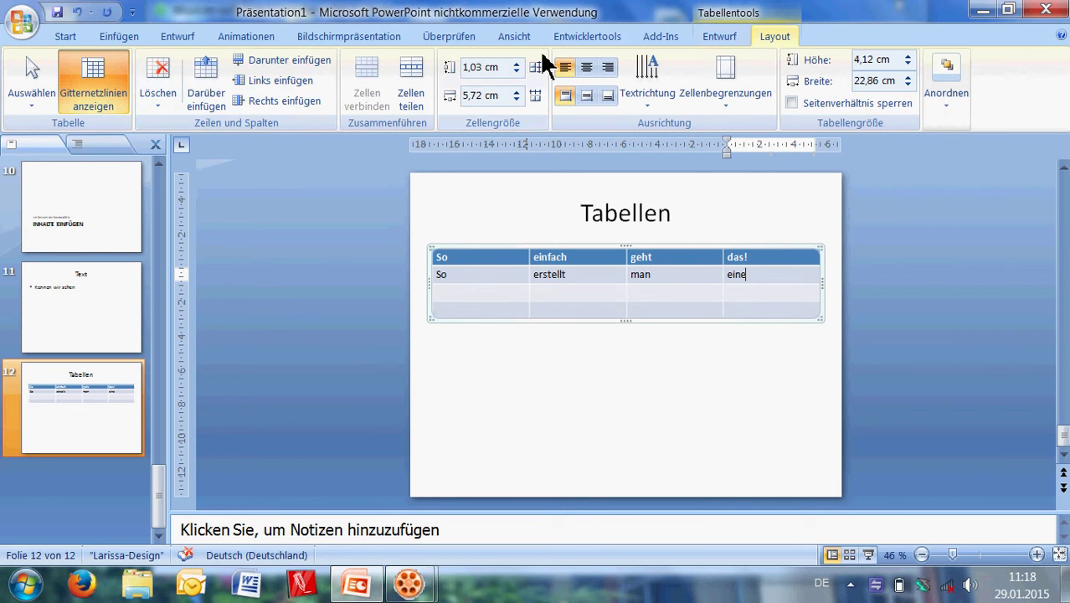
pyautogui.click(284, 101)
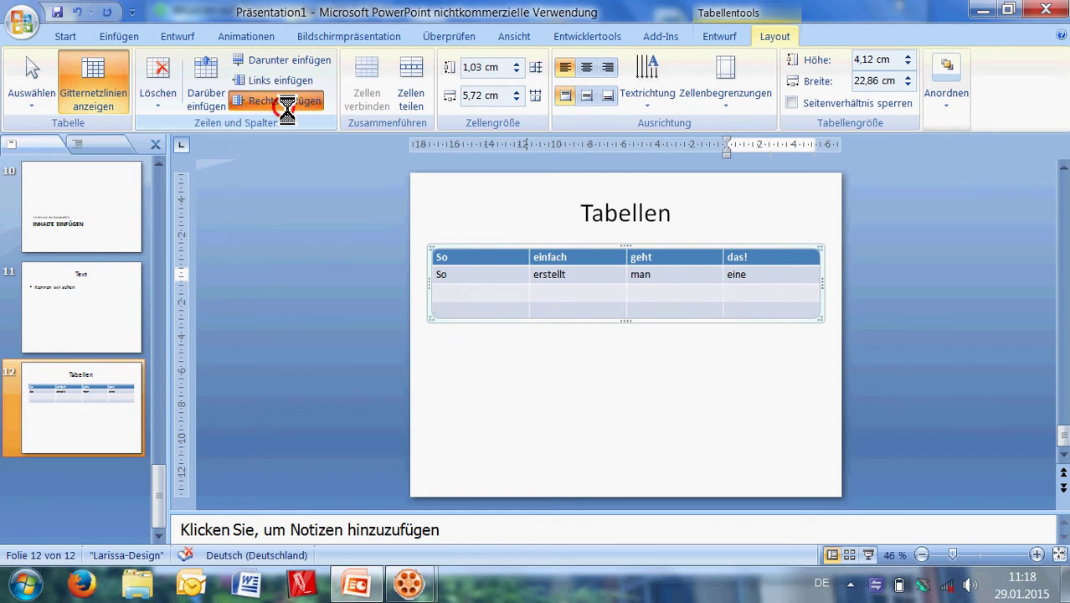
# Move 'Tabelle' from the new header cell into the cell below and append '!'
pyautogui.write('Tabel')
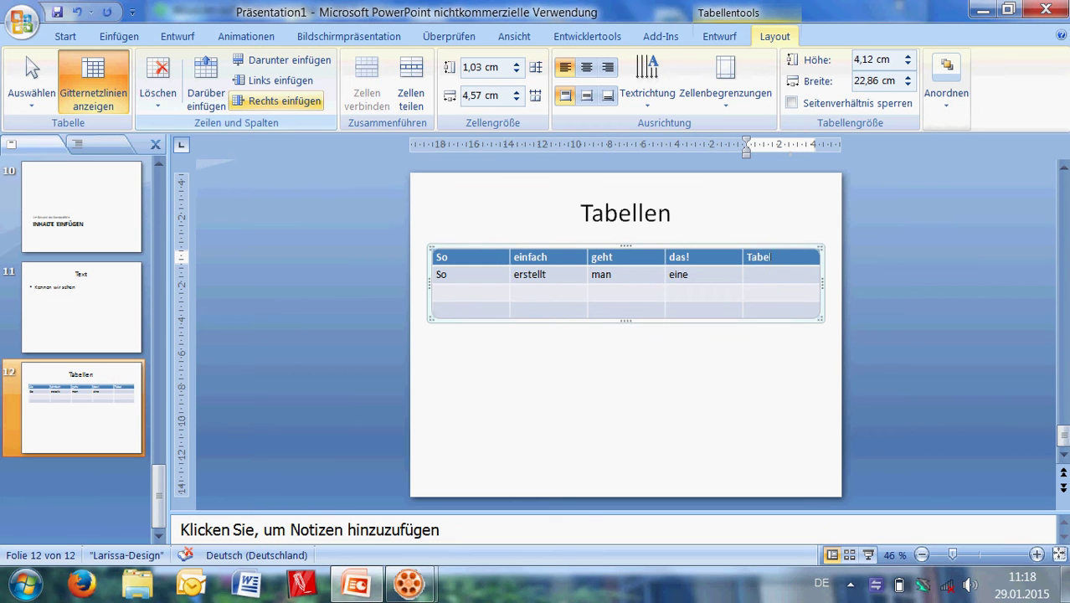
pyautogui.write('le')
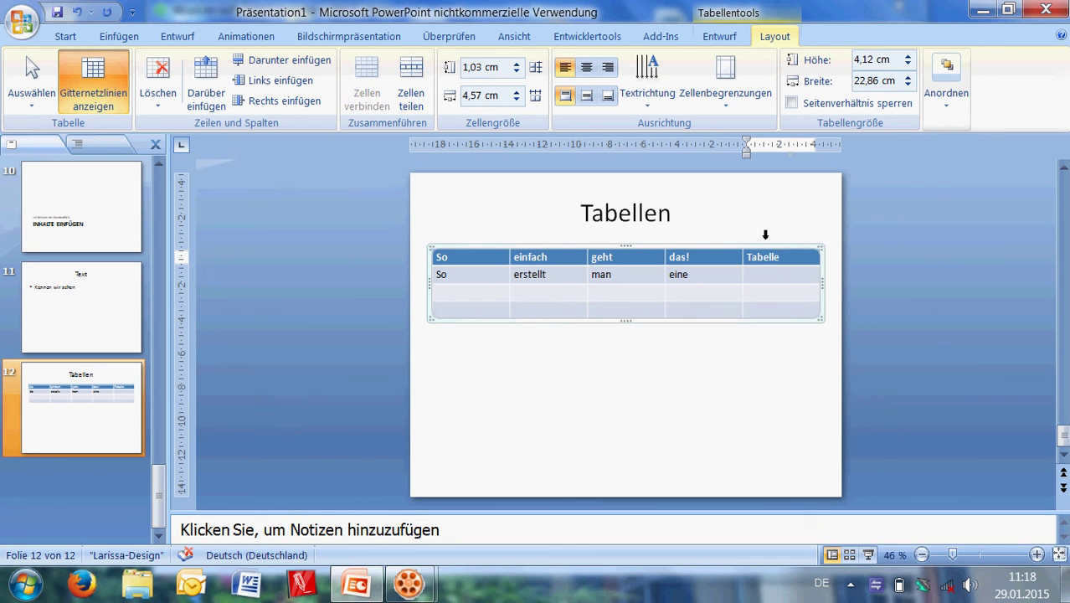
pyautogui.moveTo(785, 261); pyautogui.dragTo(753, 264)
pyautogui.hotkey('ctrl', 'c')
pyautogui.rightClick(758, 259)
pyautogui.click(799, 269)
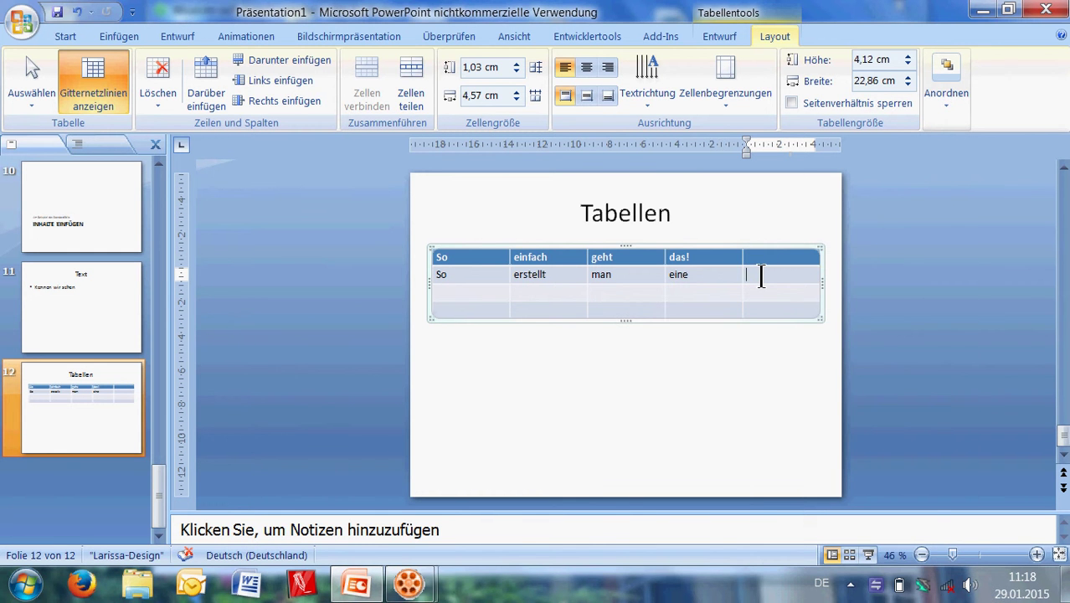
pyautogui.rightClick(761, 277)
pyautogui.click(804, 287)
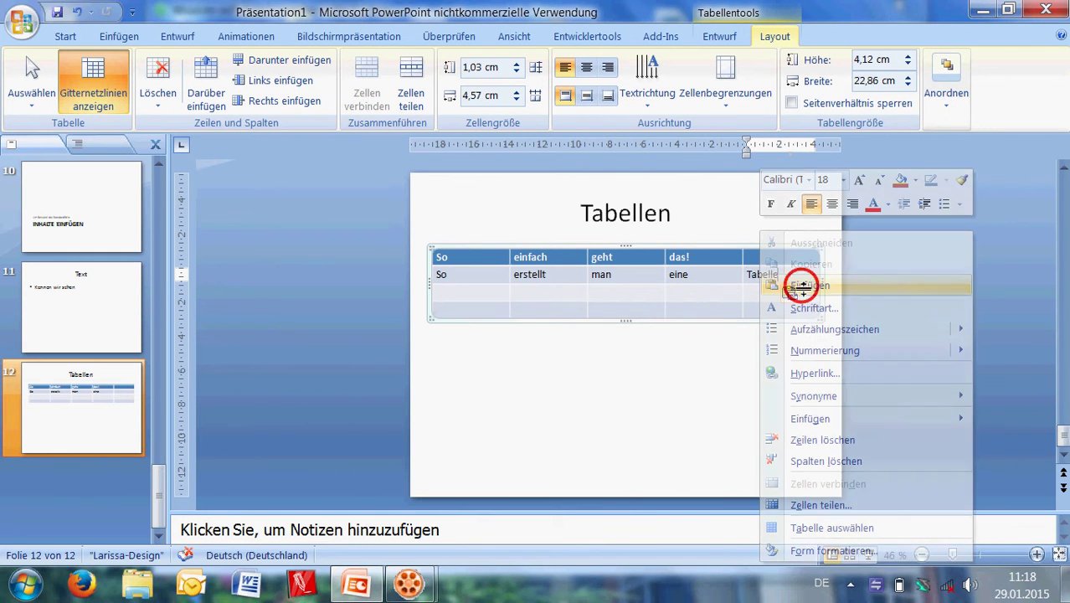
pyautogui.write('!')
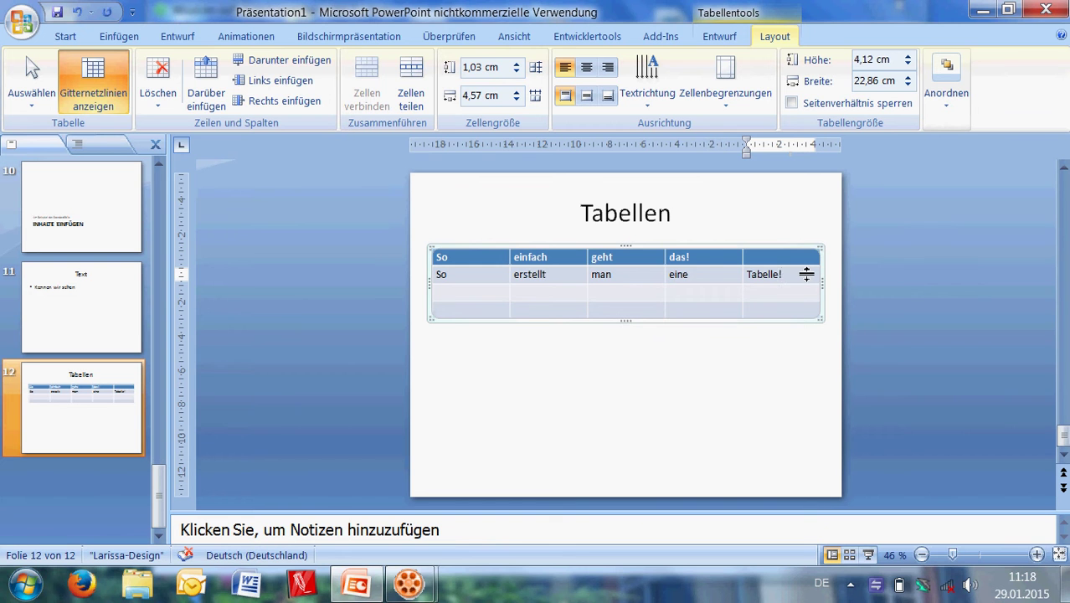
# Insert an empty row above, then below, the So erstellt row, deleting each again
pyautogui.click(216, 74)
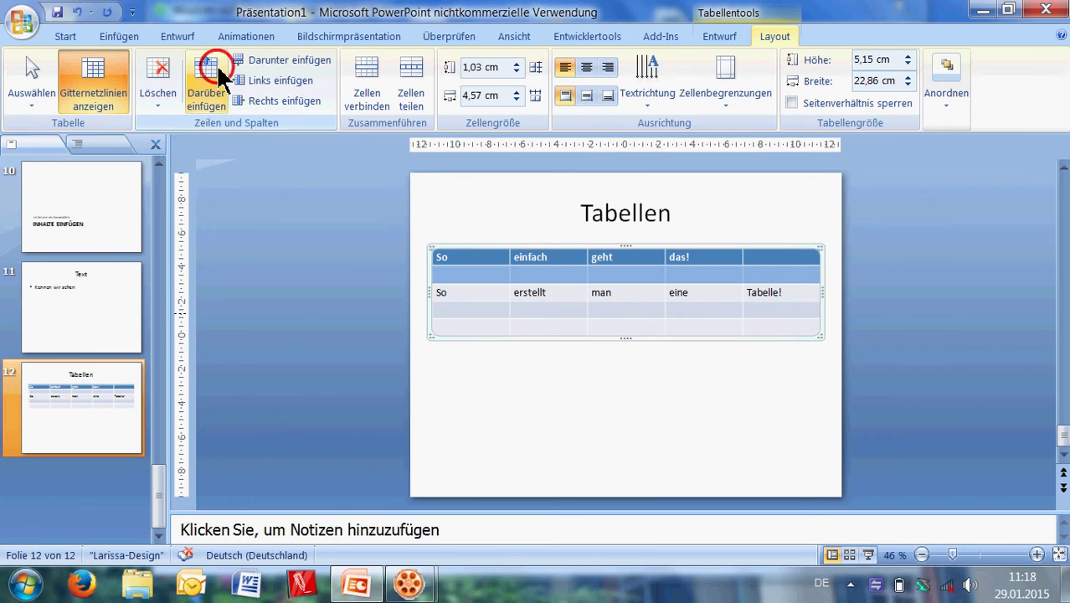
pyautogui.click(159, 104)
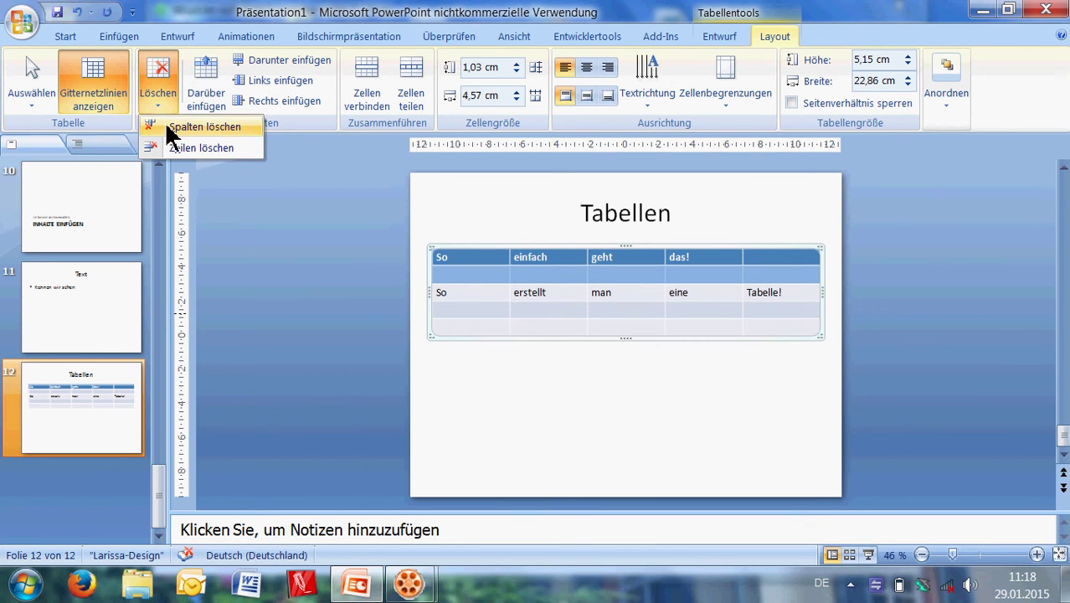
pyautogui.click(169, 151)
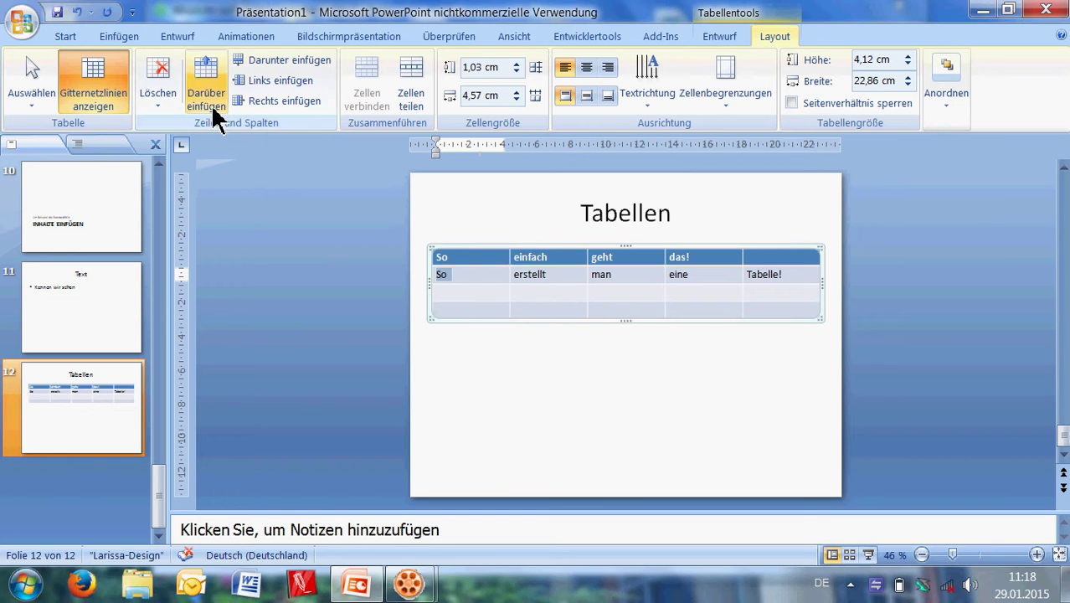
pyautogui.click(274, 62)
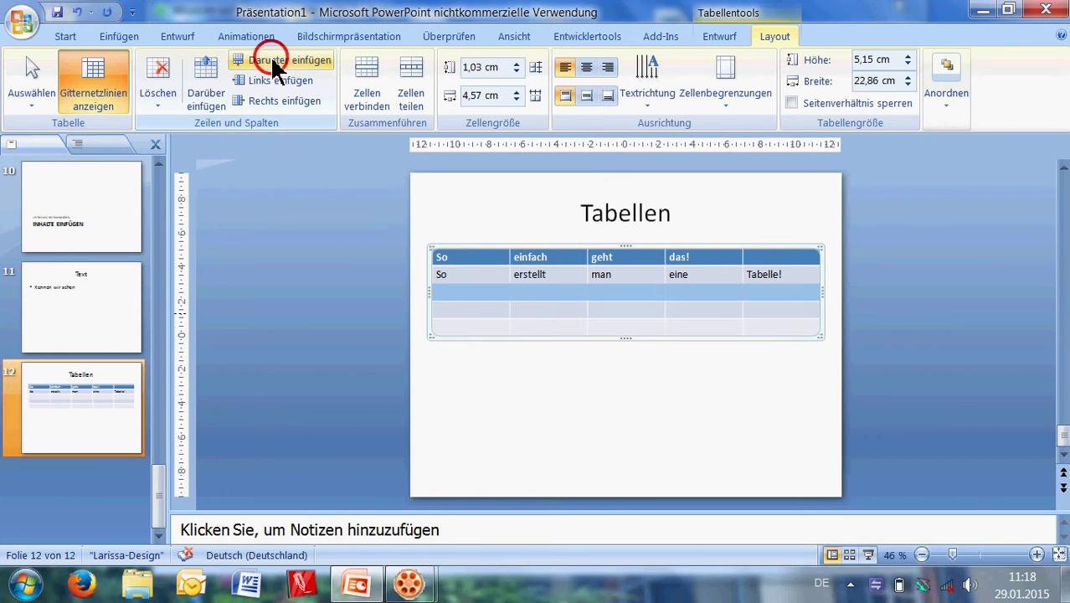
pyautogui.click(159, 102)
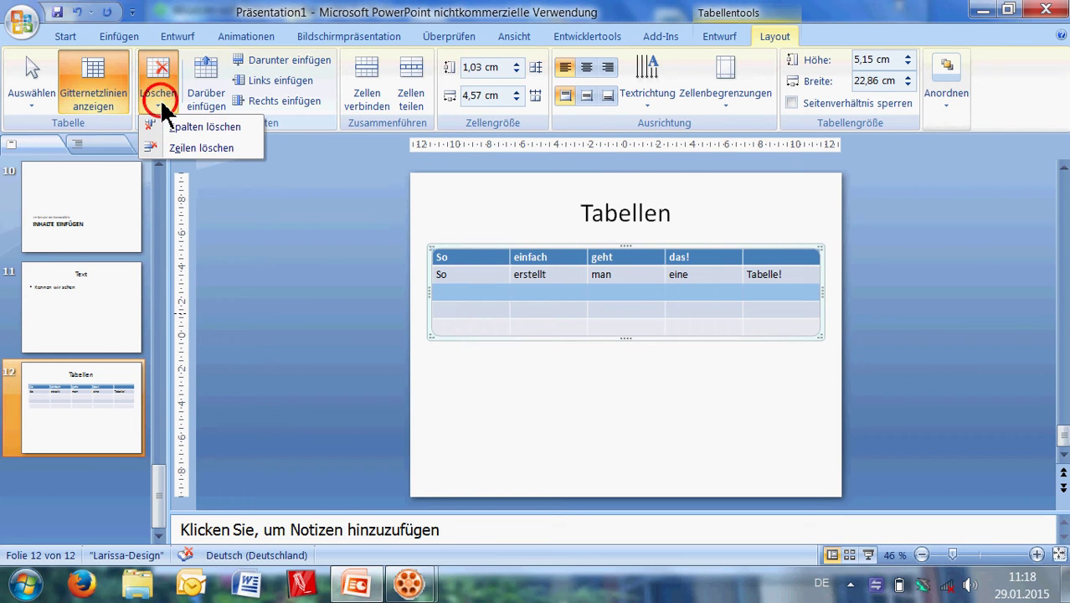
pyautogui.click(180, 157)
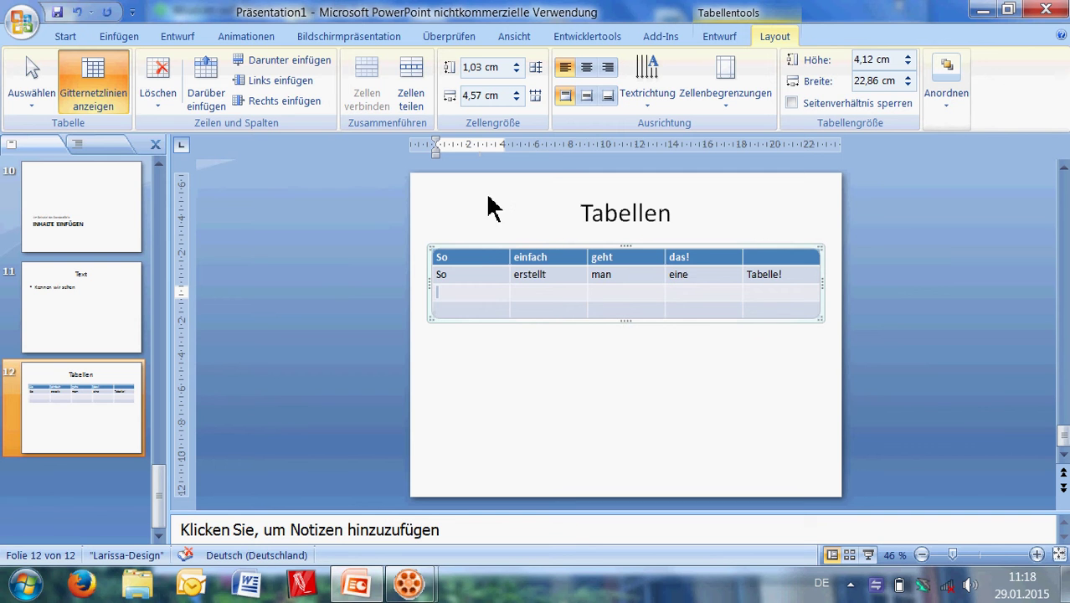
# Insert an empty column on the table's left and delete it again
pyautogui.click(281, 82)
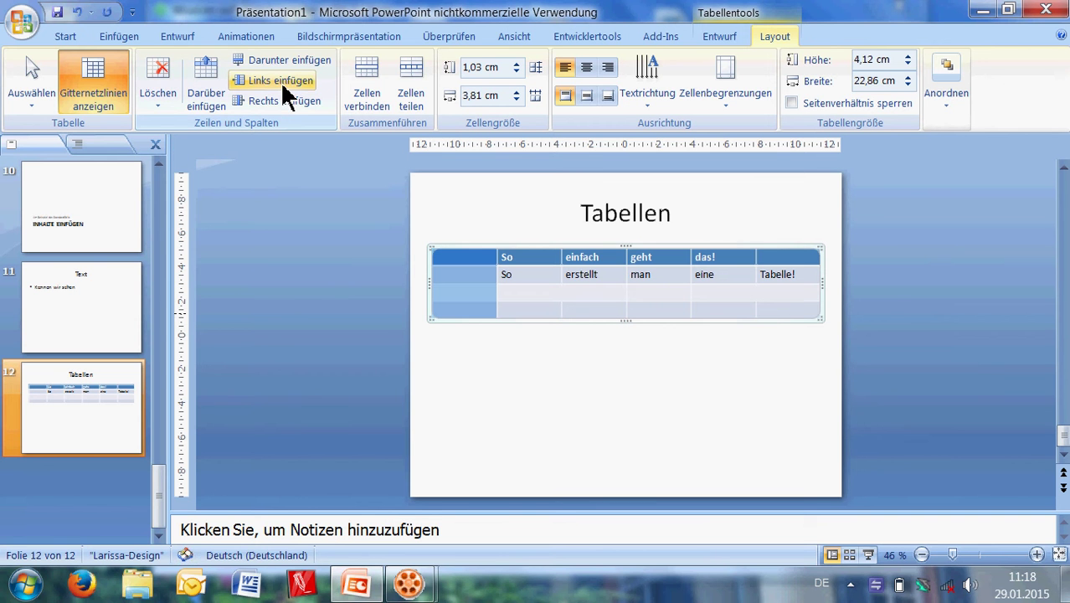
pyautogui.click(158, 100)
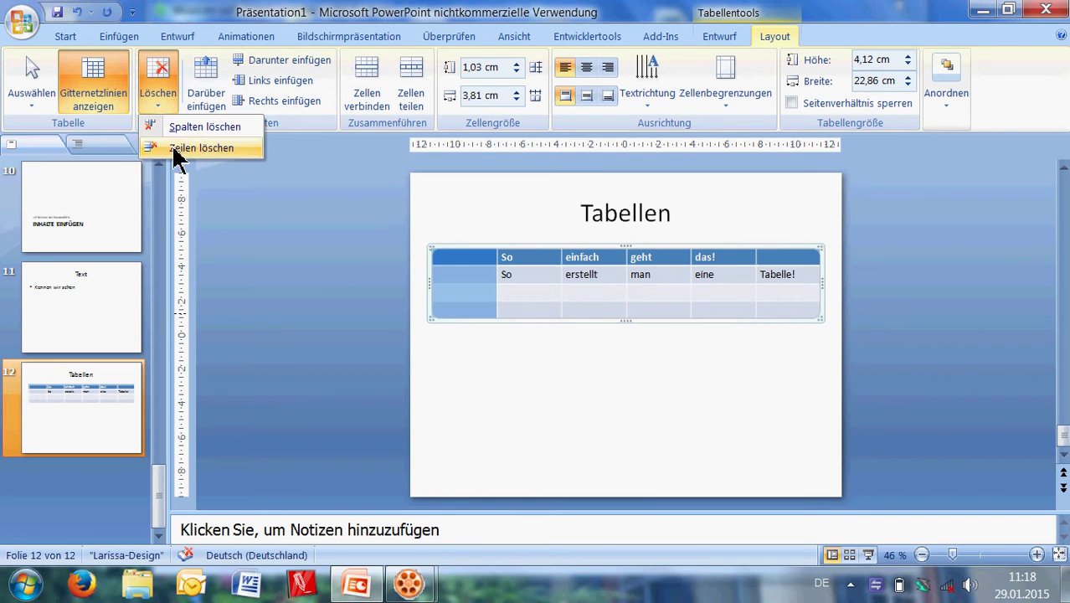
pyautogui.click(186, 128)
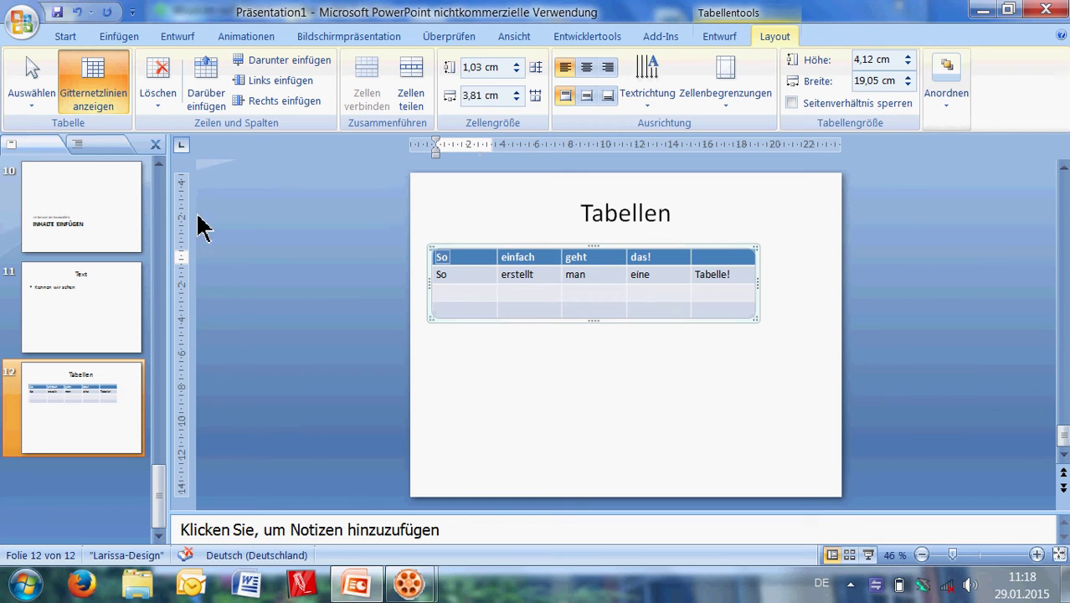
pyautogui.click(61, 36)
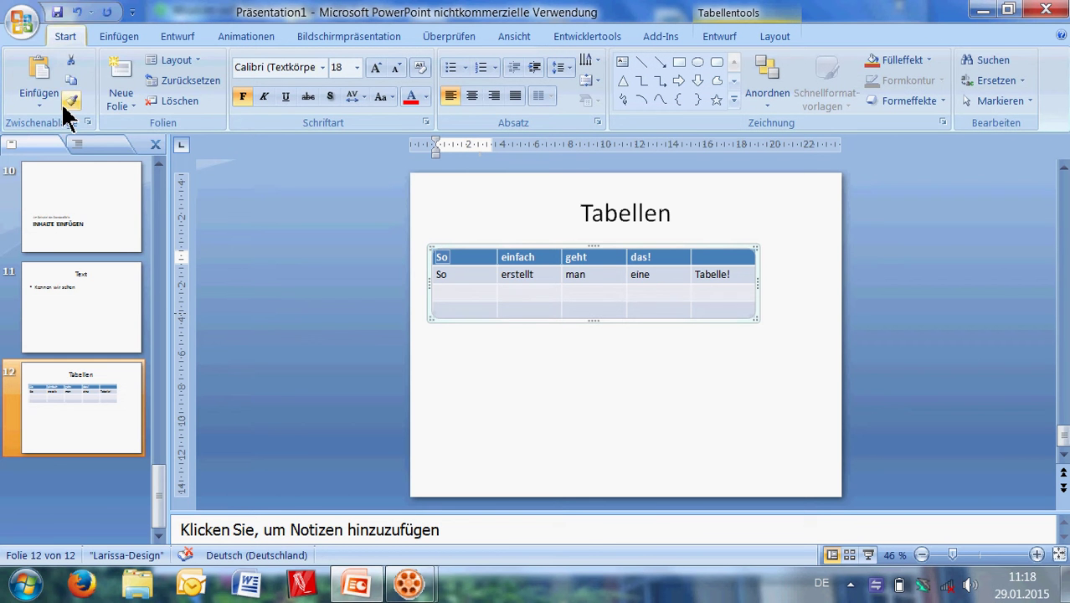
# Add a Titel und Inhalt slide titled 'Diagramm' holding a default Gruppierte Säulen chart
pyautogui.click(129, 96)
pyautogui.click(258, 164)
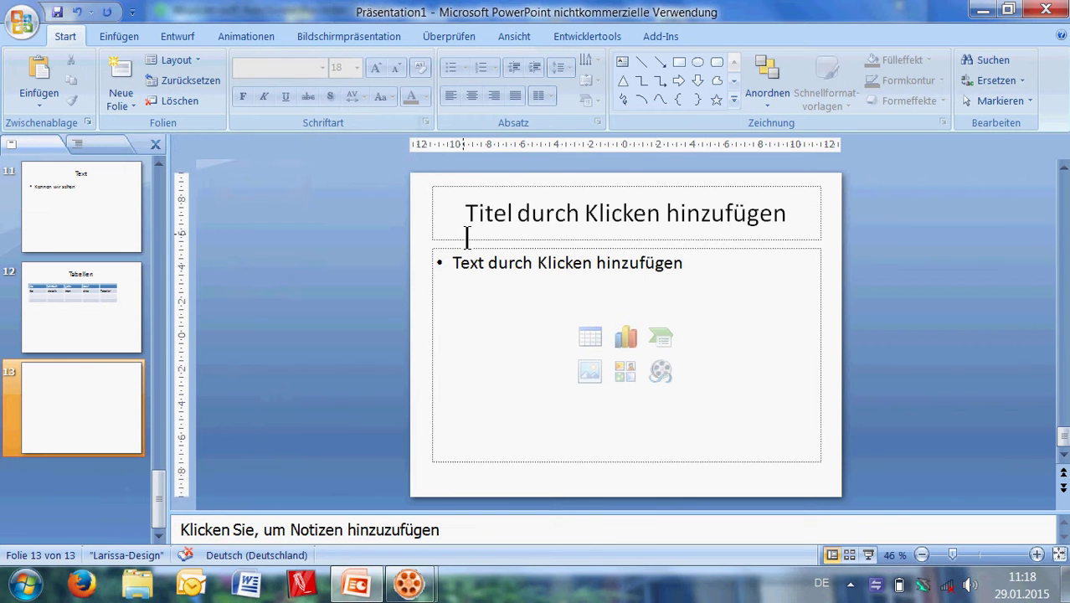
pyautogui.click(528, 216)
pyautogui.write('Diag')
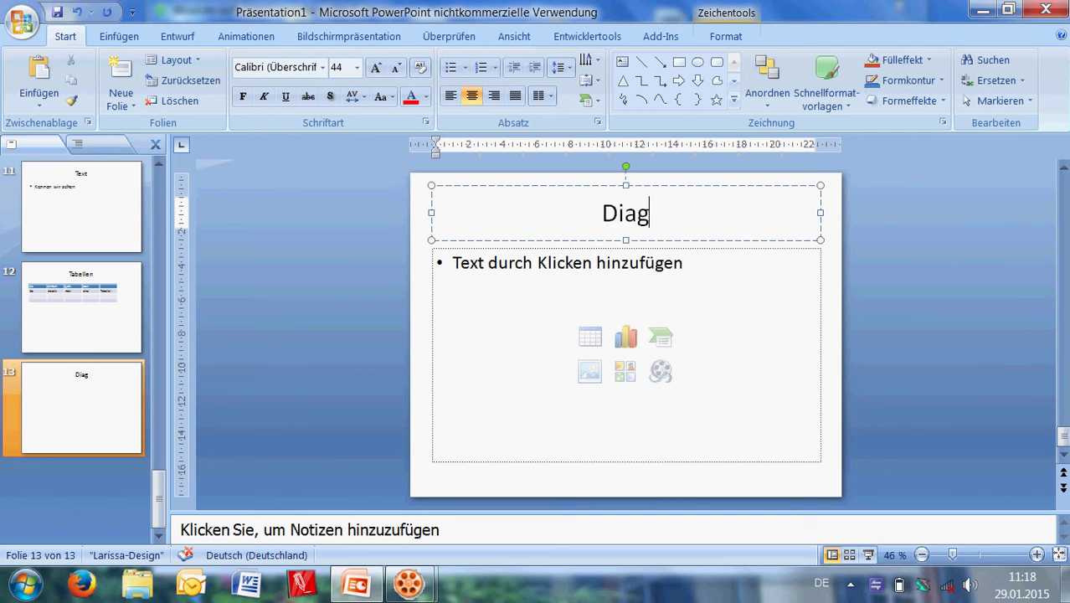
pyautogui.write('ramm')
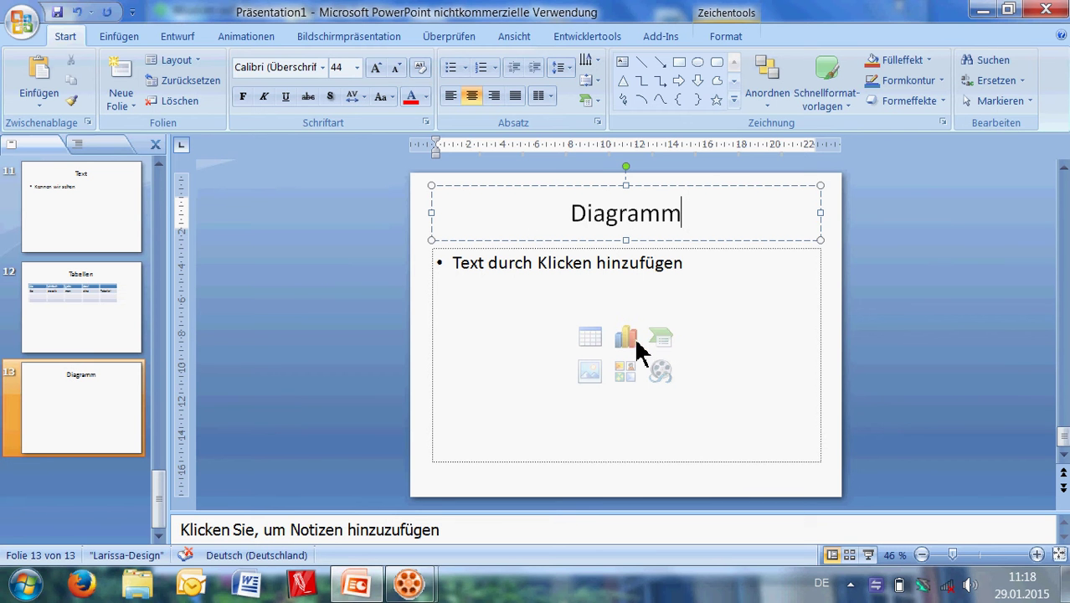
pyautogui.click(628, 339)
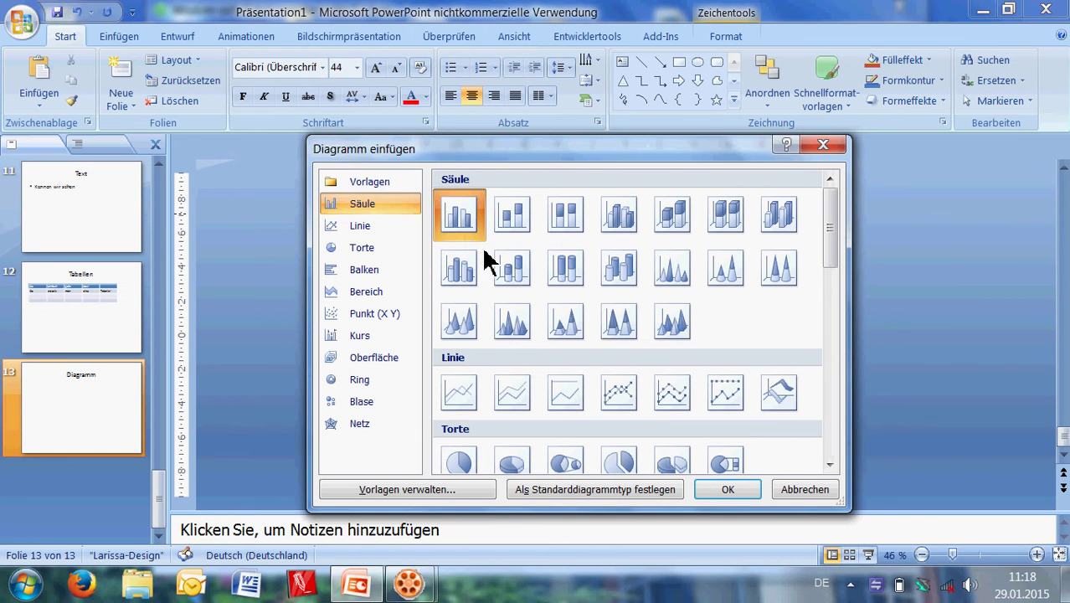
pyautogui.click(718, 487)
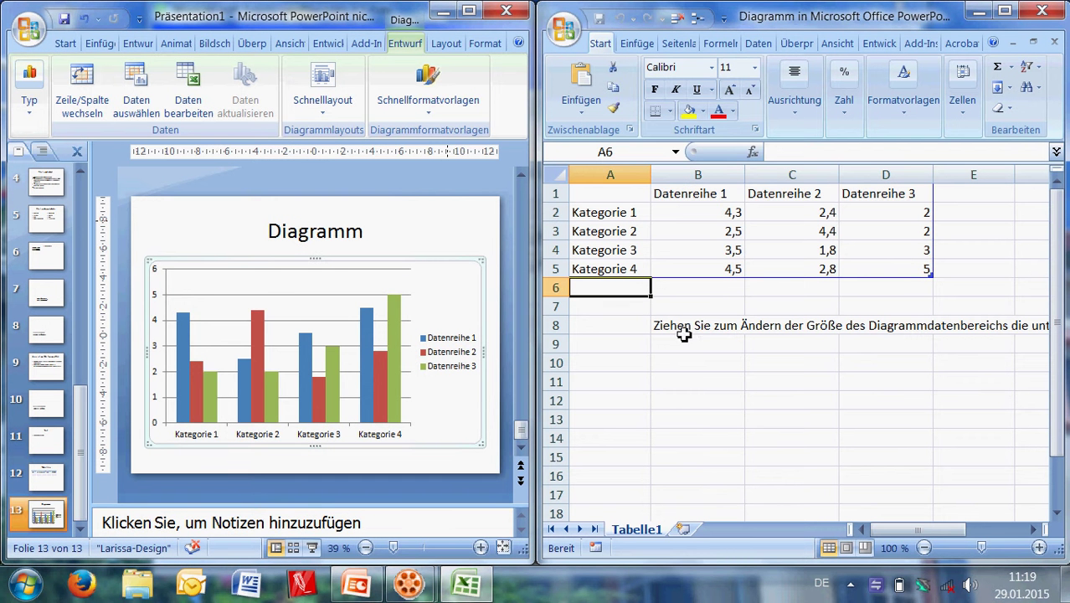
# Rename the three series headers in B1:D1 to blau, rot and grün
pyautogui.click(670, 193)
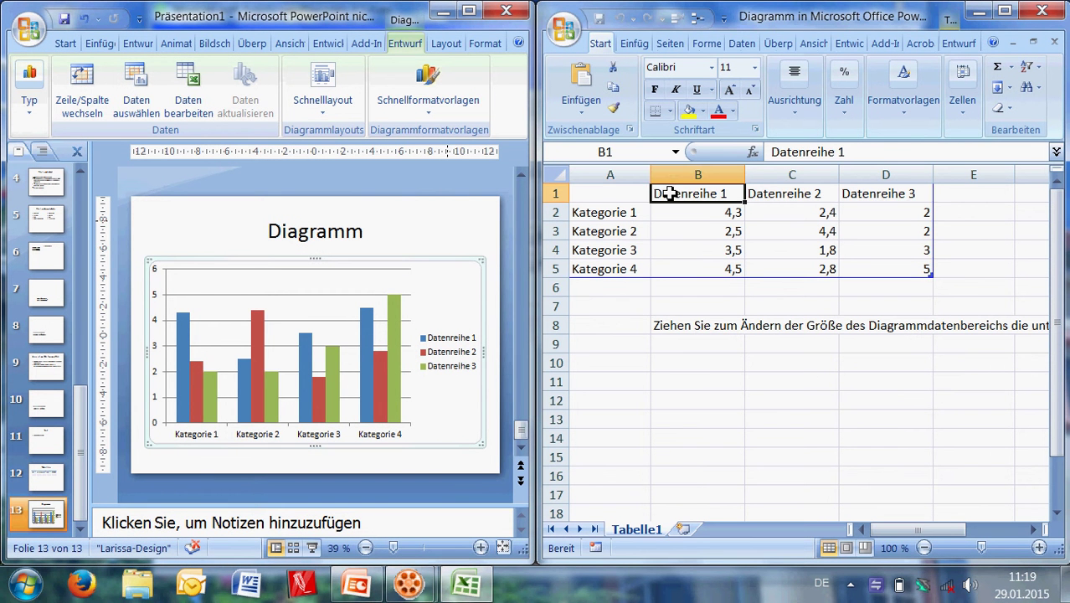
pyautogui.click(589, 212)
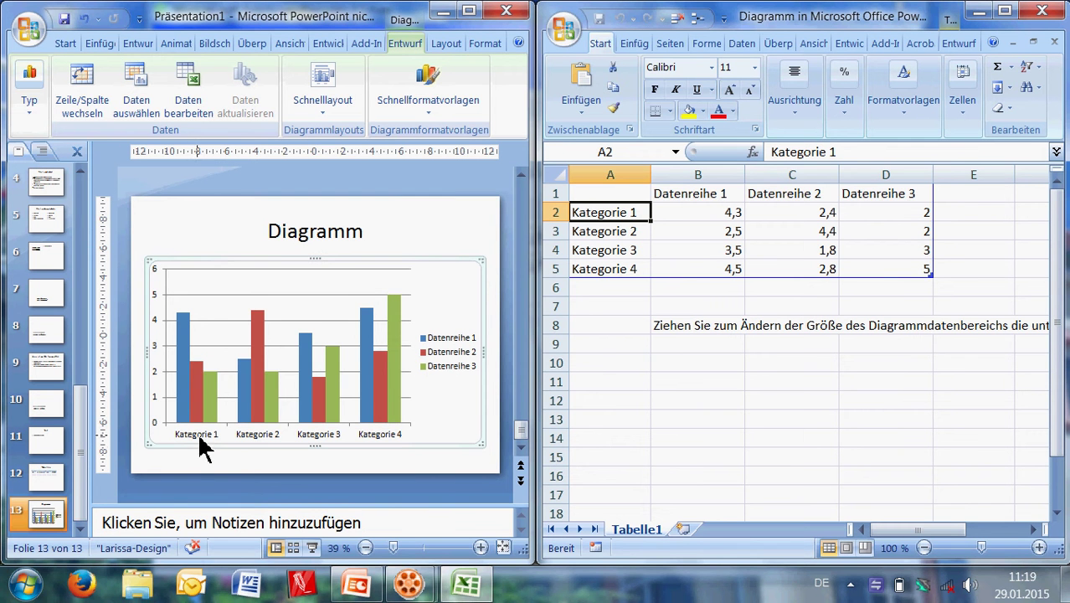
pyautogui.click(693, 194)
pyautogui.write('blau')
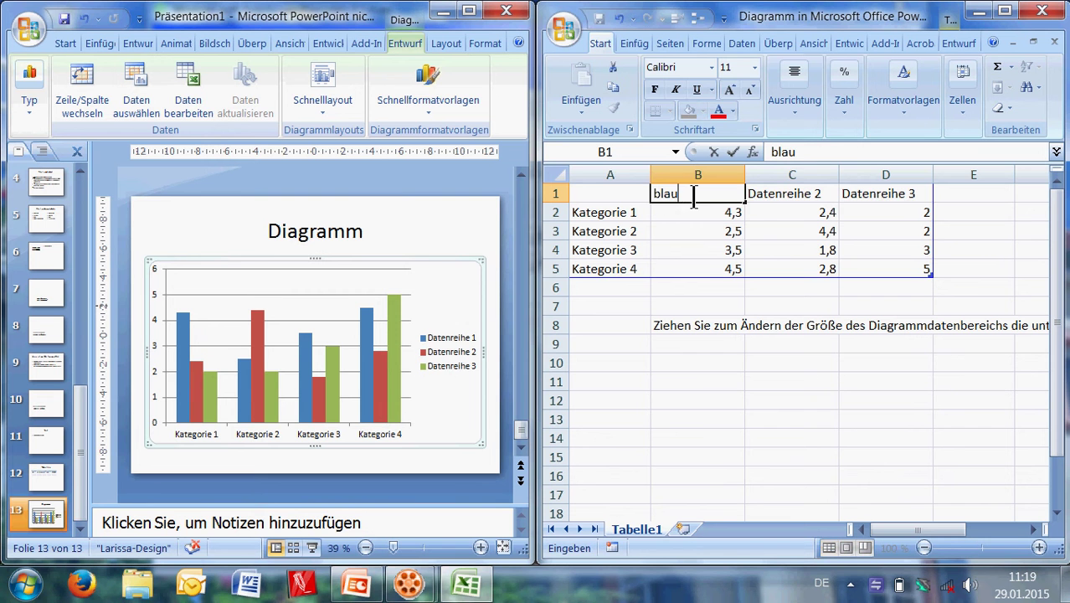
pyautogui.click(768, 201)
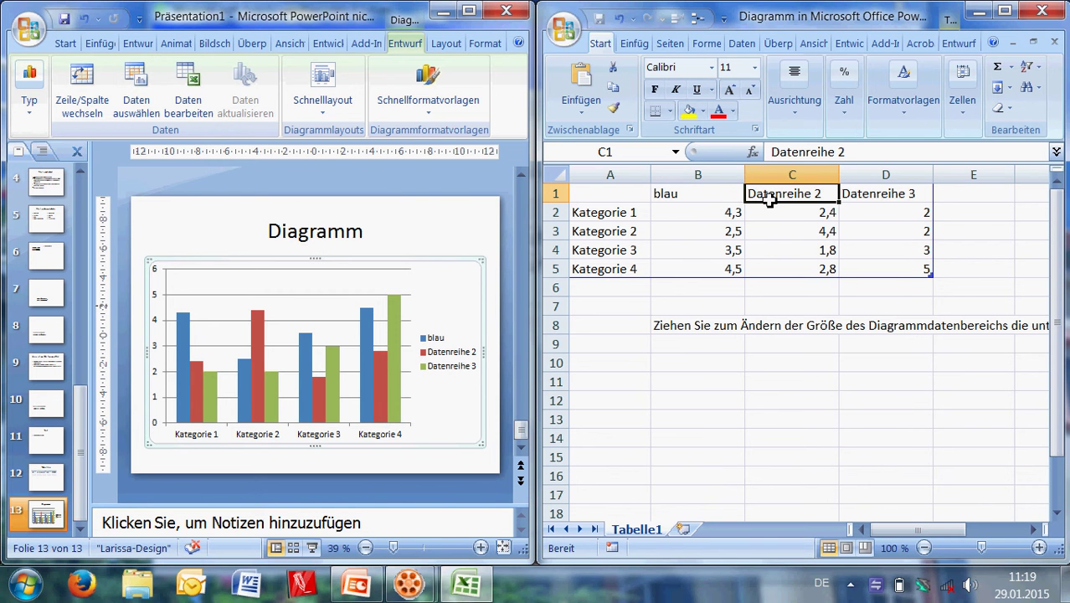
pyautogui.write('rot')
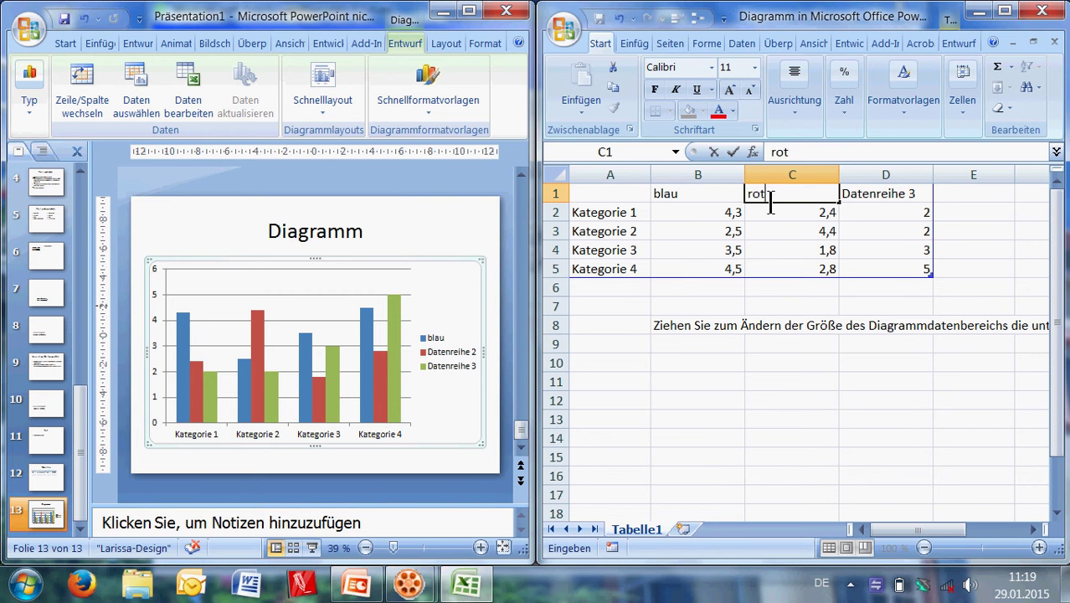
pyautogui.press('Tab')
pyautogui.write('gr')
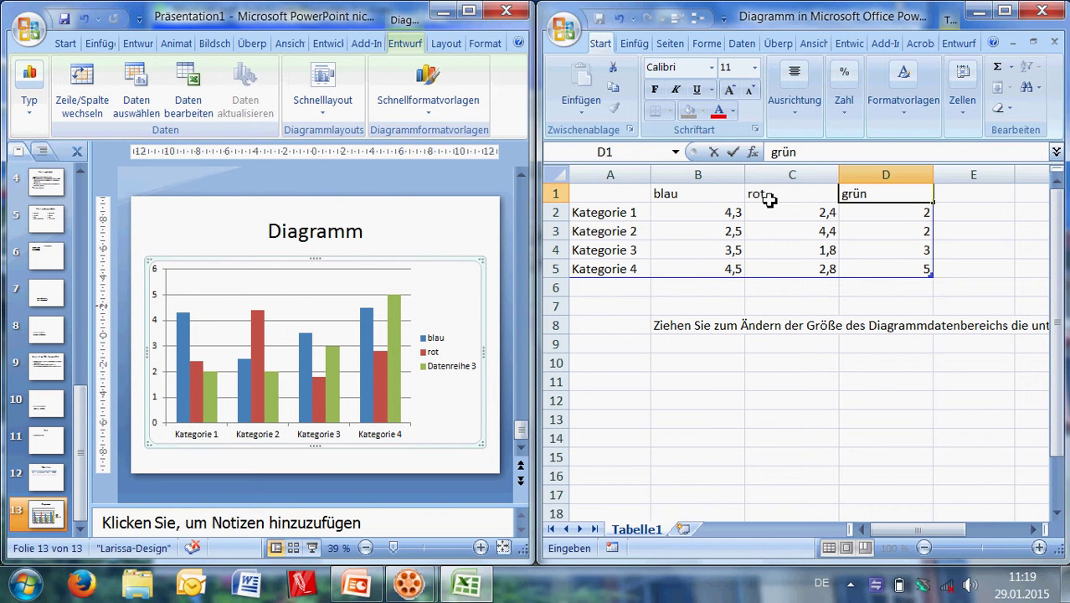
# Name categories A2:A4 Lieblingsfarben in 11Bi, 11M, 11E and clear the Kategorie 4 row
pyautogui.click(599, 217)
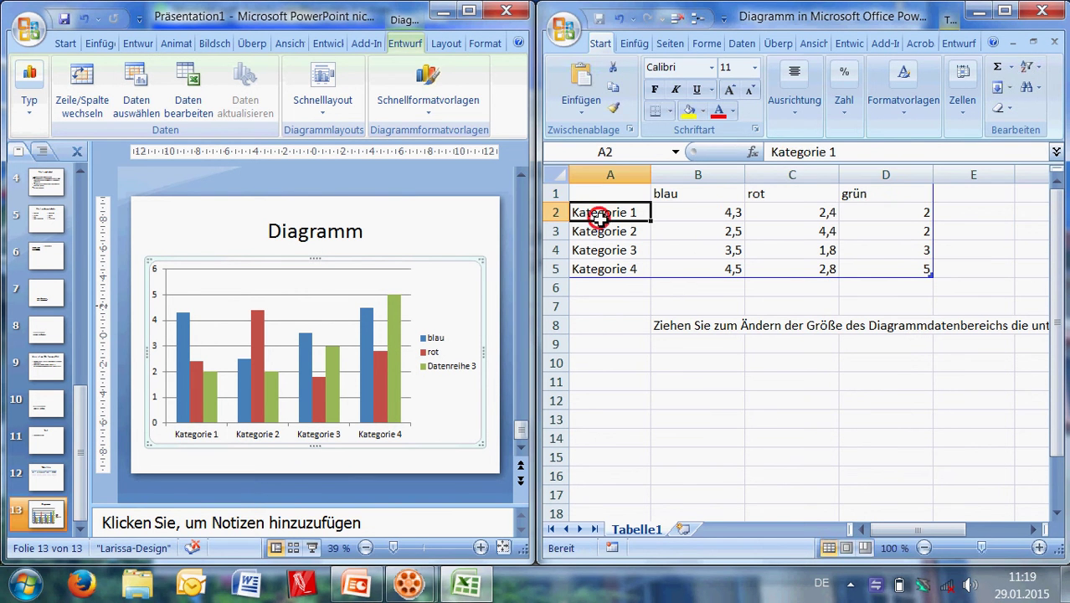
pyautogui.write('Liebling')
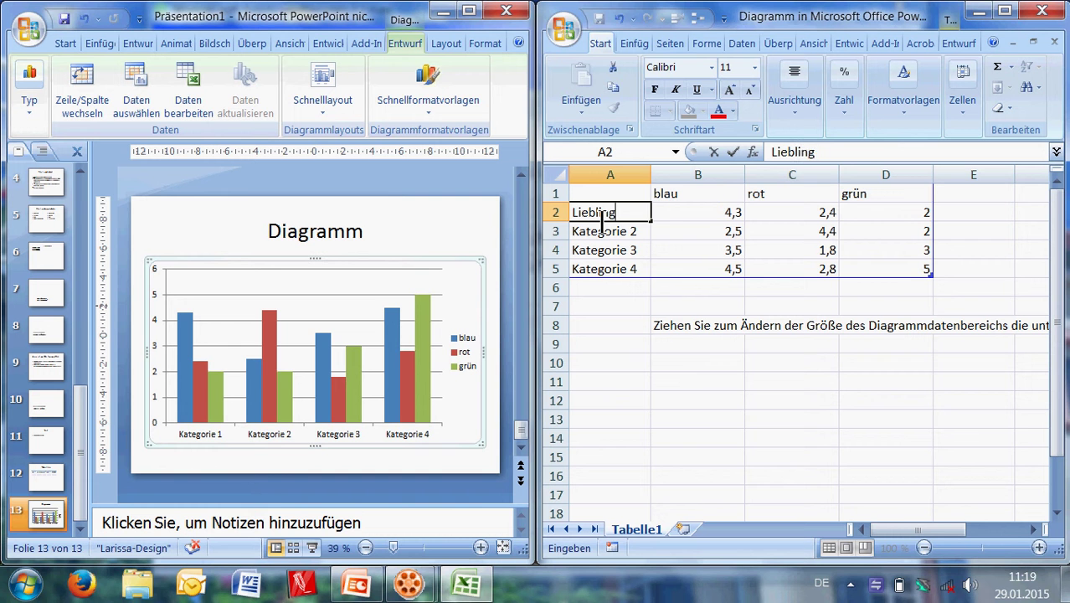
pyautogui.write('sfarben in 11Bi')
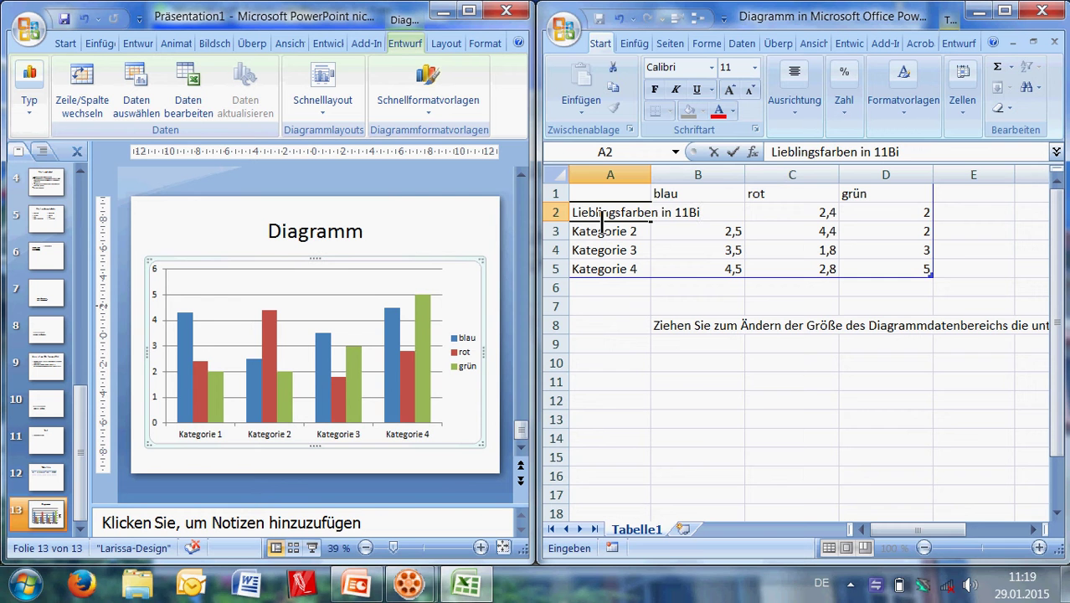
pyautogui.press('Return')
pyautogui.write('Li')
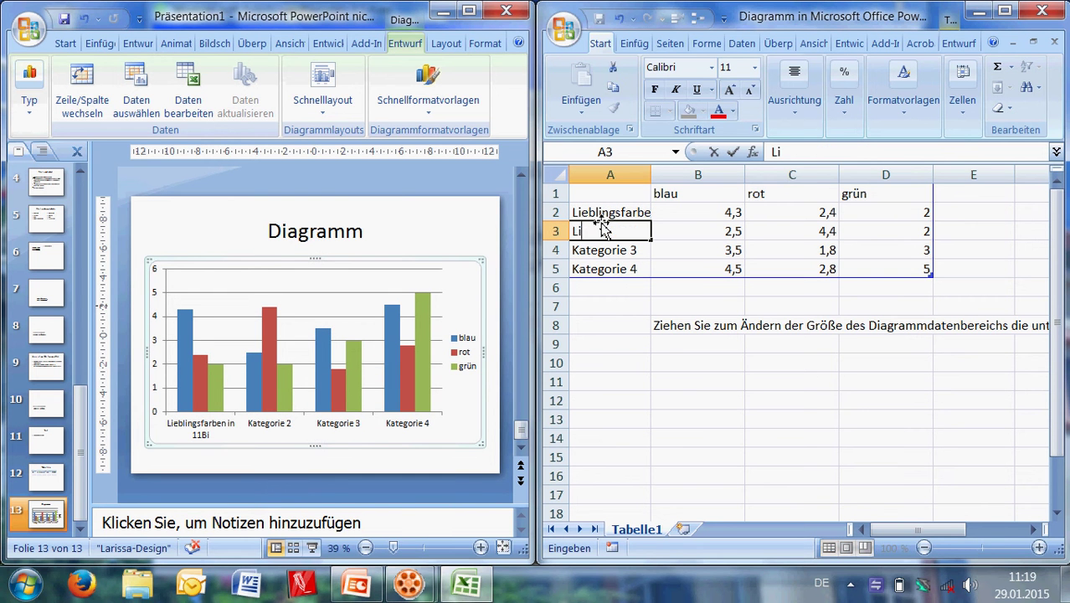
pyautogui.write('eblingsfar')
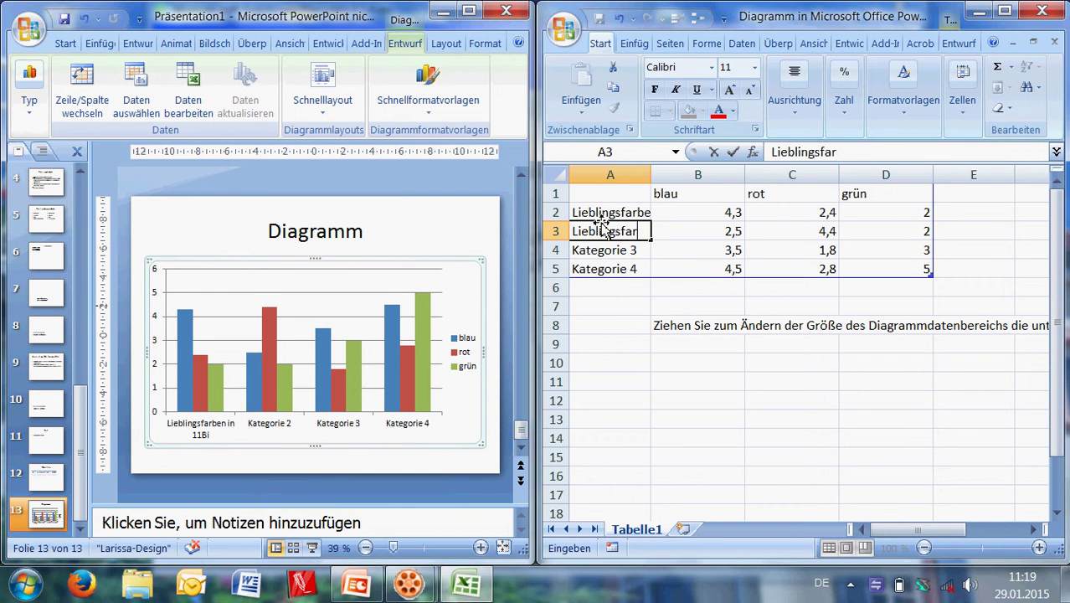
pyautogui.write('ben in')
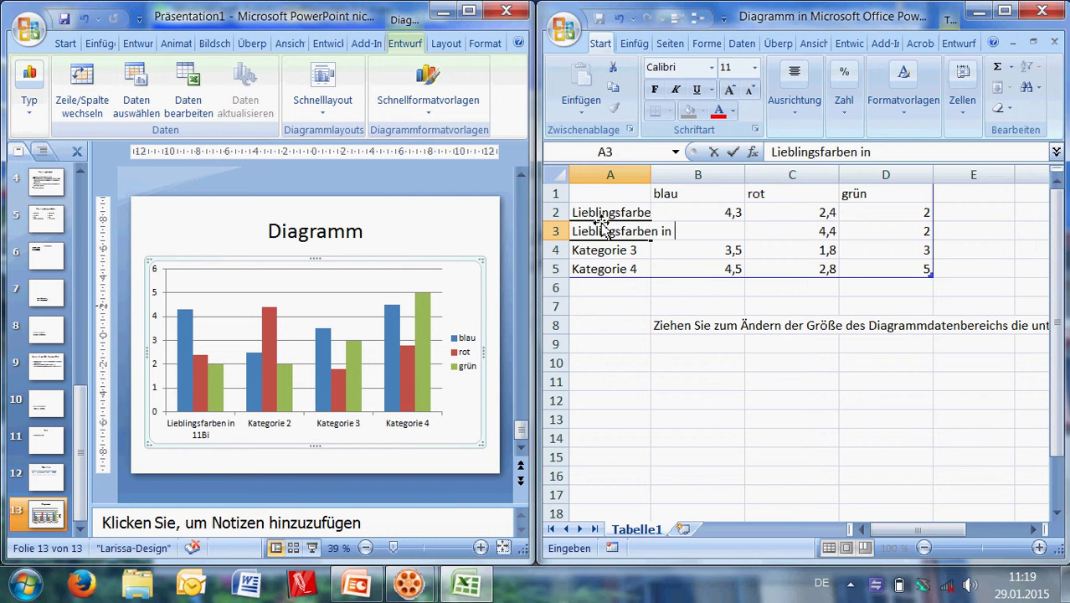
pyautogui.write('M')
pyautogui.press('Return')
pyautogui.write('Li')
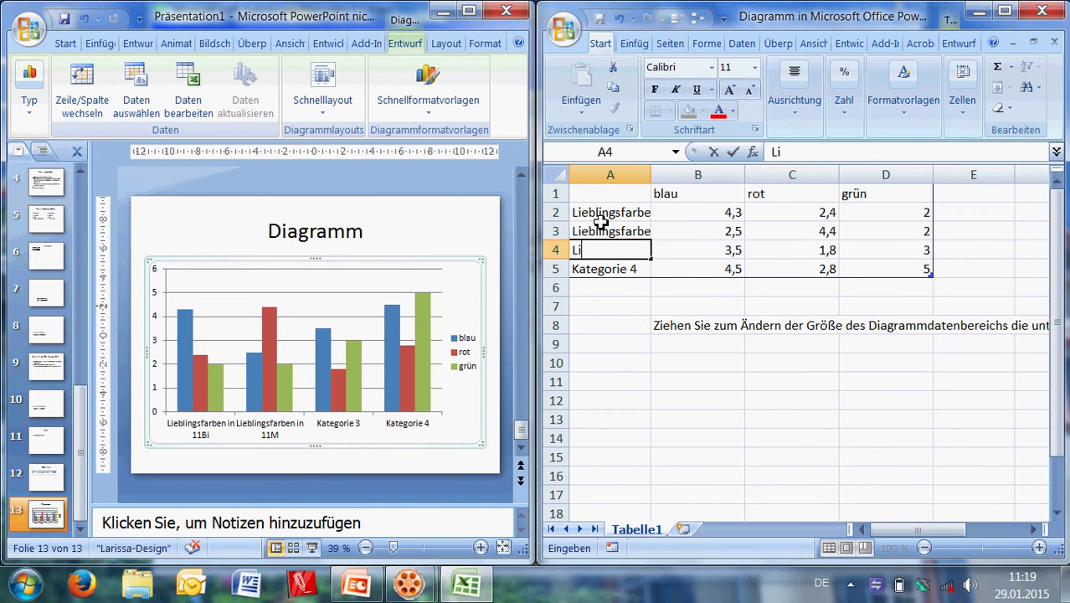
pyautogui.write('eblingsfarb')
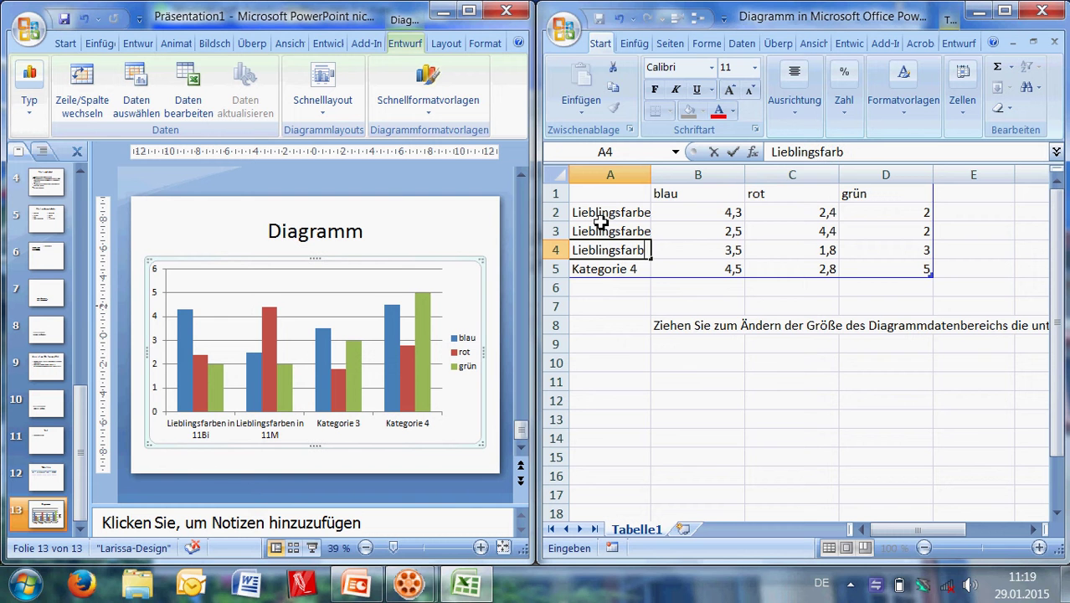
pyautogui.write('en in 11E')
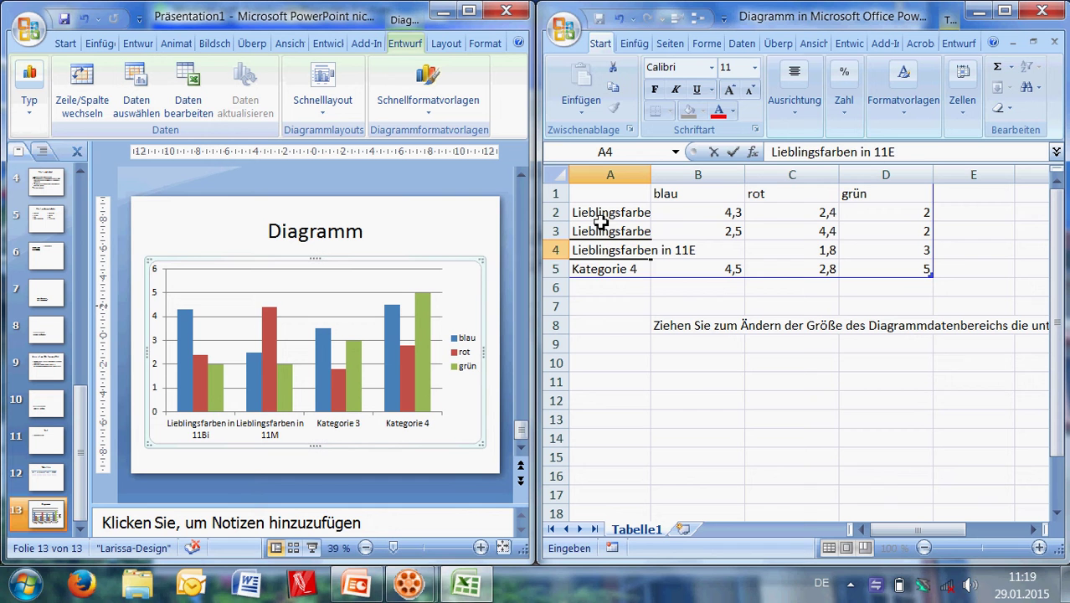
pyautogui.press('Return')
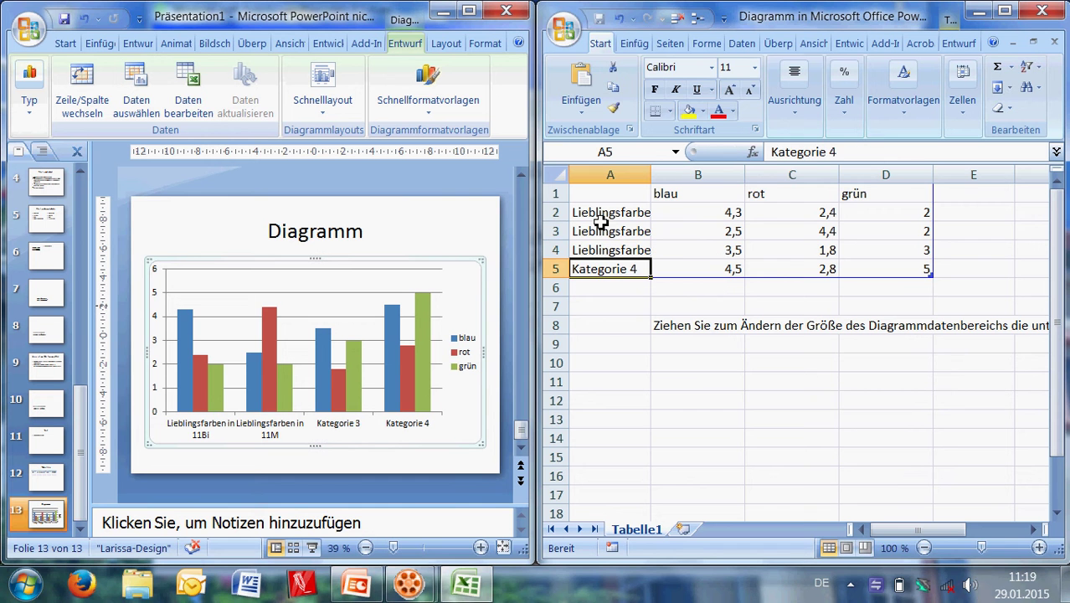
pyautogui.write('???????')
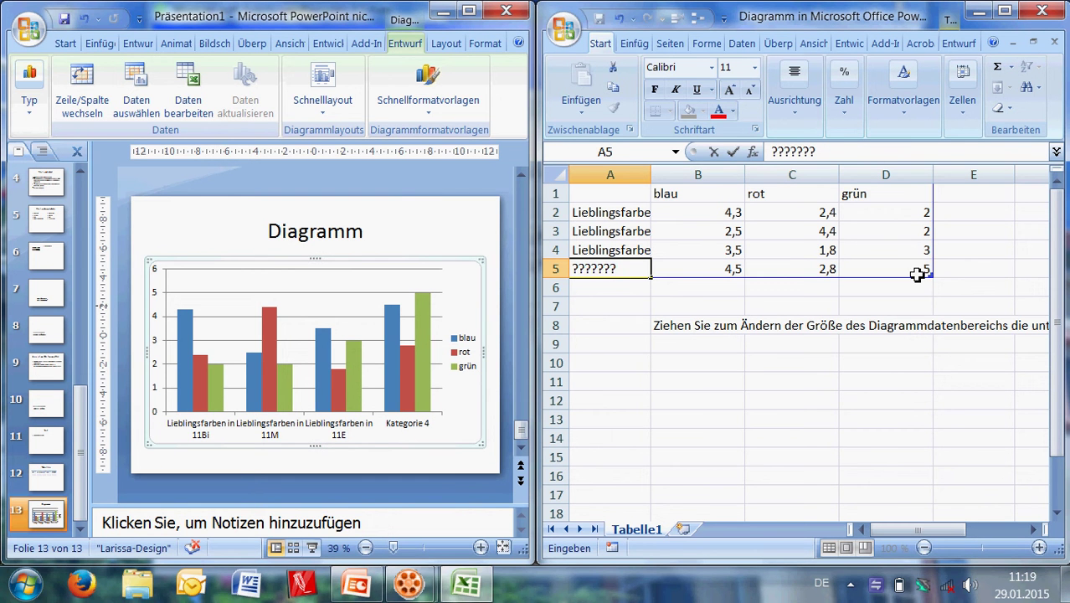
pyautogui.moveTo(918, 273); pyautogui.dragTo(595, 270)
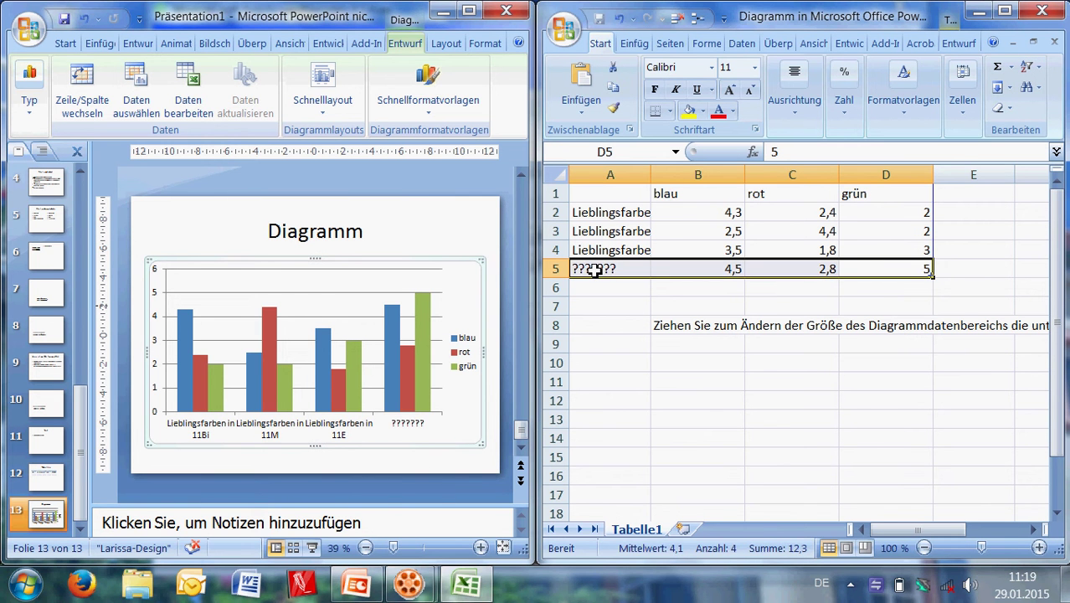
pyautogui.press('Delete')
# Shrink the chart data range to end at row 4 and type the 'Blauen Rahmen verschieben' note in A5
pyautogui.click(599, 342)
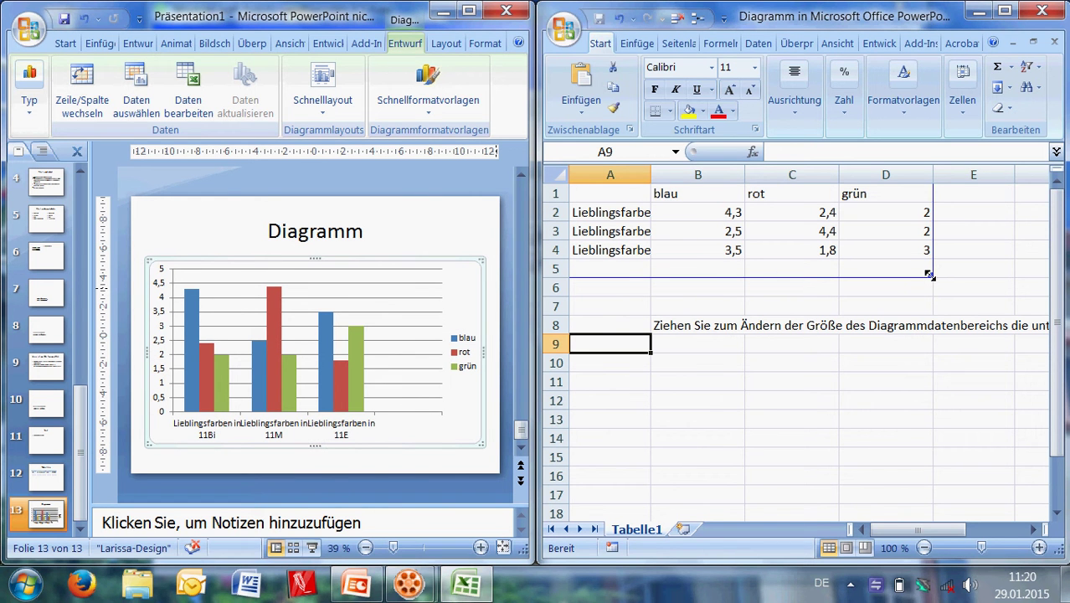
pyautogui.moveTo(933, 279); pyautogui.dragTo(933, 259)
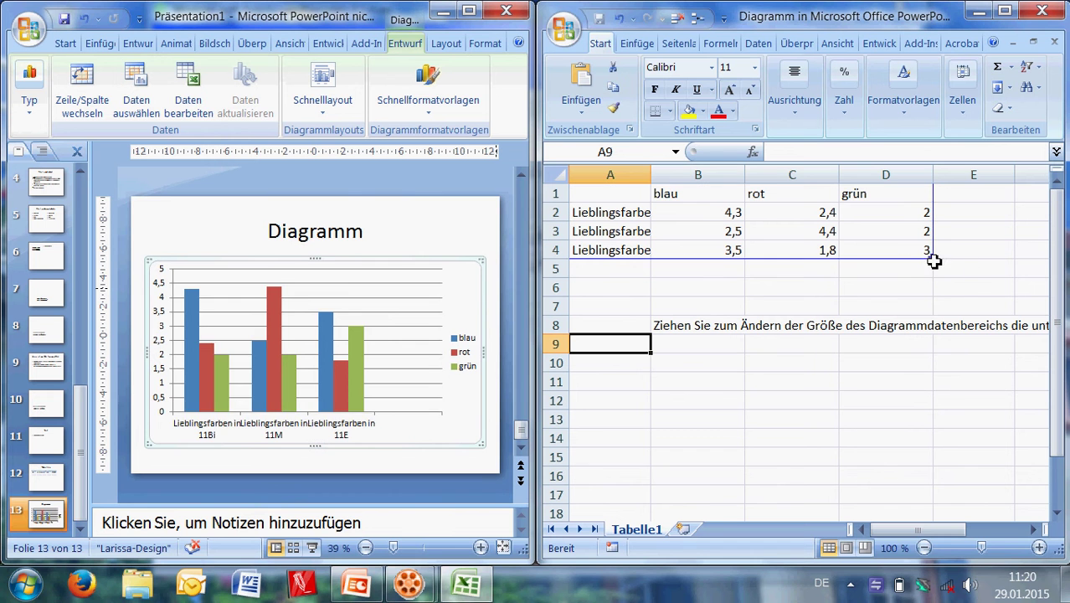
pyautogui.click(609, 272)
pyautogui.write('Bl')
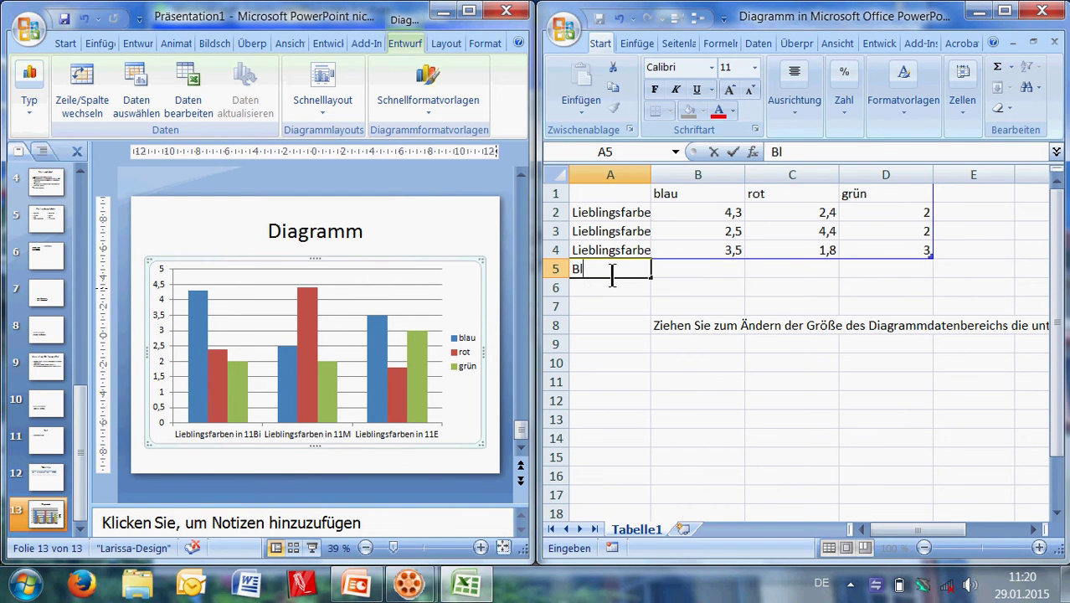
pyautogui.write('auen Rahmen verschie')
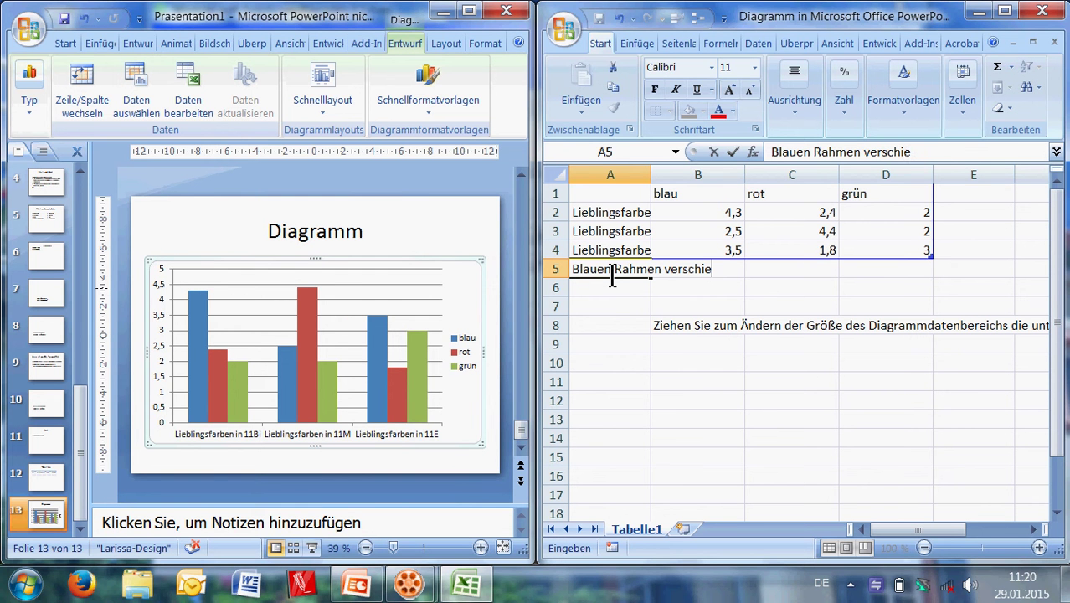
pyautogui.write('ben: einen Date')
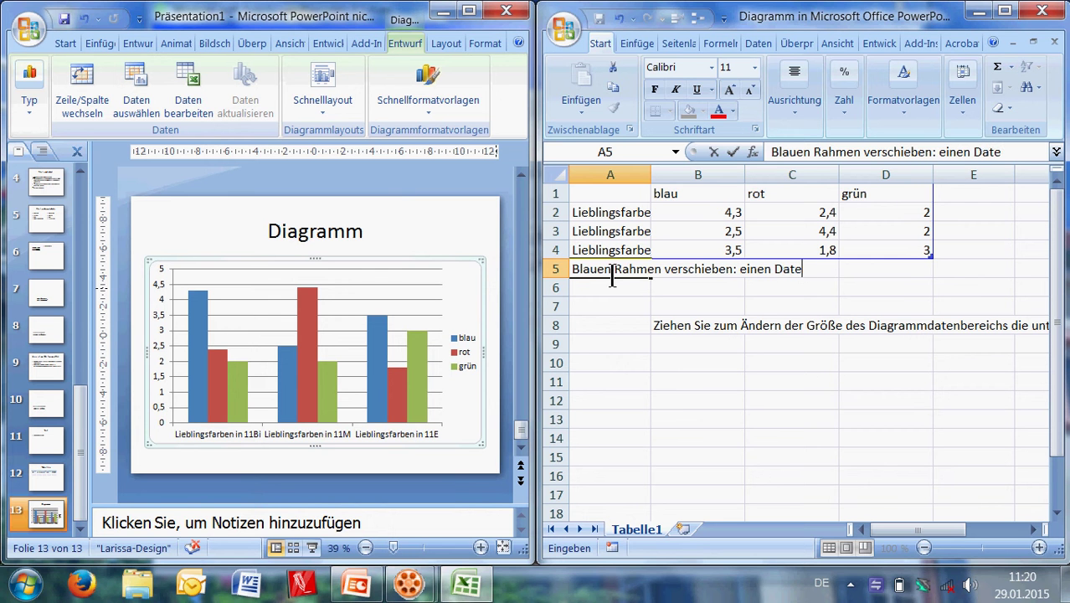
pyautogui.write('nsatz entfernen (oder hinzufügen')
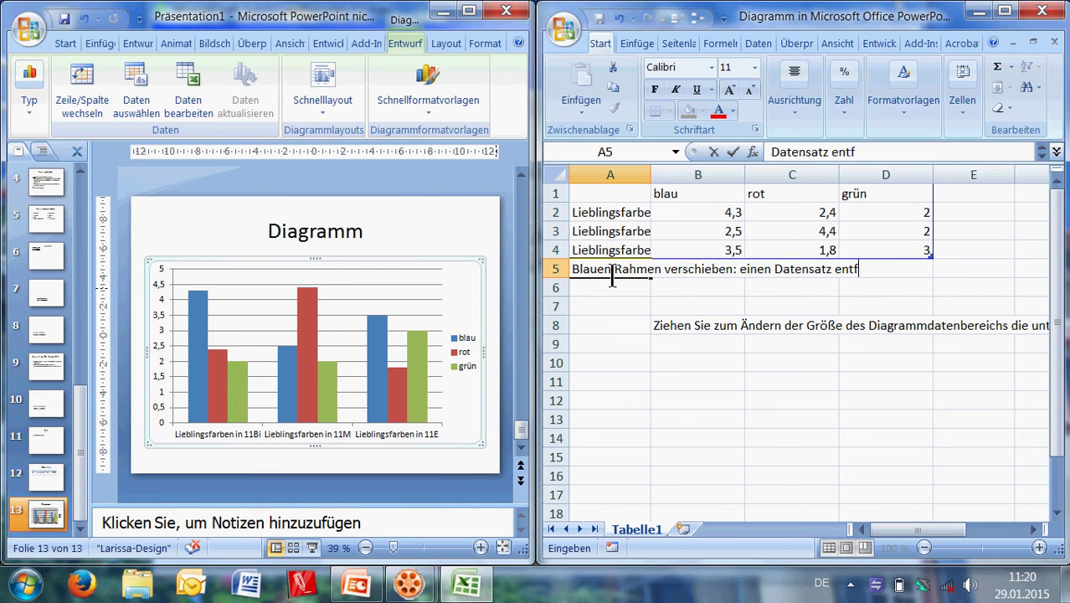
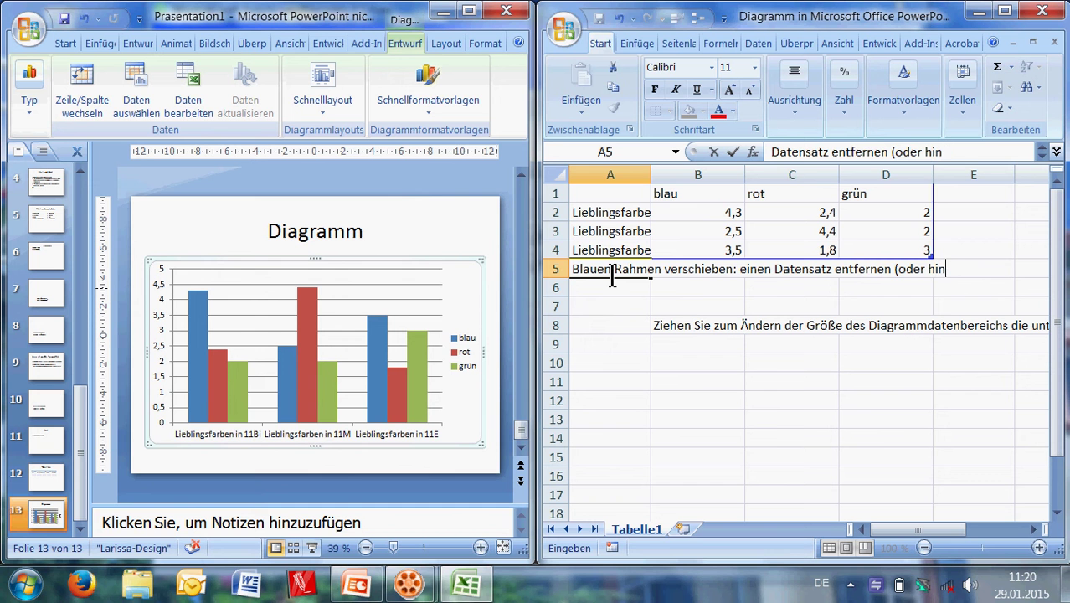
# Complete the A5 note ending in 'hinzufügen)' and close the Excel chart data sheet
pyautogui.write('zufügen')
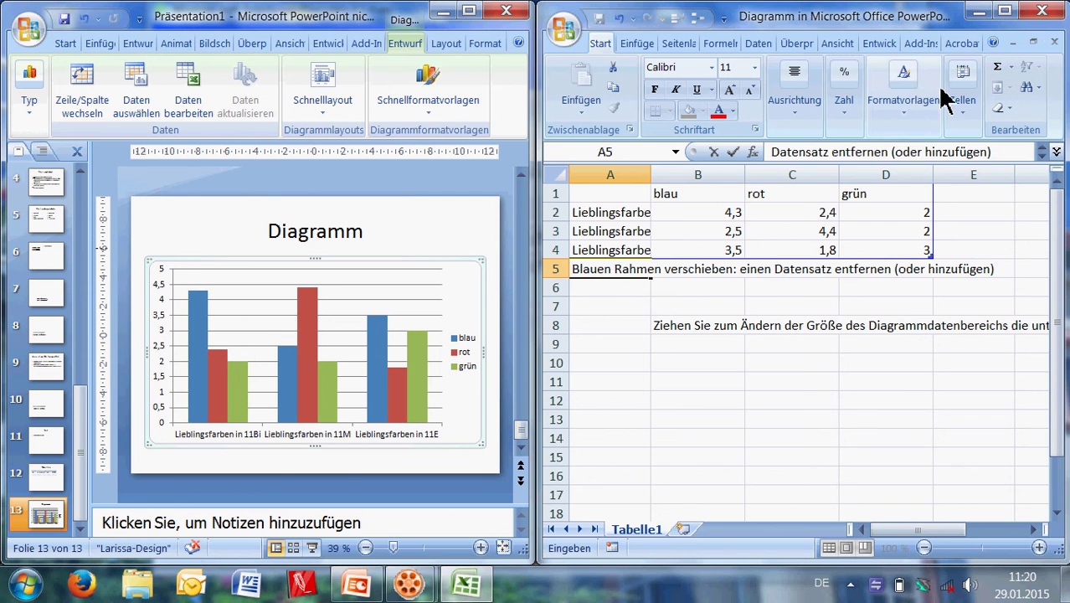
pyautogui.click(1043, 10)
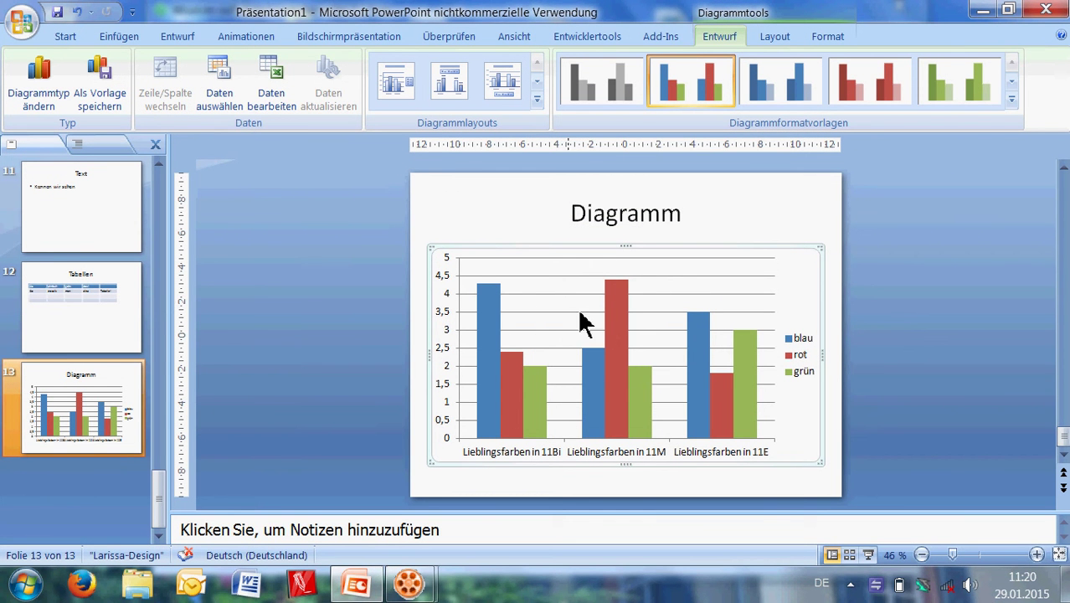
# Insert a Titel und Inhalt slide 14 titled 'Grafik/ Bild'
pyautogui.click(65, 38)
pyautogui.click(118, 105)
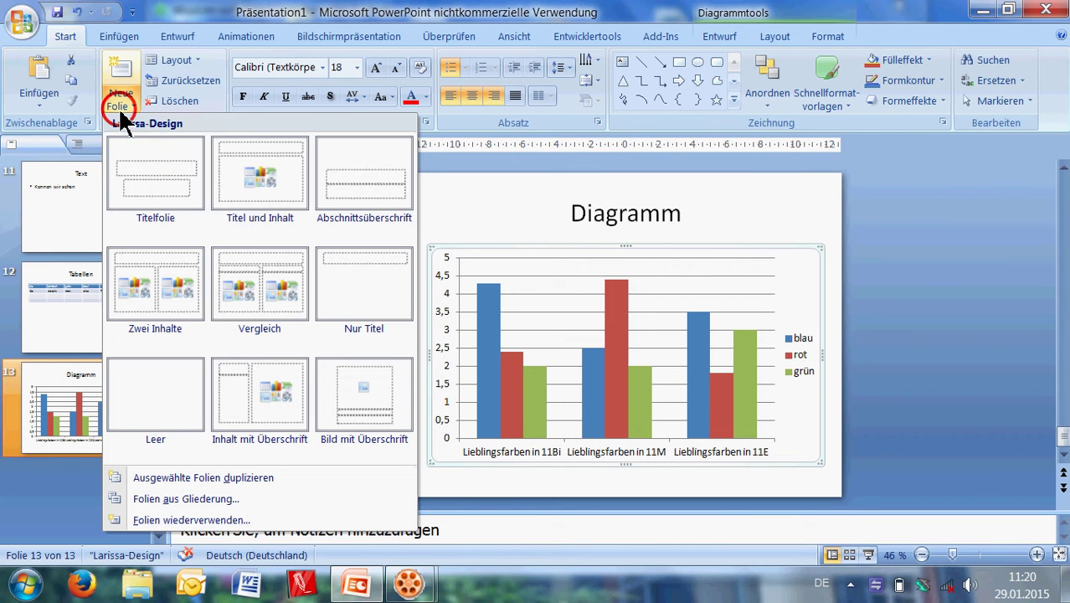
pyautogui.click(262, 176)
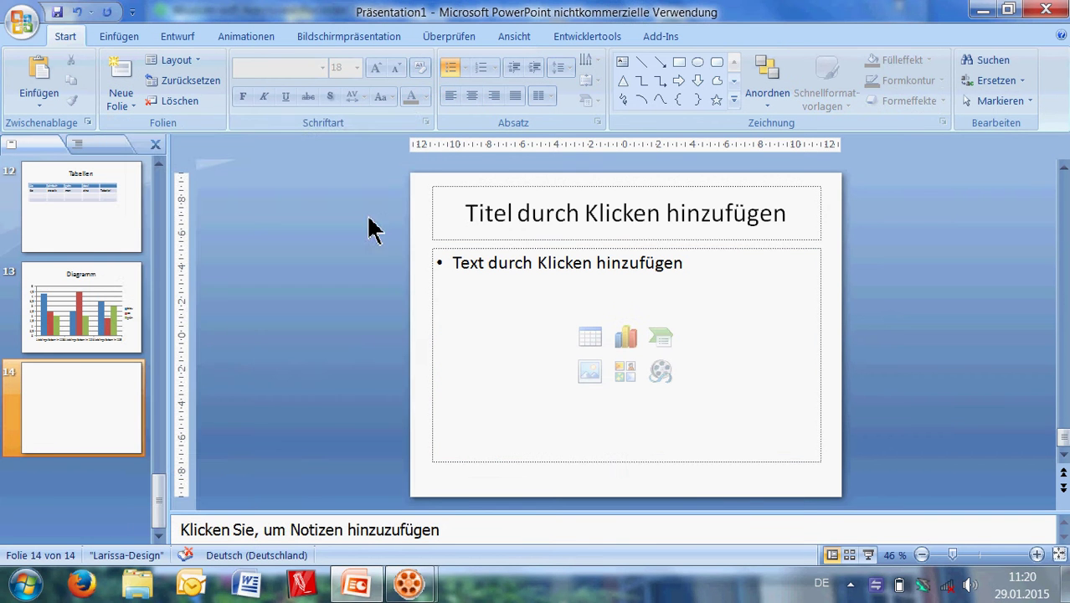
pyautogui.click(551, 224)
pyautogui.write('G')
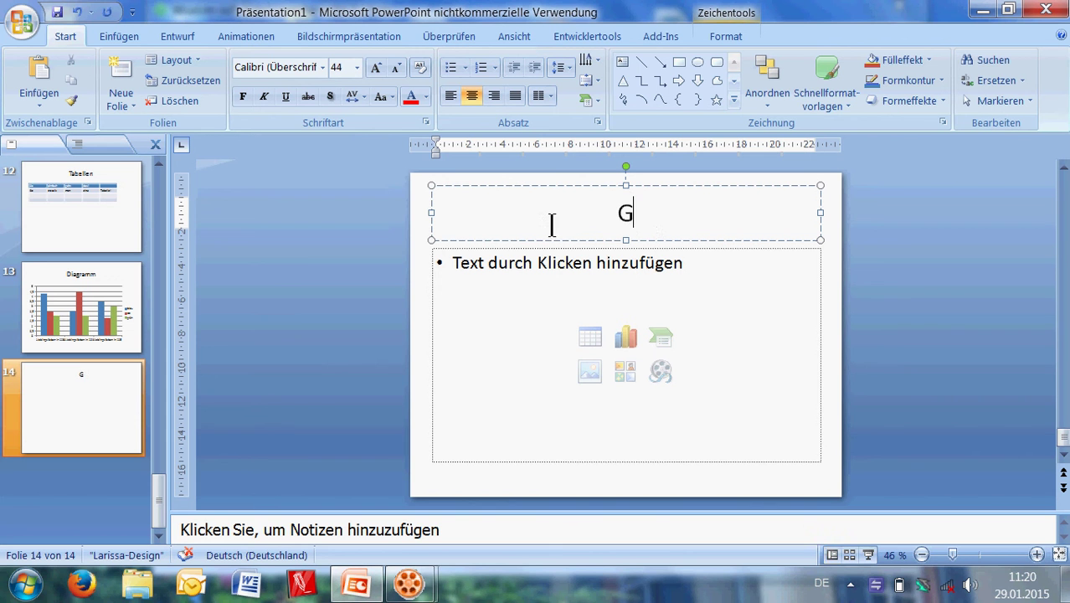
pyautogui.write('rafik/ B')
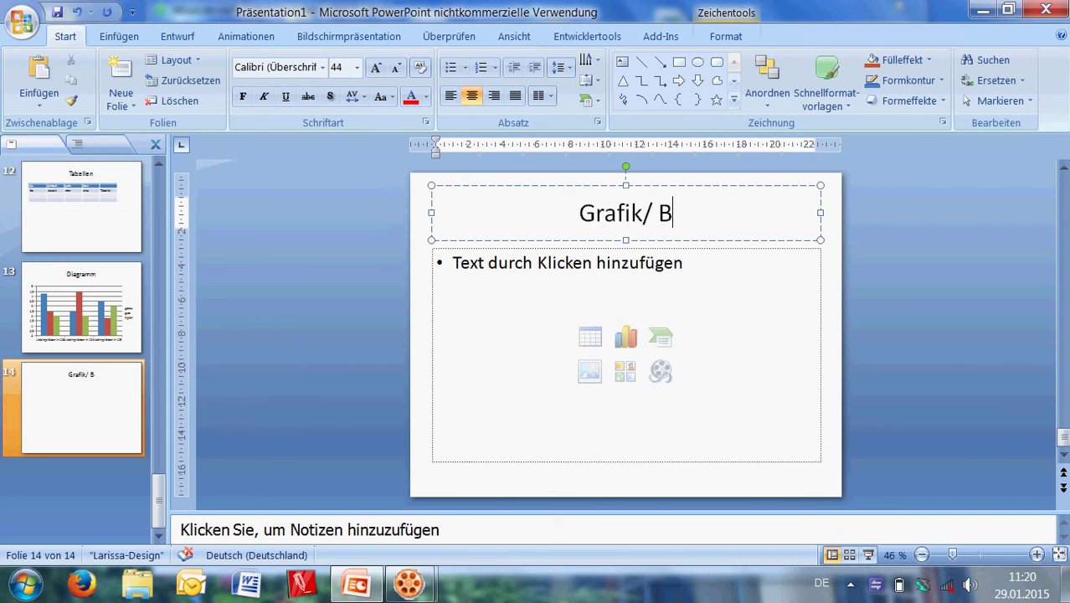
pyautogui.write('ild')
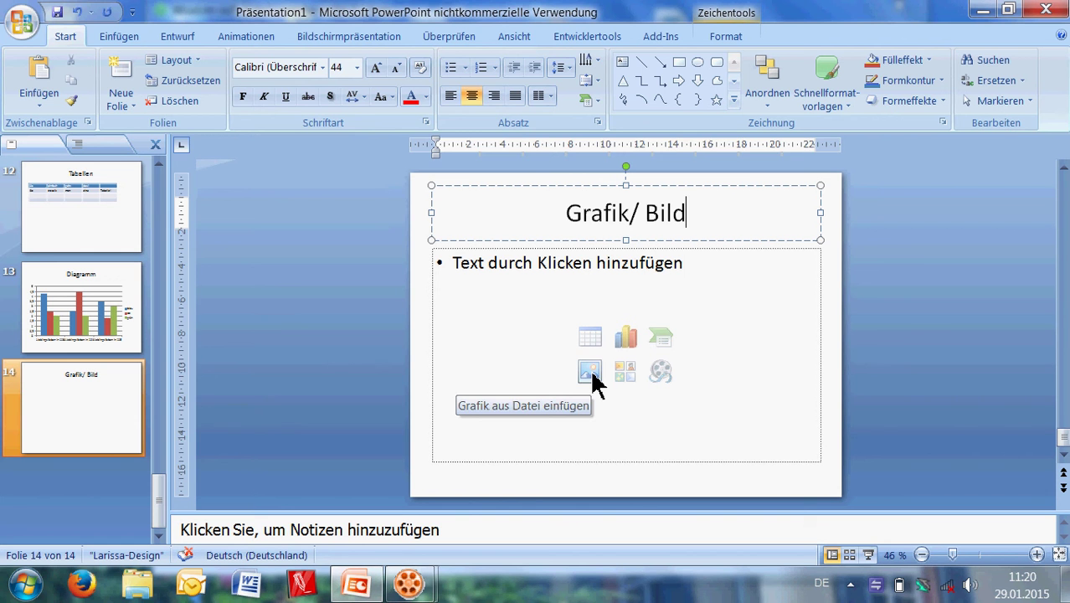
# Insert the paris-pantheon picture and enlarge it to about 14,03 × 21,04 cm
pyautogui.click(590, 372)
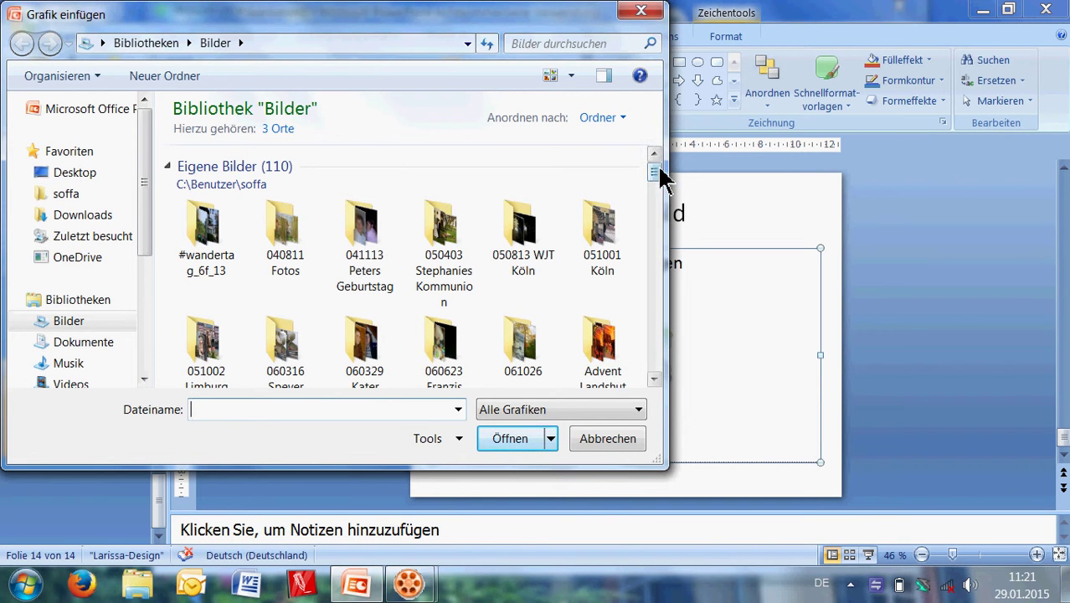
pyautogui.moveTo(659, 174); pyautogui.dragTo(649, 381)
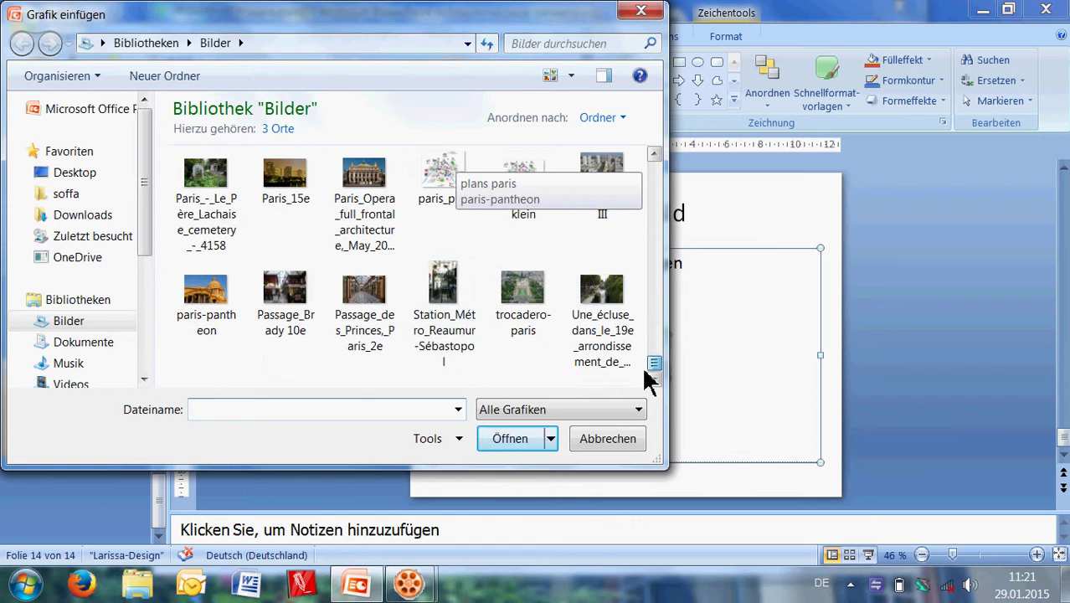
pyautogui.click(216, 305)
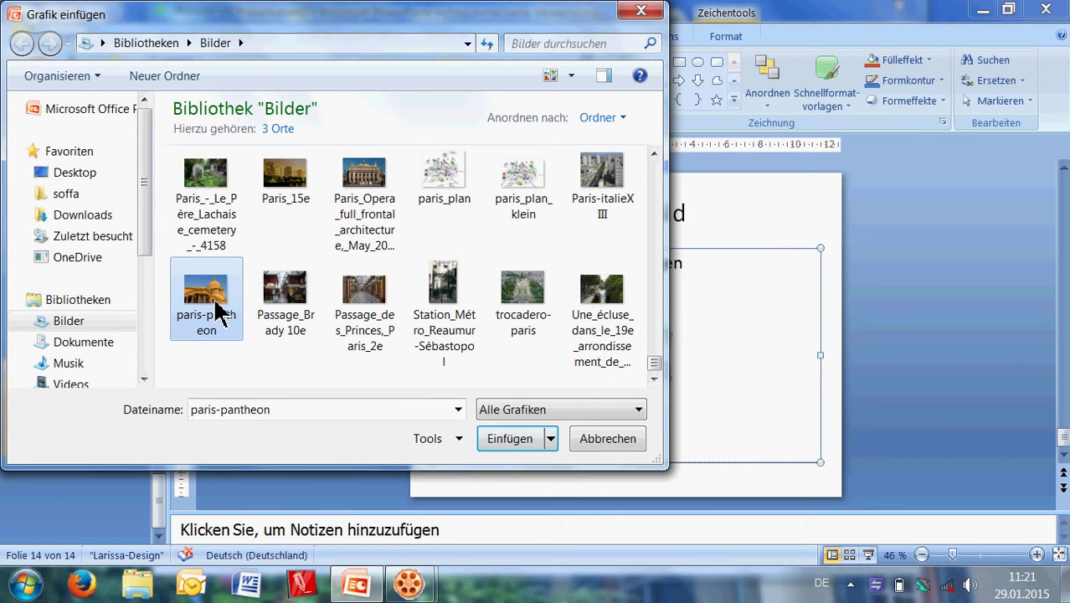
pyautogui.click(511, 442)
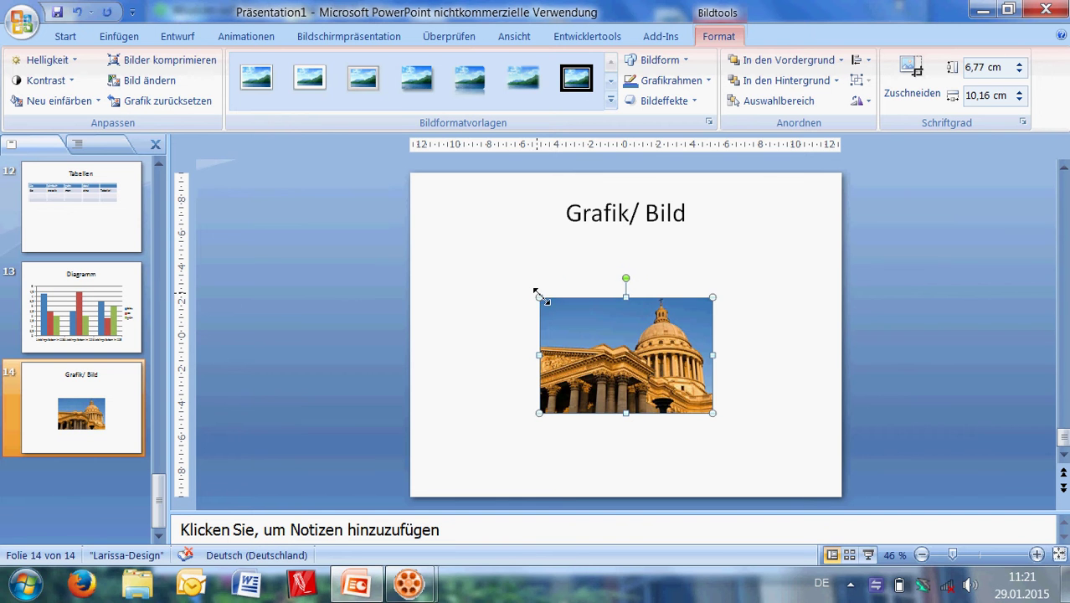
pyautogui.moveTo(538, 295); pyautogui.dragTo(434, 227)
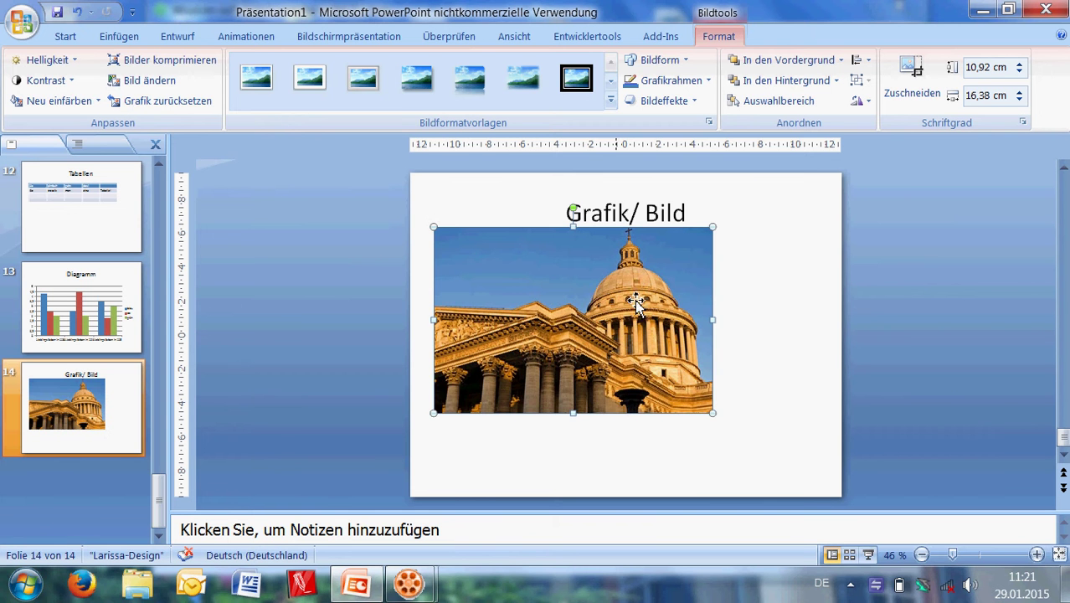
pyautogui.moveTo(712, 413); pyautogui.dragTo(792, 466)
# Crop away the photo's left edge and centre it horizontally on the slide
pyautogui.click(924, 93)
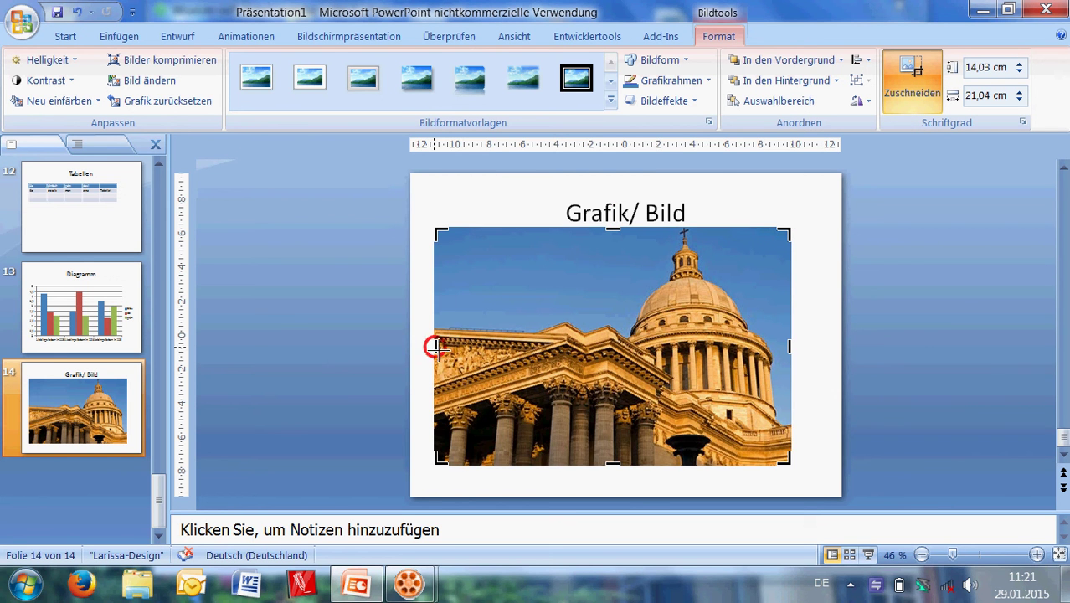
pyautogui.moveTo(436, 346); pyautogui.dragTo(571, 346)
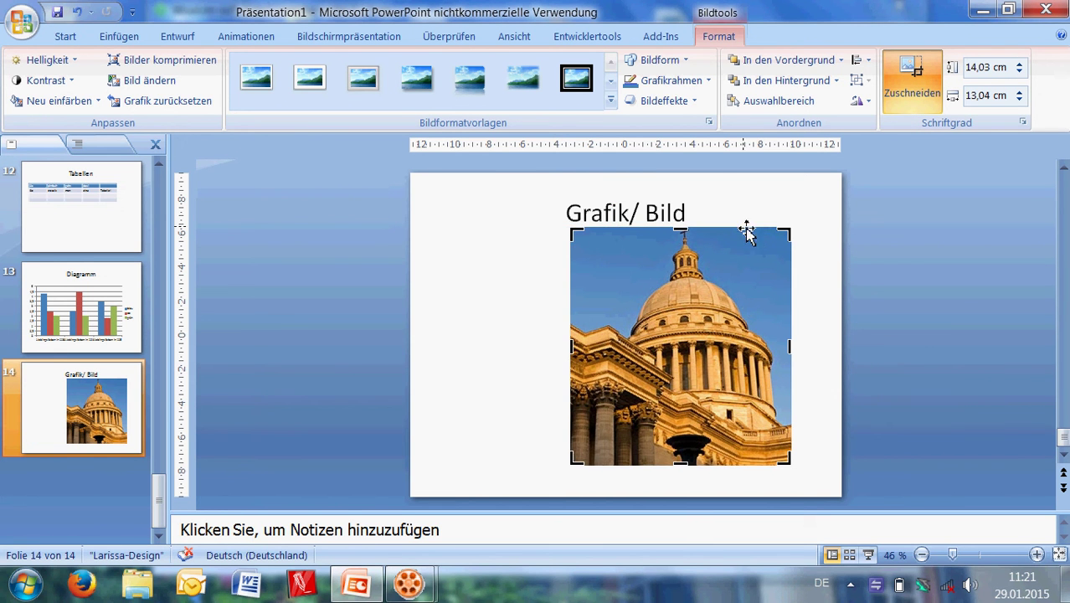
pyautogui.click(861, 60)
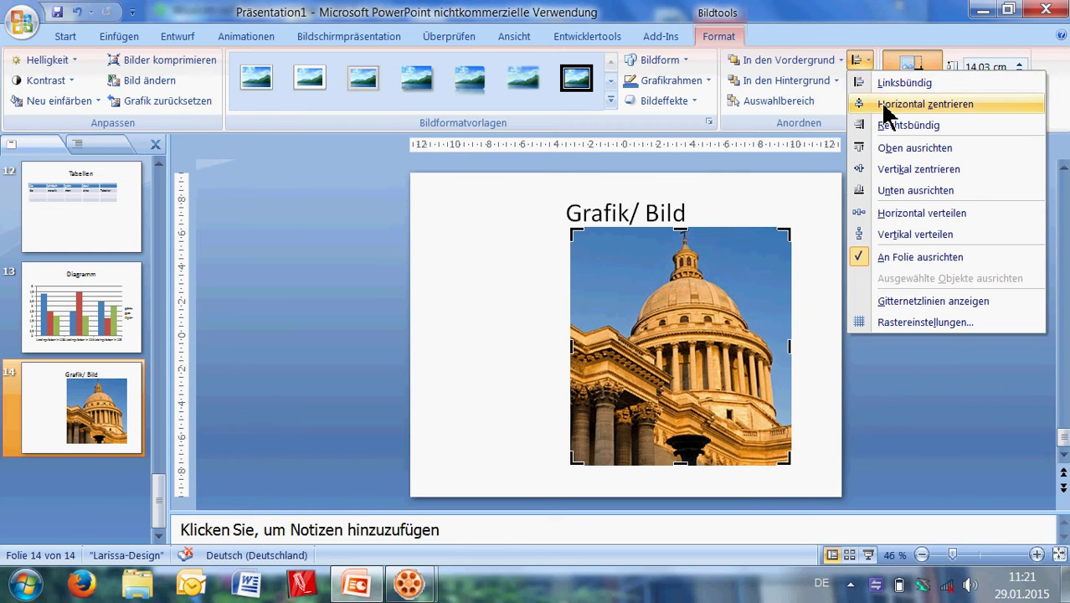
pyautogui.click(884, 106)
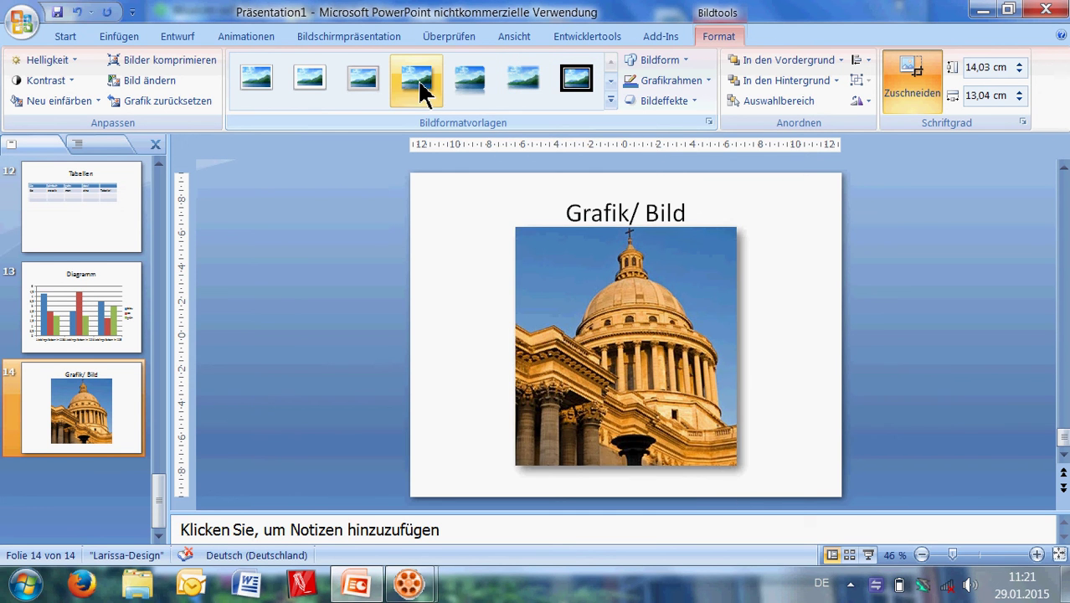
# Apply the drop-shadow rectangle picture style to the 14,03 × 13,04 cm photo
pyautogui.click(417, 79)
pyautogui.click(681, 80)
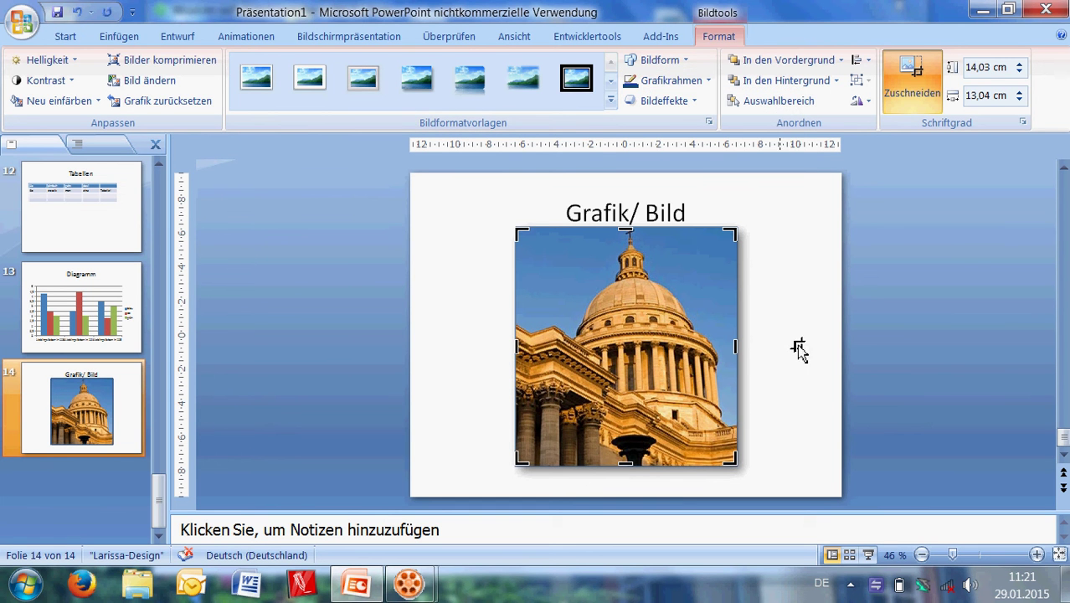
pyautogui.click(822, 381)
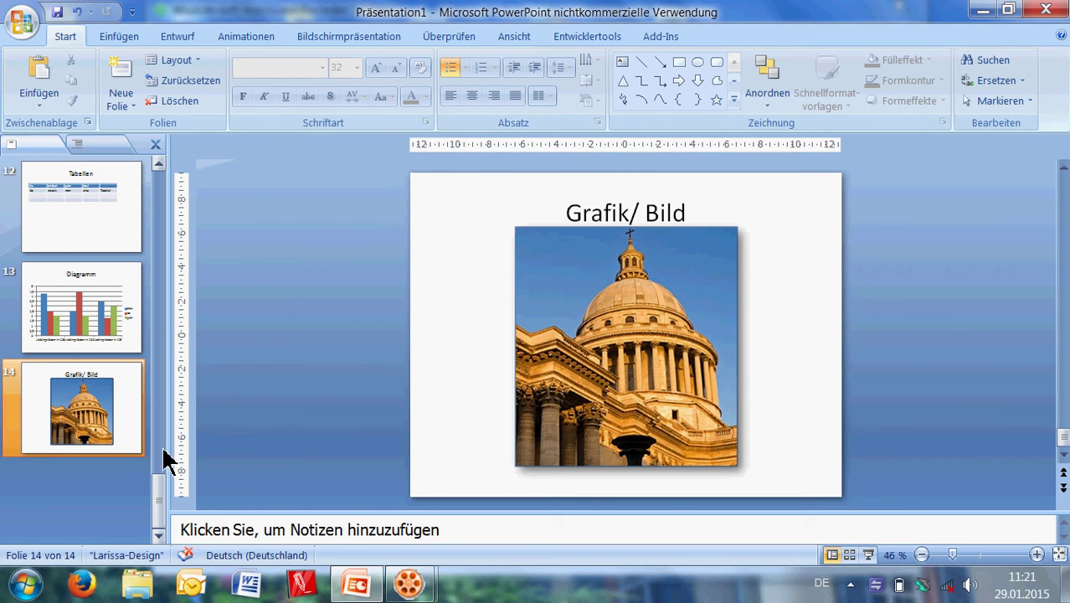
pyautogui.moveTo(158, 492); pyautogui.dragTo(163, 155)
pyautogui.click(100, 243)
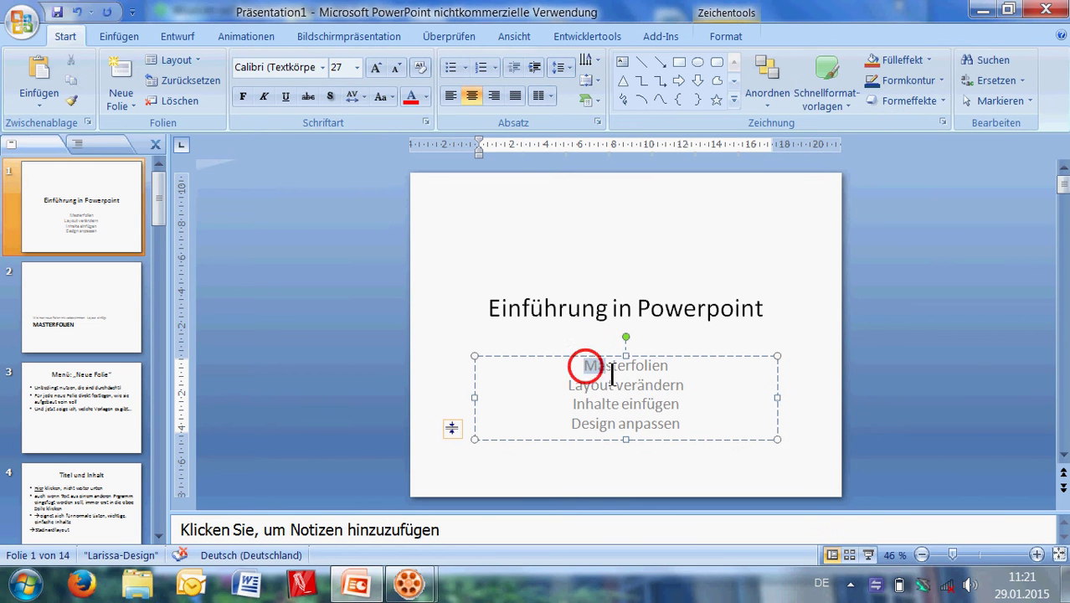
pyautogui.moveTo(584, 365); pyautogui.dragTo(661, 365)
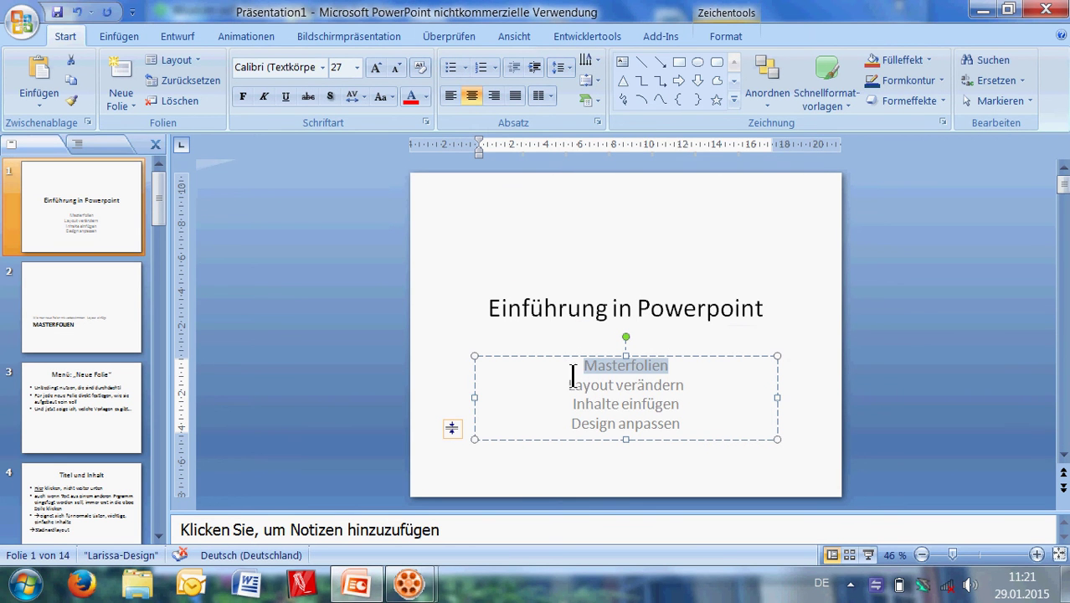
pyautogui.moveTo(567, 384); pyautogui.dragTo(650, 384)
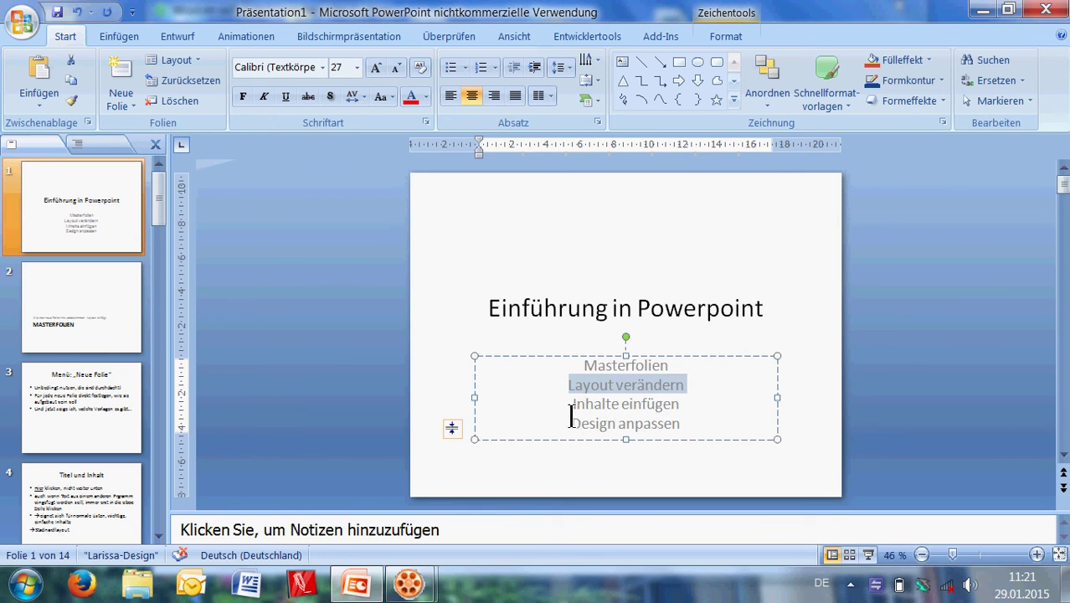
pyautogui.moveTo(570, 404); pyautogui.dragTo(674, 406)
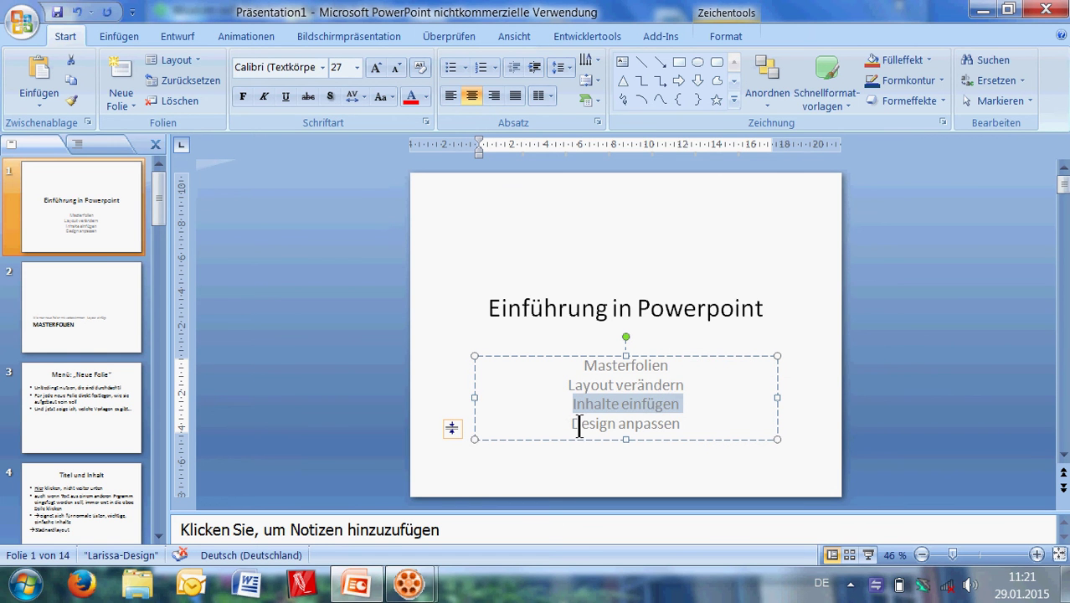
pyautogui.moveTo(572, 428); pyautogui.dragTo(658, 435)
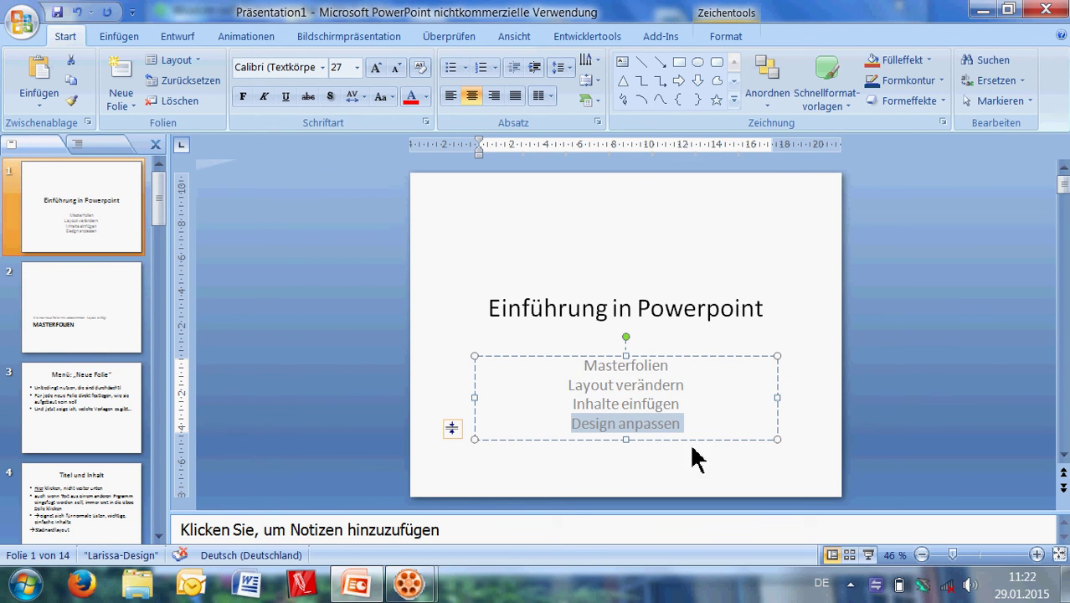
pyautogui.moveTo(154, 201)
pyautogui.mouseDown()
pyautogui.moveTo(157, 191)
pyautogui.moveTo(162, 548)
pyautogui.mouseUp()
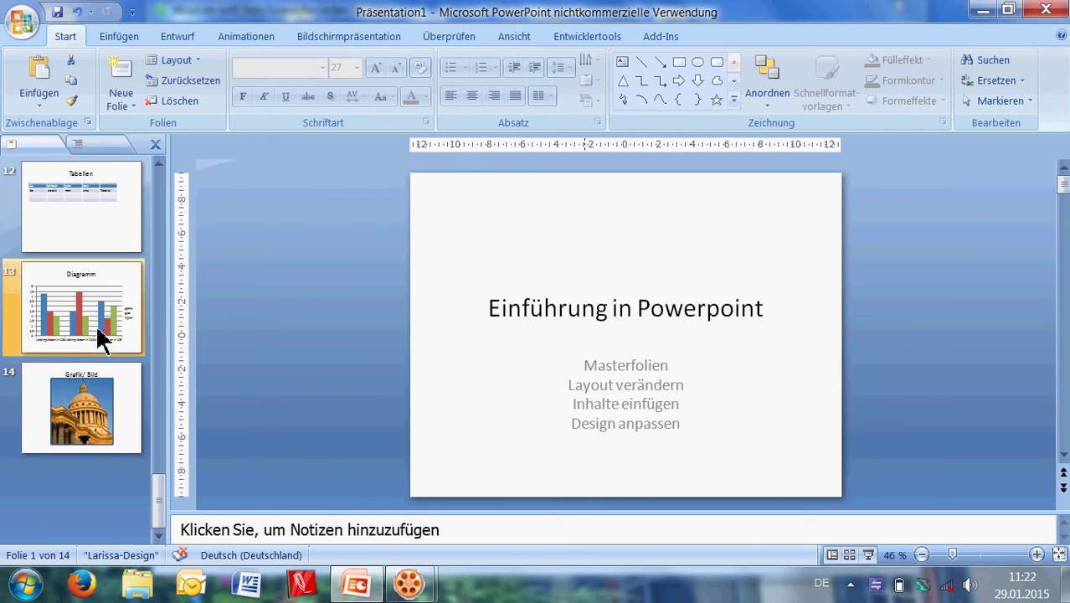
# Add an Abschnittsüberschrift slide titled 'DESING ANPASSEN'
pyautogui.click(128, 105)
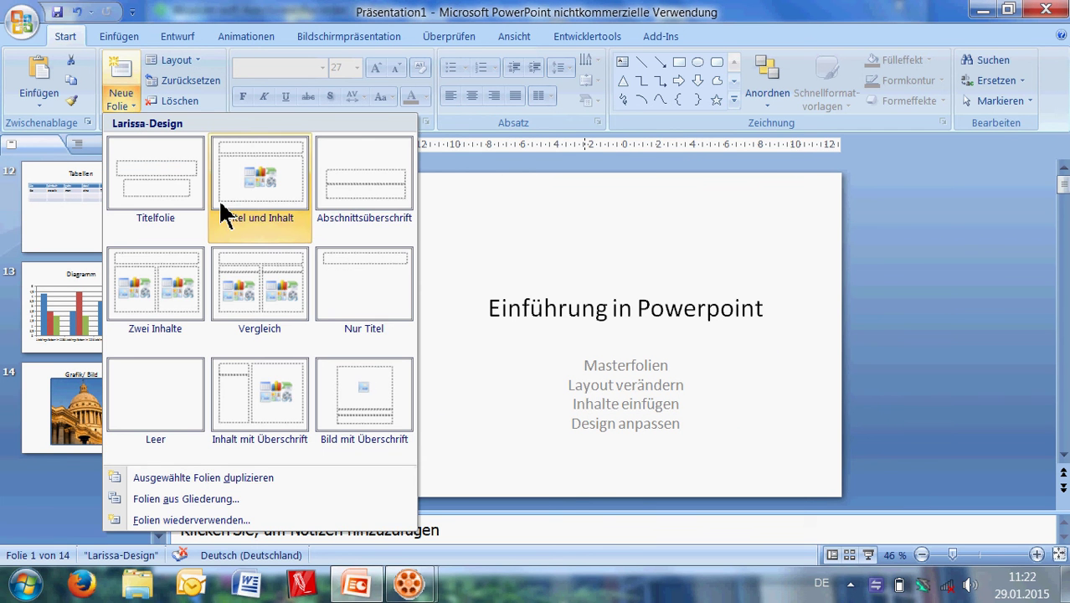
pyautogui.click(375, 203)
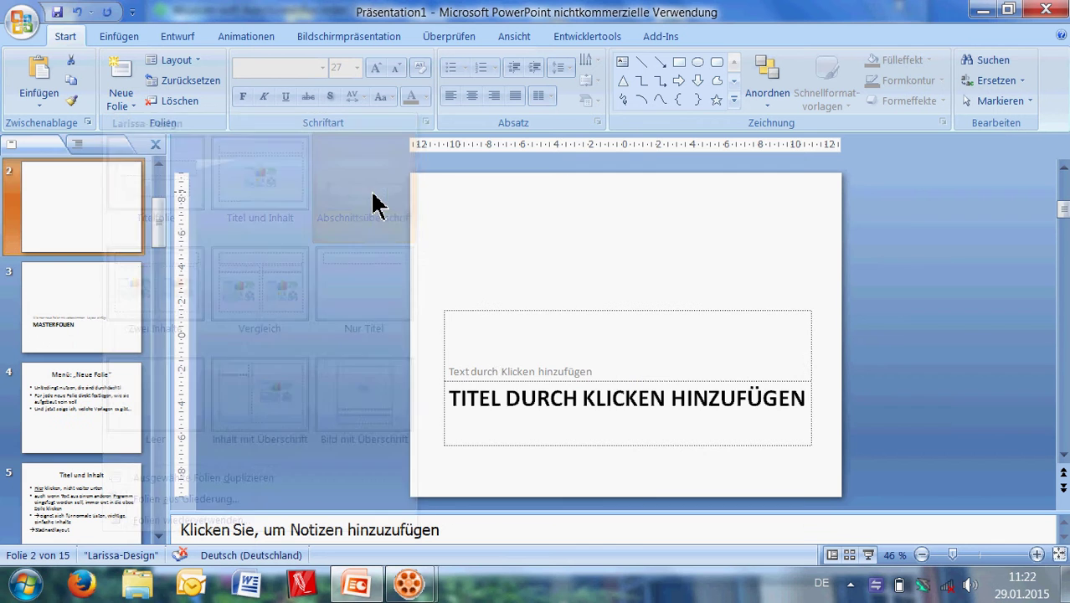
pyautogui.click(508, 402)
pyautogui.write('D')
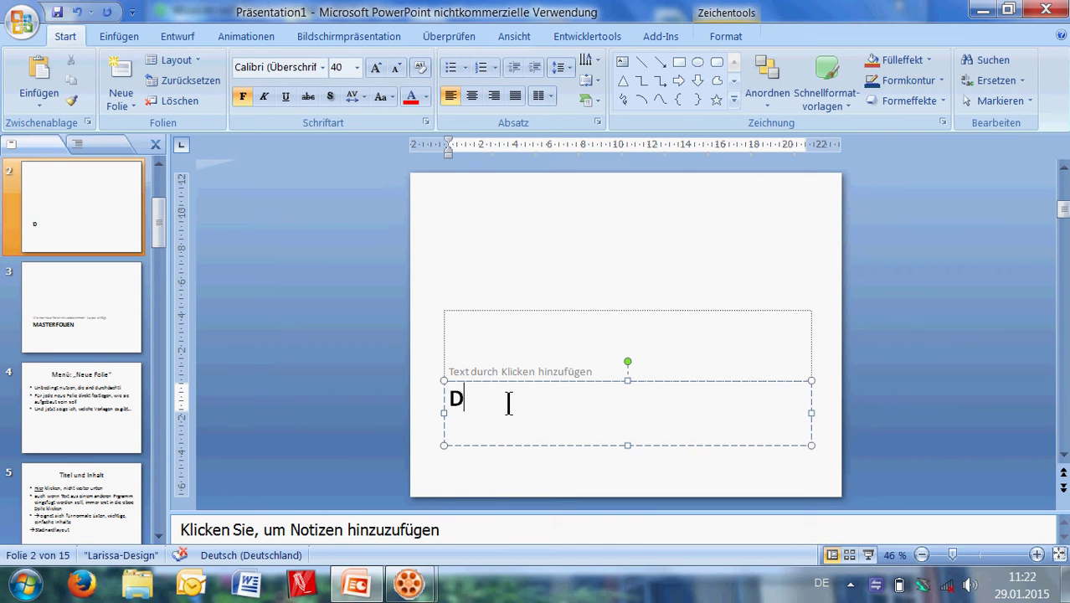
pyautogui.write('ESING')
pyautogui.write(' ANPAS')
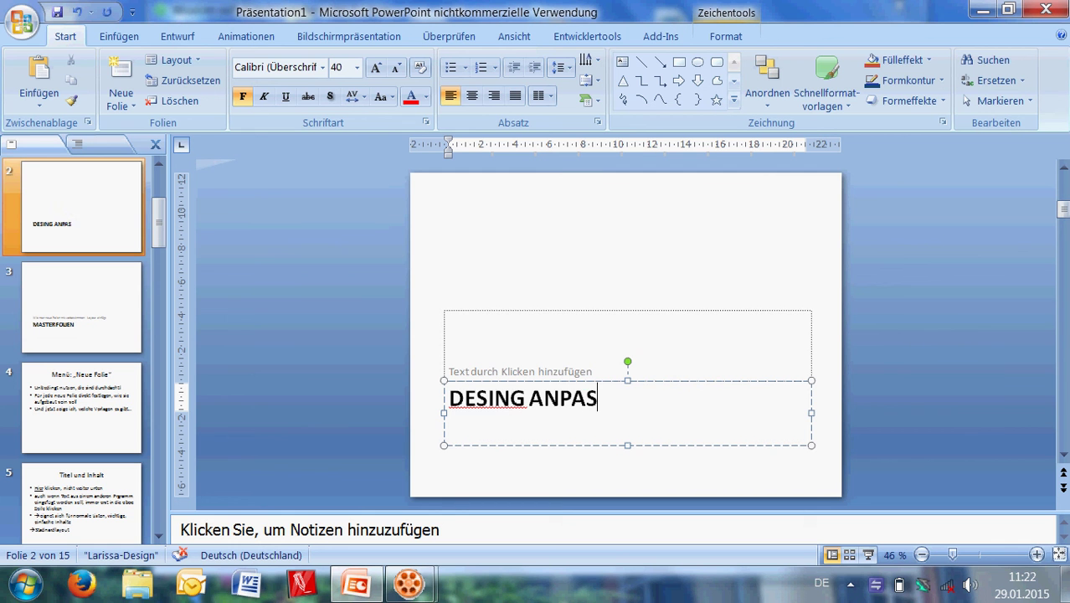
pyautogui.write('SENN')
pyautogui.press('BackSpace')
# Write the subtitle lines 'Im Reiter „Entwurf“' and 'Jetzt genau hinschauen!'
pyautogui.click(517, 369)
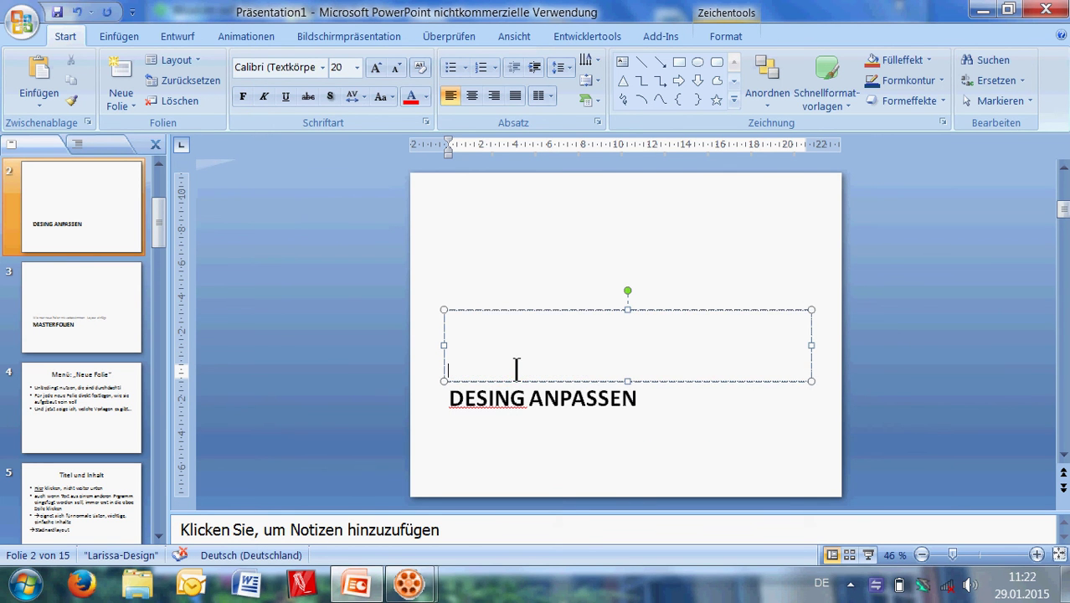
pyautogui.write('Im Reiter „Entwurf“')
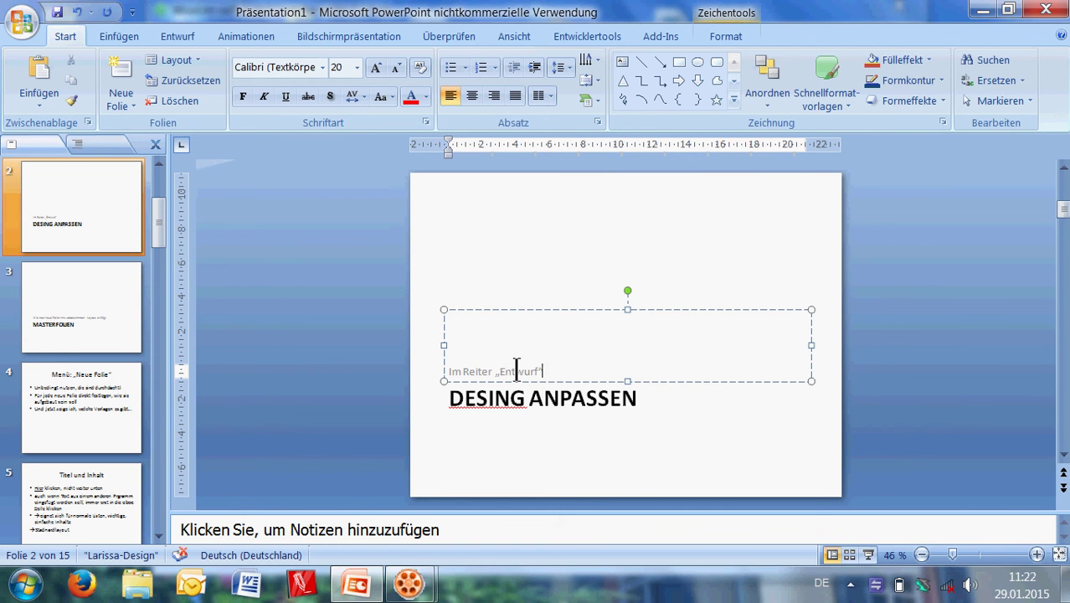
pyautogui.press('Return')
pyautogui.write('Jetzt genau hinschauen!')
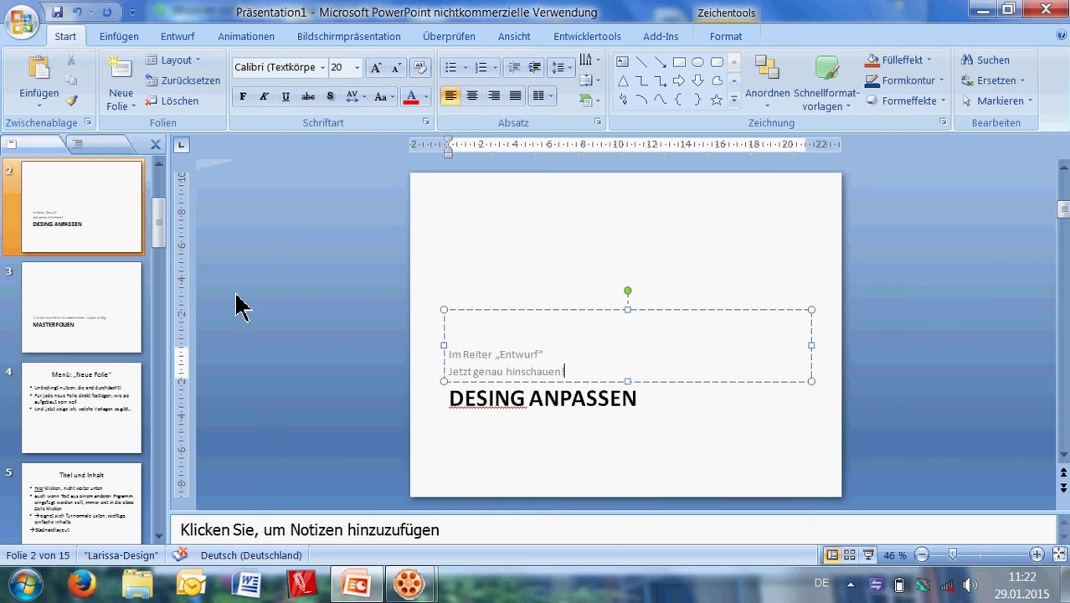
pyautogui.click(159, 222)
pyautogui.scroll(1, 164, 212)
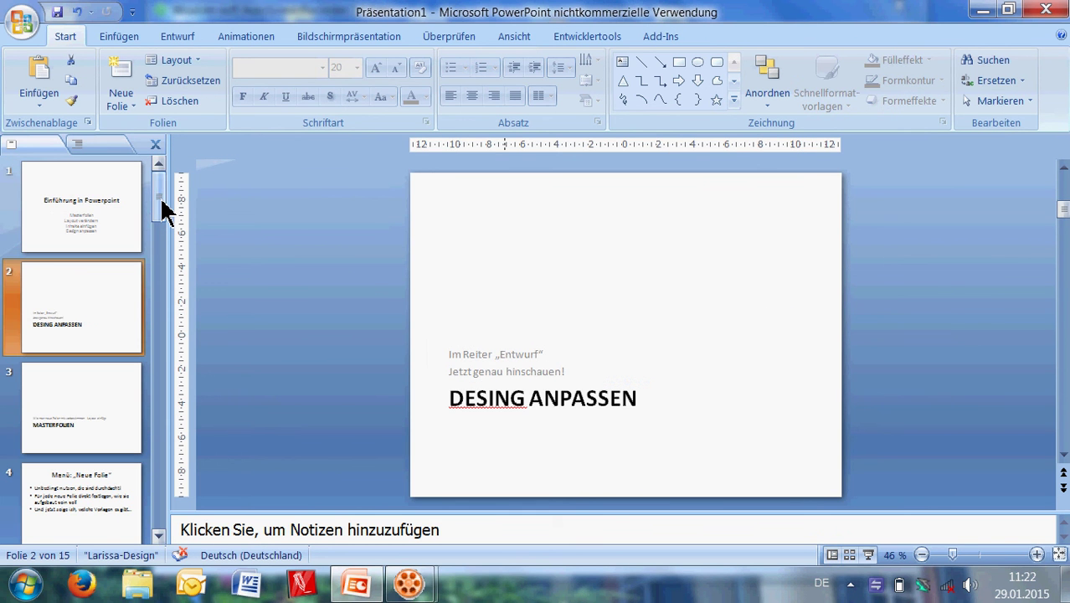
pyautogui.moveTo(164, 212); pyautogui.dragTo(164, 318)
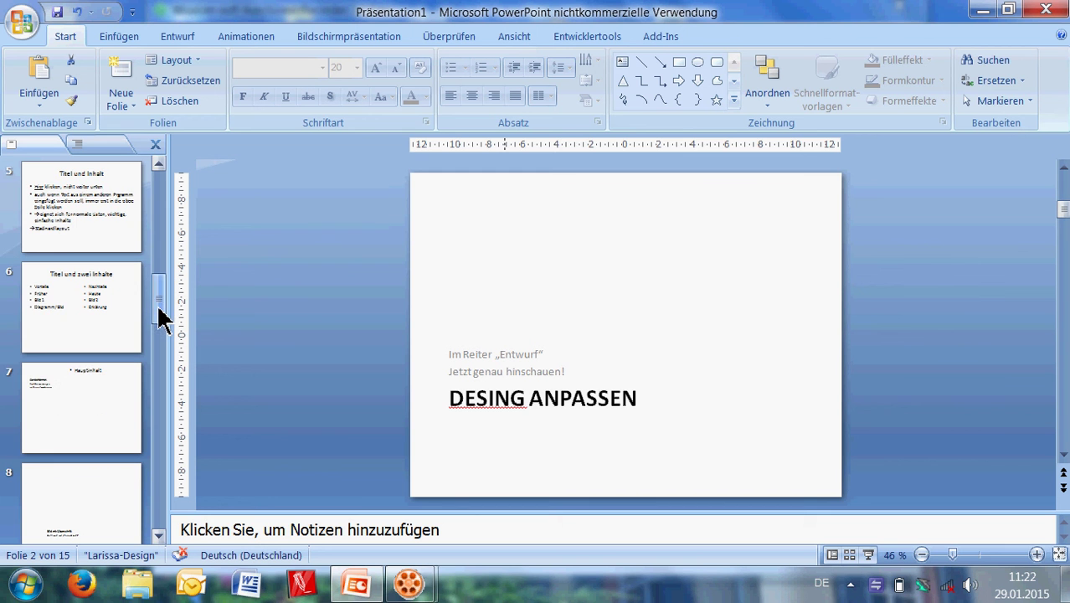
pyautogui.moveTo(164, 312); pyautogui.dragTo(166, 390)
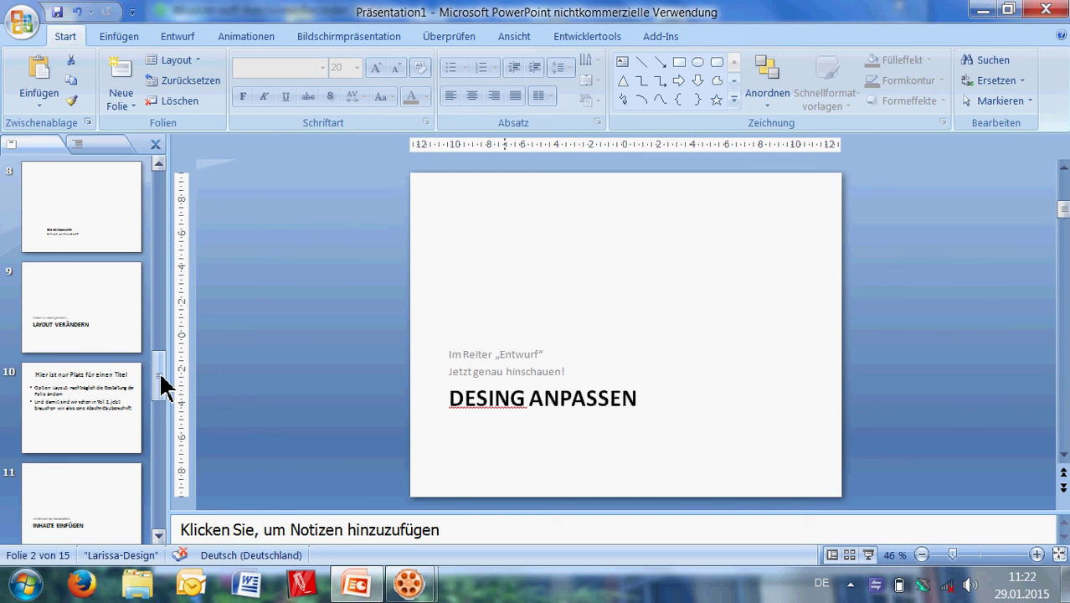
pyautogui.moveTo(164, 385); pyautogui.dragTo(164, 422)
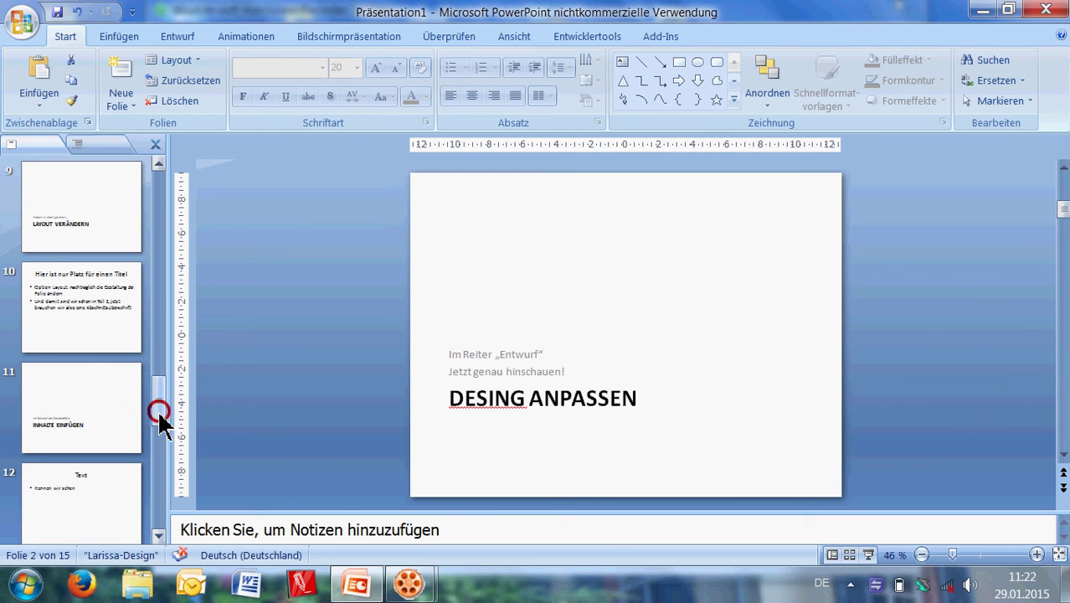
pyautogui.moveTo(159, 412); pyautogui.dragTo(156, 467)
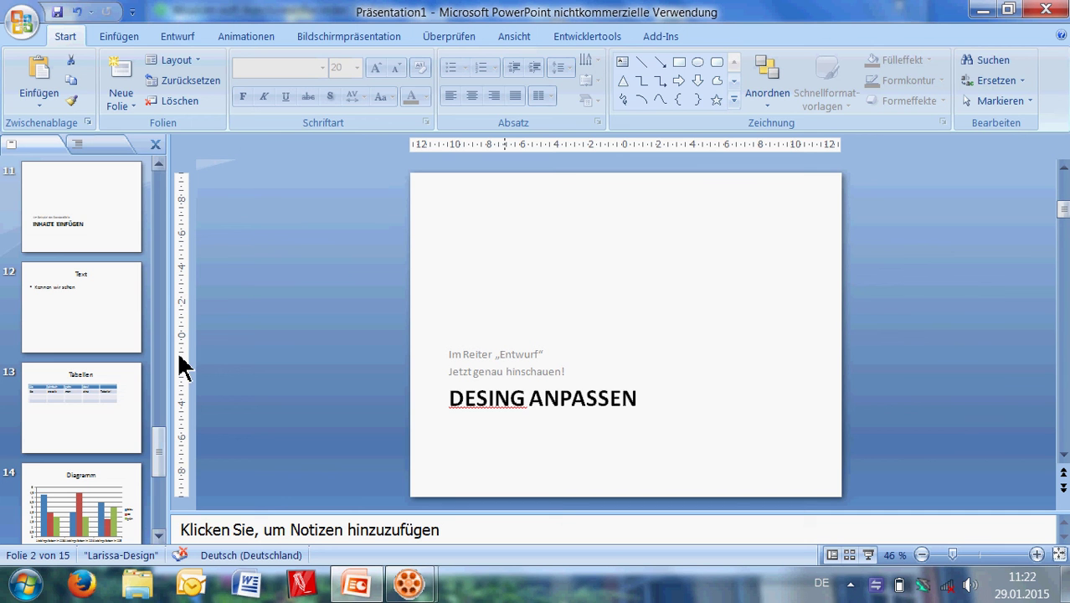
# Preview Ananke, Cronus, Deimos, Galathea and Ganymed, then apply the Haemera design to all slides
pyautogui.click(168, 37)
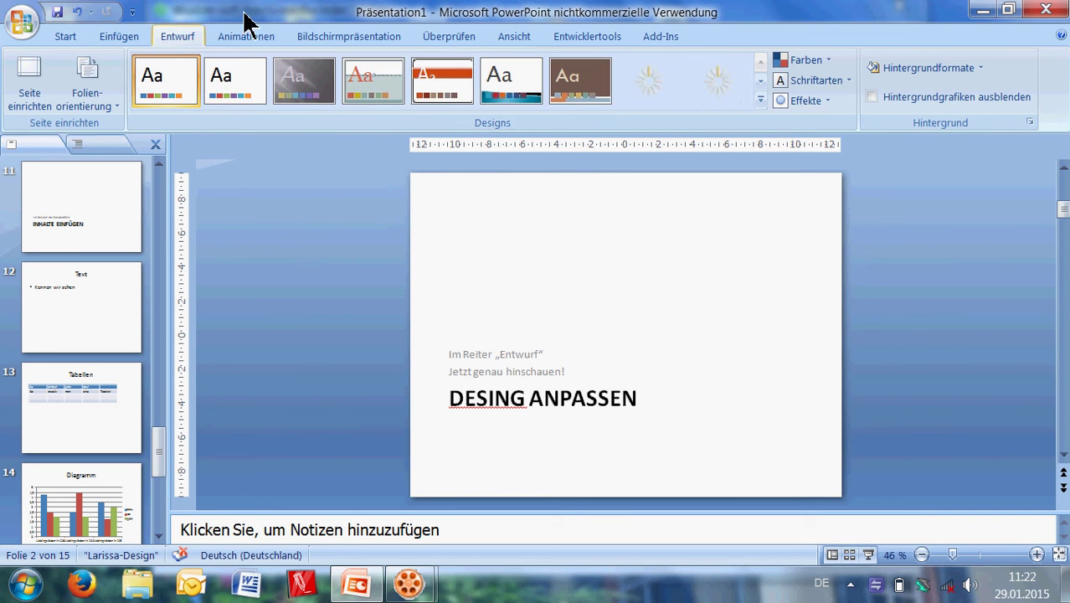
pyautogui.click(306, 94)
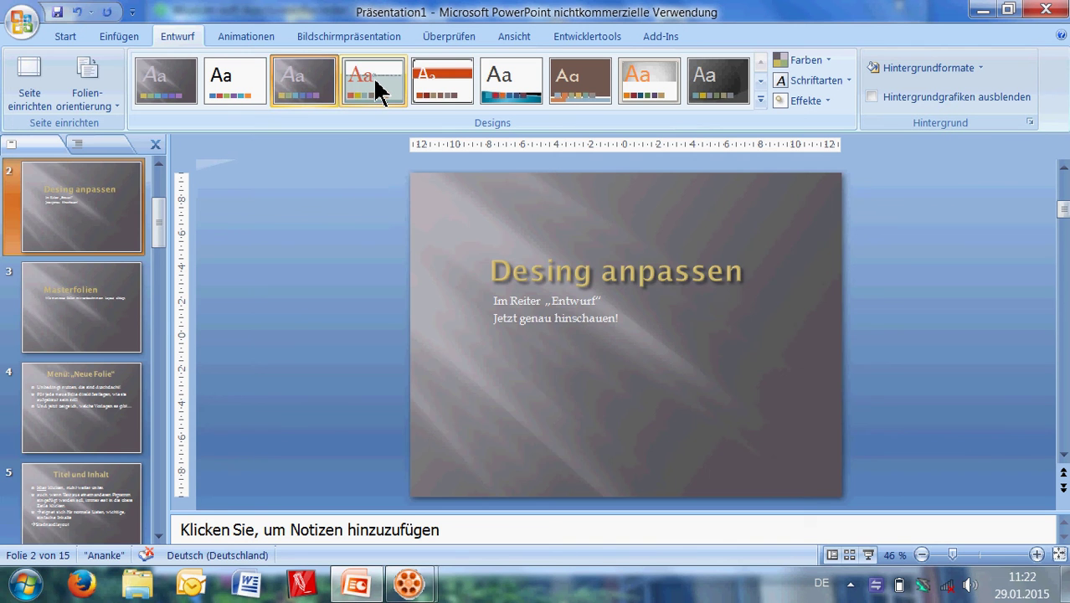
pyautogui.click(376, 89)
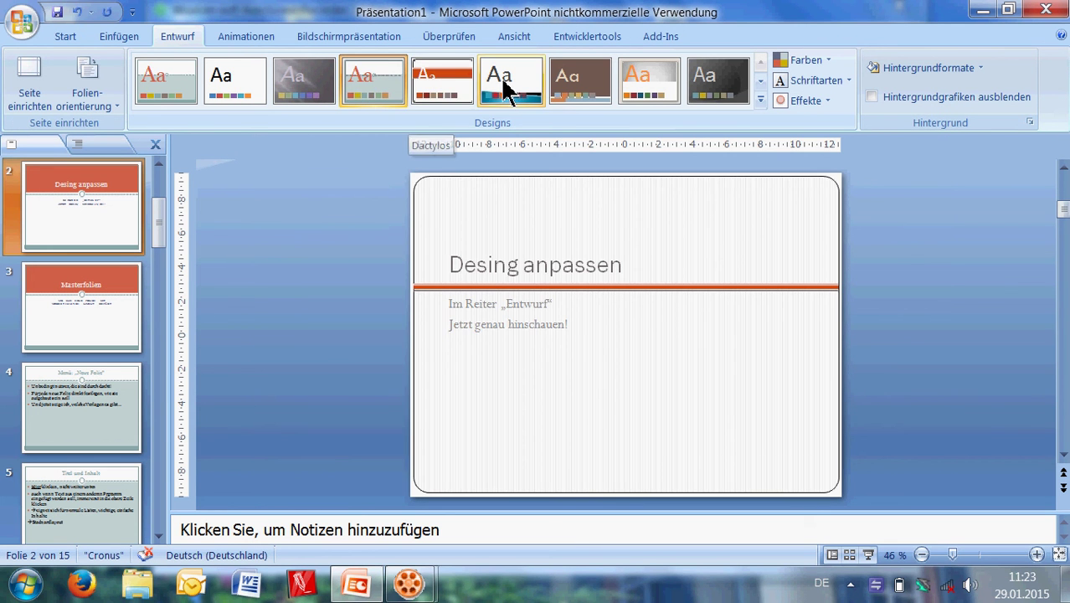
pyautogui.click(511, 82)
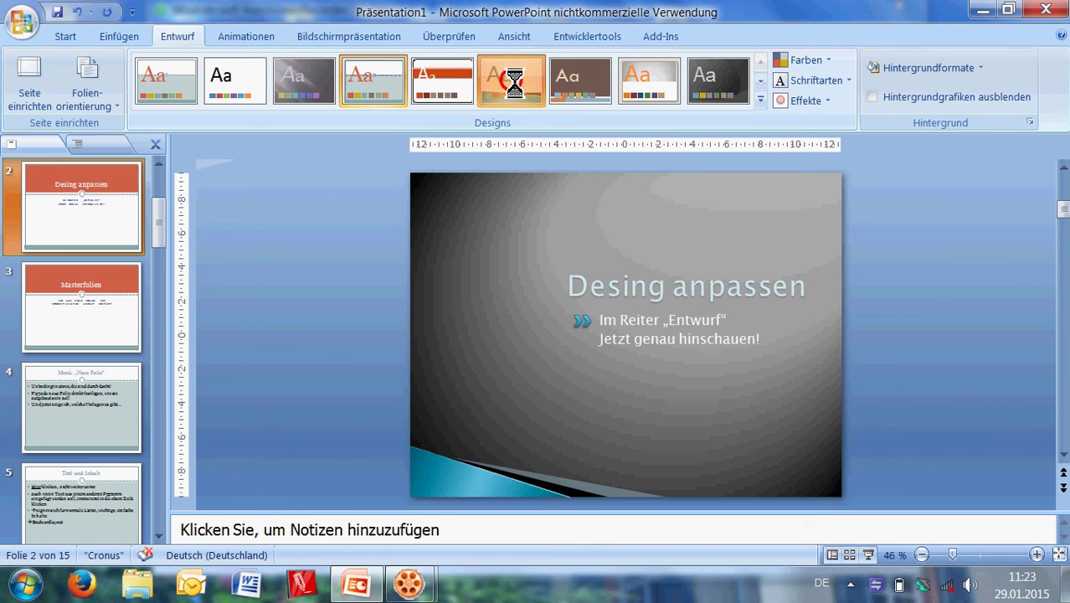
pyautogui.click(591, 88)
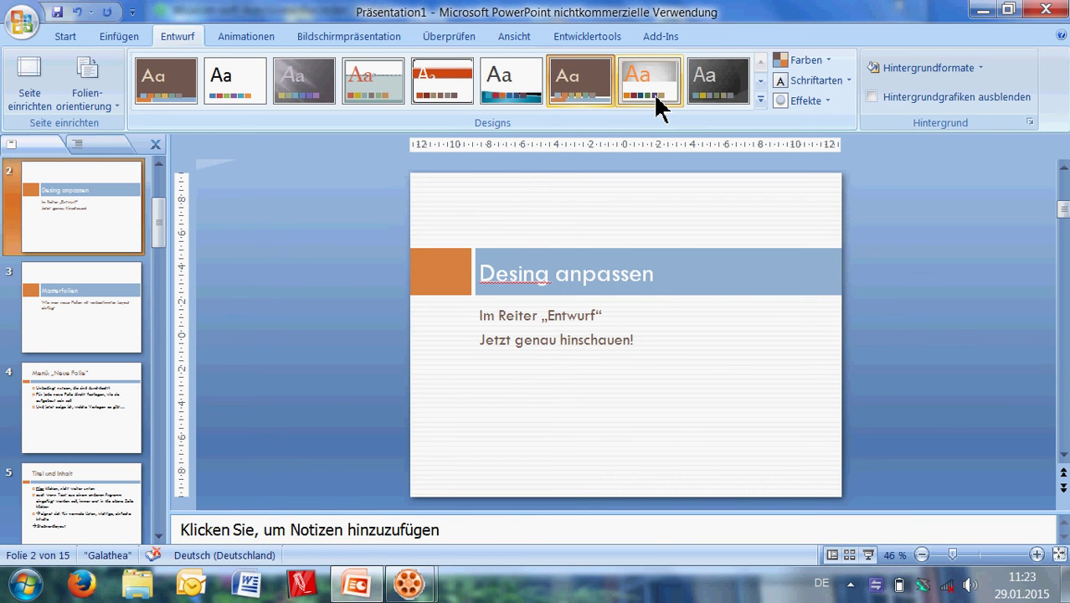
pyautogui.click(655, 106)
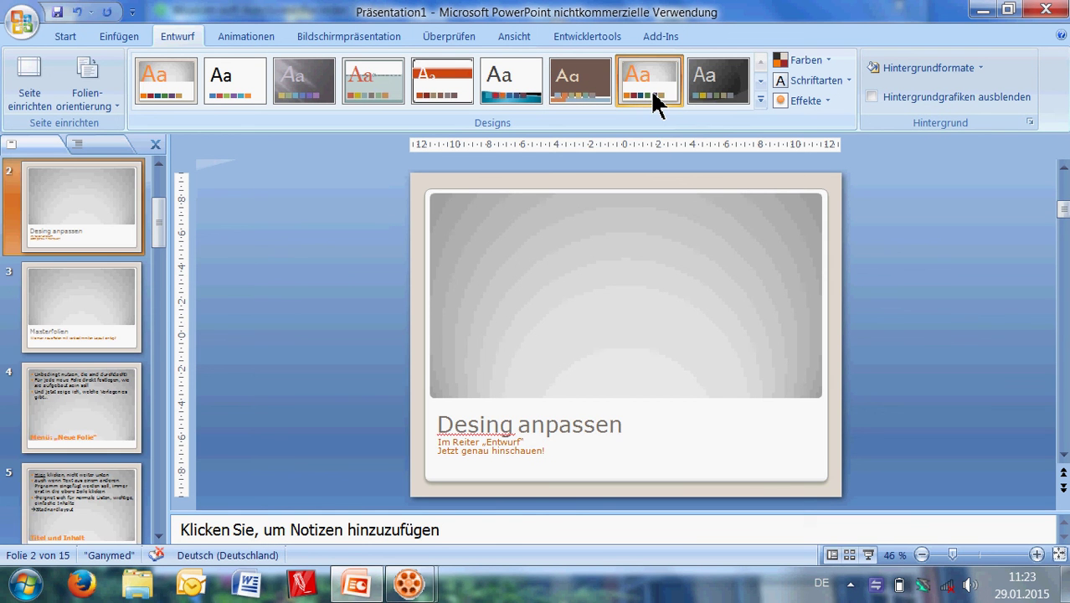
pyautogui.click(705, 85)
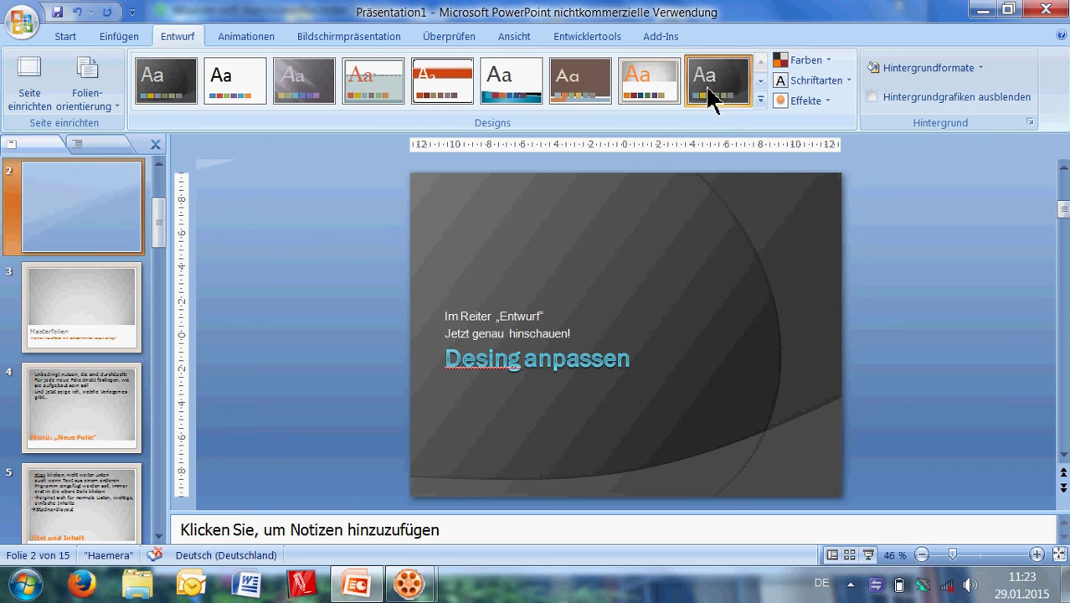
# Apply a beige-and-red colour scheme and the Larissa Klassisch 2 font set
pyautogui.click(828, 61)
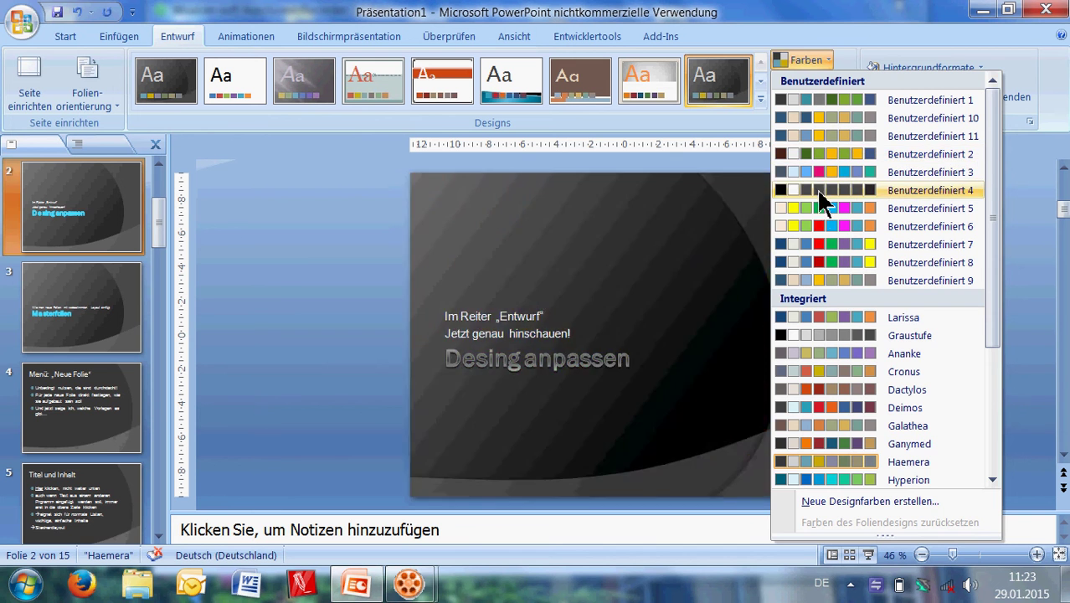
pyautogui.click(820, 223)
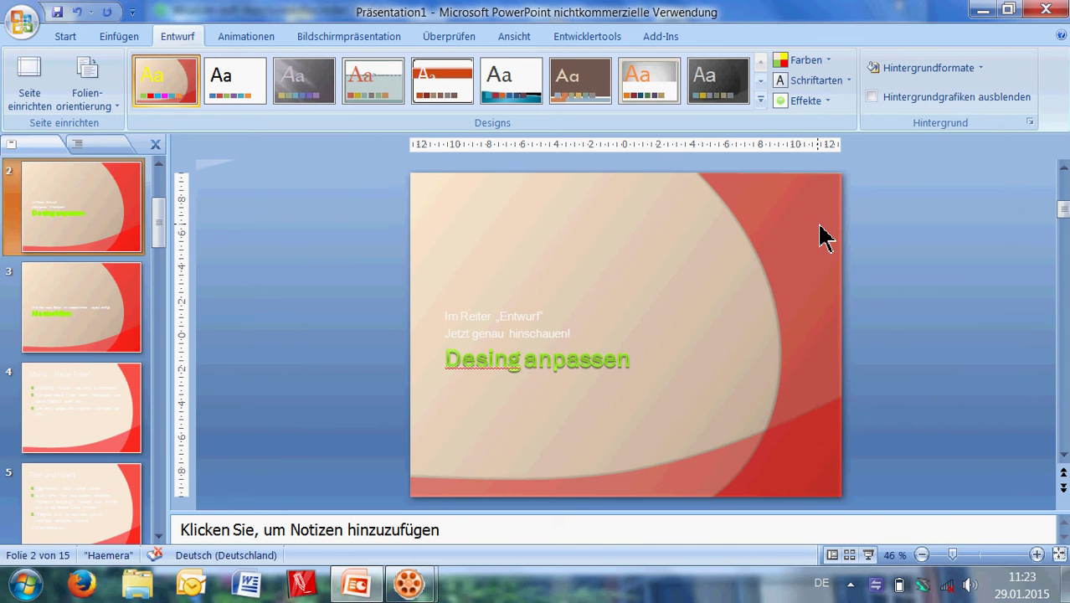
pyautogui.click(808, 77)
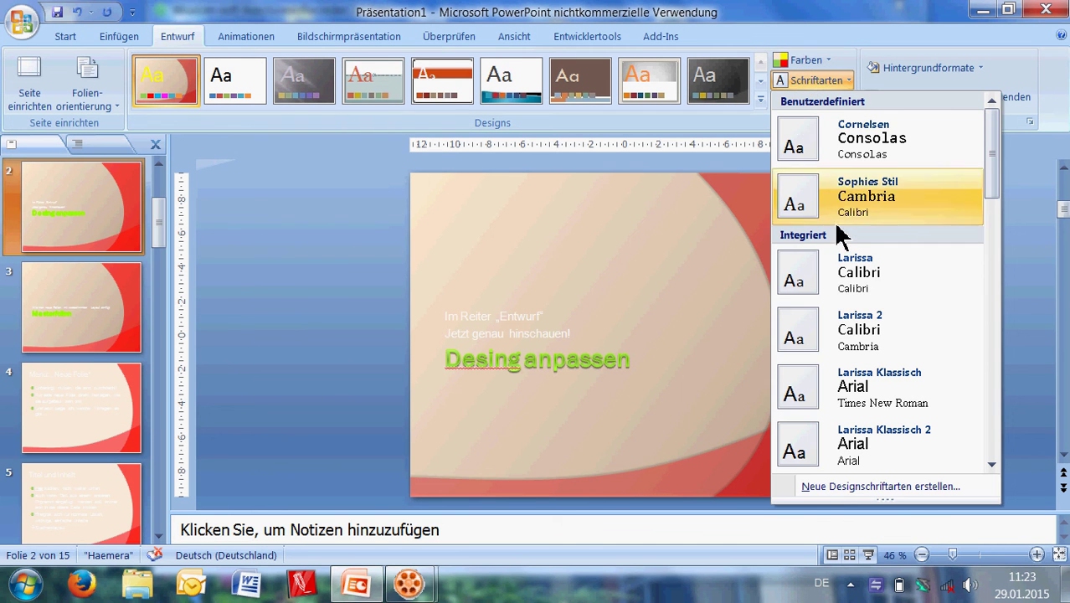
pyautogui.click(862, 448)
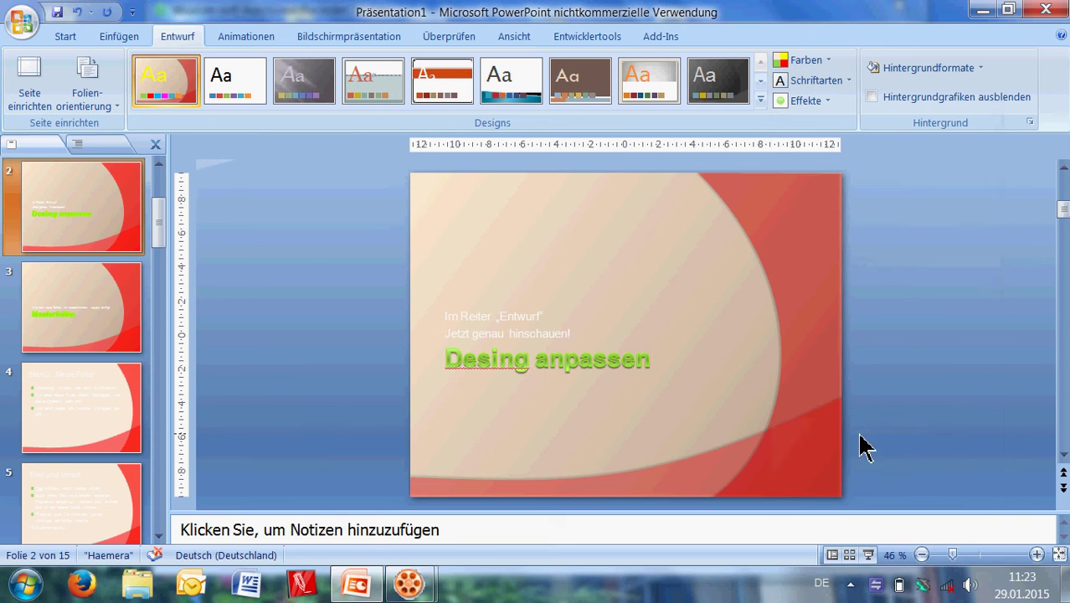
# Switch the theme fonts to the Ganymed (Verdana) set
pyautogui.click(849, 81)
pyautogui.moveTo(992, 175); pyautogui.dragTo(1000, 306)
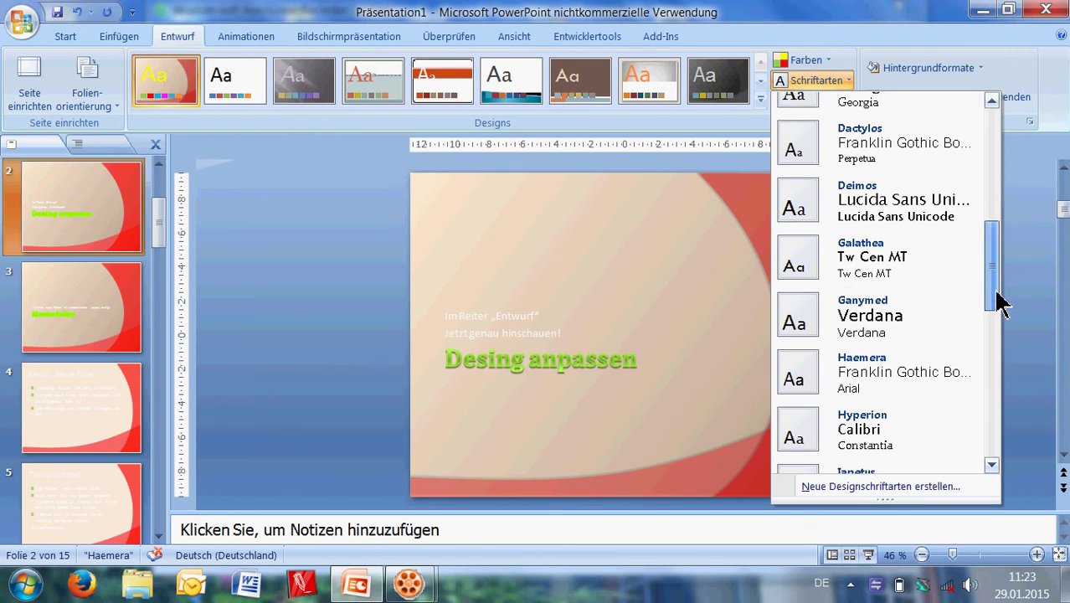
pyautogui.click(850, 316)
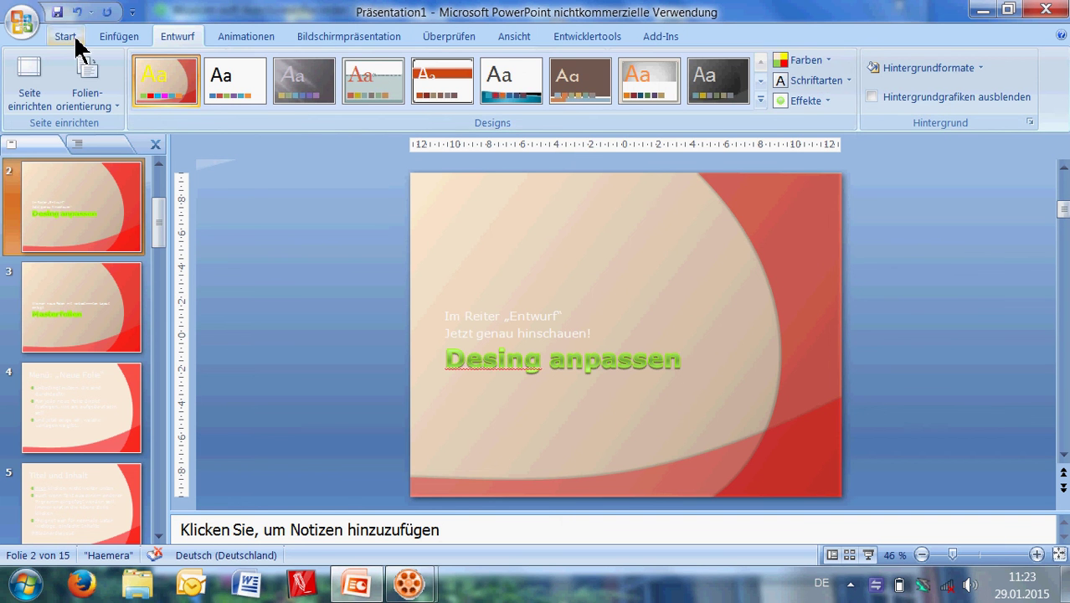
# Add a section-header slide 3 titled 'Jetzt ist alles bunt!' with 'Zu bunt!' above it
pyautogui.click(73, 38)
pyautogui.click(127, 95)
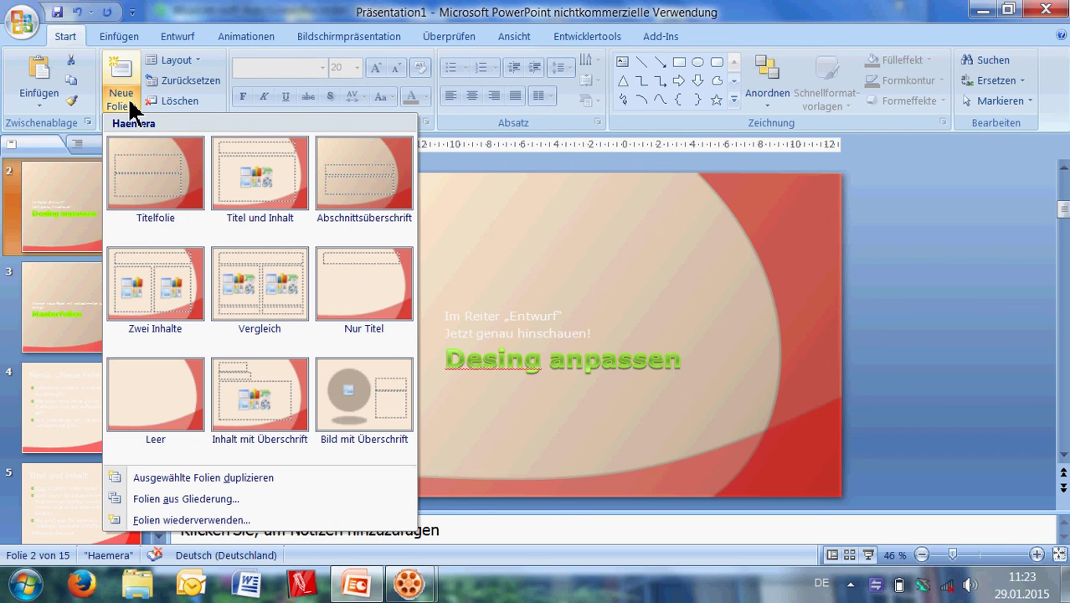
pyautogui.click(358, 179)
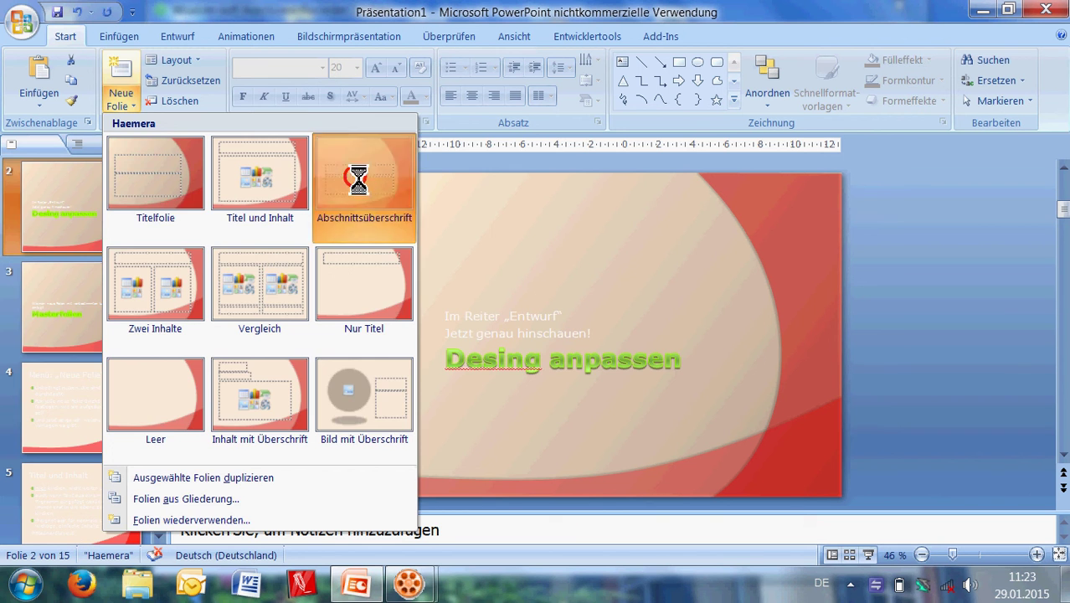
pyautogui.click(556, 357)
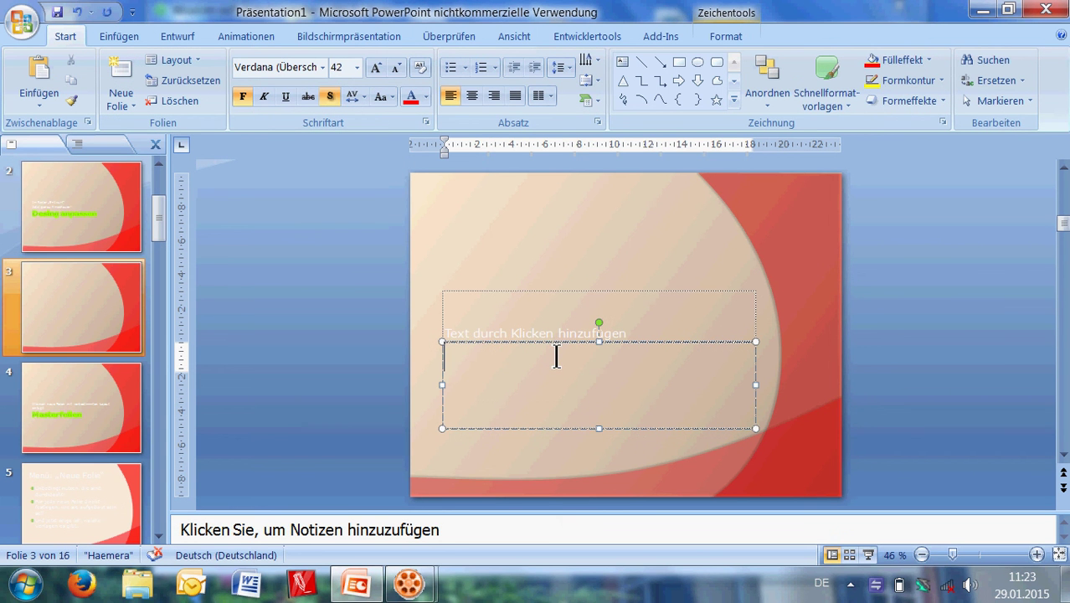
pyautogui.write('Jet')
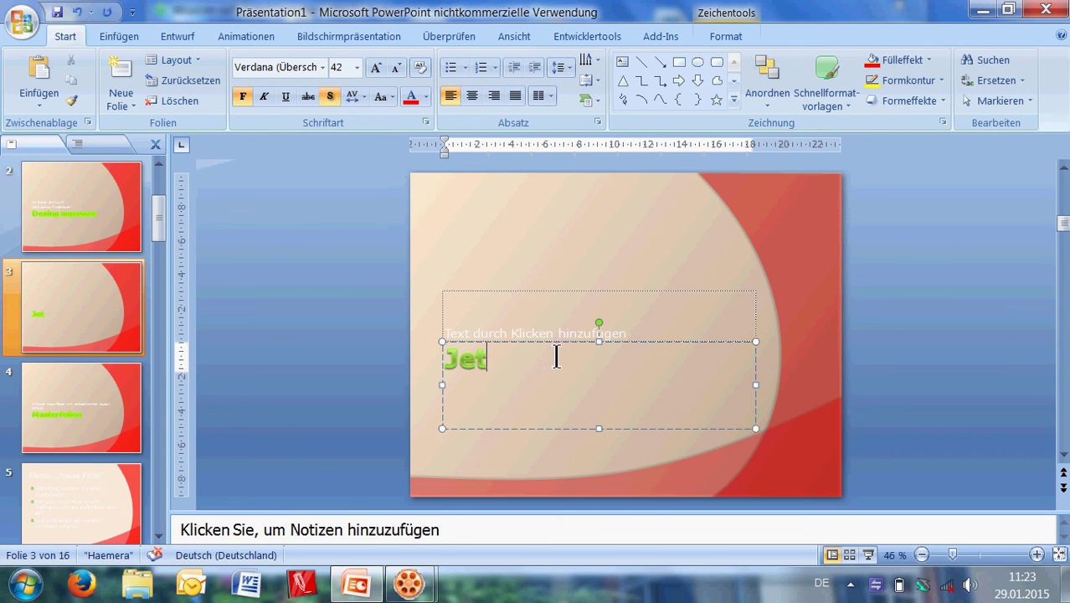
pyautogui.write('zt ist')
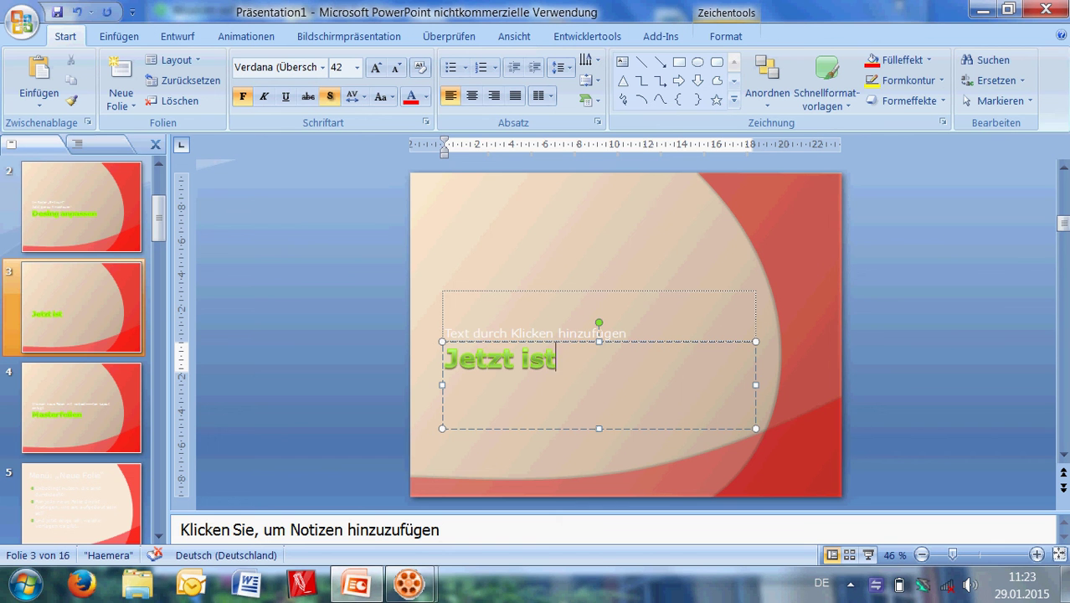
pyautogui.write(' alles bunt')
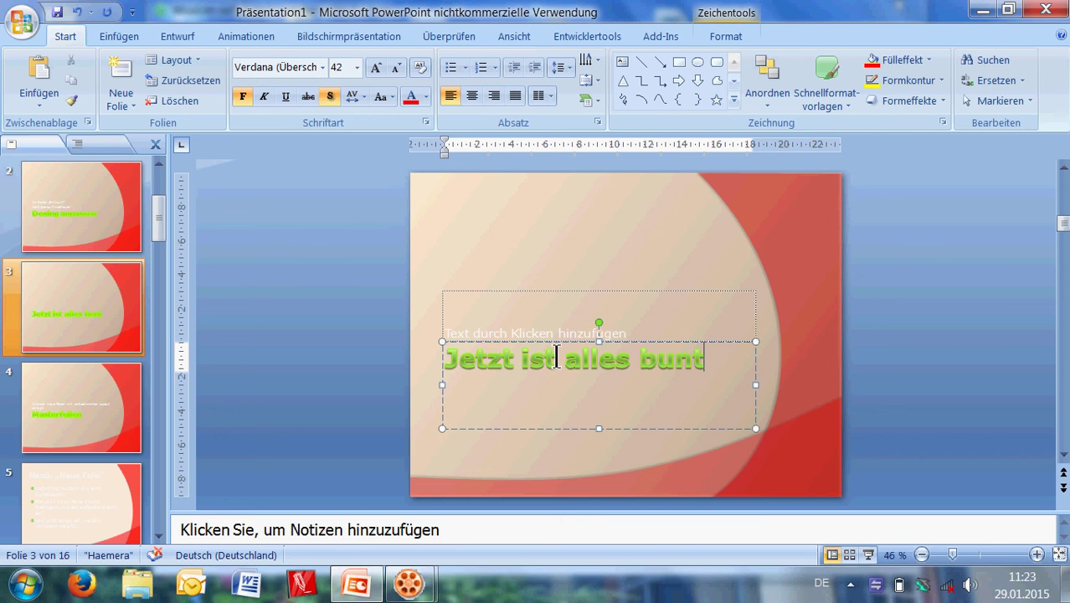
pyautogui.write('!')
pyautogui.click(557, 338)
pyautogui.write('Zu bunt!')
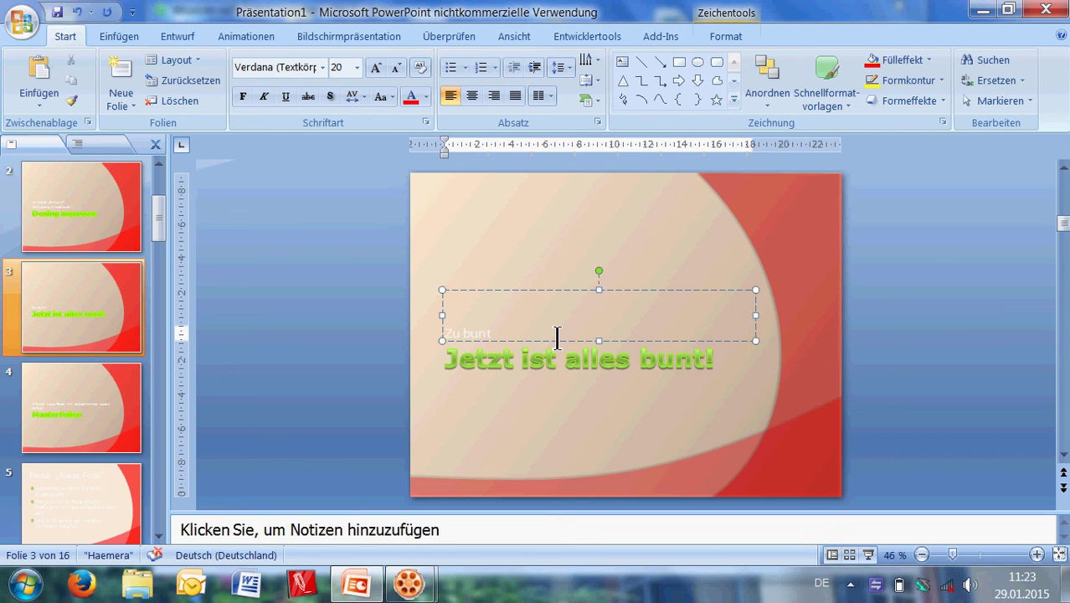
pyautogui.click(178, 37)
# Try the Larissa design, then apply the dark Deimos design to all 16 slides
pyautogui.click(263, 84)
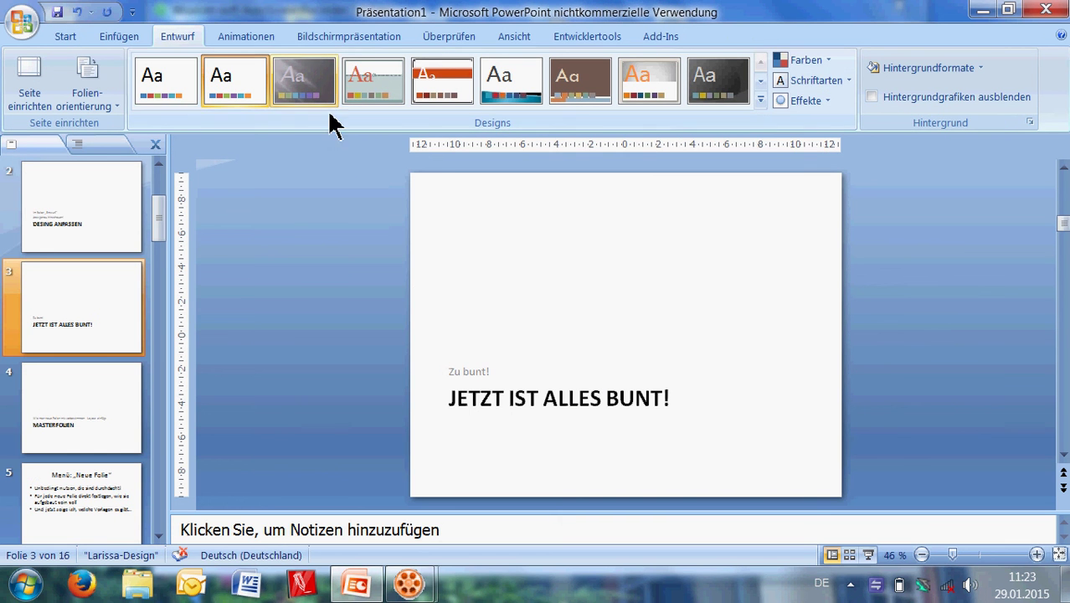
pyautogui.click(533, 74)
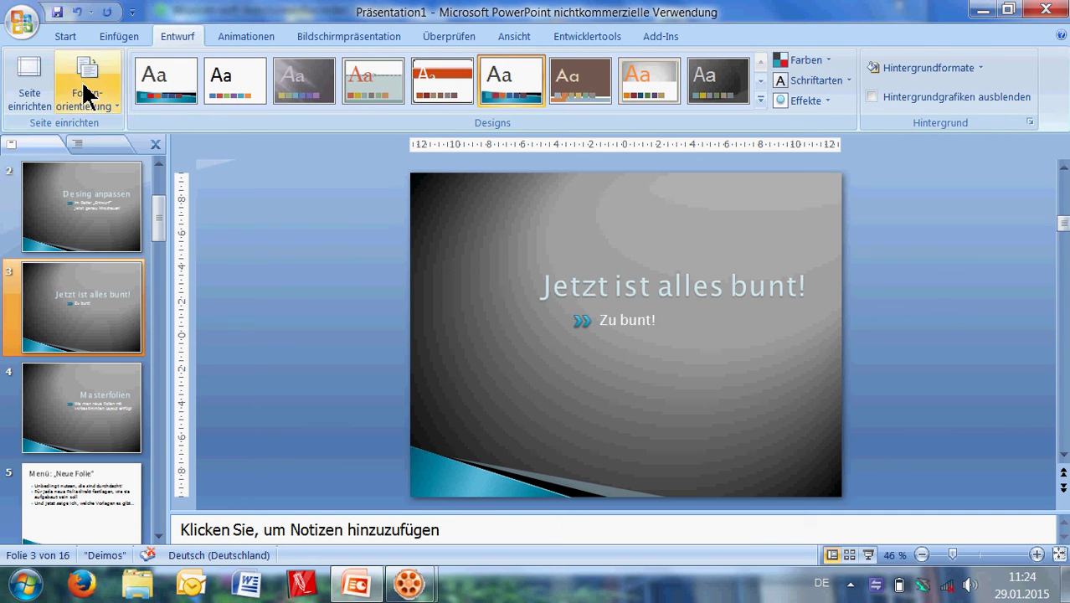
pyautogui.click(67, 35)
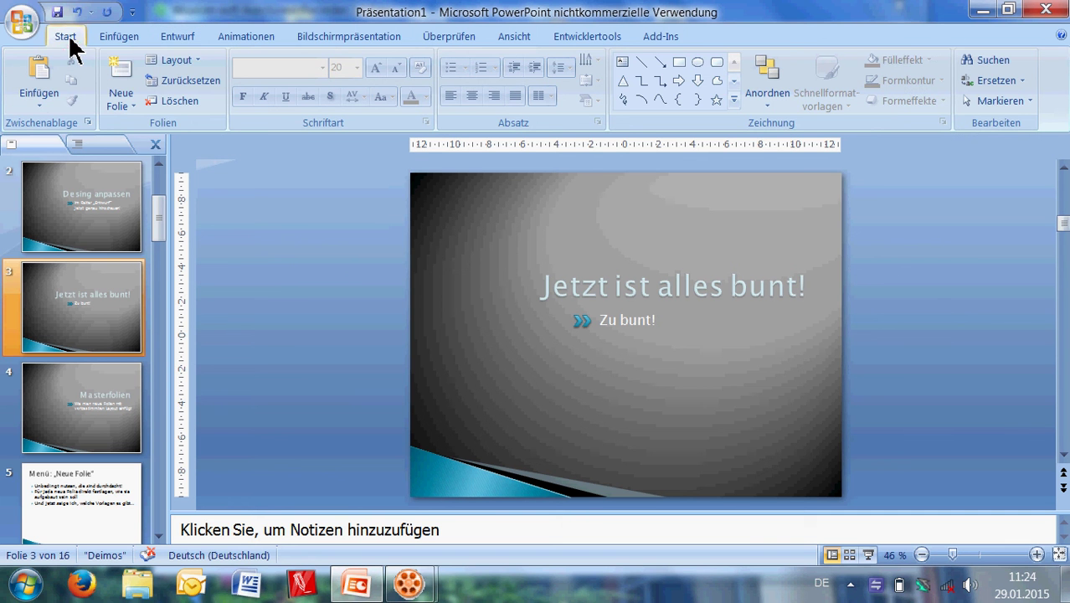
# Add an empty Titel und Inhalt slide followed by a blank slide
pyautogui.click(120, 103)
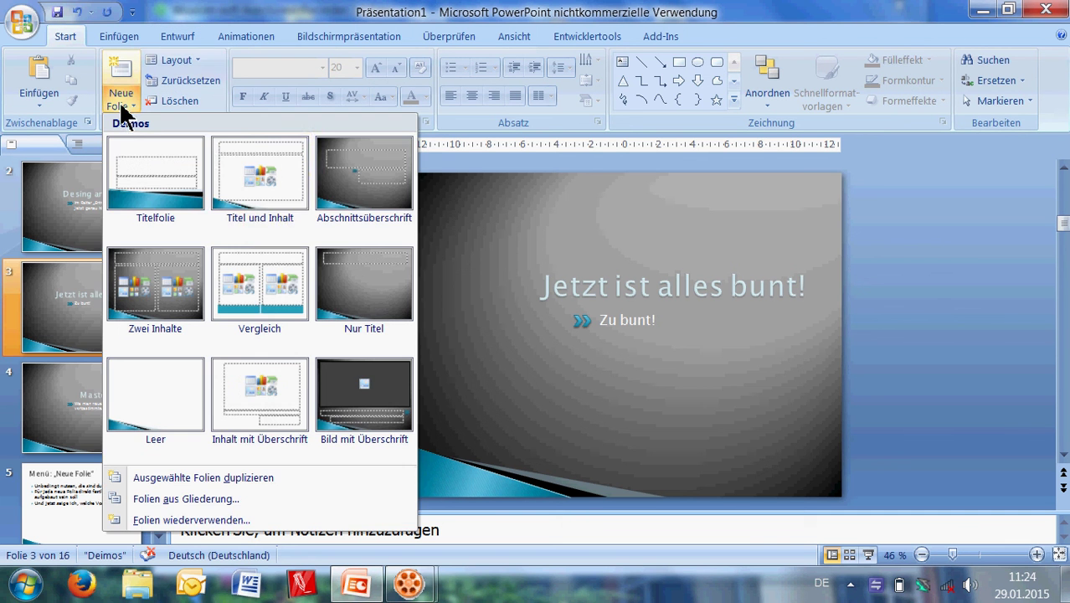
pyautogui.click(262, 207)
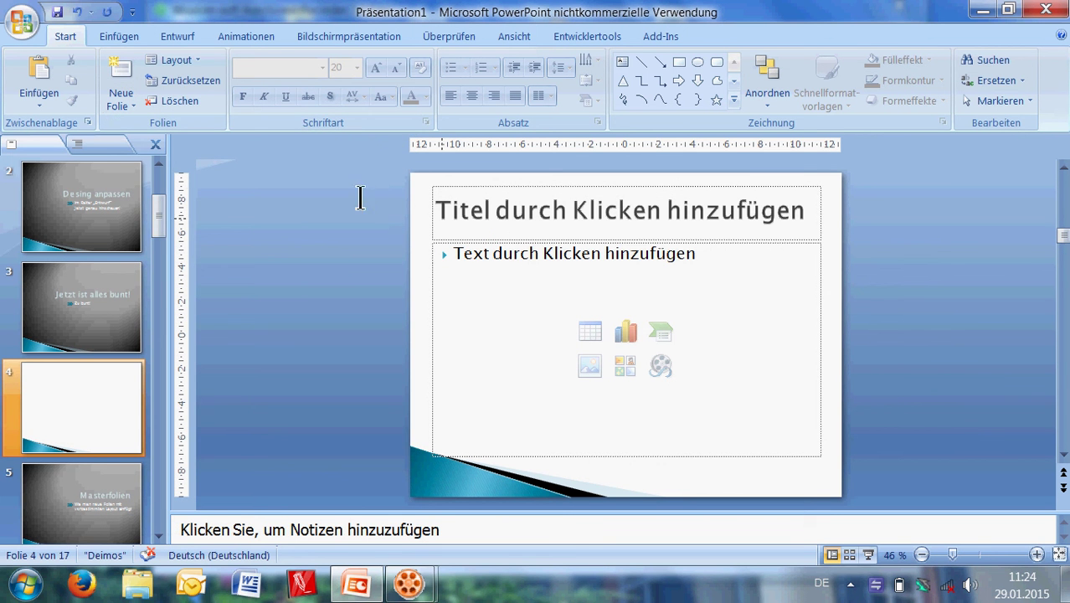
pyautogui.click(122, 102)
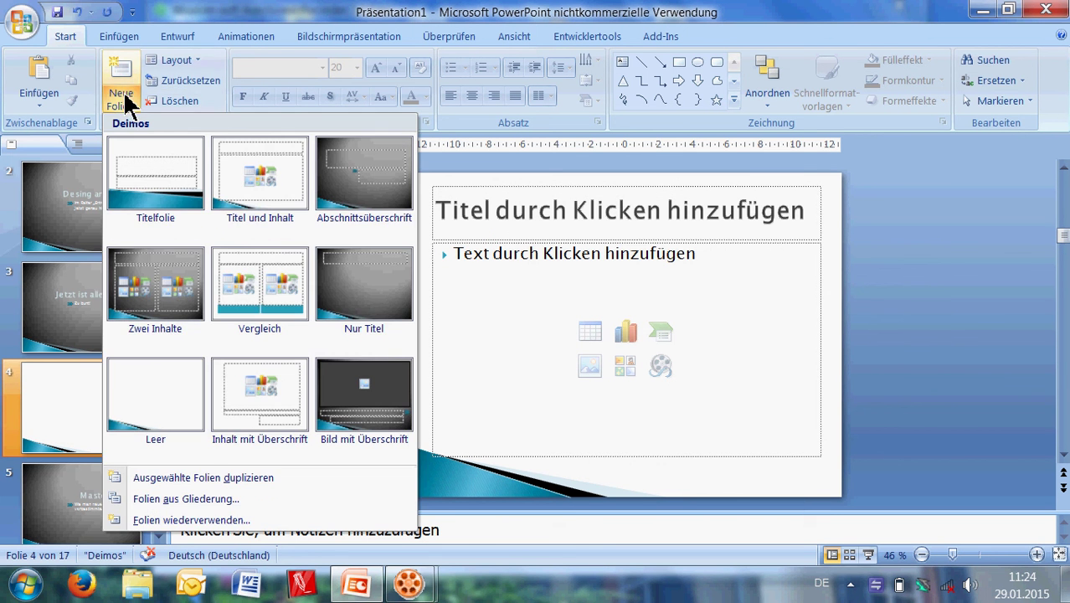
pyautogui.click(164, 397)
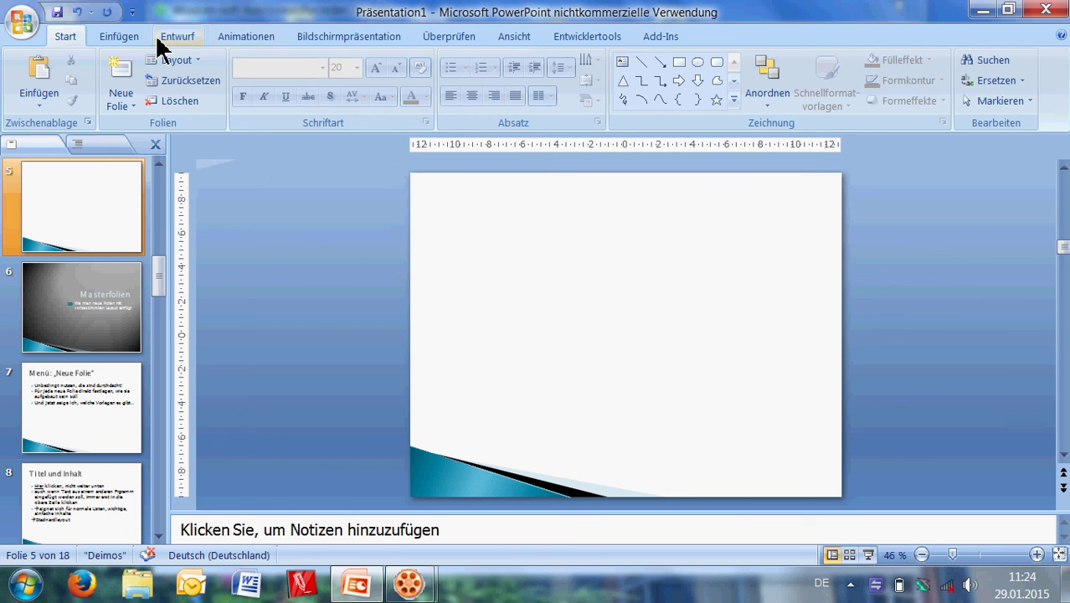
# Insert WordArt reading 'Fertig! Jetzt wird geübt!' on the blank slide
pyautogui.click(119, 36)
pyautogui.click(534, 83)
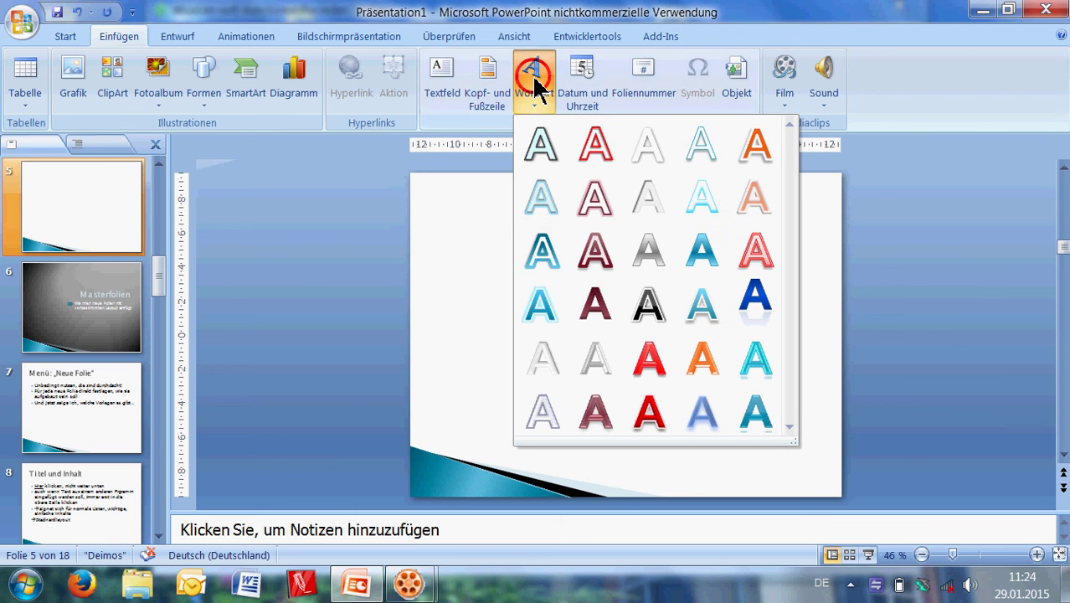
pyautogui.click(541, 250)
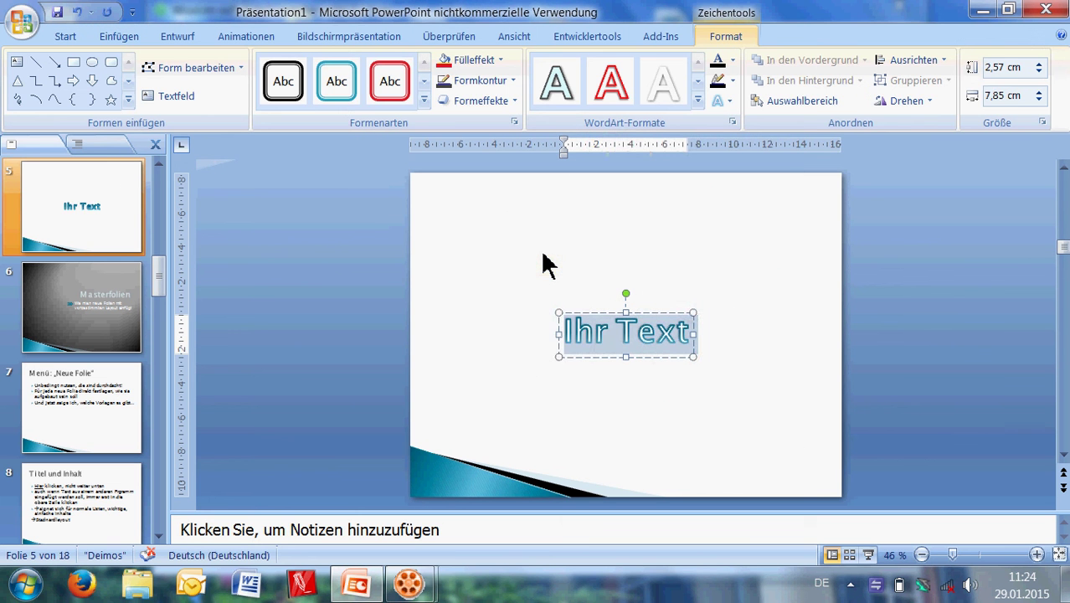
pyautogui.write('Fertig')
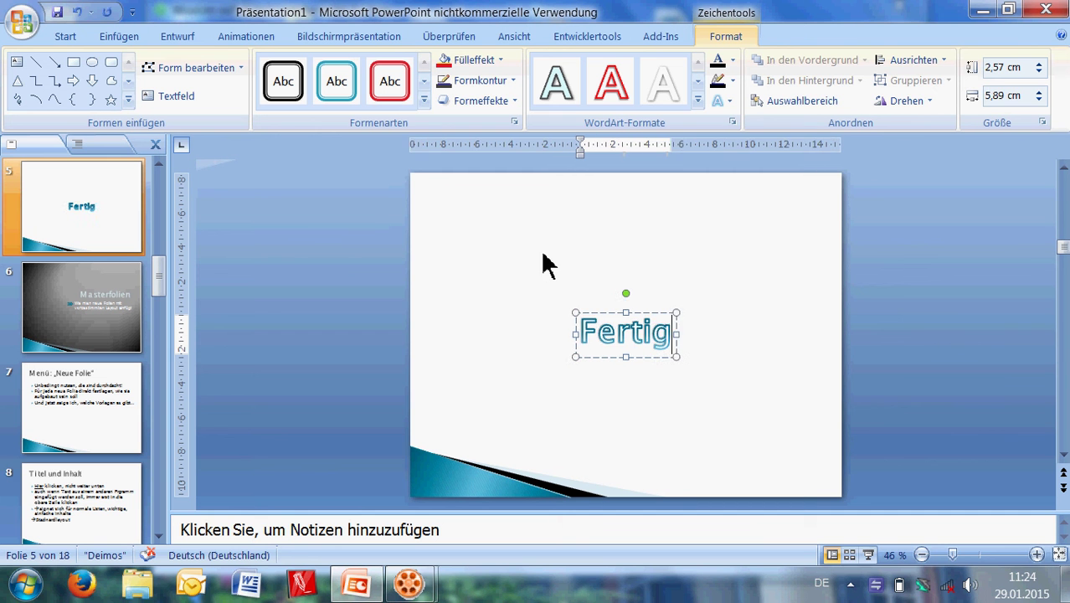
pyautogui.write('! J')
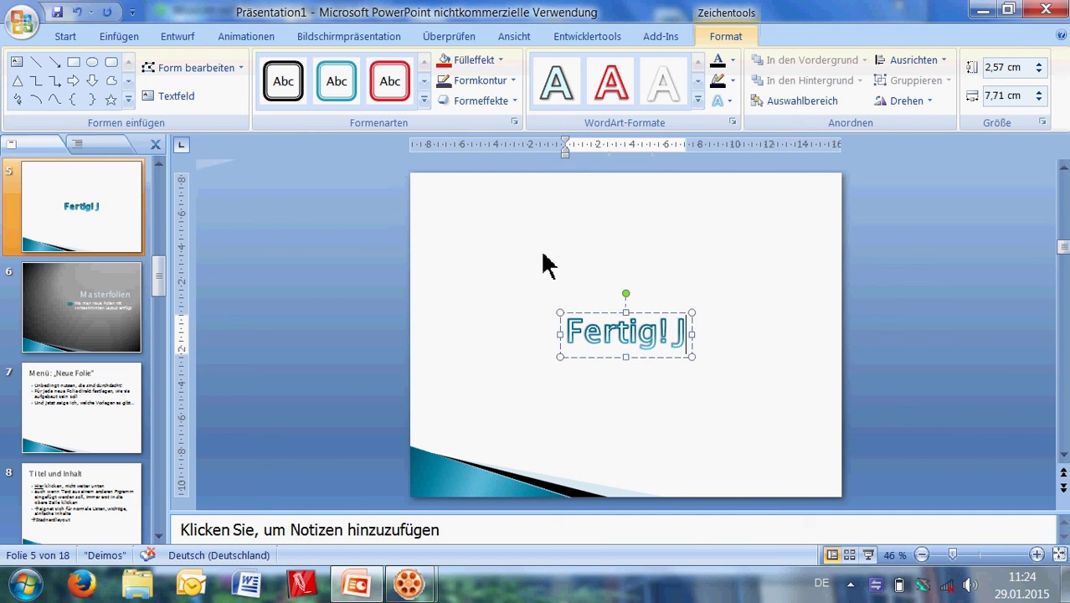
pyautogui.write('etzt wird geü')
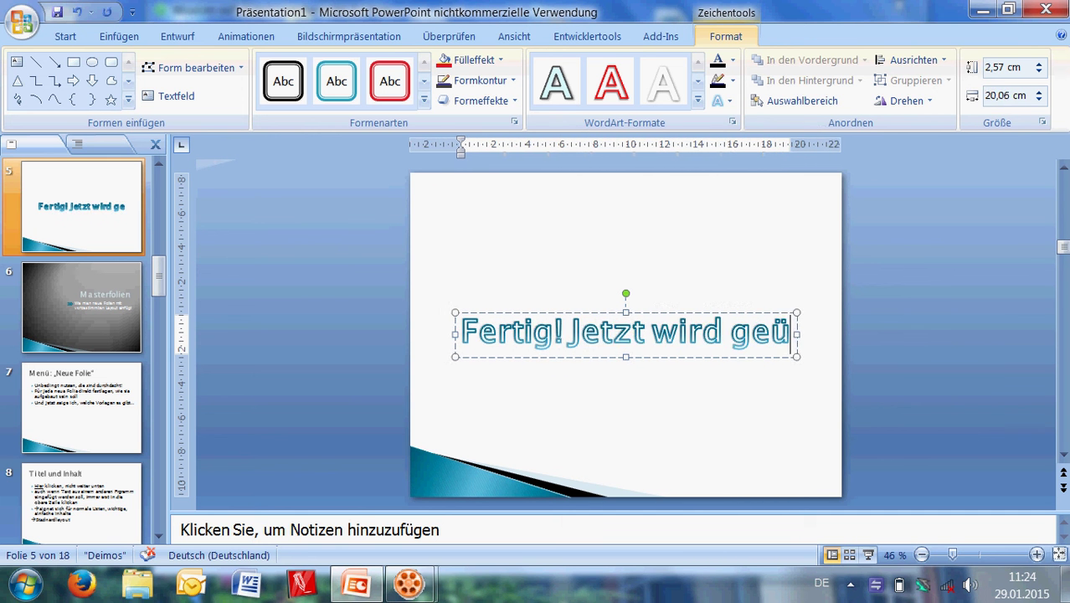
pyautogui.write('bt!')
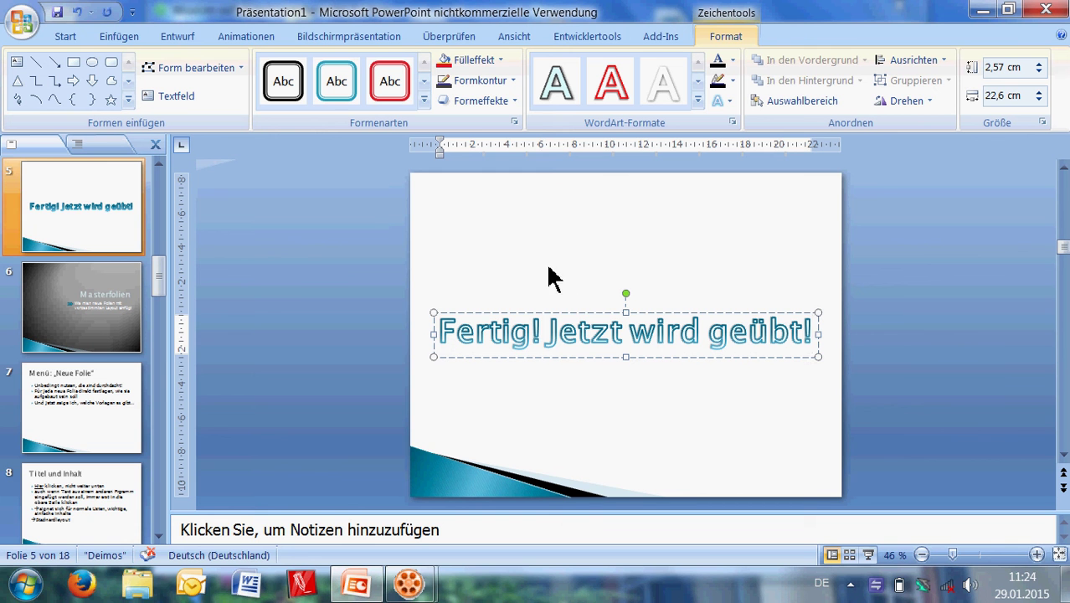